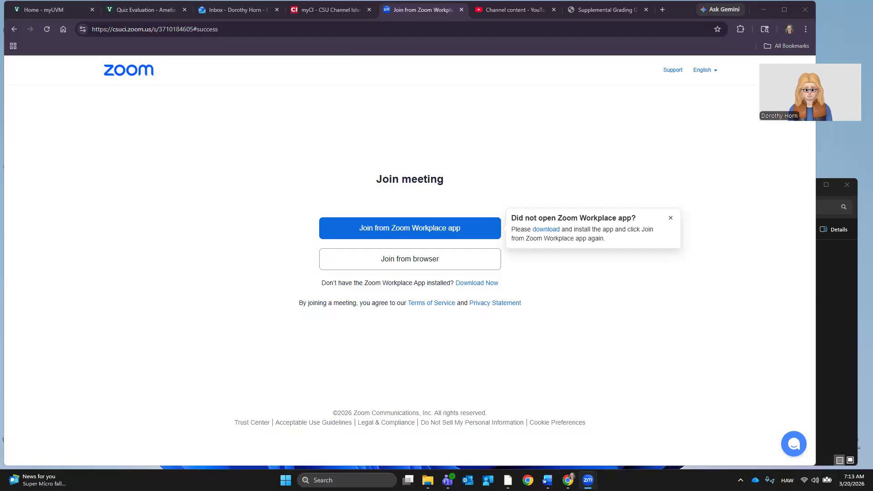
# Log in to Brightspace from the myUVM home page with the NetID login and open the ENSC2300A: Global Environmental Assessment course
pyautogui.click(675, 149)
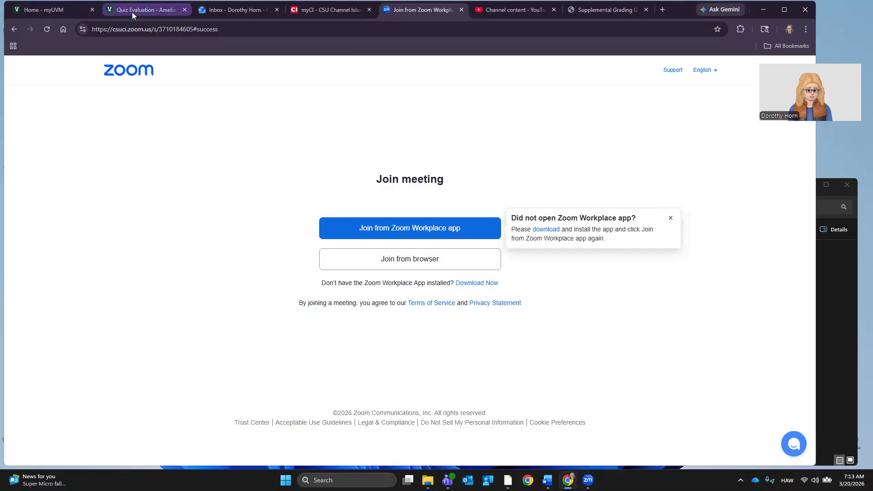
pyautogui.click(61, 11)
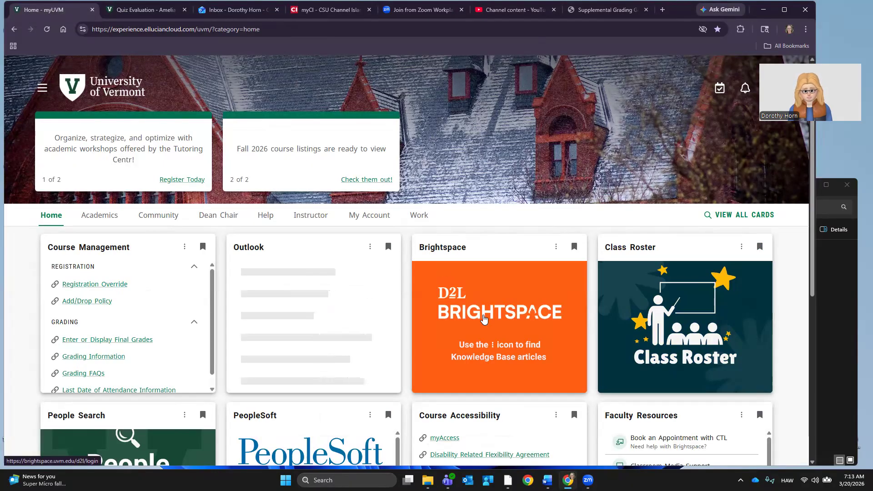
pyautogui.click(484, 319)
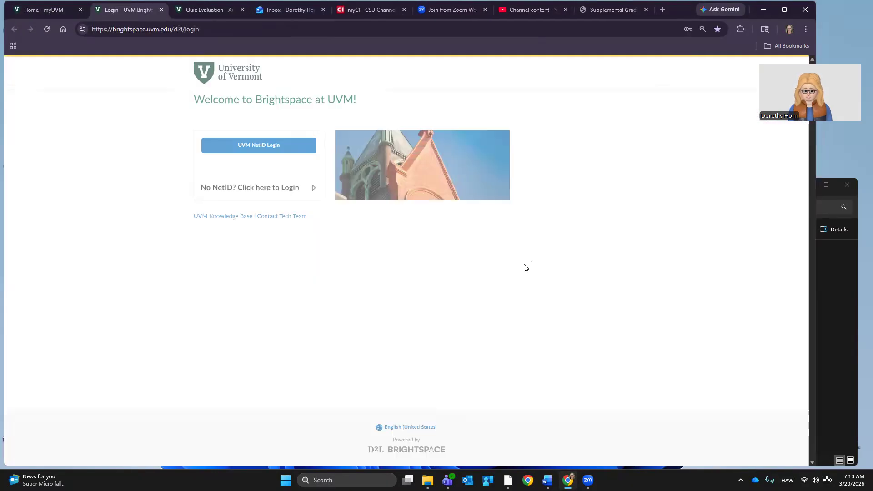
pyautogui.click(273, 151)
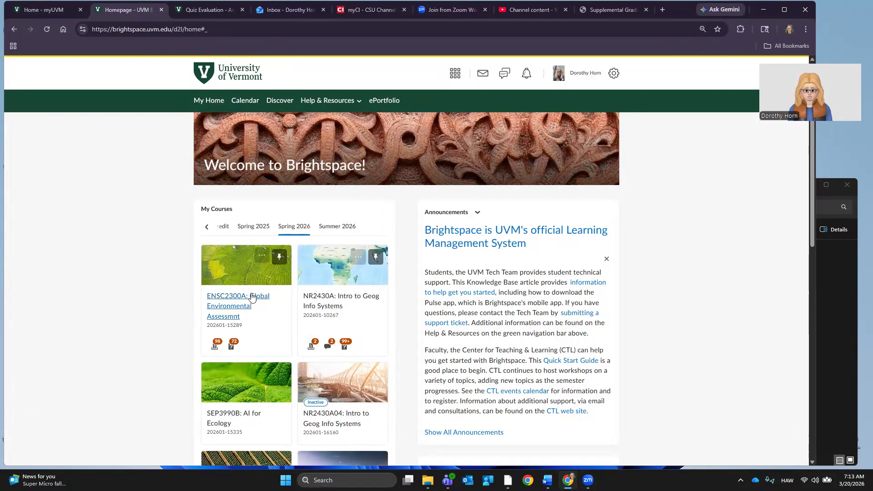
pyautogui.click(235, 300)
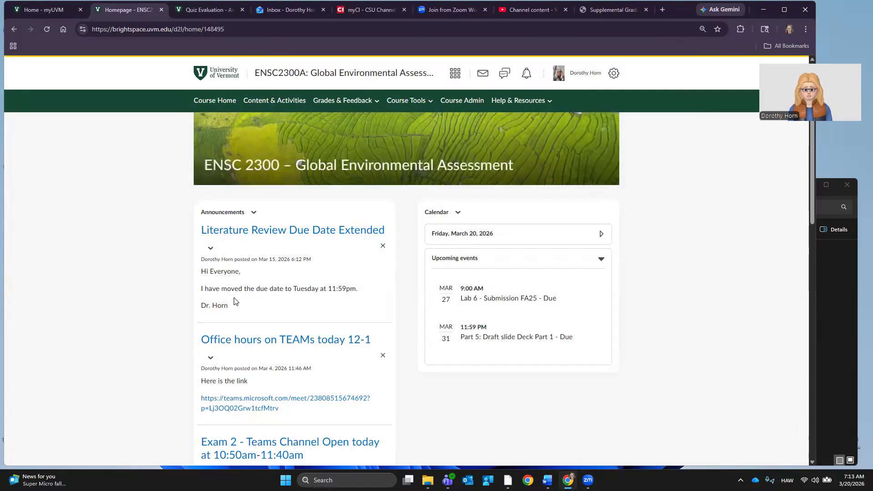
# Bring up the Lab6 folder in File Explorer to view its files, and minimize the browser and folder windows
pyautogui.moveTo(428, 480)
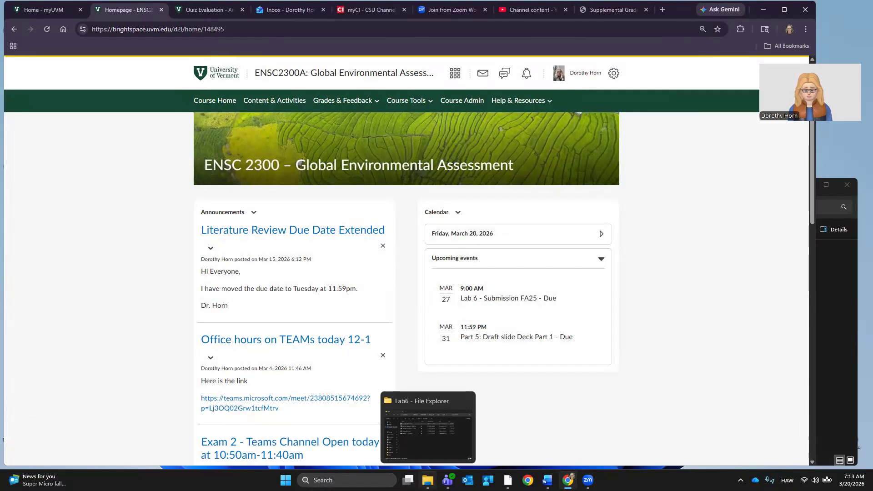
pyautogui.click(428, 428)
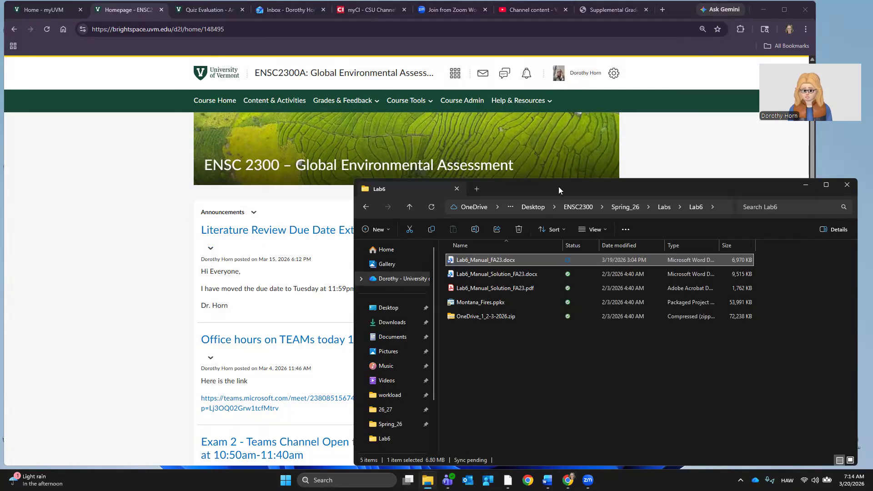
pyautogui.moveTo(558, 187); pyautogui.dragTo(400, 109)
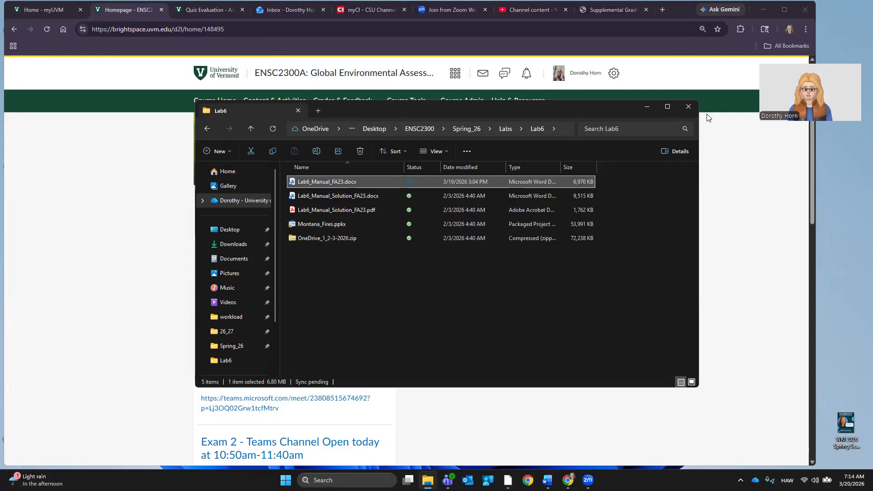
pyautogui.click(765, 10)
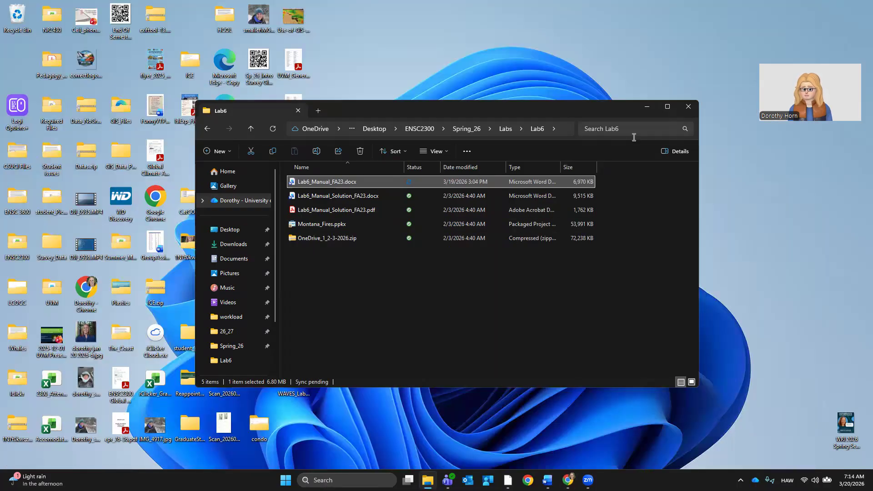
pyautogui.click(649, 105)
# Switch to the montana_fires project in ArcGIS Pro, bring up Lab6_Manual_FA23.docx in Word and read Part 0: Preparing the Data
pyautogui.click(508, 480)
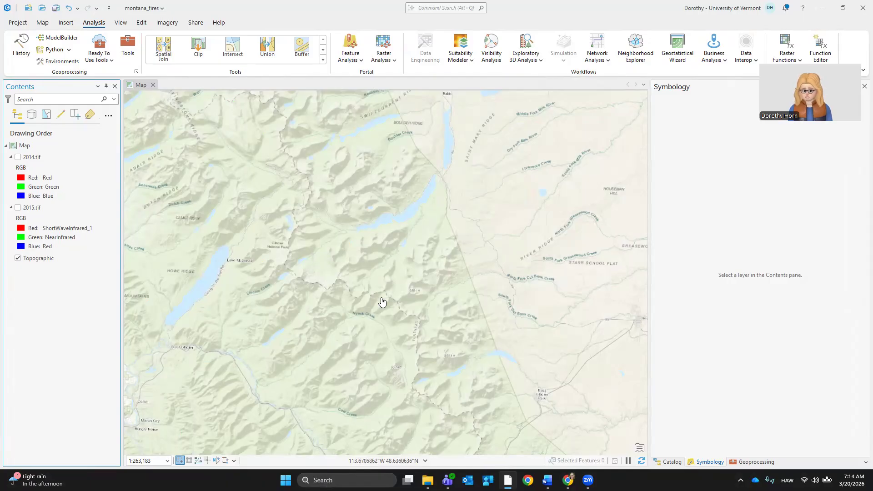
pyautogui.click(547, 480)
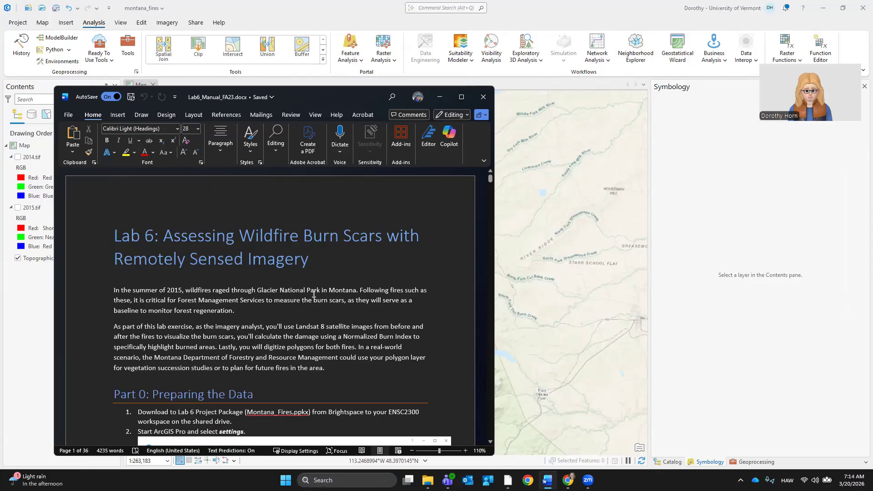
pyautogui.scroll(-2, 396, 289)
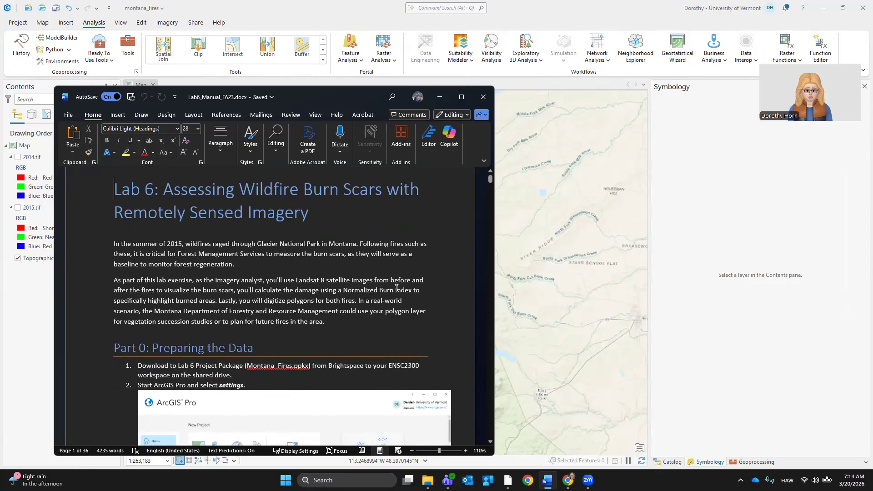
pyautogui.scroll(-5, 396, 289)
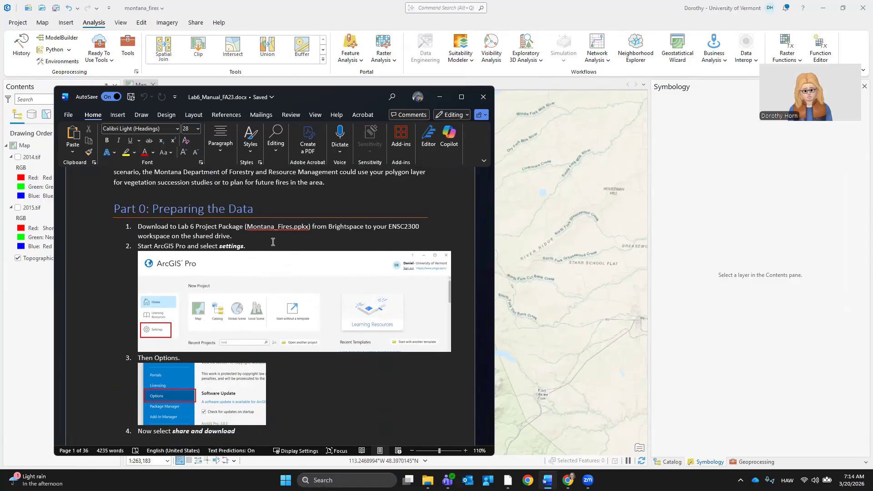
pyautogui.scroll(-2, 273, 241)
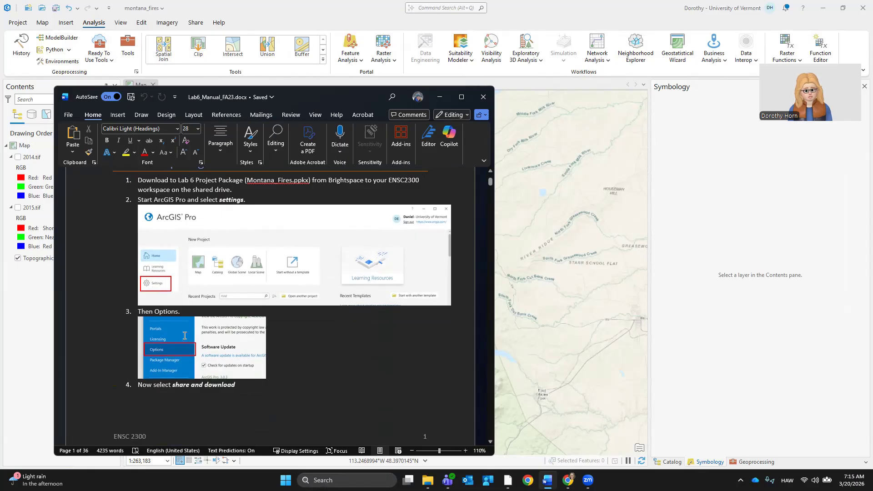
pyautogui.scroll(-5, 185, 336)
pyautogui.scroll(-3, 184, 336)
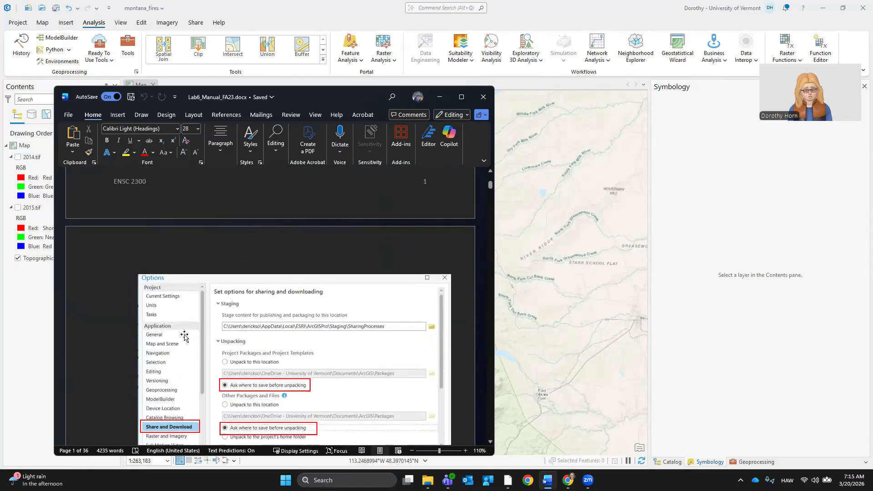
pyautogui.scroll(-3, 185, 335)
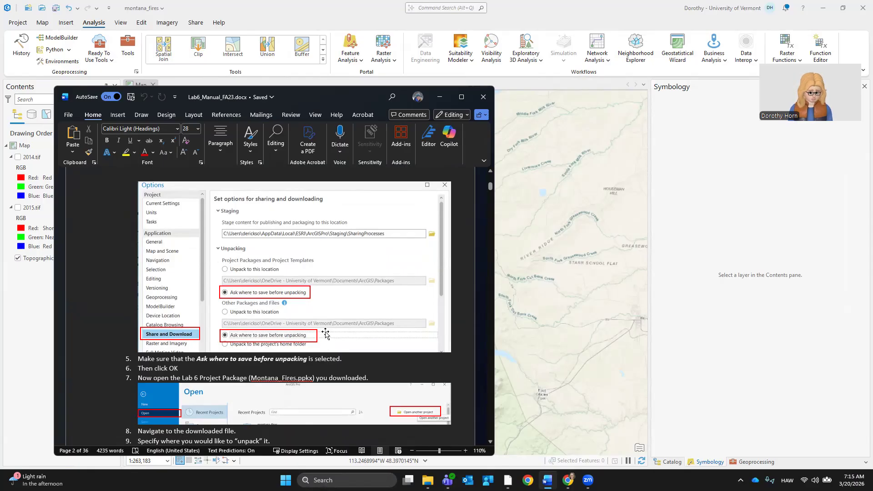
pyautogui.scroll(-3, 326, 334)
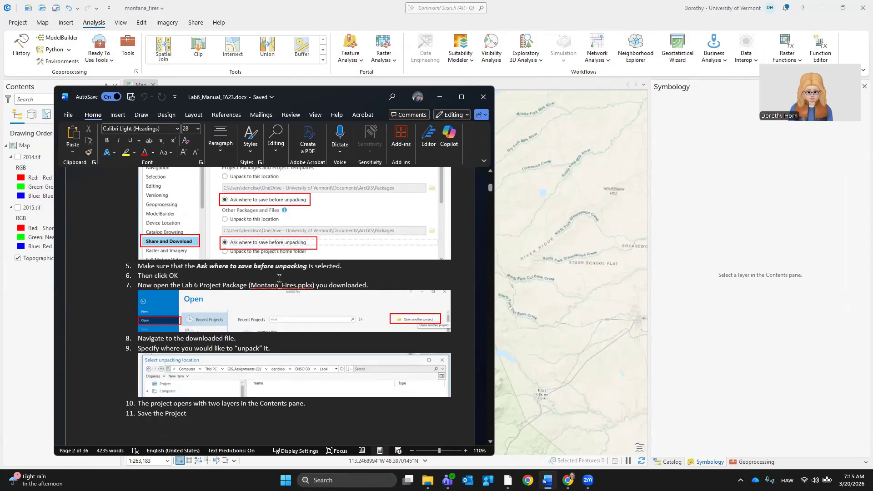
pyautogui.scroll(10, 280, 279)
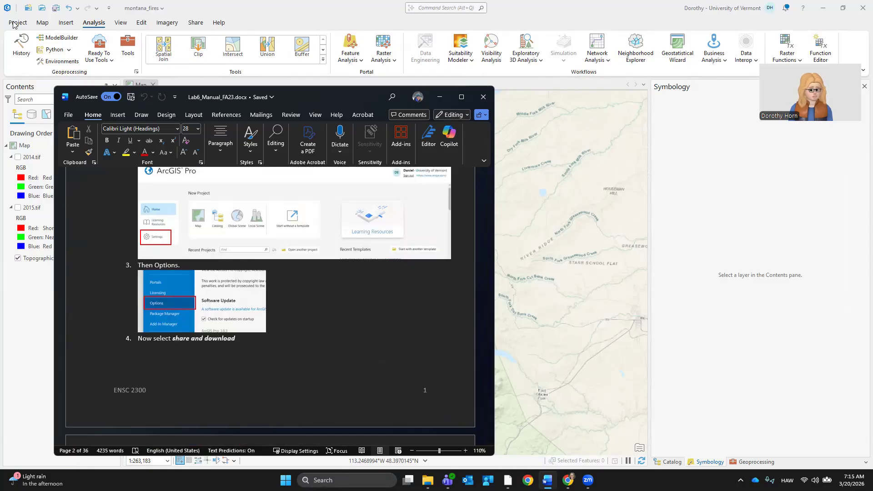
# Check the settings instructions in the Word manual and open the Options dialog in ArcGIS Pro, placing it over the map
pyautogui.click(13, 24)
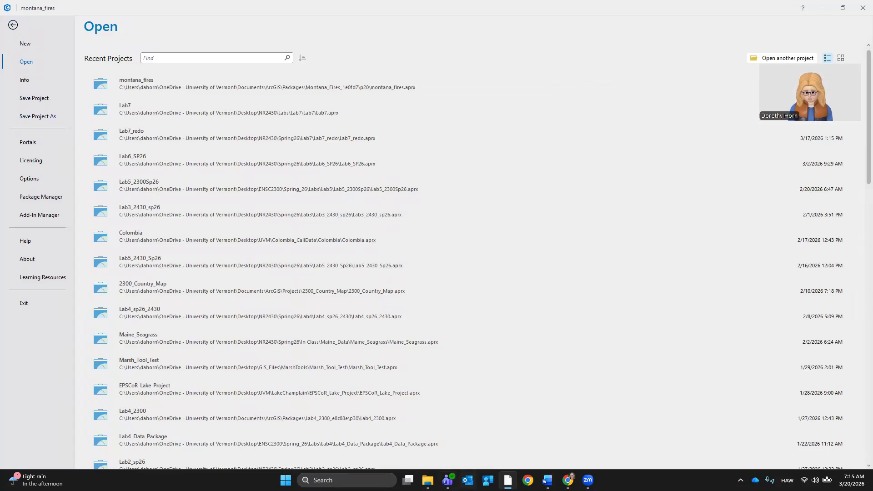
pyautogui.click(547, 480)
pyautogui.scroll(2, 255, 317)
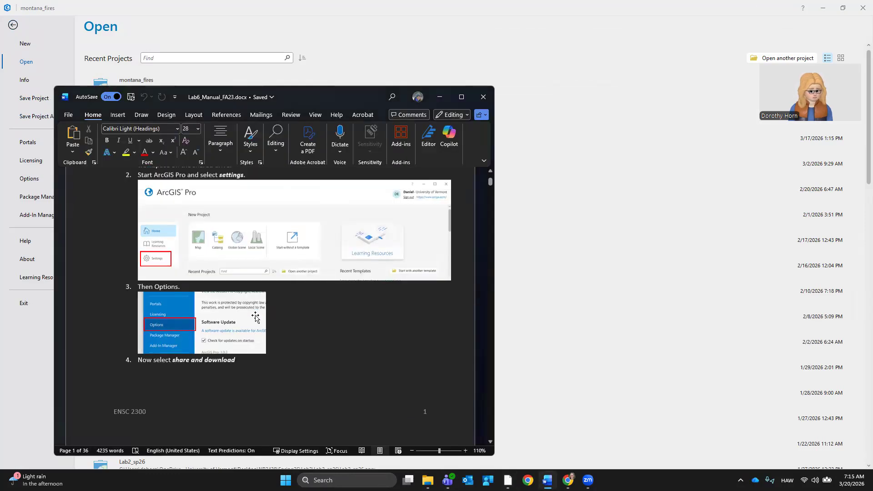
pyautogui.scroll(3, 256, 318)
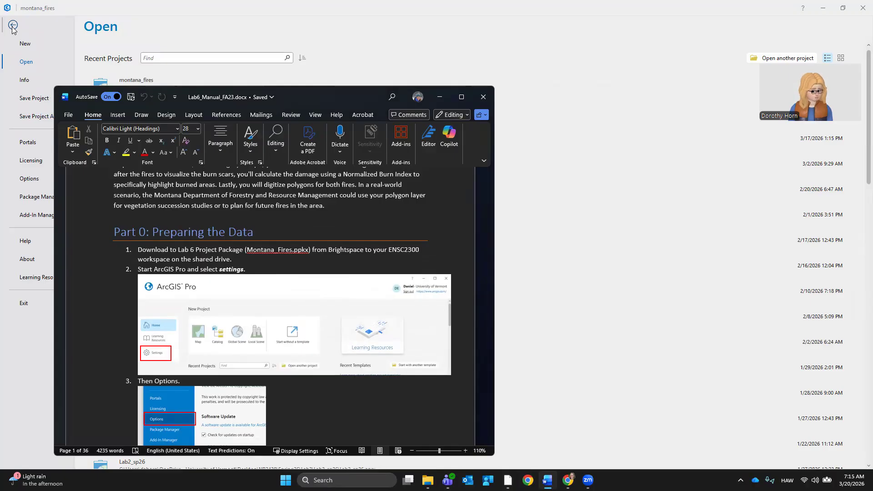
pyautogui.click(28, 179)
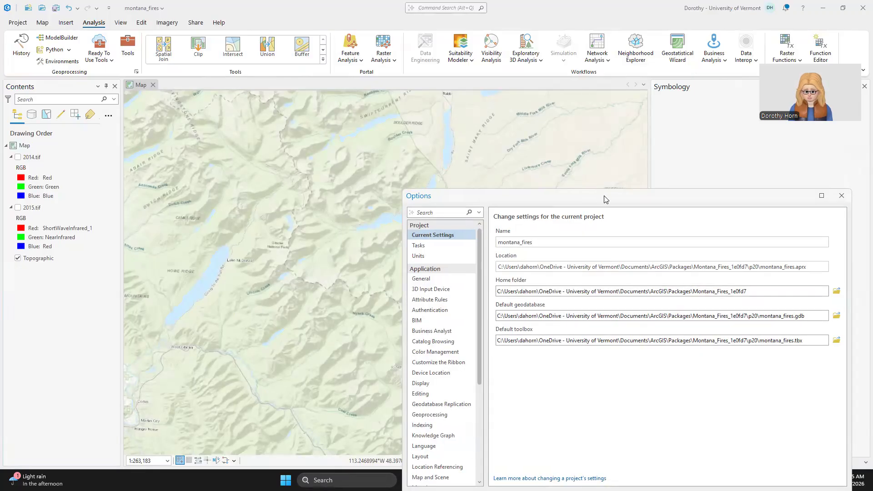
pyautogui.moveTo(605, 199); pyautogui.dragTo(410, 91)
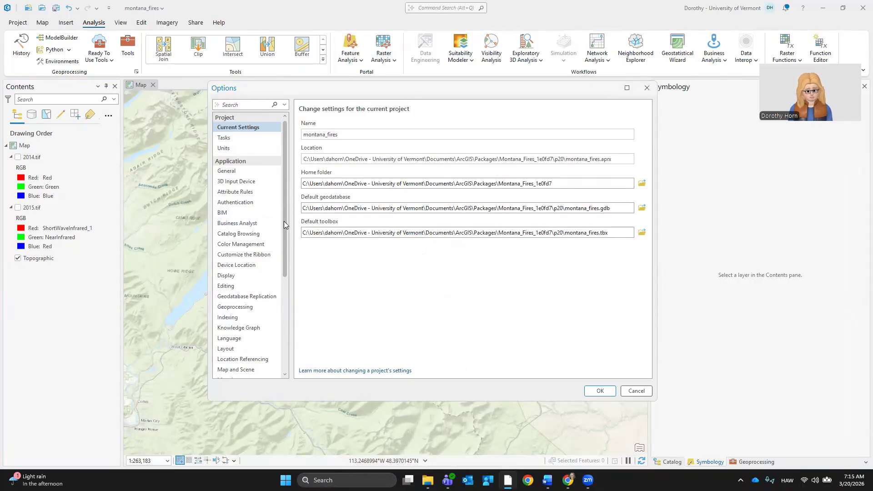
# Consult the manual's unpacking instructions in Word and open the Share and Download options in ArcGIS Pro
pyautogui.scroll(-1, 284, 221)
pyautogui.moveTo(287, 274); pyautogui.dragTo(283, 336)
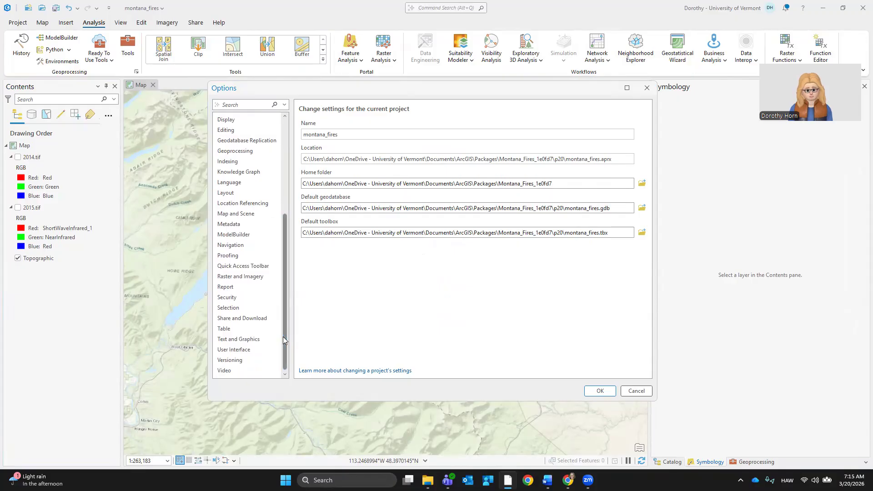
pyautogui.click(547, 480)
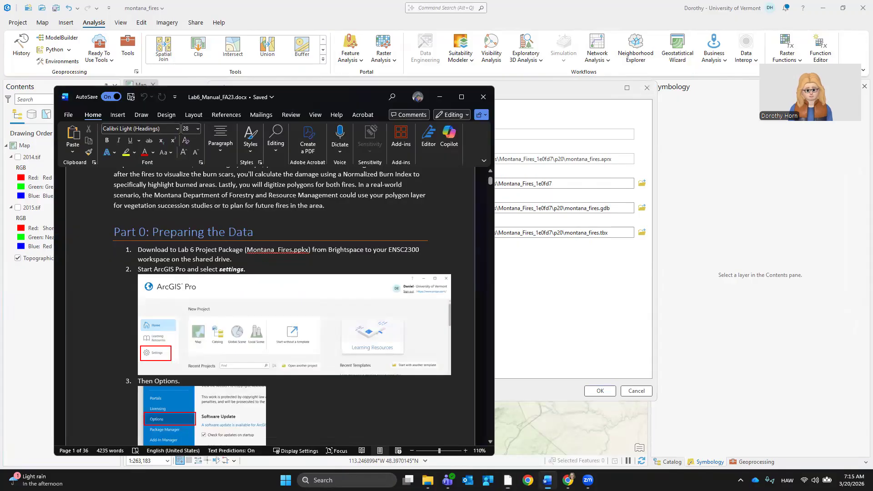
pyautogui.scroll(-8, 235, 320)
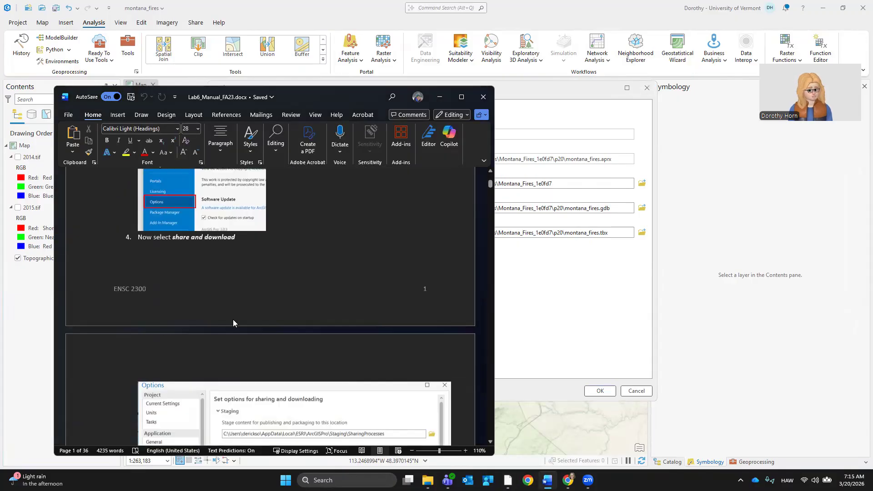
pyautogui.scroll(-5, 234, 321)
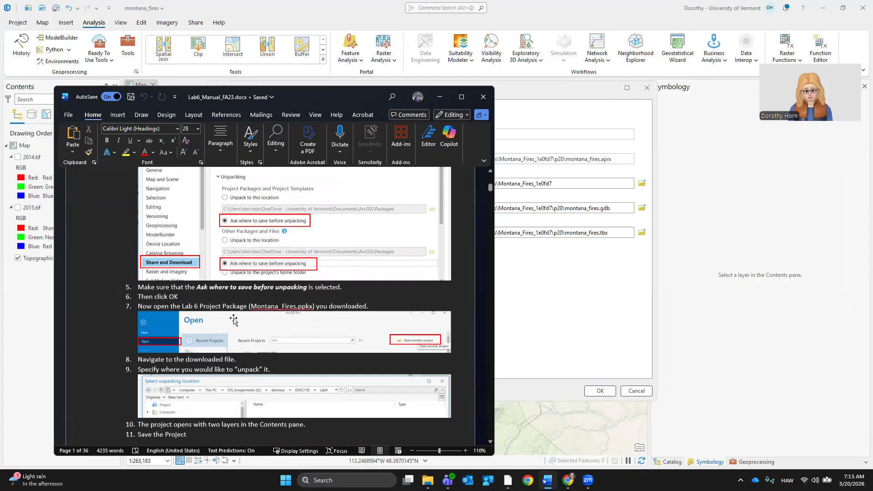
pyautogui.click(559, 283)
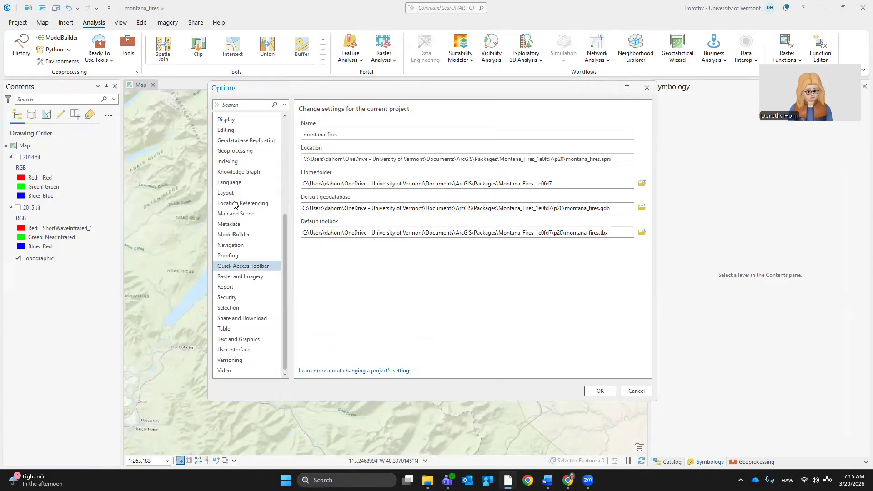
pyautogui.click(243, 317)
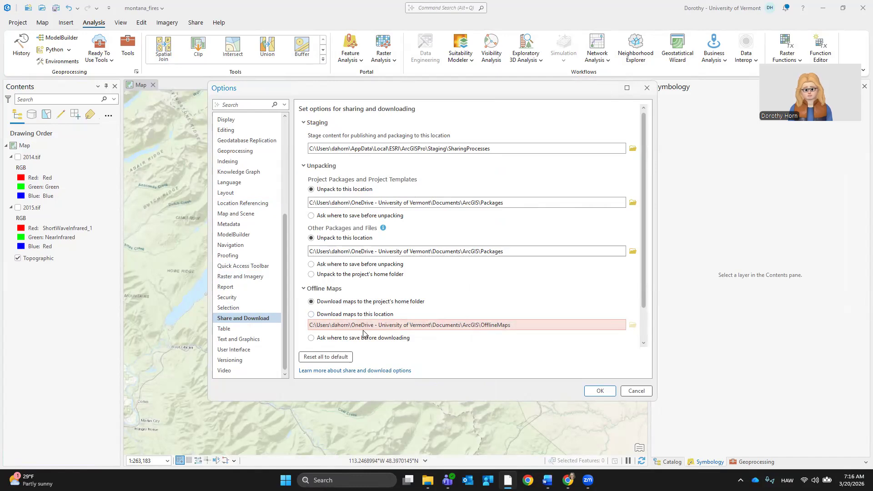
# Set other packages and files to ask where to save before unpacking, offline maps to ask before downloading, and apply the options
pyautogui.click(311, 264)
pyautogui.click(311, 338)
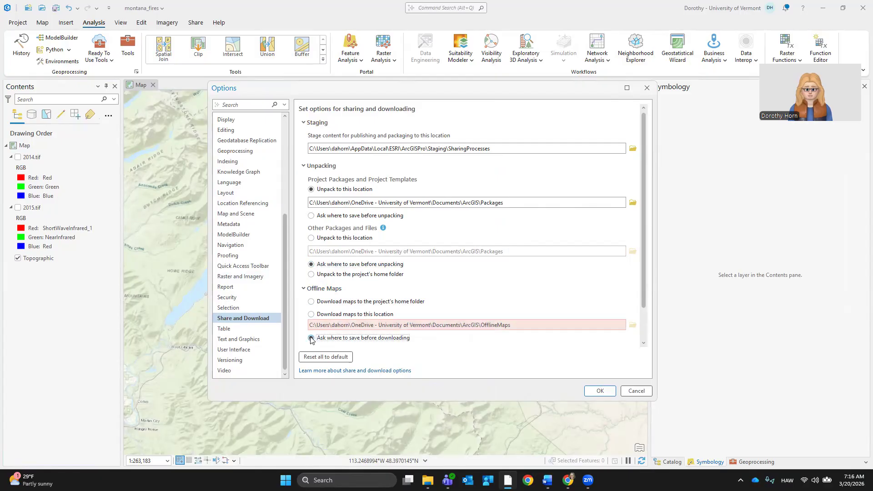
pyautogui.click(595, 391)
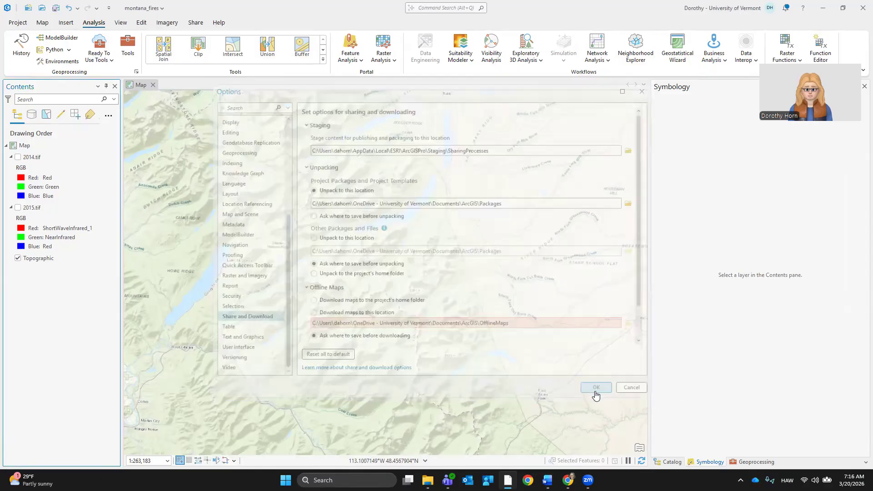
# Return to the Word manual and read the remaining Part 0 steps and Part I: Compare Band Combinations through Enhance the Imagery
pyautogui.click(547, 480)
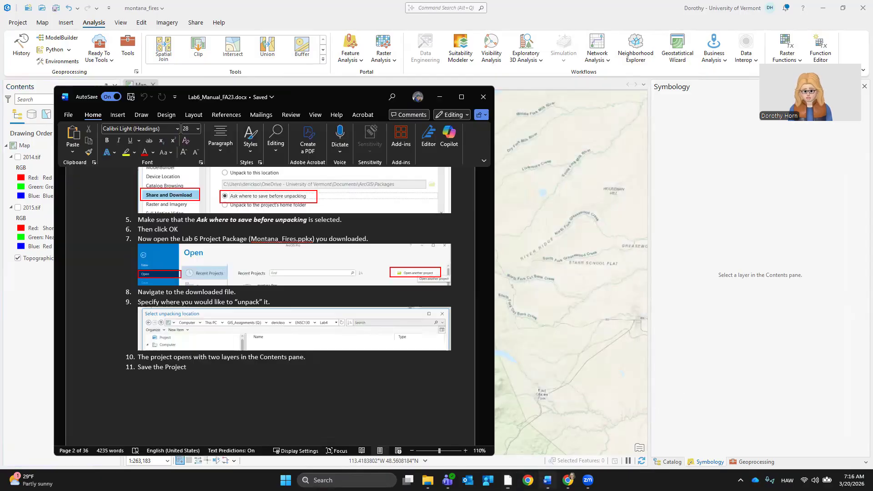
pyautogui.scroll(-3, 176, 312)
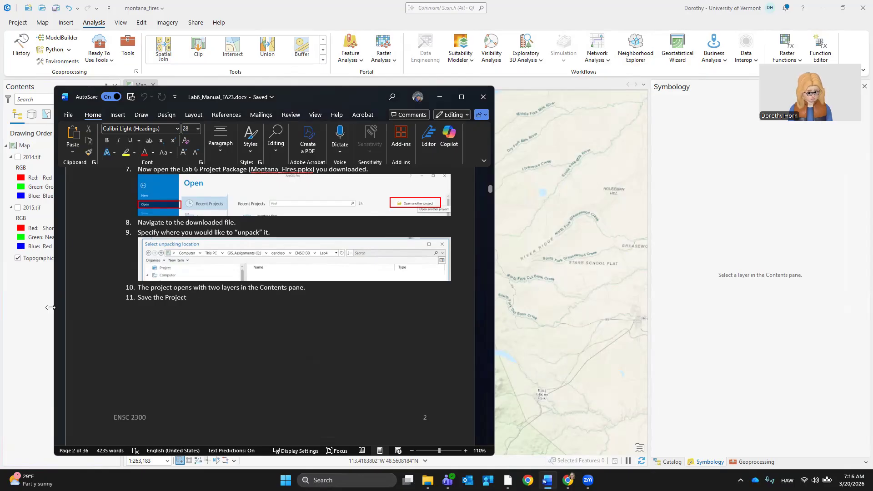
pyautogui.scroll(-1, 300, 349)
pyautogui.scroll(-10, 300, 348)
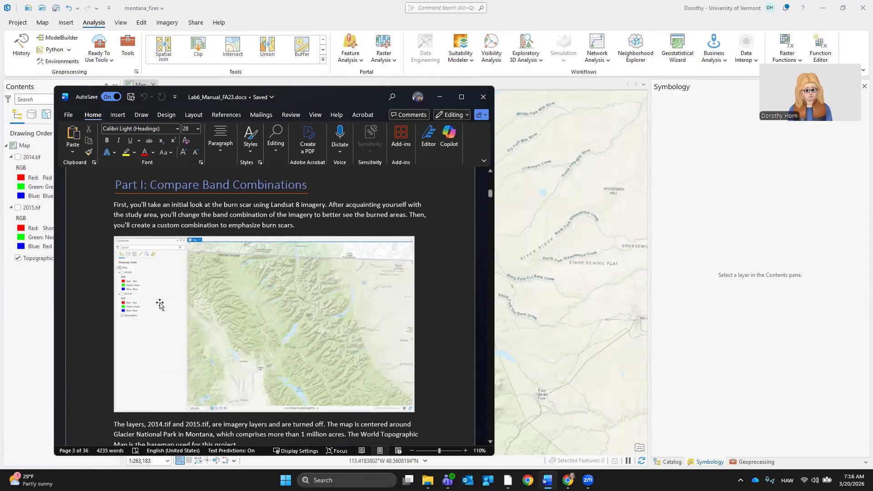
pyautogui.scroll(-3, 251, 314)
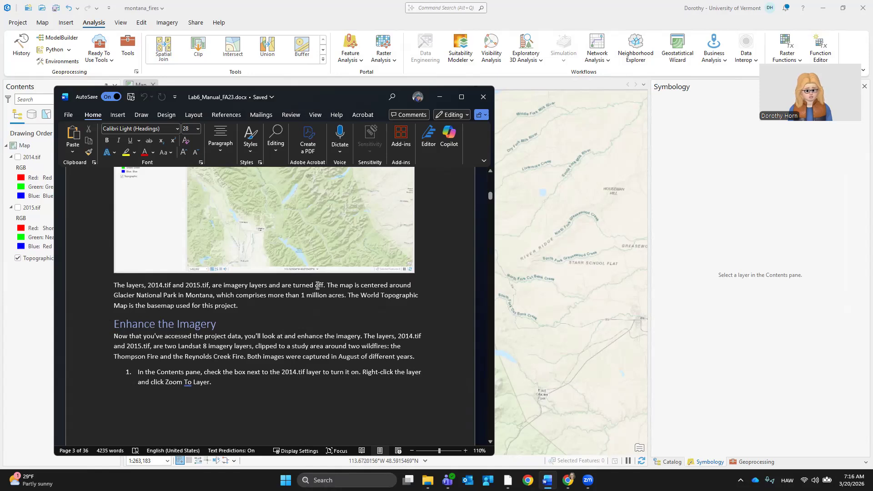
# Read the first Enhance the Imagery instruction, then in ArcGIS Pro turn on the 2014.tif layer, zoom to it and save the project
pyautogui.scroll(-4, 273, 304)
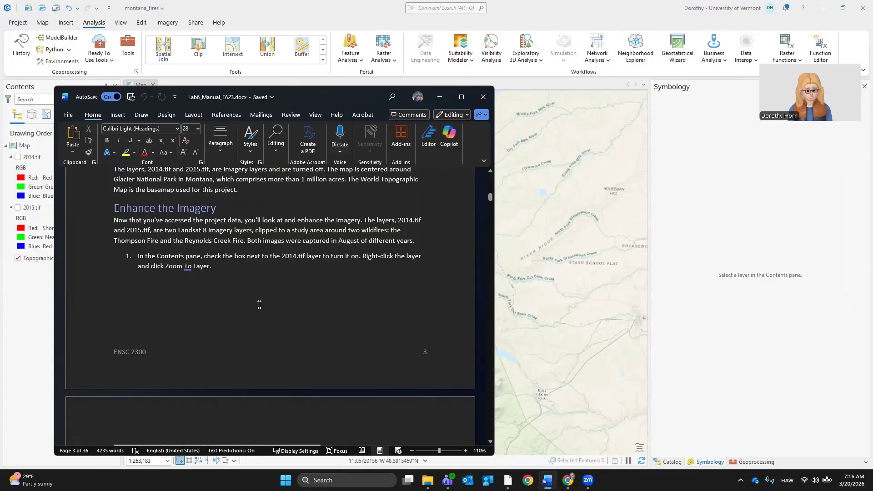
pyautogui.scroll(-2, 245, 281)
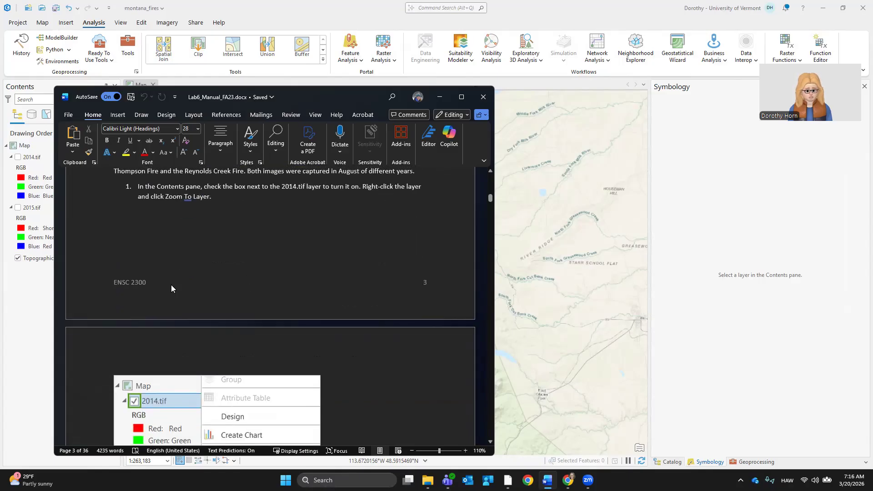
pyautogui.click(23, 296)
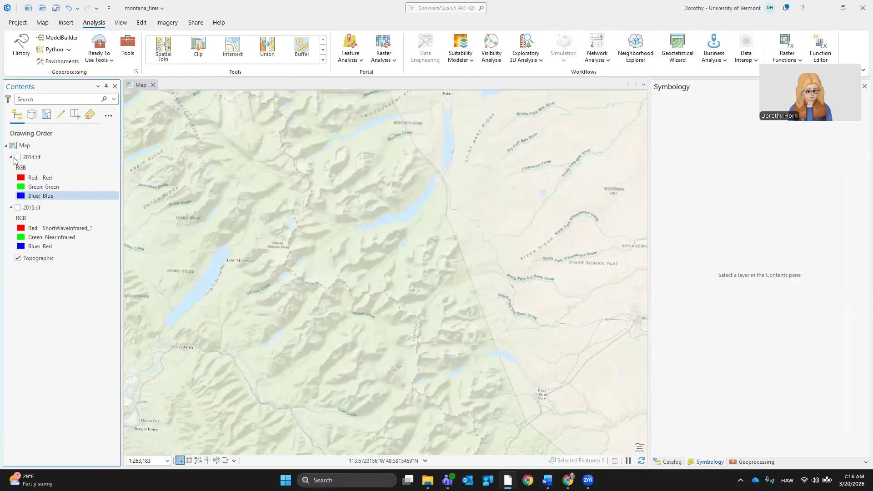
pyautogui.click(17, 158)
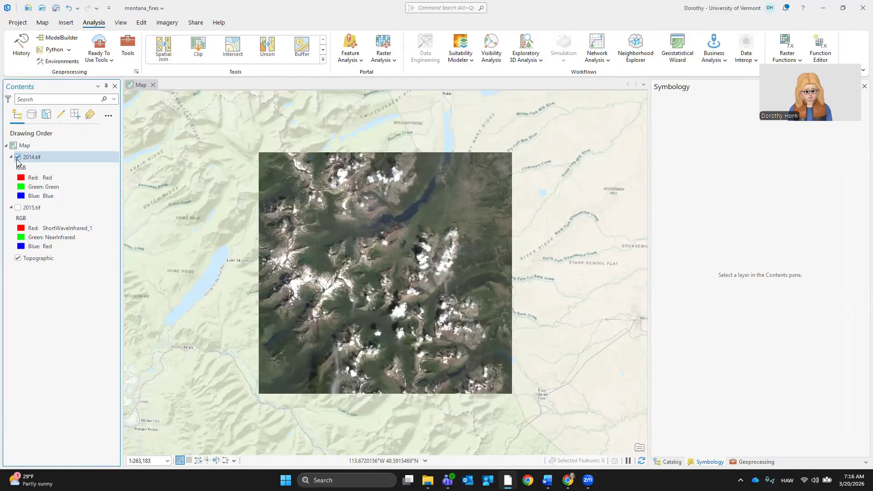
pyautogui.rightClick(39, 159)
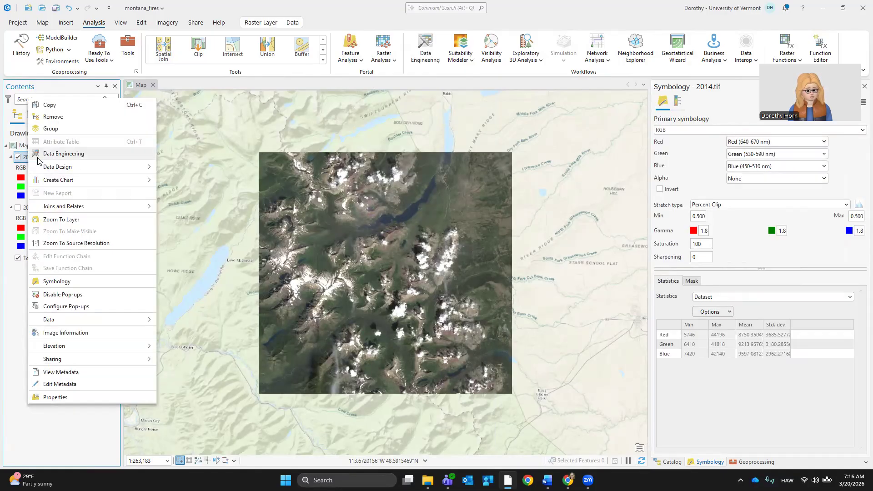
pyautogui.click(61, 220)
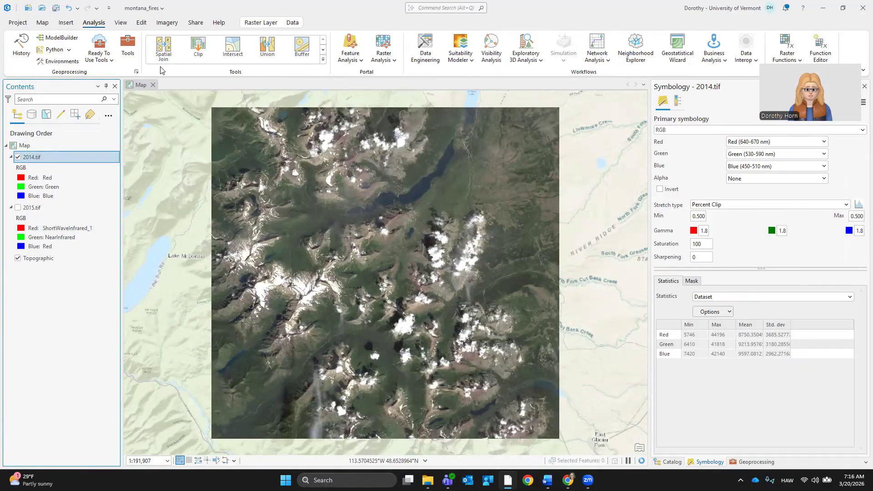
pyautogui.click(57, 7)
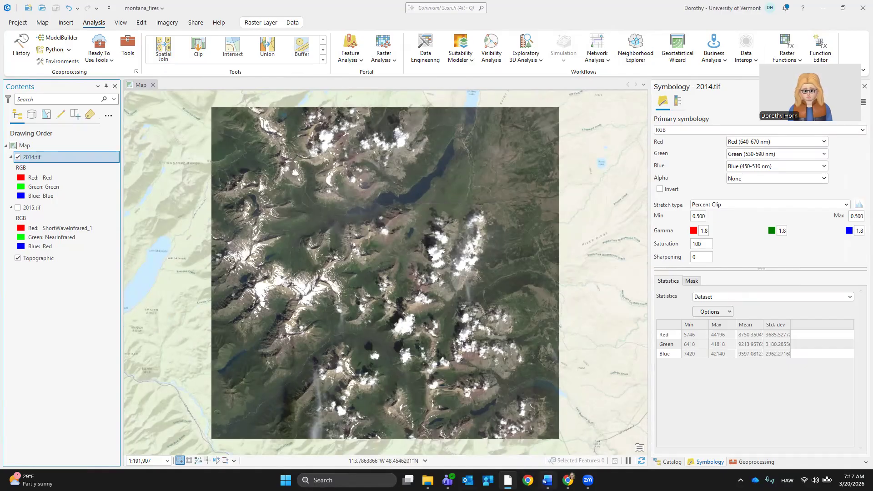
# Switch to the Word manual and read from the zoomed image through Questions 1 and 2 to the 2014.tif brightness, contrast and gamma instructions
pyautogui.moveTo(547, 480)
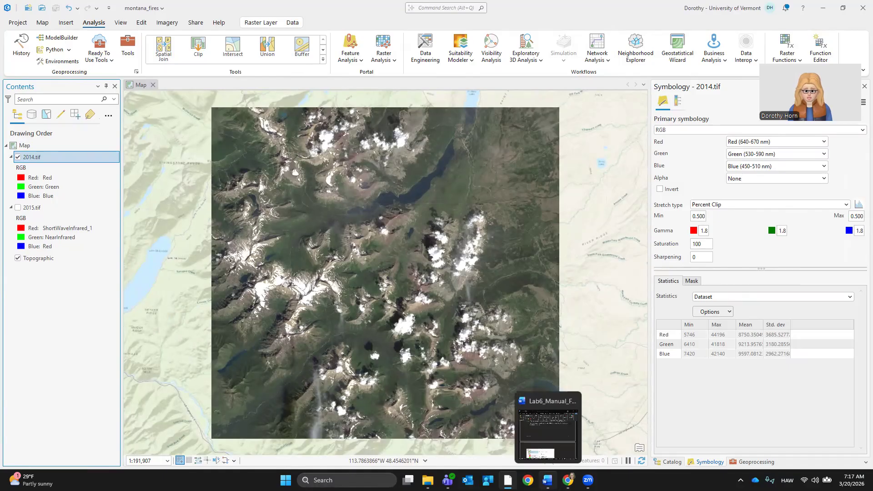
pyautogui.click(548, 434)
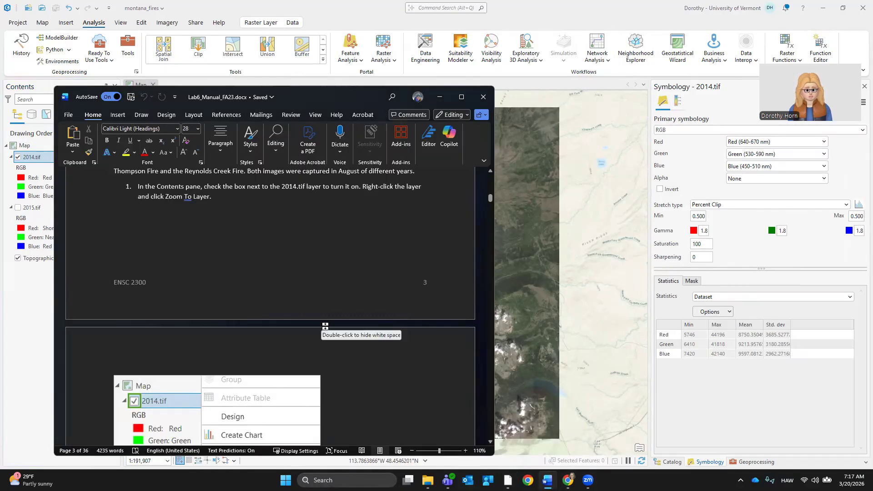
pyautogui.scroll(-5, 325, 326)
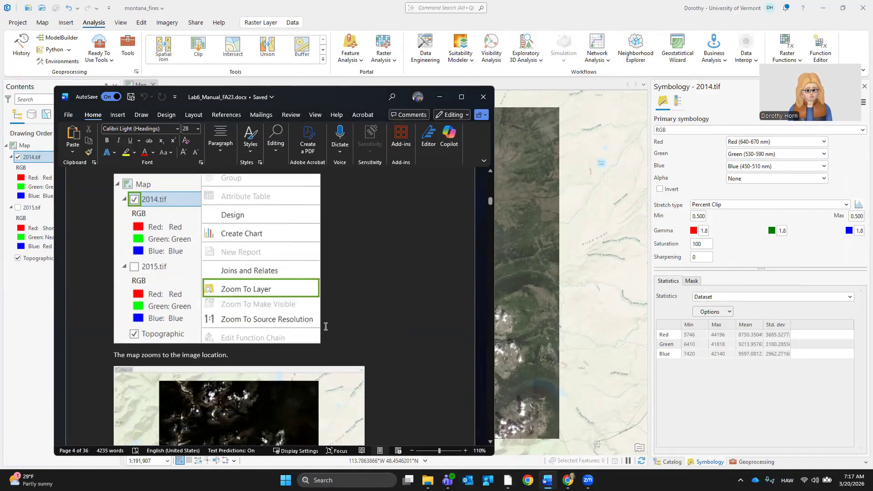
pyautogui.scroll(-4, 326, 326)
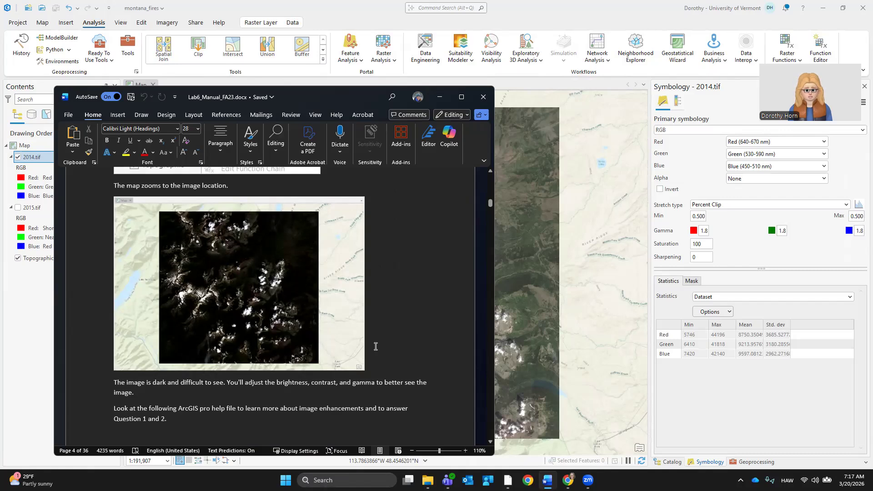
pyautogui.scroll(-2, 376, 346)
pyautogui.scroll(2, 265, 268)
pyautogui.scroll(-2, 400, 311)
pyautogui.scroll(-2, 401, 310)
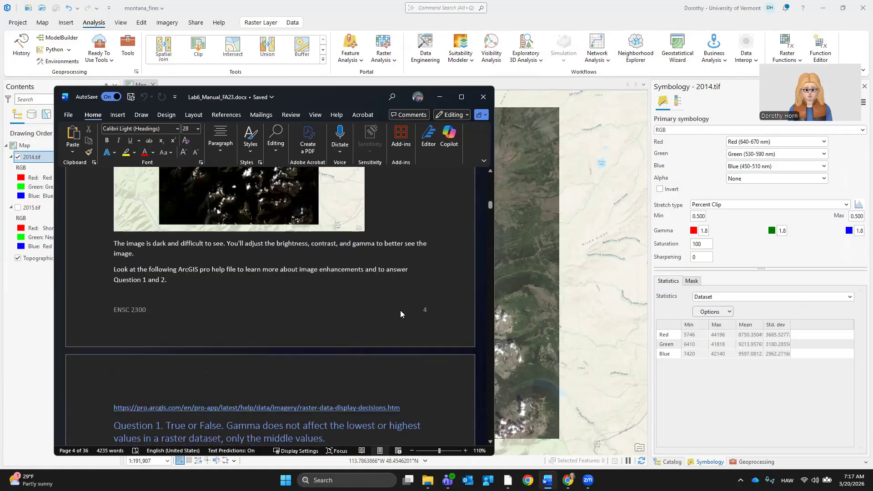
pyautogui.scroll(-2, 400, 314)
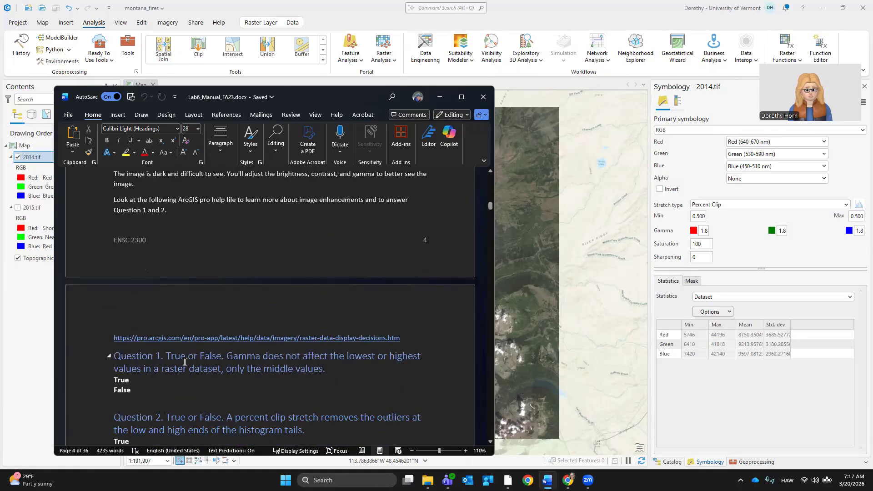
pyautogui.scroll(-2, 187, 292)
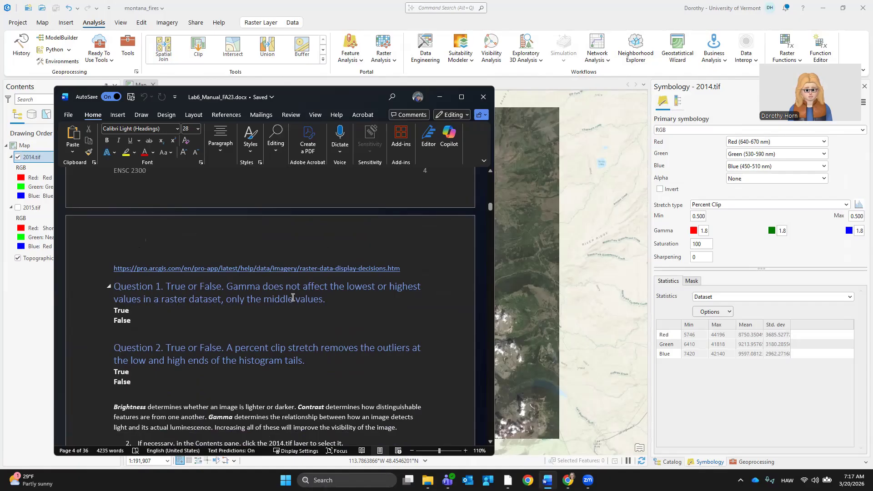
pyautogui.scroll(-2, 362, 296)
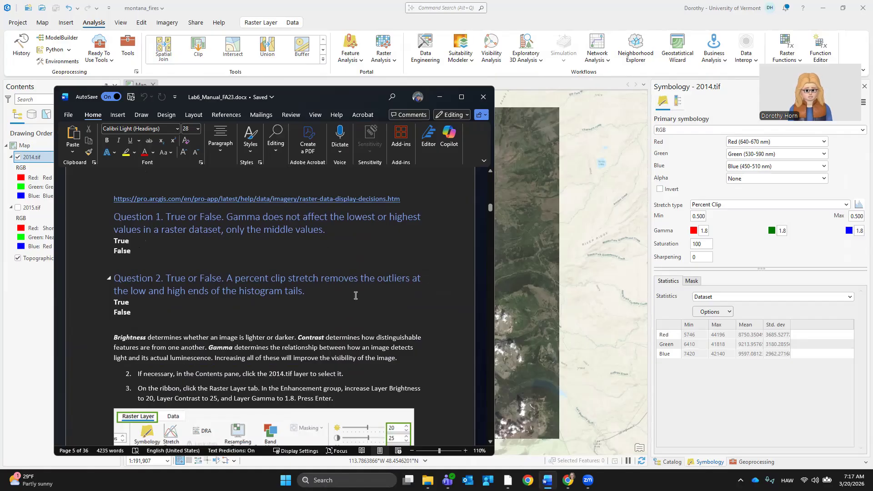
pyautogui.scroll(-3, 355, 295)
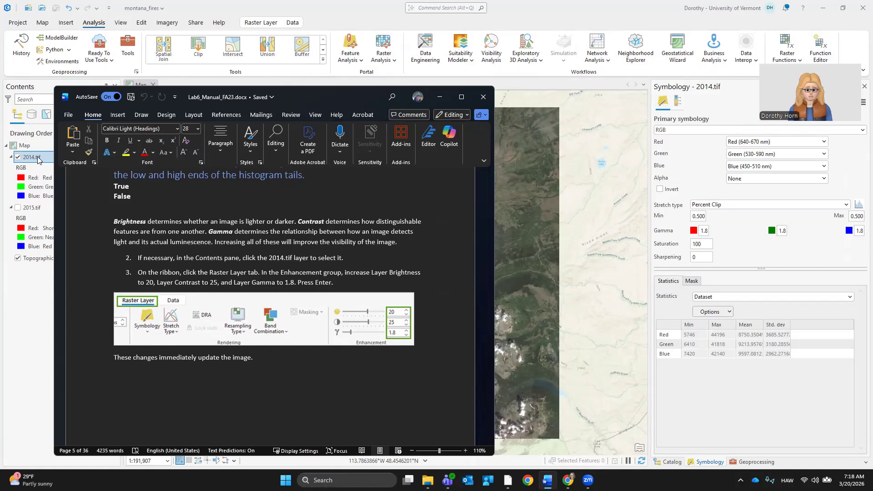
# In ArcGIS Pro, set the 2014.tif layer's brightness to 20 and contrast to 25 following the manual, and save the project
pyautogui.click(259, 25)
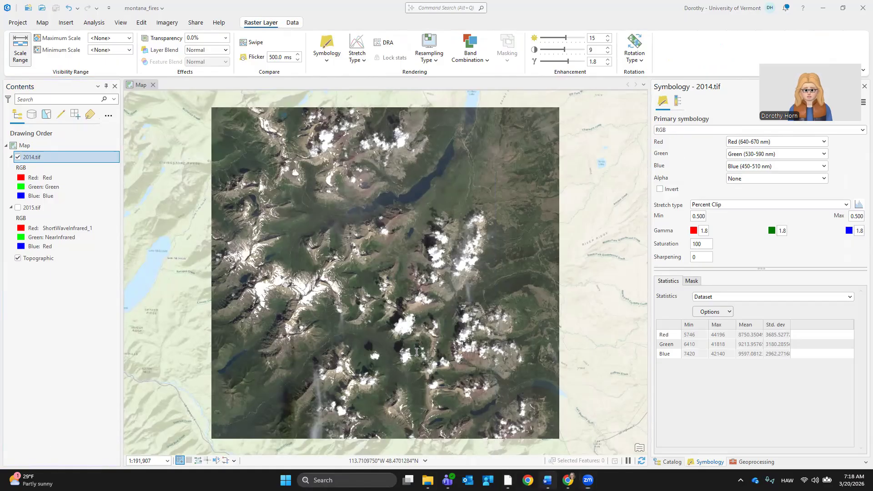
pyautogui.click(547, 481)
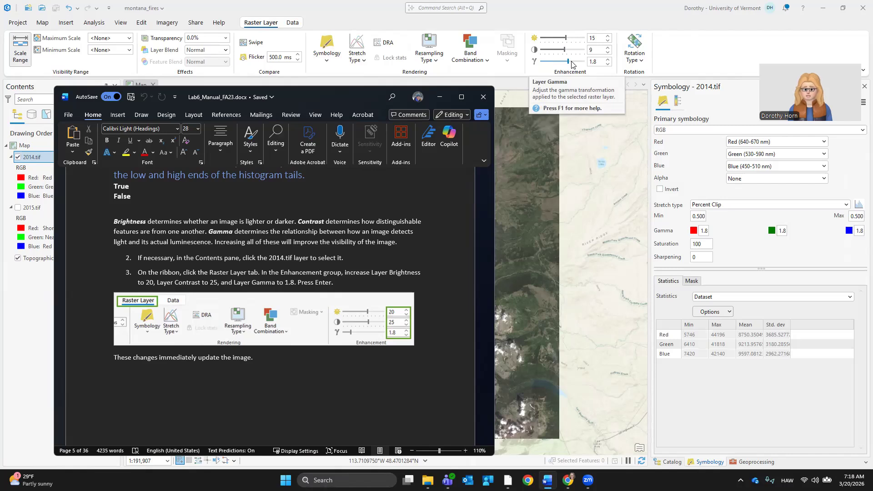
pyautogui.click(608, 36)
pyautogui.click(608, 36)
pyautogui.click(608, 36)
pyautogui.click(609, 36)
pyautogui.click(609, 36)
pyautogui.click(597, 49)
pyautogui.write('25')
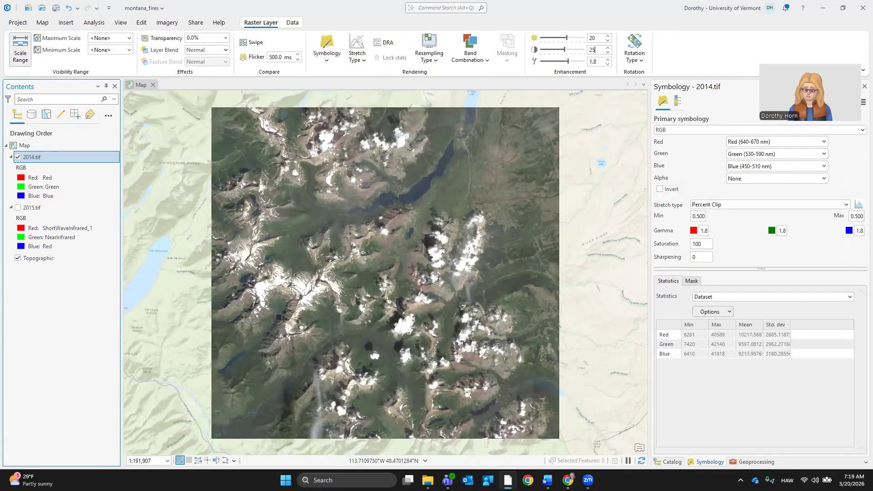
pyautogui.click(602, 59)
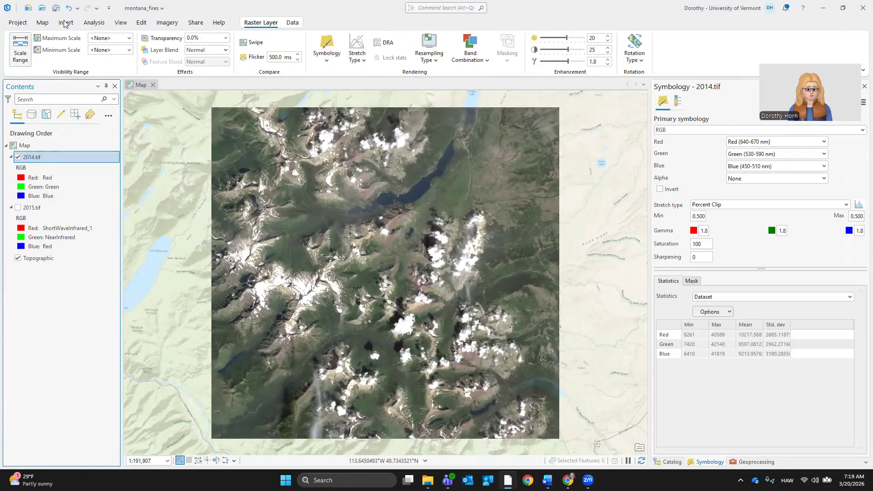
pyautogui.click(53, 9)
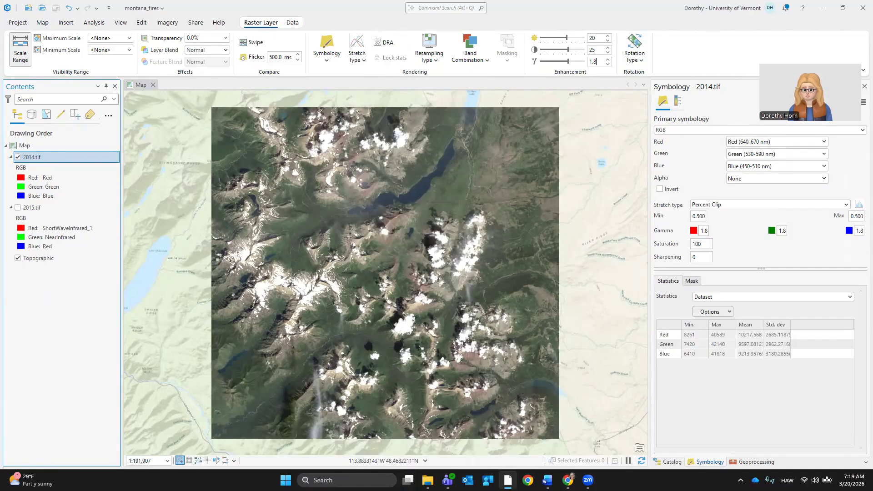
# Read step 4 of the Word manual, and in ArcGIS Pro turn off the 2014.tif layer and turn on the 2015.tif layer
pyautogui.click(547, 480)
pyautogui.scroll(-3, 188, 368)
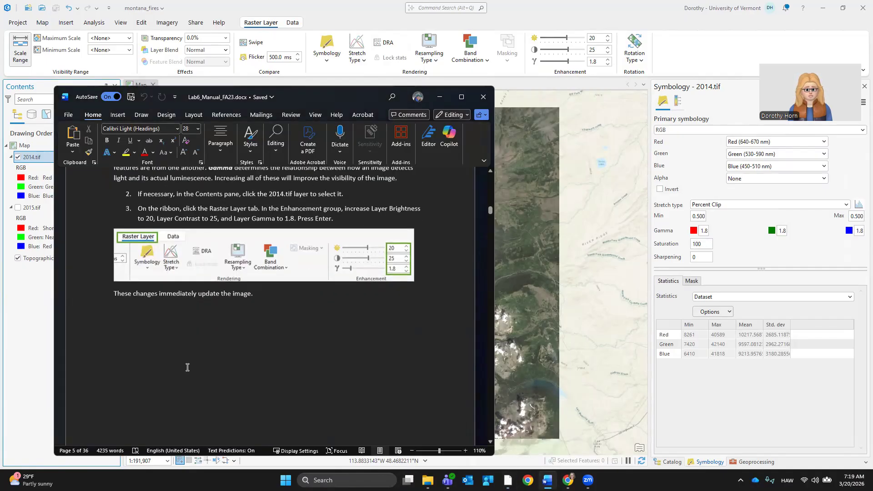
pyautogui.scroll(-10, 188, 367)
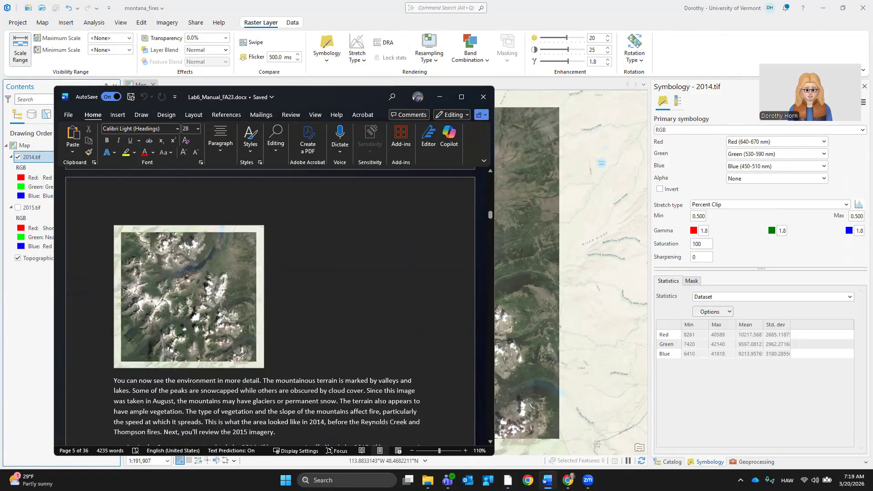
pyautogui.scroll(-2, 192, 350)
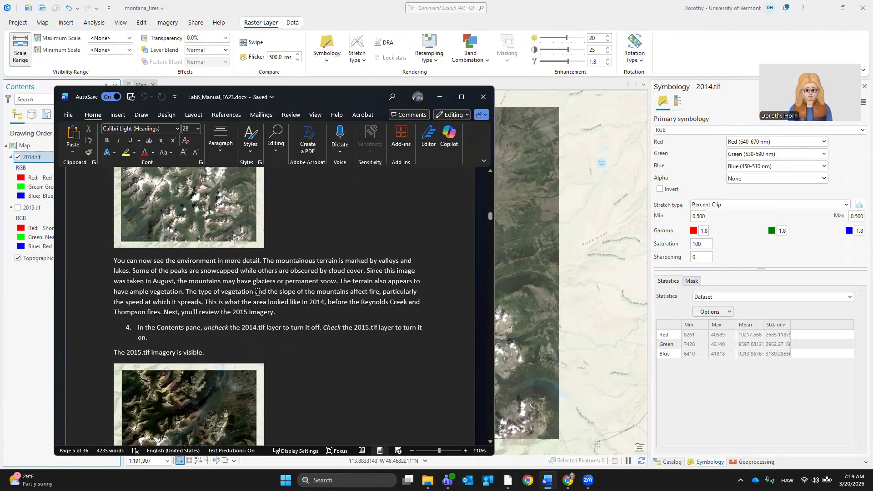
pyautogui.scroll(-2, 267, 326)
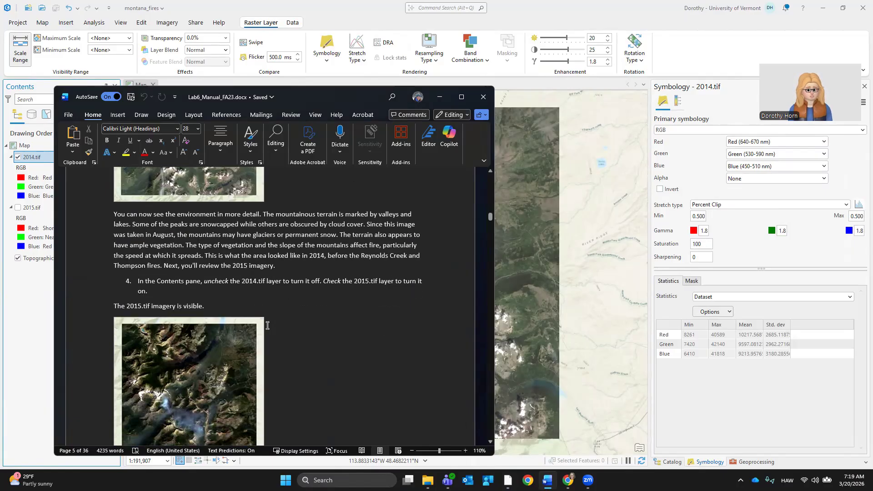
pyautogui.click(46, 295)
pyautogui.click(18, 157)
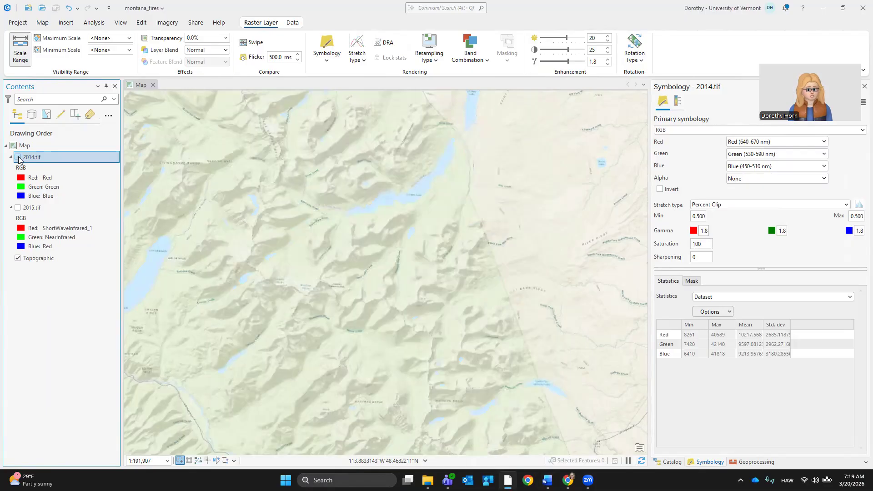
pyautogui.click(18, 207)
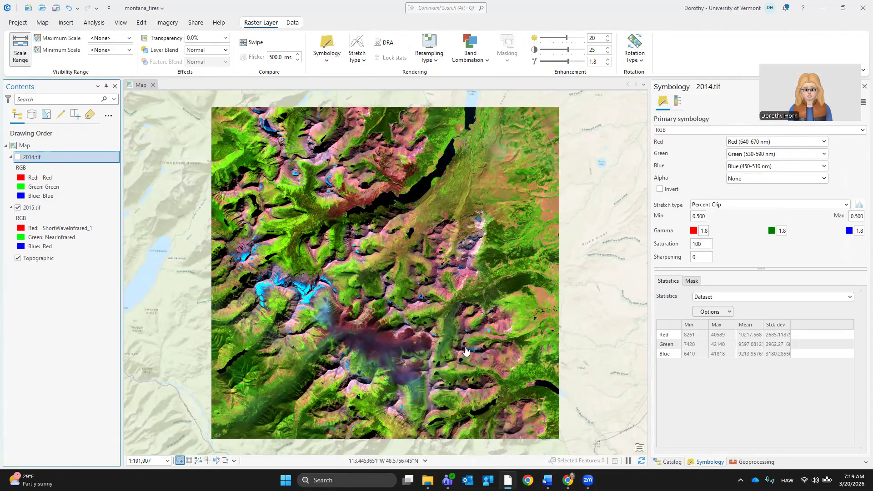
# Read the 2015 imagery enhancement instructions in the Word manual and select the 2015.tif layer in ArcGIS Pro
pyautogui.click(547, 480)
pyautogui.scroll(-3, 237, 355)
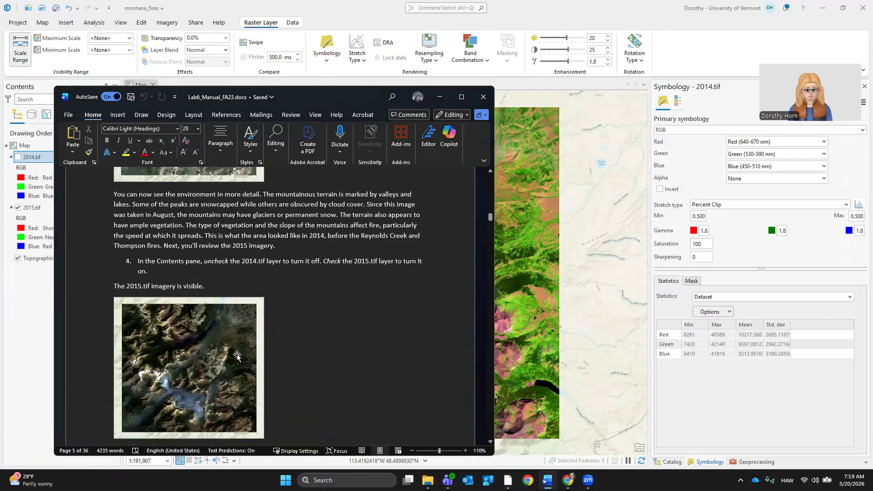
pyautogui.scroll(-7, 237, 356)
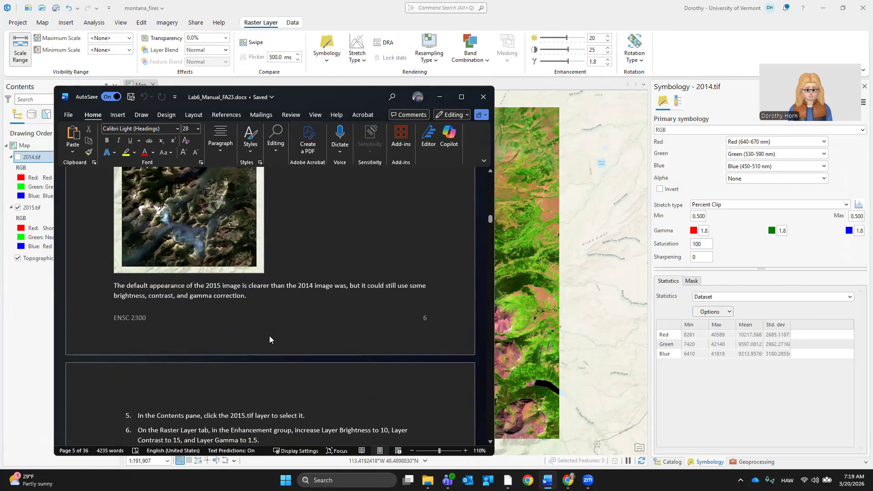
pyautogui.scroll(-4, 285, 313)
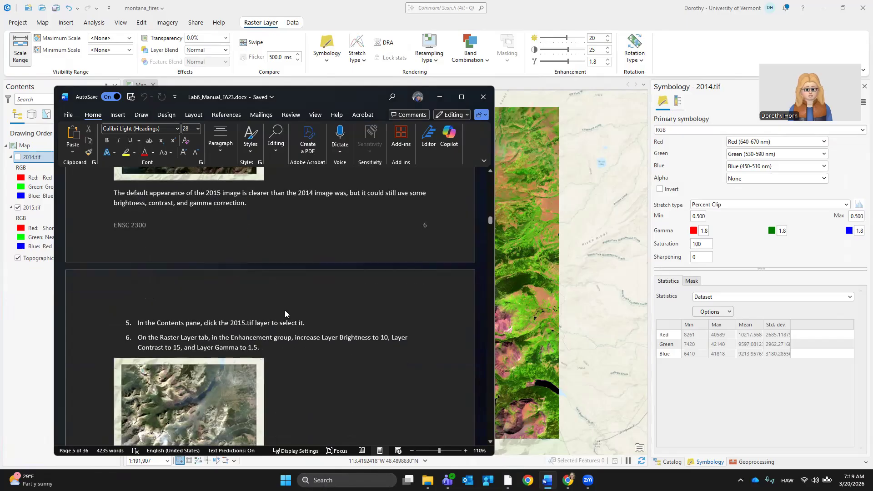
pyautogui.click(33, 208)
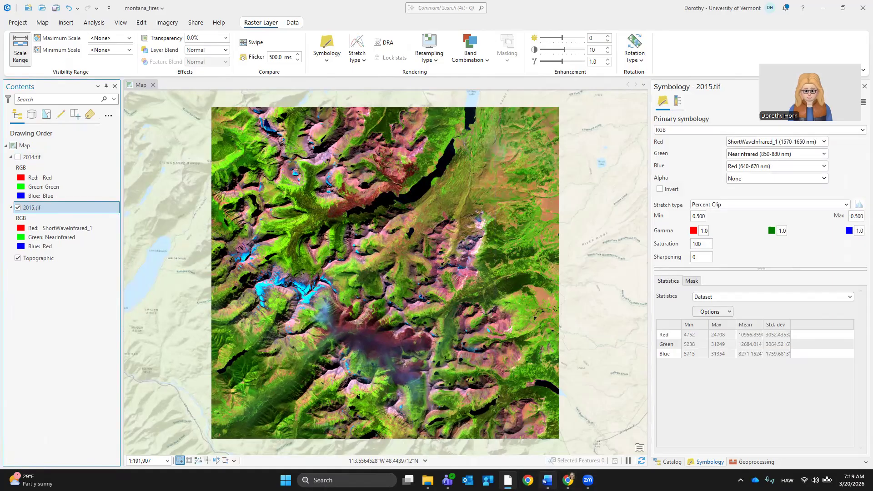
# Check the enhancement values in step 6 of the Word manual, and in ArcGIS Pro set the 2015.tif layer's brightness to 10
pyautogui.click(547, 481)
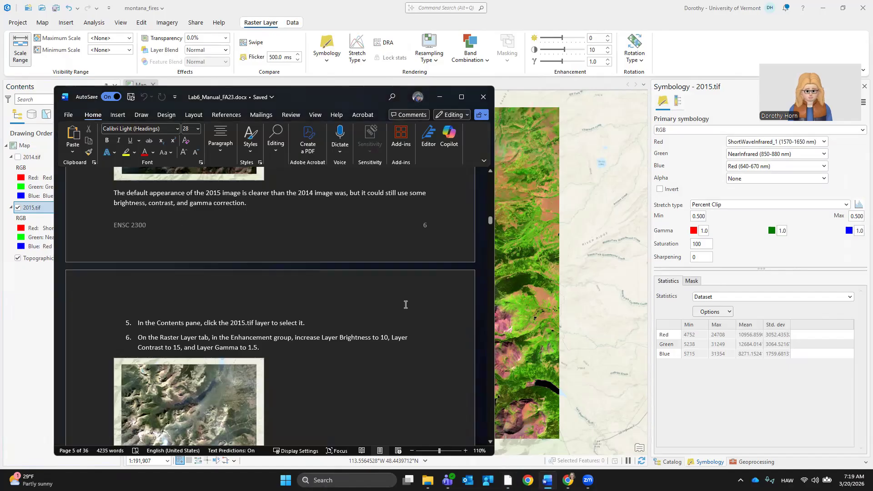
pyautogui.scroll(-2, 406, 305)
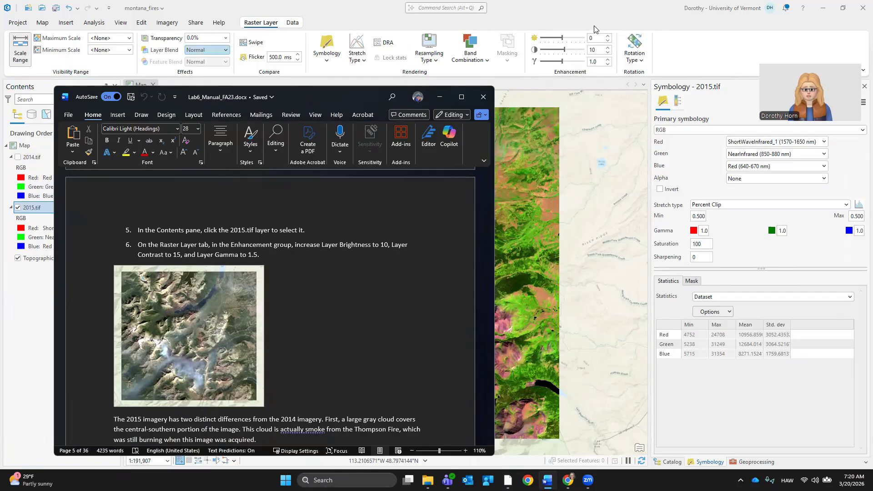
pyautogui.click(576, 40)
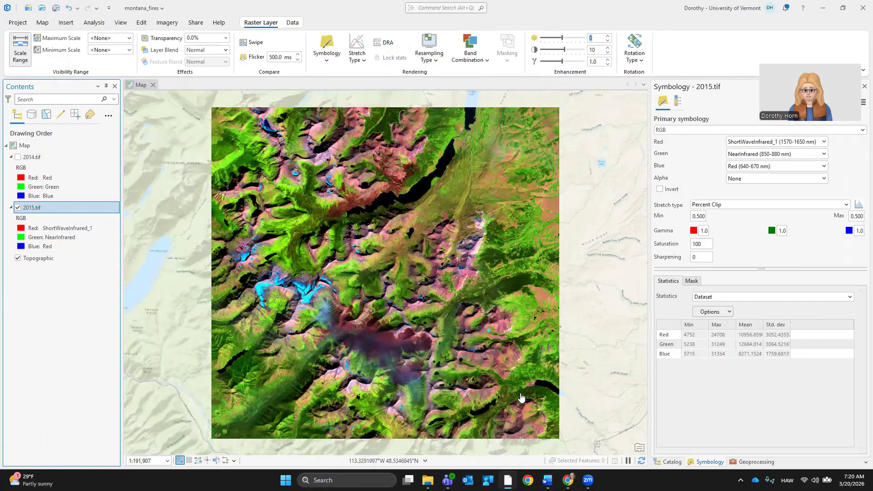
pyautogui.hotkey('alt', 'Tab')
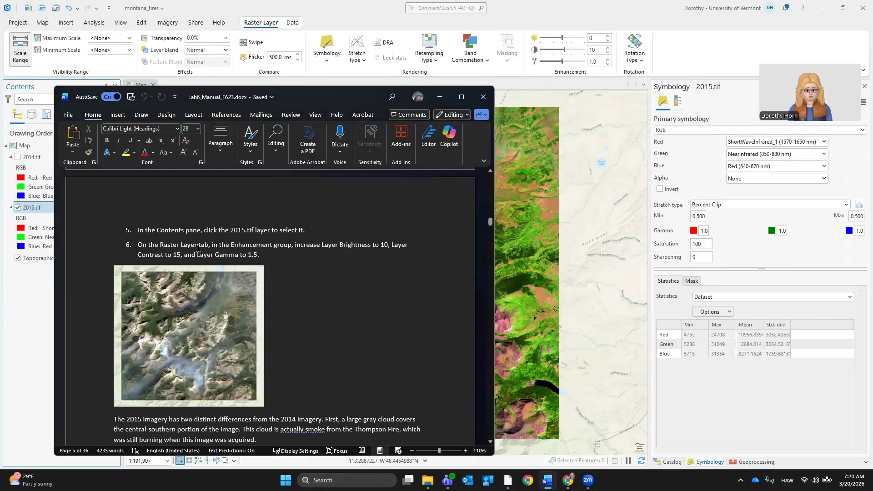
pyautogui.click(595, 38)
pyautogui.write('1')
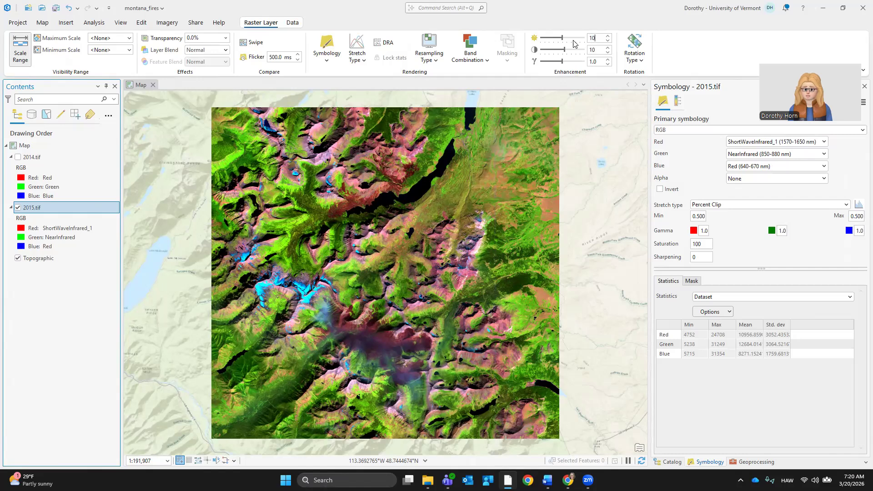
# Set the 2015.tif layer's contrast to 15 and gamma to 1.5, and save the project
pyautogui.click(608, 47)
pyautogui.click(608, 47)
pyautogui.click(608, 47)
pyautogui.click(608, 47)
pyautogui.click(608, 47)
pyautogui.click(597, 58)
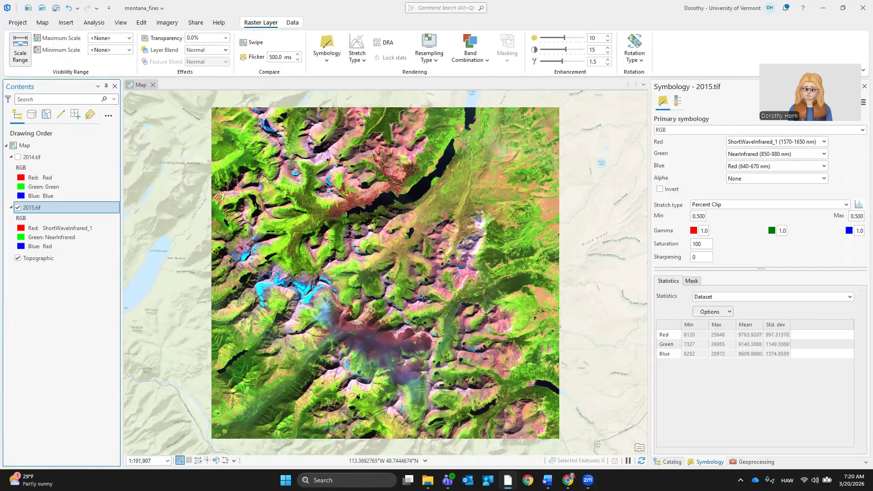
pyautogui.press('Return')
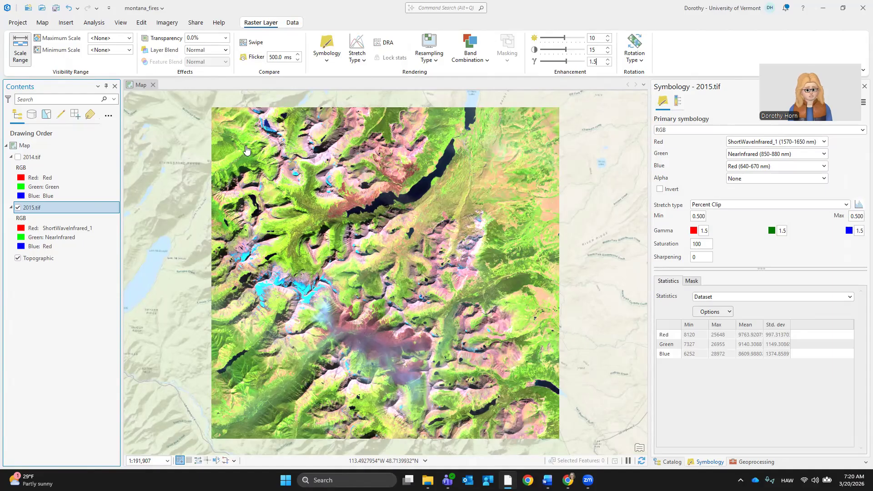
pyautogui.click(55, 9)
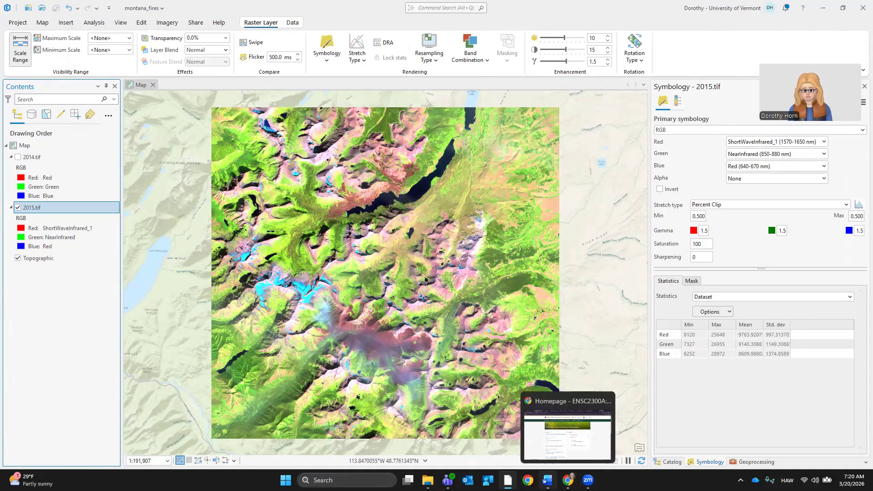
# Switch to the Word manual, read about the Thompson Fire smoke and Reynolds Creek burn scar, and move its window partly off the map
pyautogui.click(547, 481)
pyautogui.scroll(-4, 304, 298)
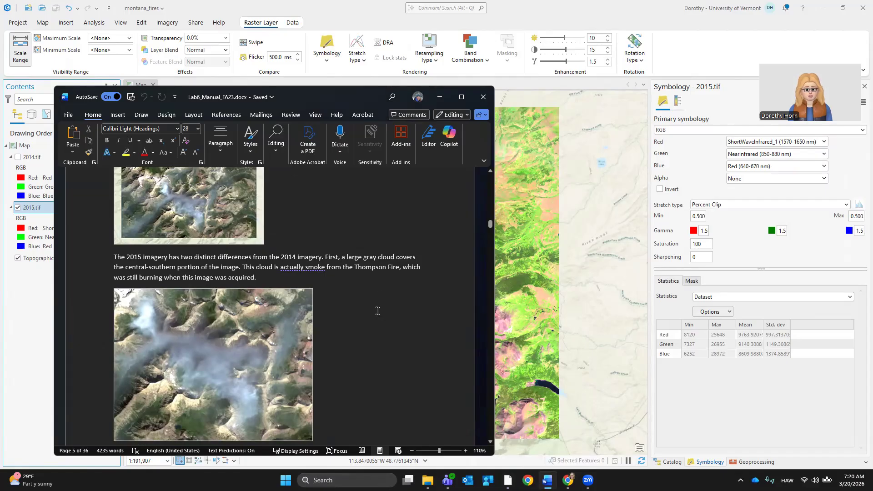
pyautogui.scroll(-3, 374, 312)
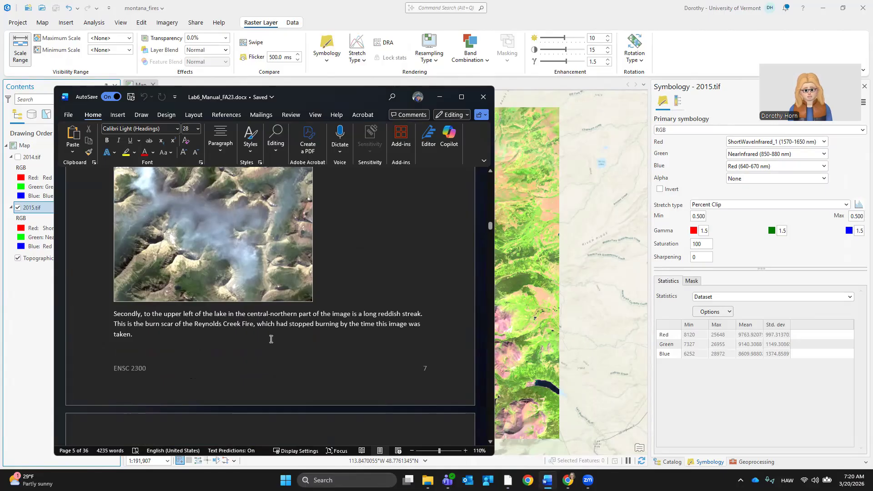
pyautogui.scroll(-2, 270, 343)
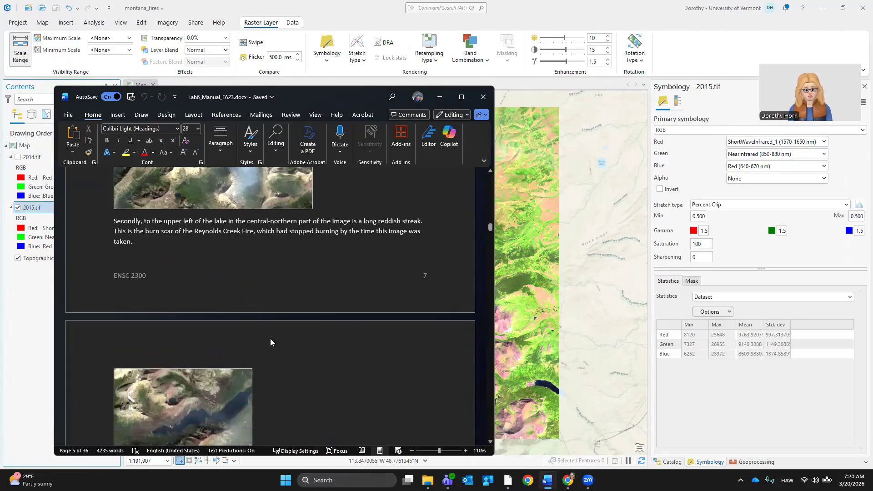
pyautogui.scroll(-3, 270, 342)
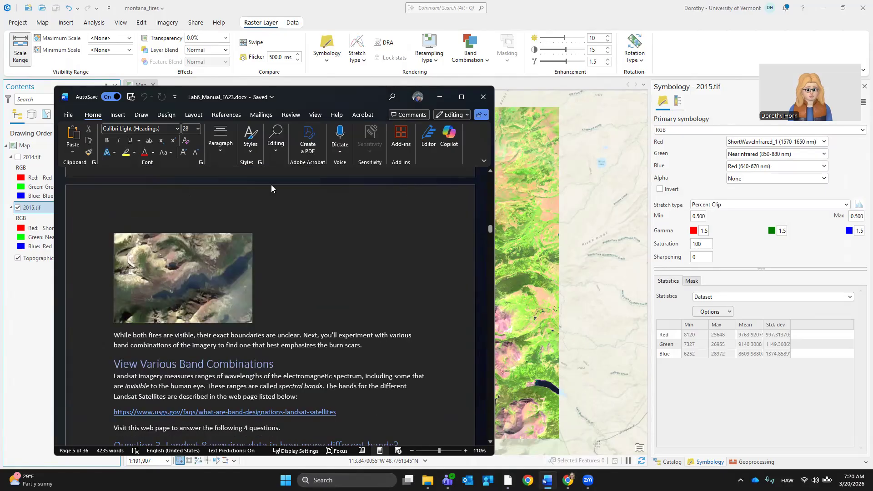
pyautogui.moveTo(304, 98); pyautogui.dragTo(697, 254)
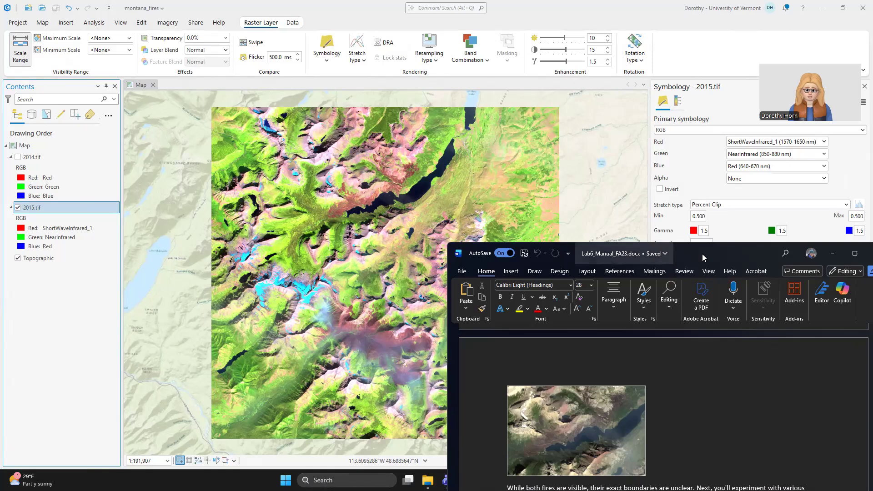
pyautogui.moveTo(709, 255); pyautogui.dragTo(654, 87)
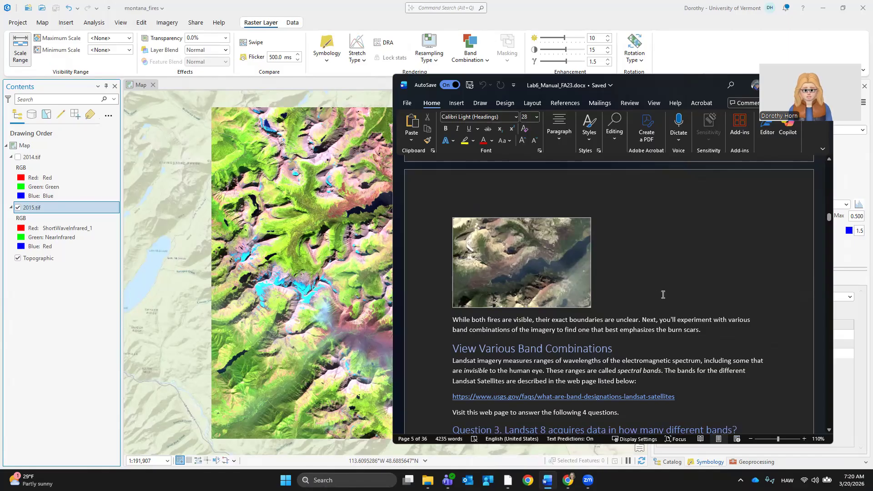
# Read the manual's View Various Band Combinations section, including Questions 3 to 6 and the step on confirming the 2015.tif selection
pyautogui.scroll(-3, 663, 293)
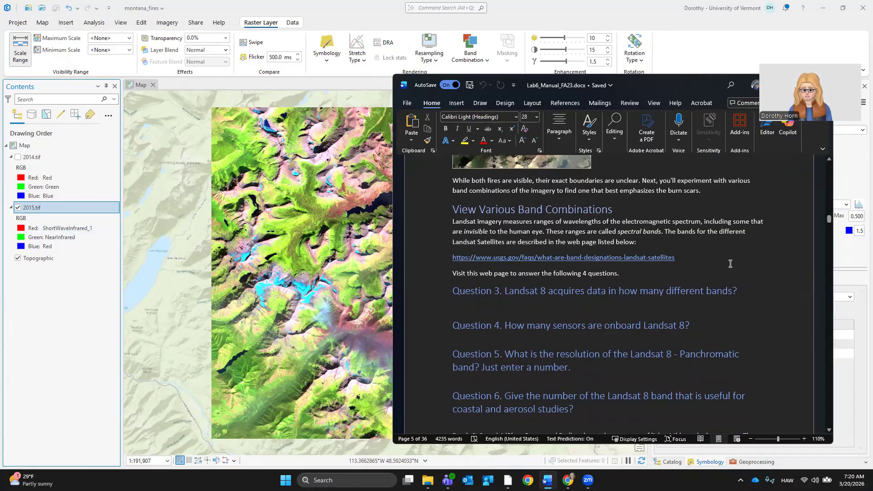
pyautogui.scroll(-1, 731, 264)
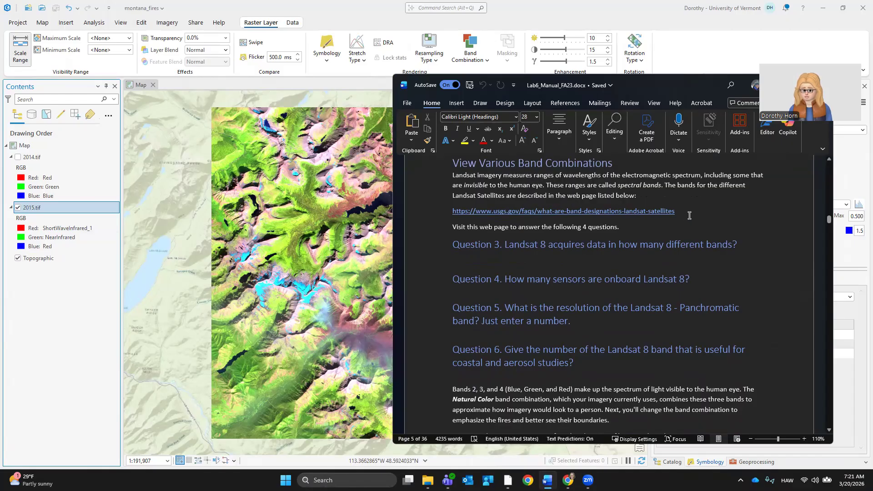
pyautogui.scroll(-3, 607, 333)
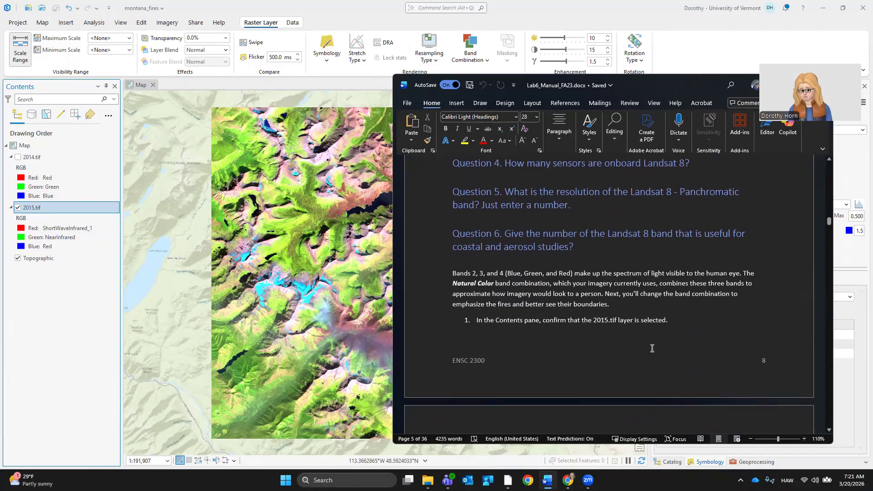
pyautogui.scroll(-2, 674, 346)
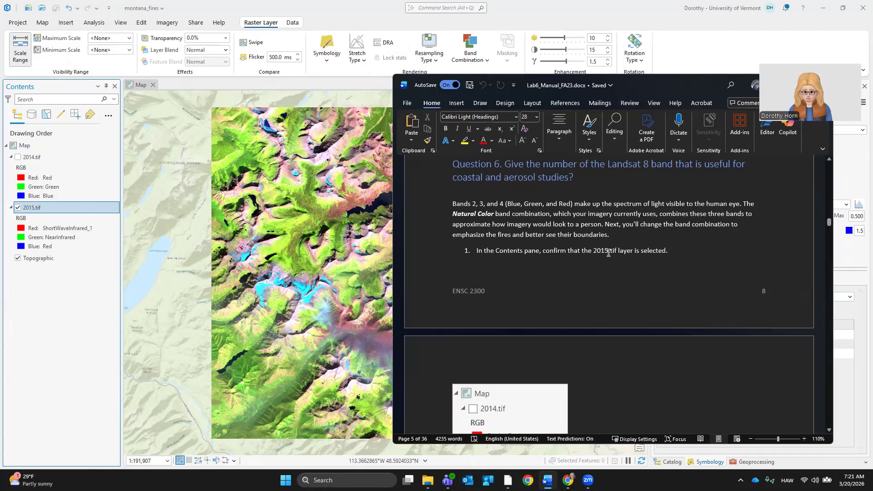
# Read the manual's explanation of the 2015.tif bands and the Color Infrared instructions through to Question 7
pyautogui.scroll(-7, 665, 273)
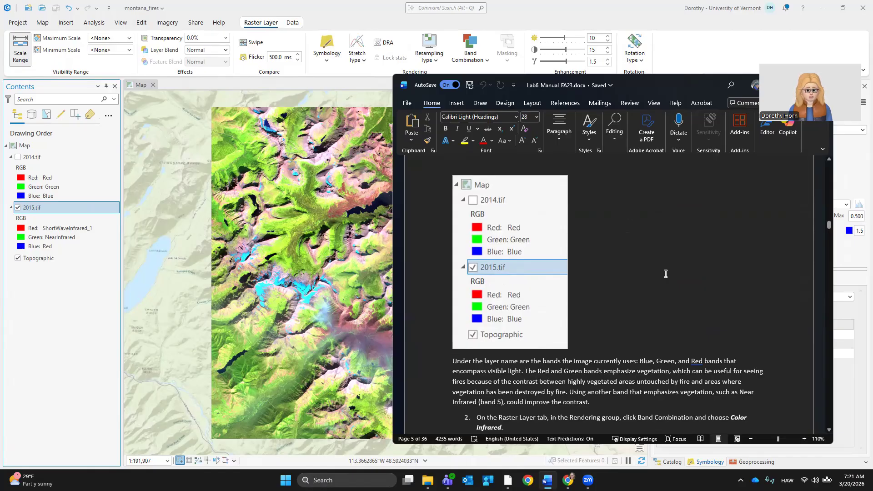
pyautogui.scroll(-2, 665, 274)
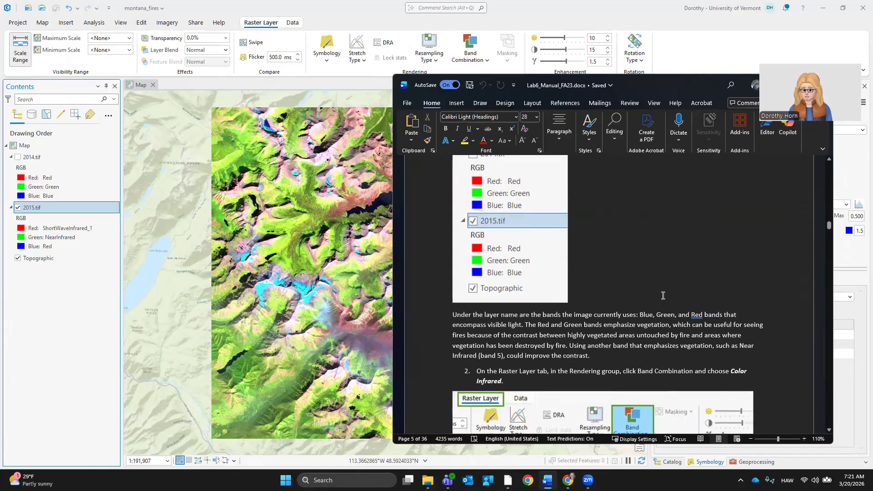
pyautogui.scroll(-3, 596, 342)
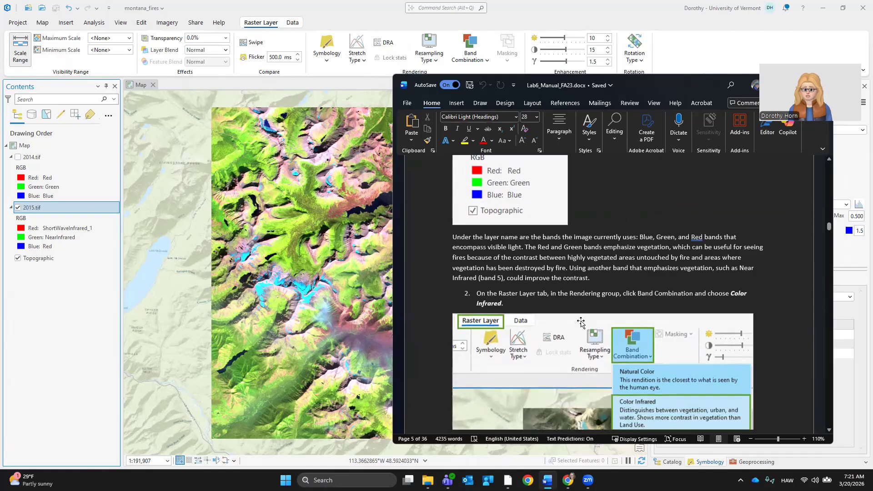
pyautogui.scroll(-5, 582, 322)
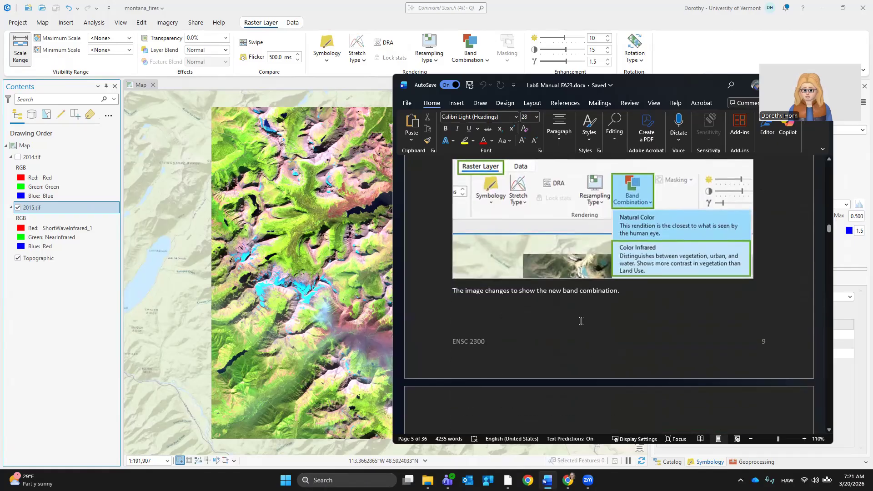
pyautogui.scroll(-9, 582, 321)
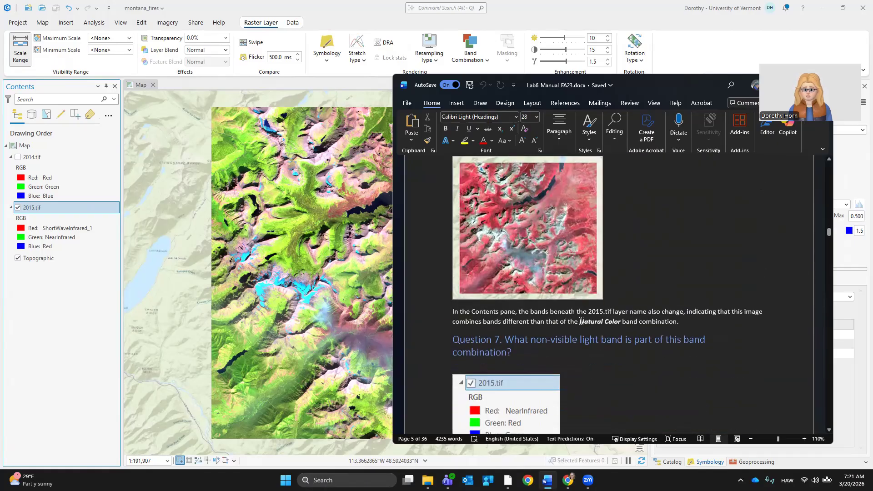
# In ArcGIS Pro, apply the Color Infrared band combination to the 2015.tif layer
pyautogui.click(40, 212)
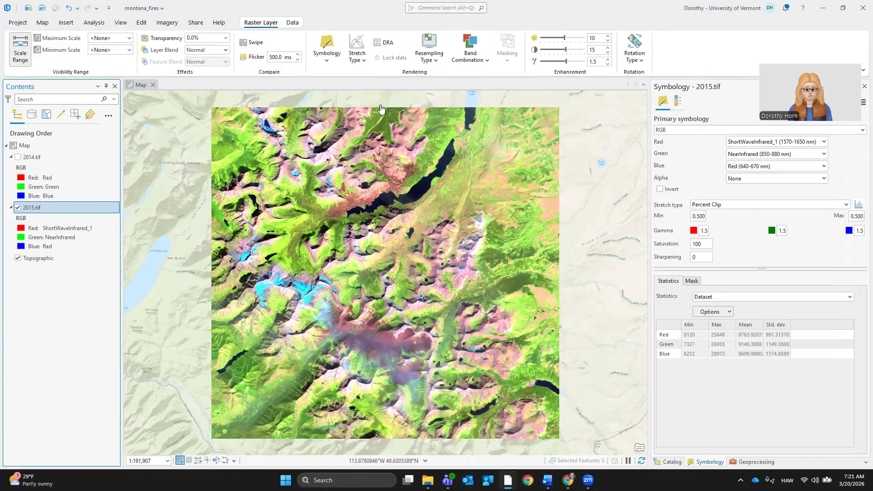
pyautogui.click(479, 62)
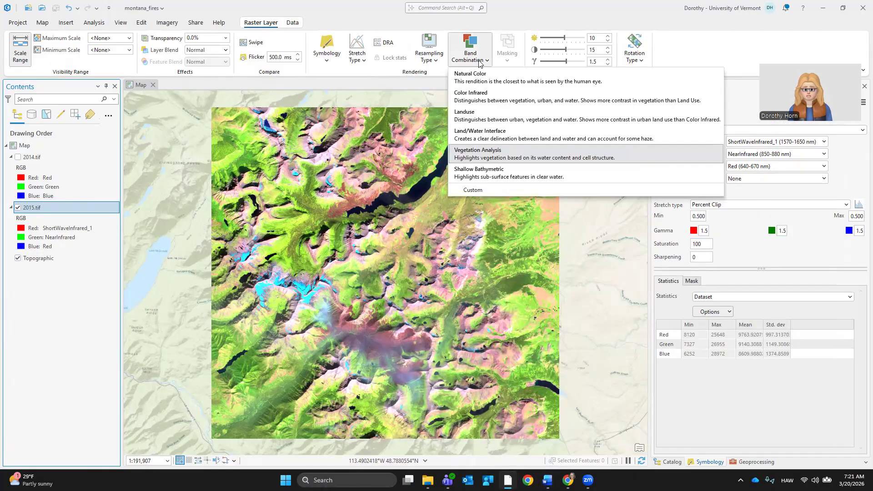
pyautogui.click(476, 96)
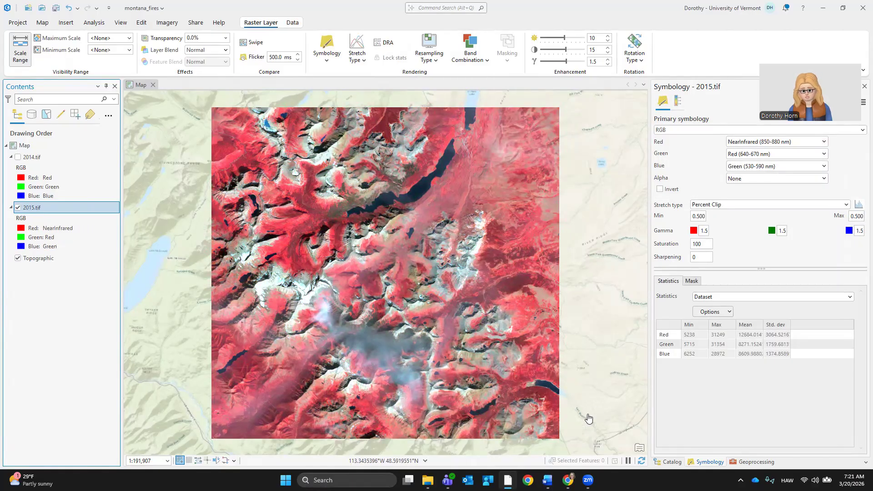
# Switch to the Word manual and read Question 7, the RGB composite note and the description of the fire areas in Color Infrared
pyautogui.click(547, 480)
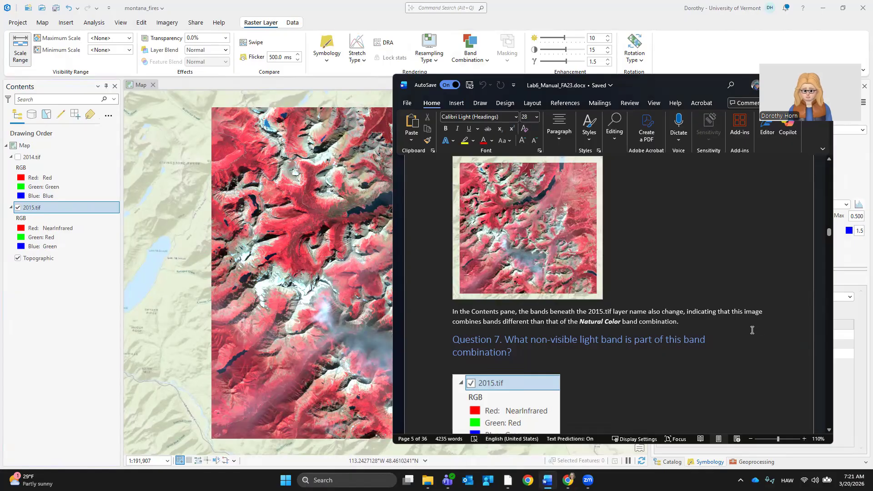
pyautogui.scroll(-2, 752, 331)
pyautogui.scroll(-1, 752, 331)
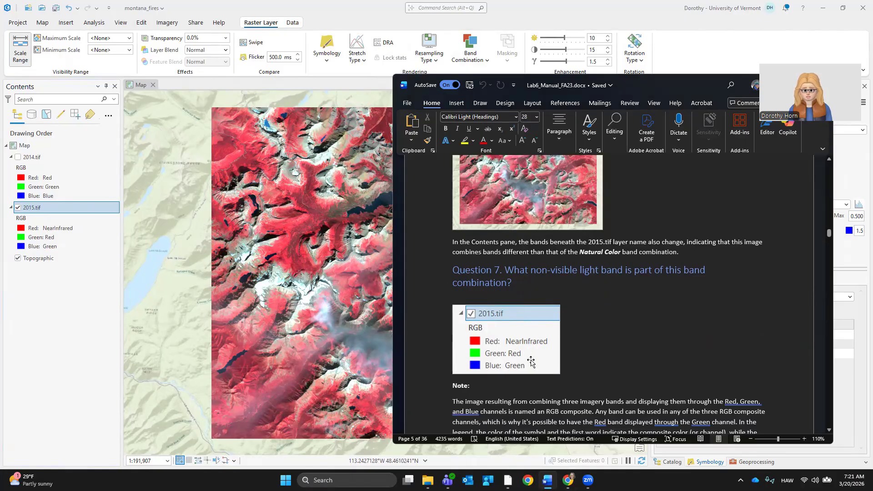
pyautogui.scroll(-2, 611, 341)
pyautogui.scroll(-3, 611, 342)
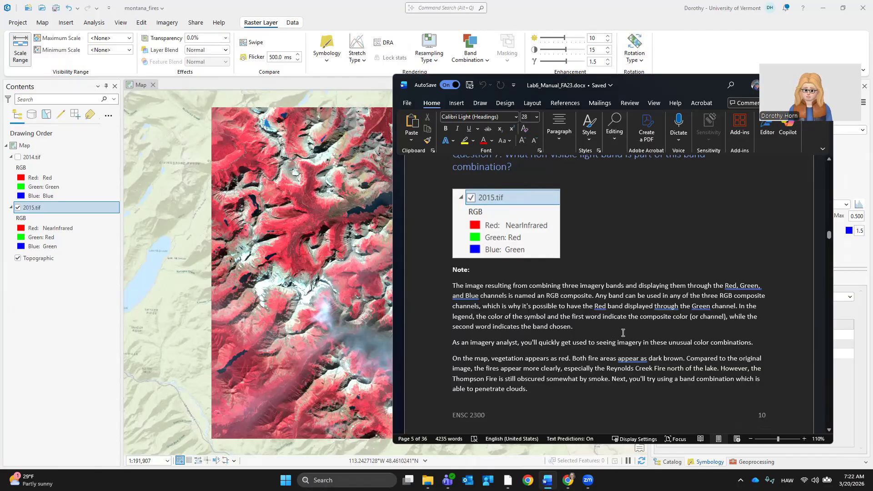
pyautogui.scroll(-2, 750, 349)
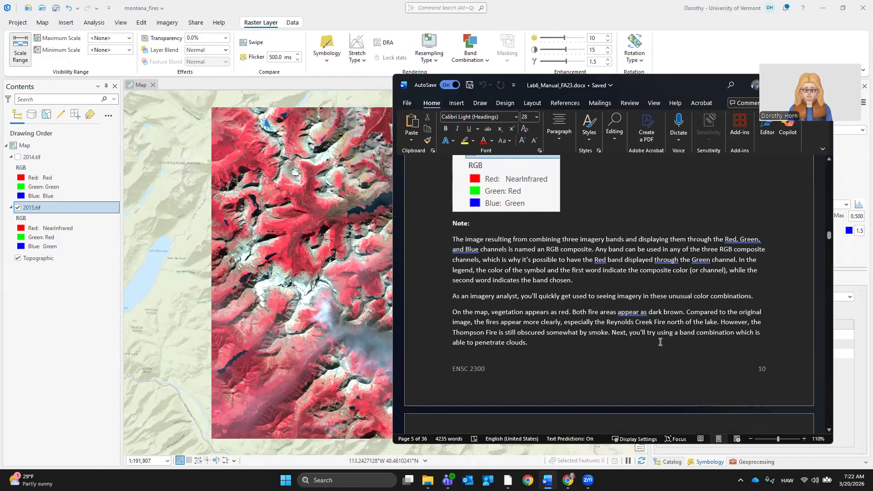
# Switch to ArcGIS Pro to examine the fire areas in the Color Infrared image, cancelling the feature query and closing its pop-up
pyautogui.click(172, 271)
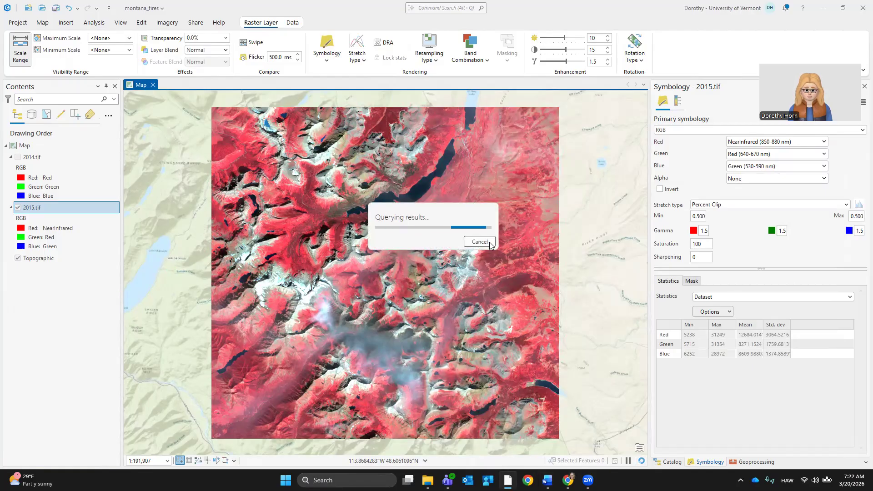
pyautogui.click(489, 242)
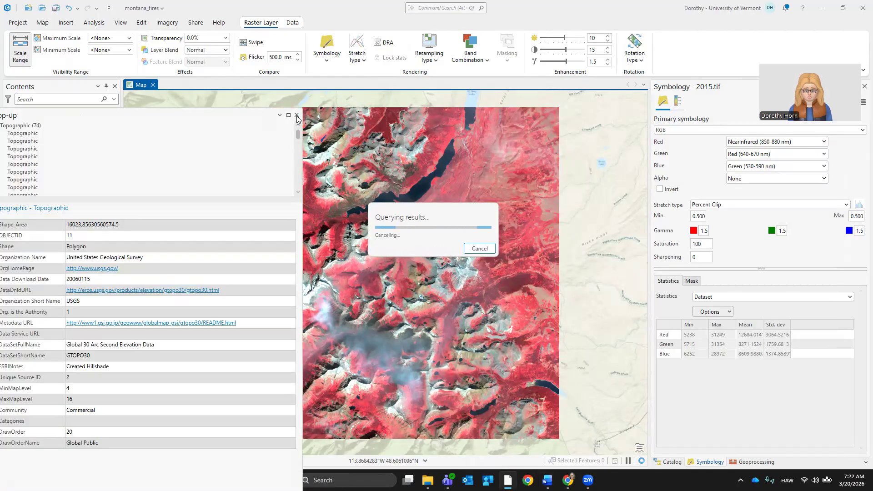
pyautogui.click(296, 114)
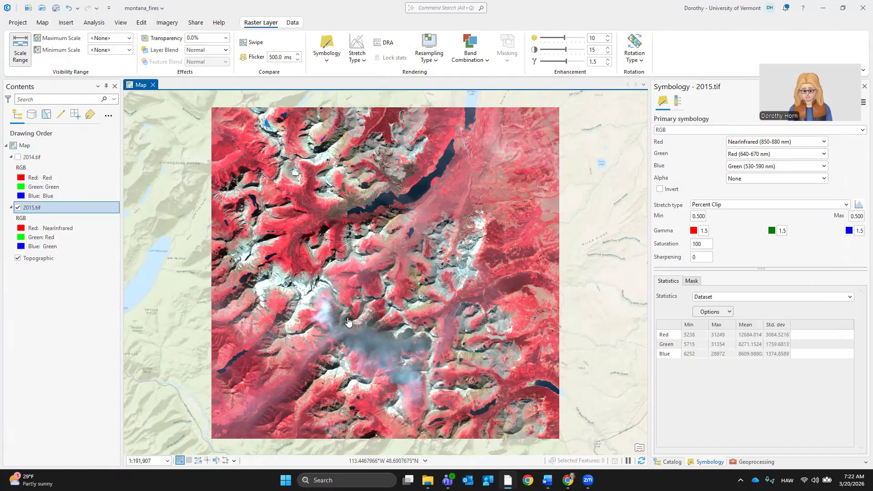
# Switch to the Word manual and read on to the Land/Water Interface band combination instruction
pyautogui.hotkey('alt', 'Tab')
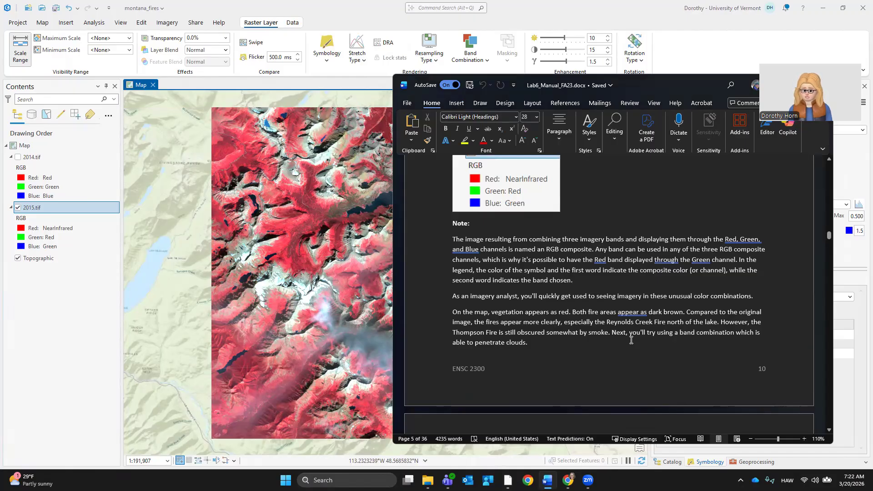
pyautogui.scroll(-3, 631, 341)
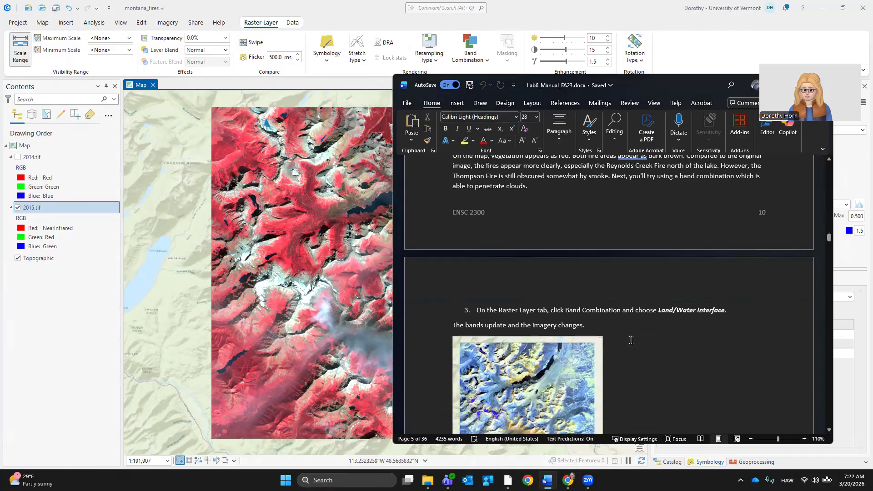
pyautogui.scroll(-2, 631, 341)
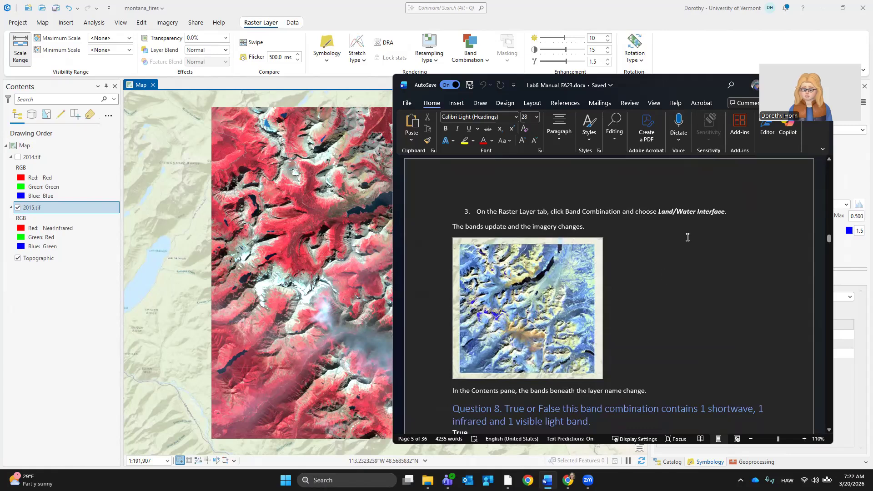
# Switch to ArcGIS Pro and apply the Land/Water Interface band combination to the 2015.tif layer
pyautogui.click(39, 209)
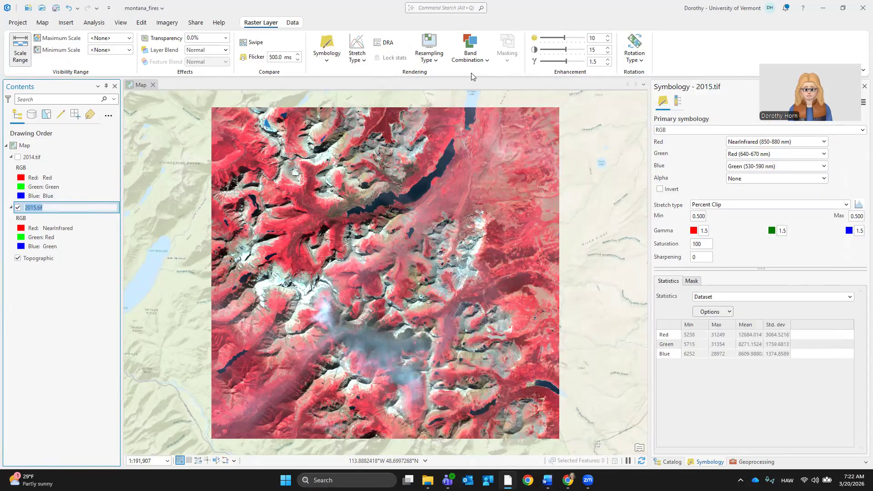
pyautogui.click(471, 53)
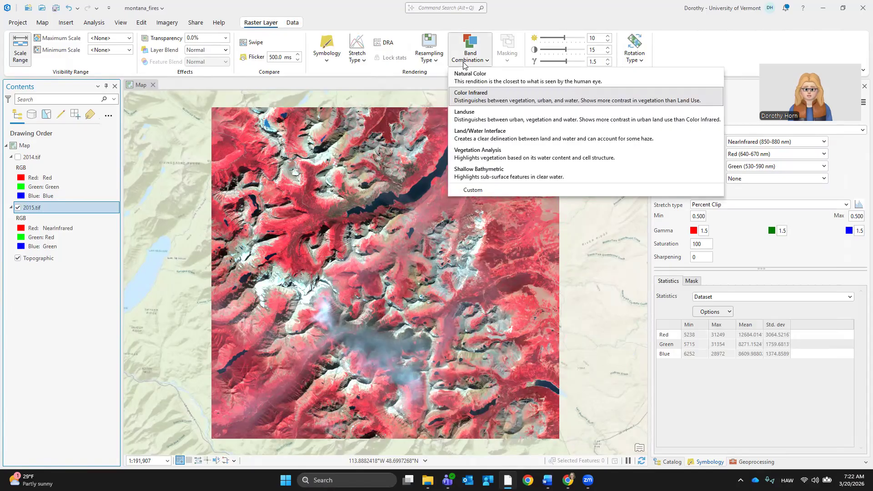
pyautogui.click(486, 139)
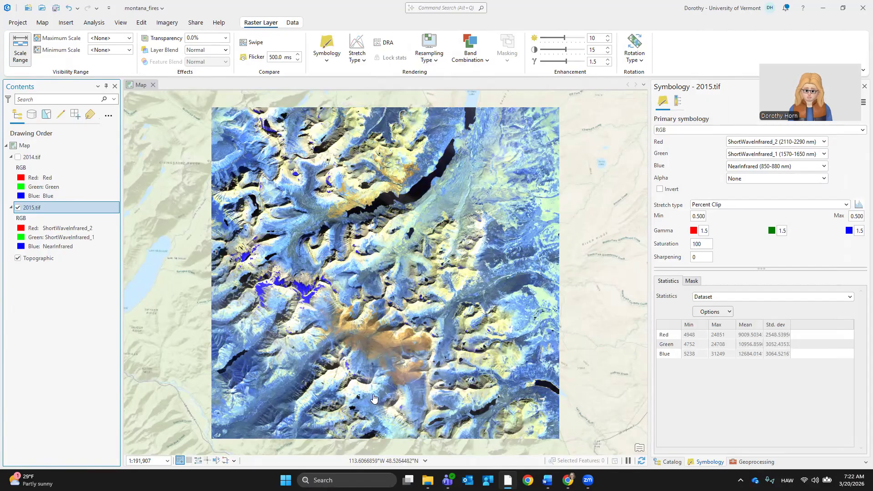
# Switch to the Word manual and read Questions 8 and 9, the smoke penetration explanation and the Vegetation Analysis instruction
pyautogui.moveTo(569, 480)
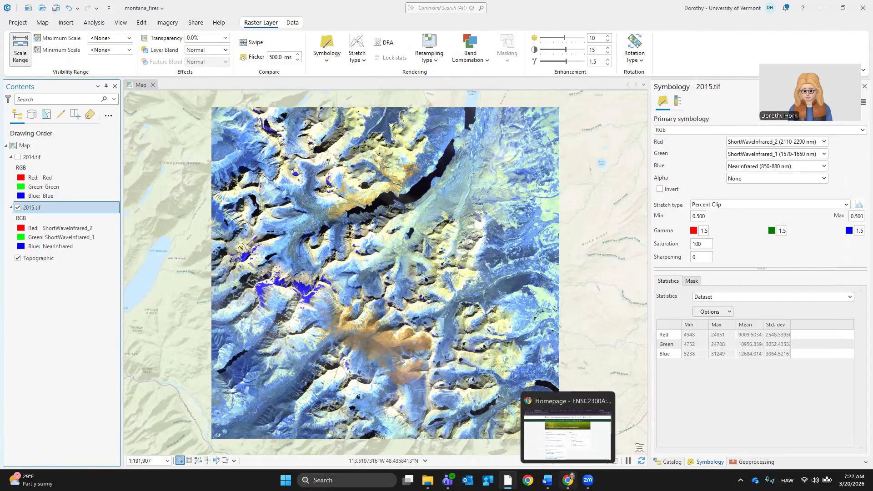
pyautogui.click(547, 480)
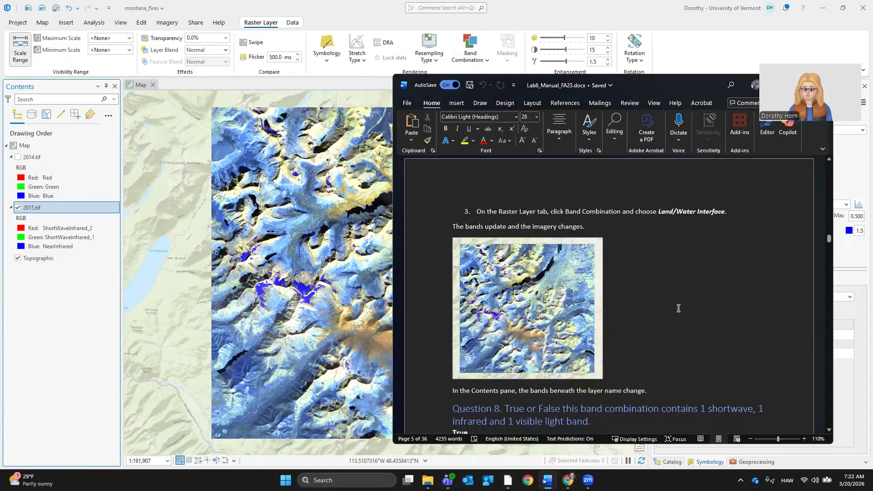
pyautogui.scroll(-4, 679, 308)
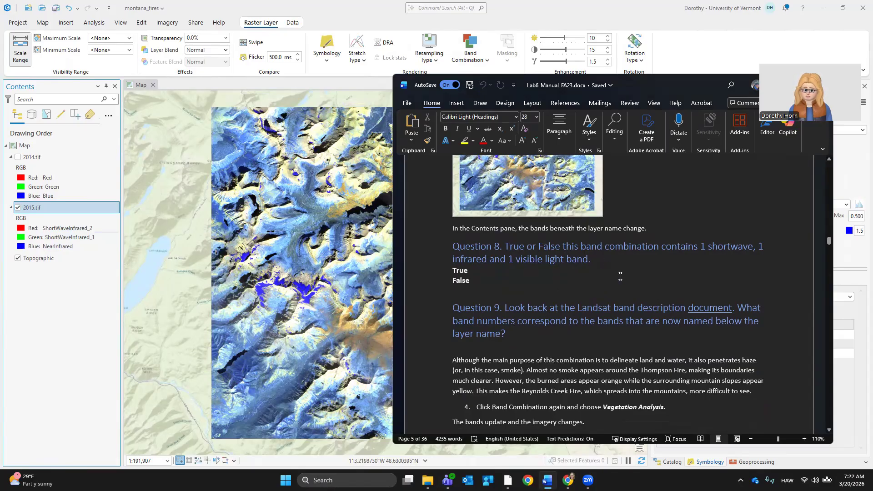
pyautogui.scroll(-3, 621, 277)
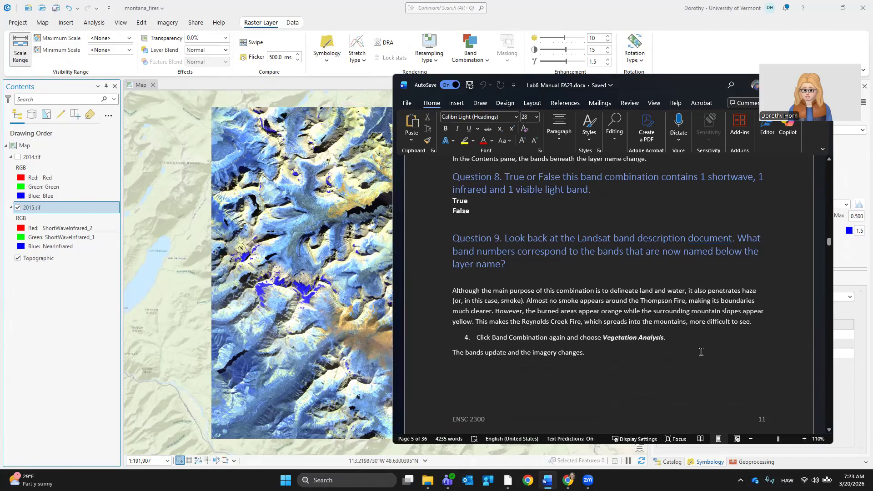
pyautogui.scroll(-4, 700, 352)
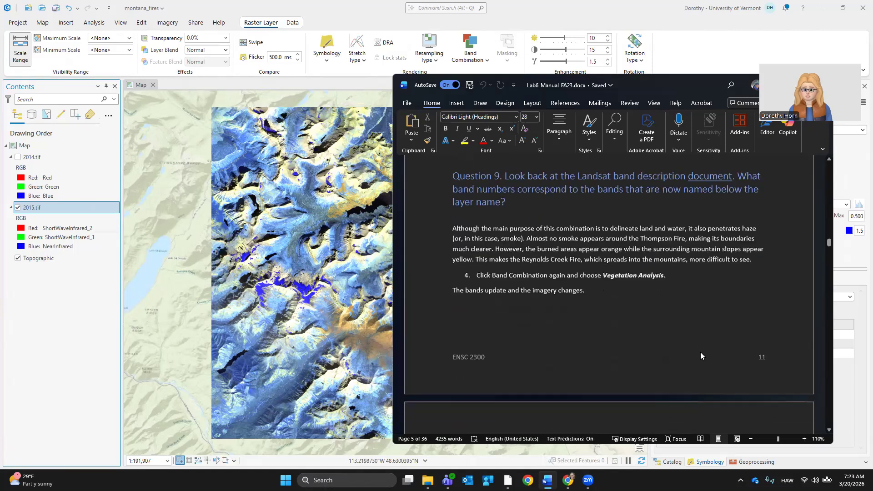
# Switch to ArcGIS Pro and apply the Vegetation Analysis band combination to the 2015.tif layer
pyautogui.click(45, 212)
pyautogui.click(464, 63)
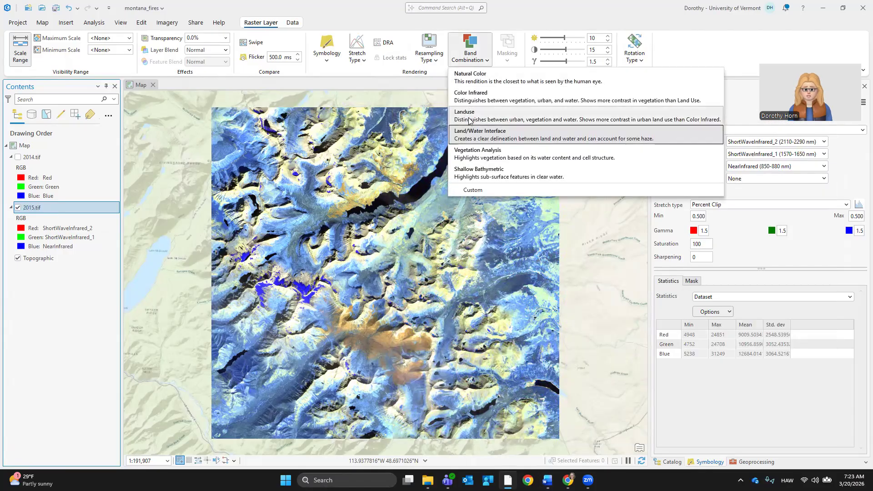
pyautogui.click(473, 152)
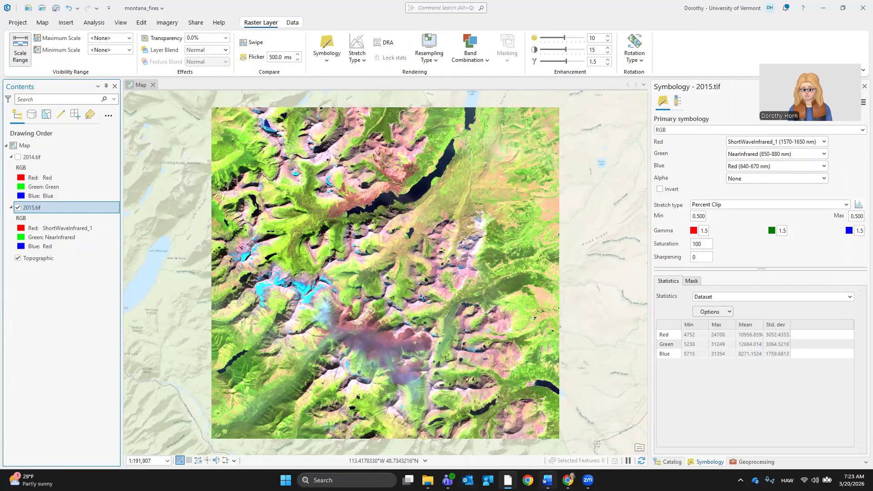
# Switch to the Word manual and read the Vegetation Analysis explanation and the custom band combination instructions for replacing ShortWaveInfrared_1
pyautogui.click(547, 480)
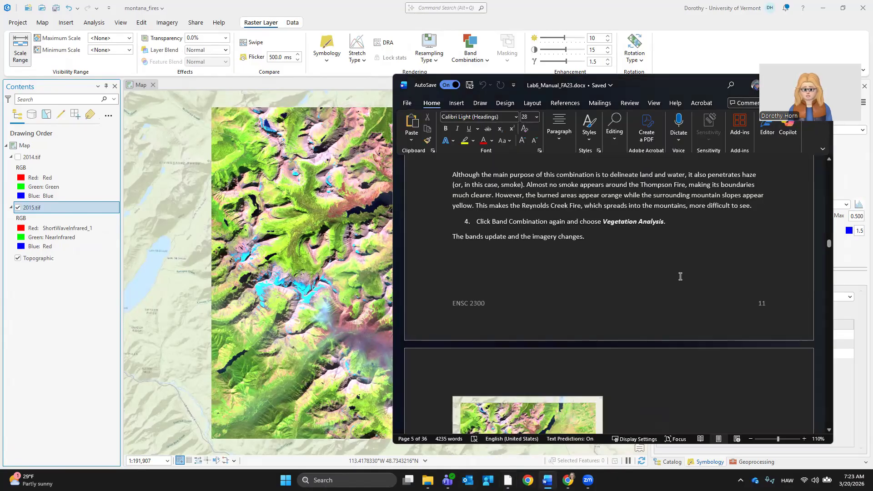
pyautogui.scroll(-5, 680, 278)
pyautogui.scroll(-3, 683, 281)
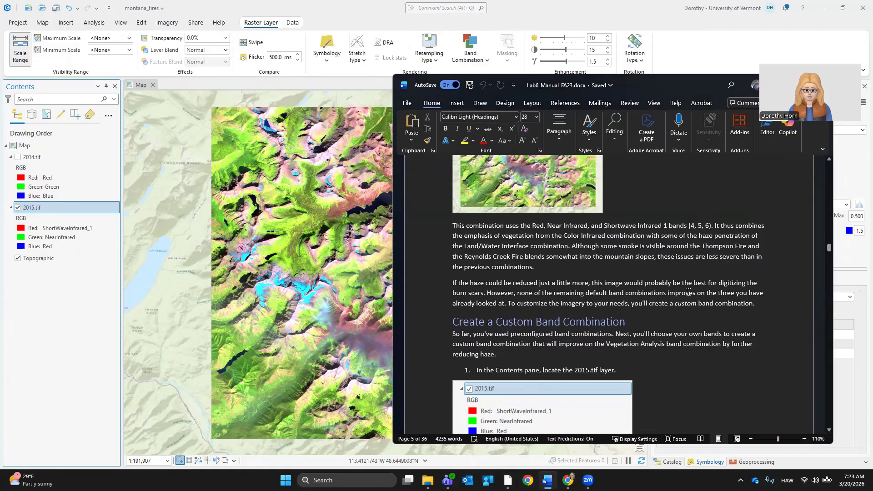
pyautogui.scroll(-5, 689, 292)
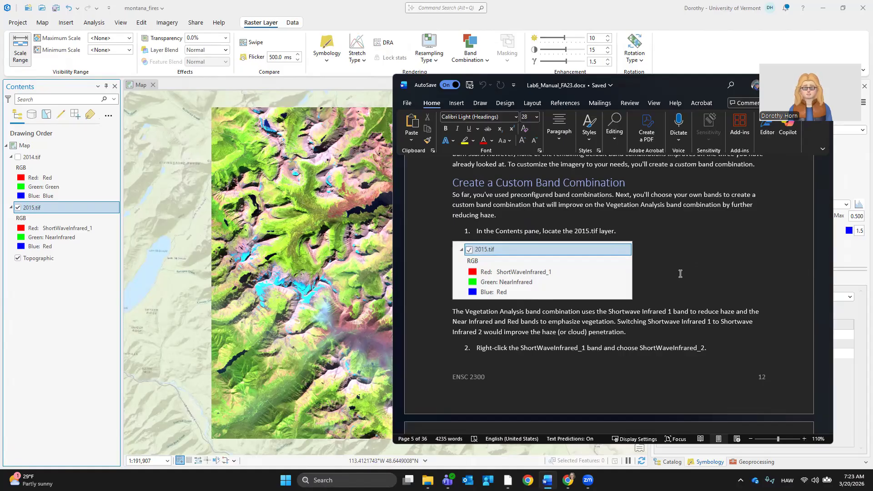
pyautogui.scroll(-2, 681, 274)
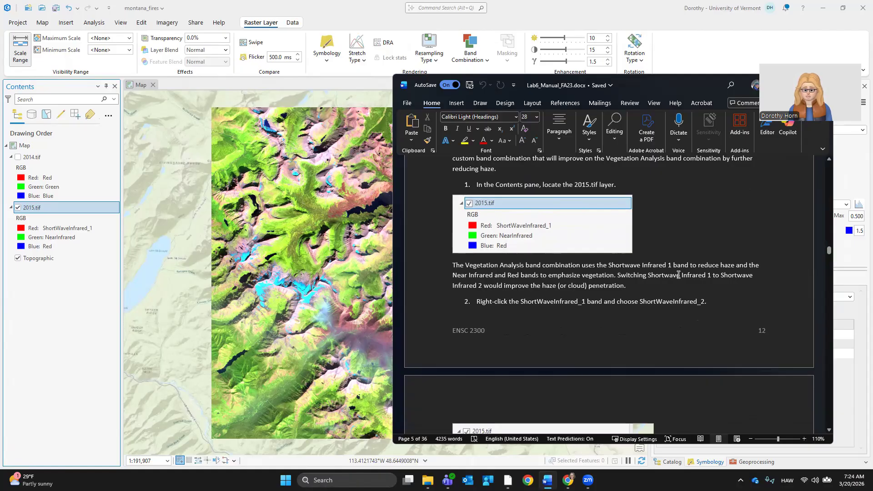
pyautogui.scroll(-6, 571, 282)
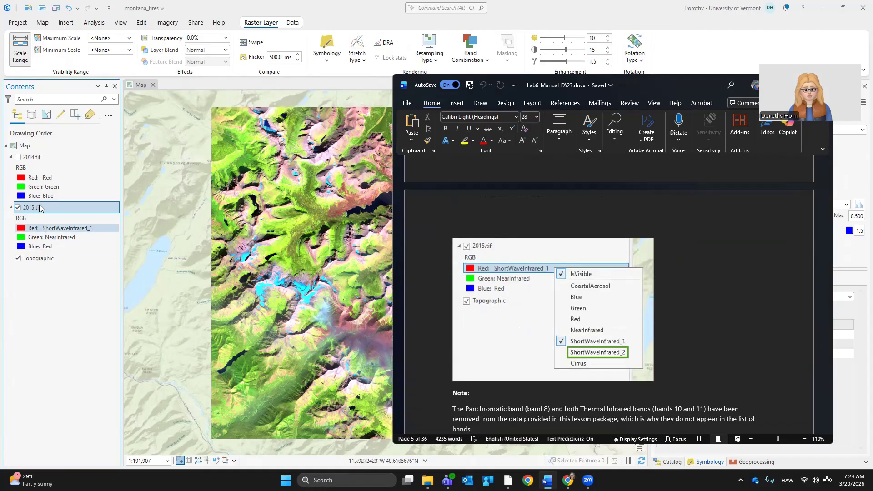
# In ArcGIS Pro, assign the ShortWaveInfrared_2 band to the red channel of 2015.tif, rechecking the manual's illustration for the band choice
pyautogui.click(46, 231)
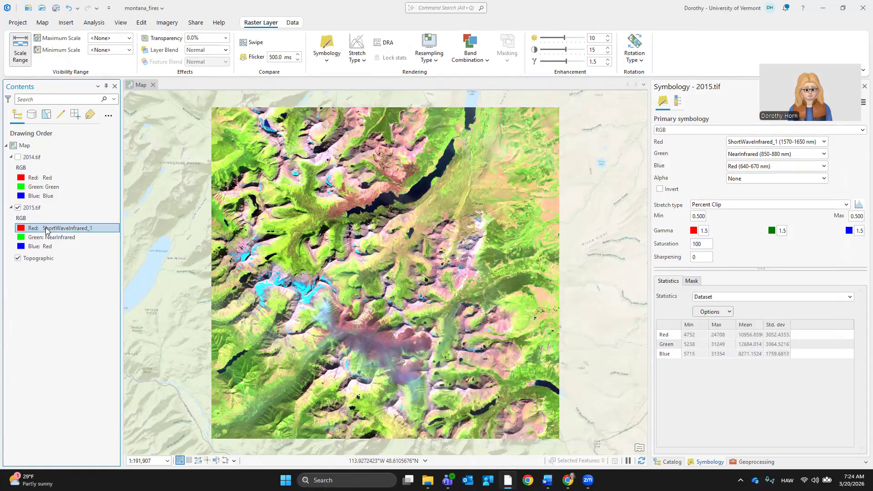
pyautogui.rightClick(45, 231)
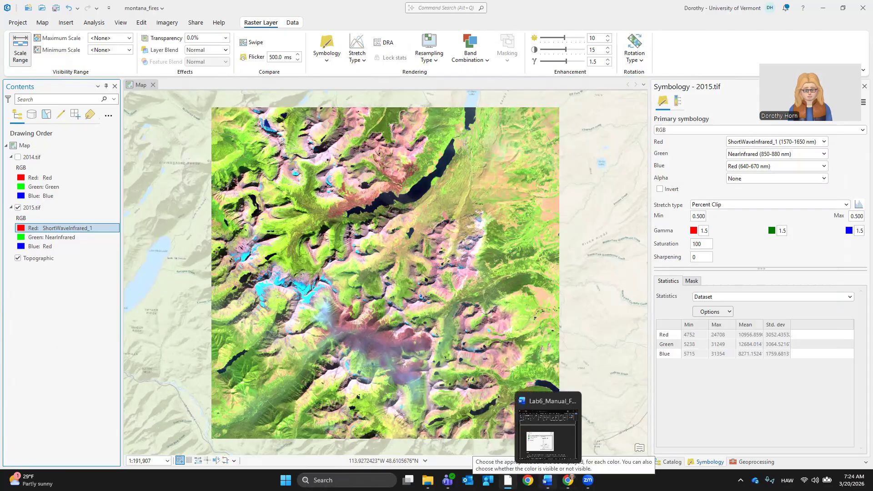
pyautogui.click(548, 480)
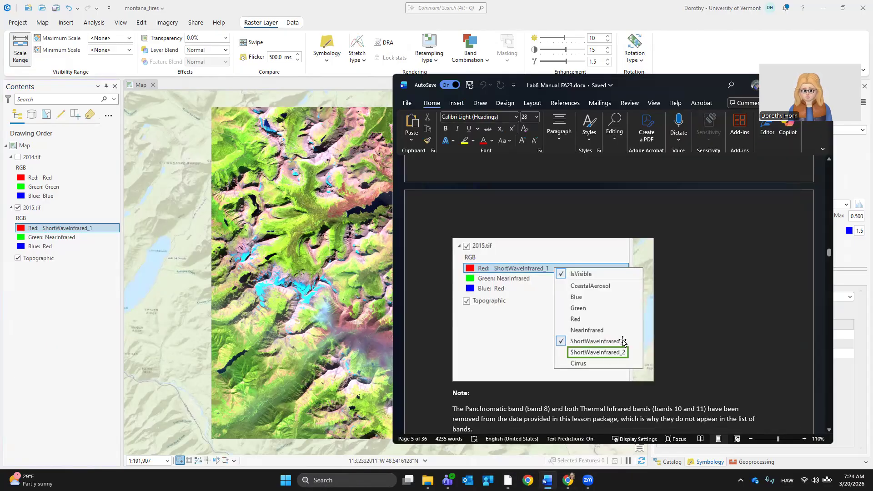
pyautogui.click(54, 232)
pyautogui.click(54, 232)
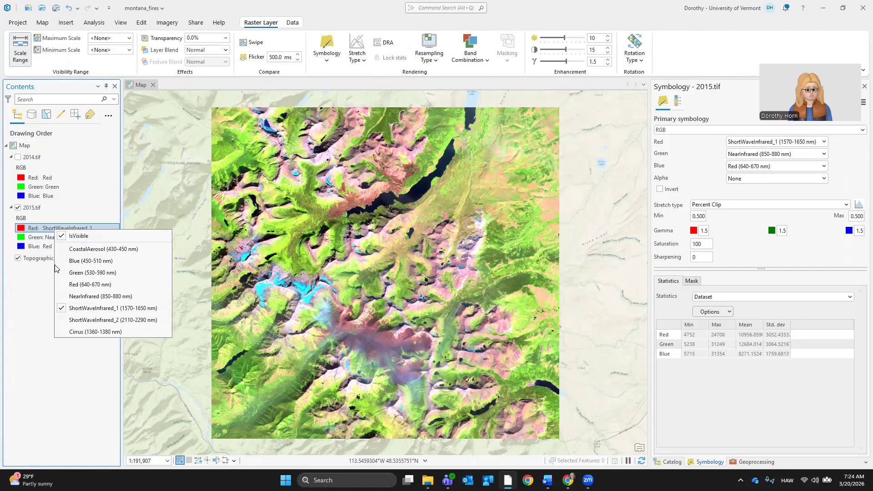
pyautogui.click(94, 319)
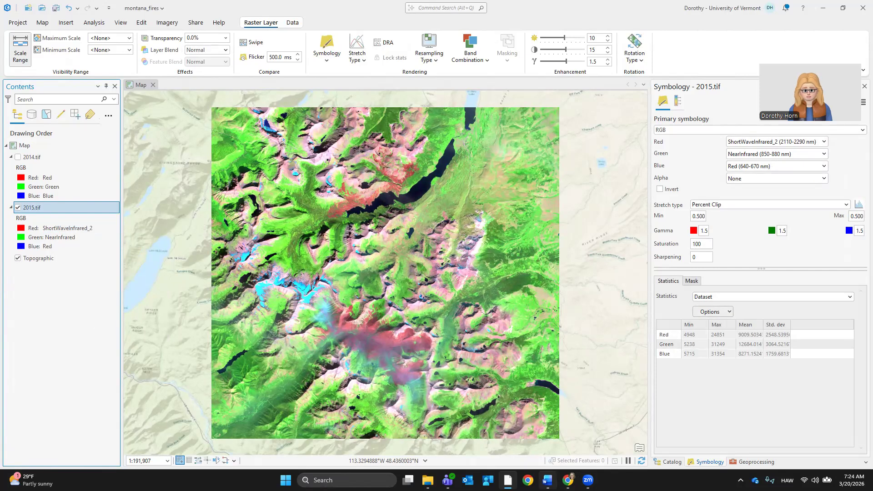
# Switch to the Word manual and read the note on removed bands and the instruction for changing the blue channel
pyautogui.click(547, 480)
pyautogui.scroll(-3, 735, 282)
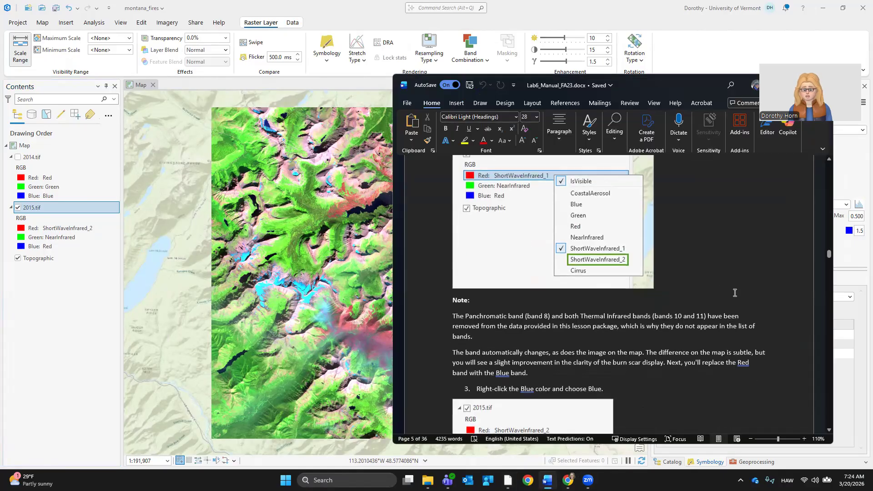
pyautogui.scroll(-3, 734, 293)
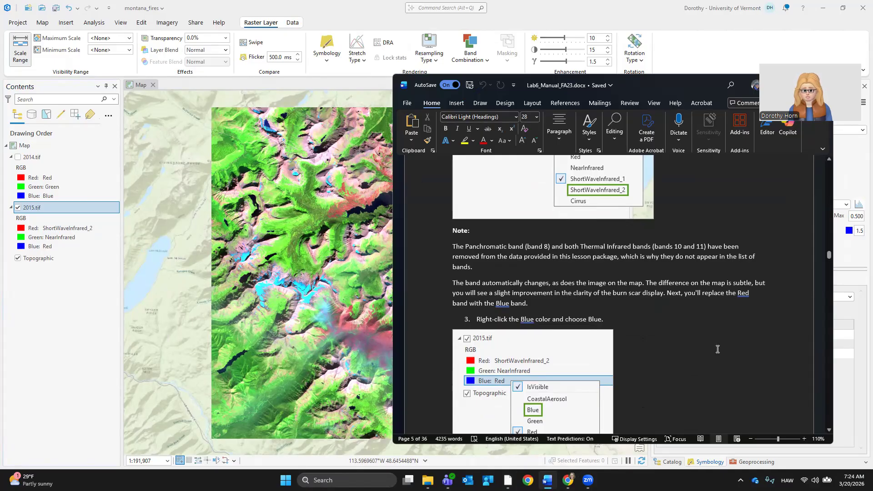
pyautogui.scroll(-3, 718, 349)
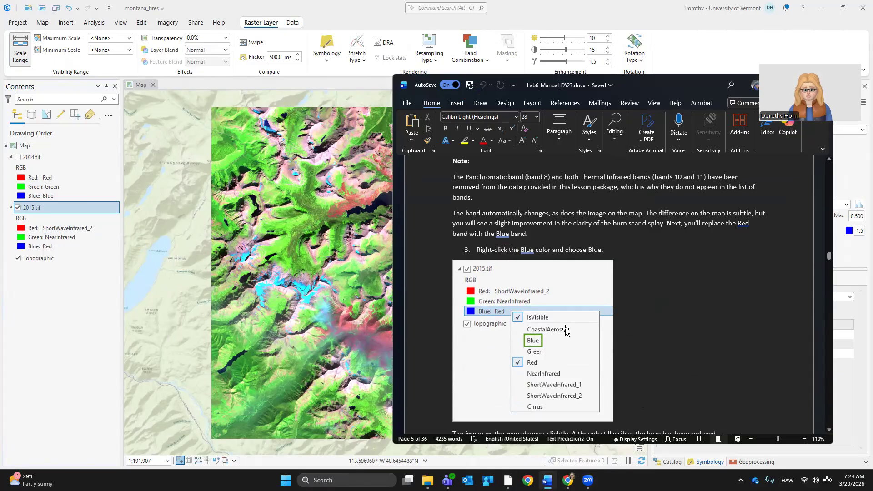
pyautogui.scroll(-2, 566, 331)
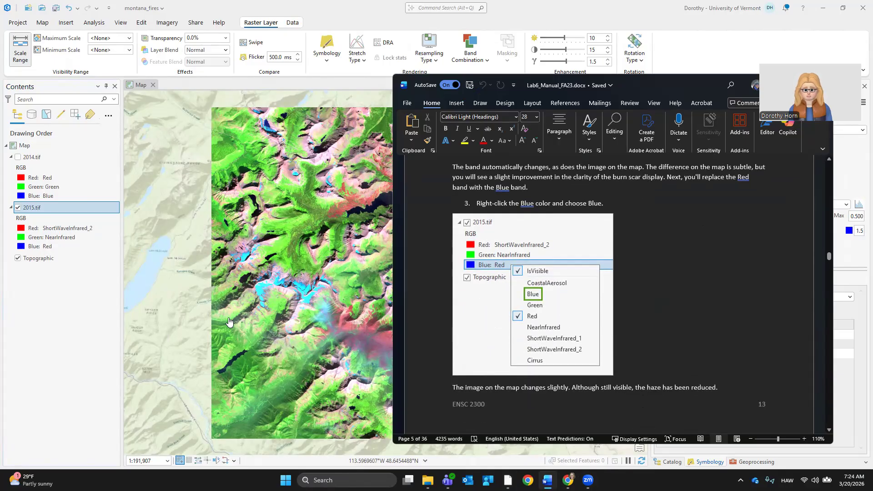
# Switch to ArcGIS Pro and assign the Blue (450-510 nm) band to the blue channel of 2015.tif
pyautogui.click(50, 247)
pyautogui.rightClick(50, 247)
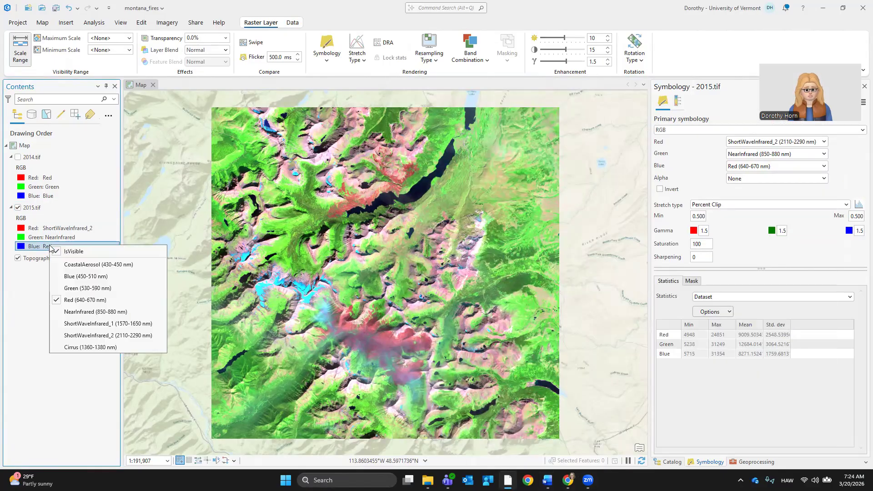
pyautogui.click(76, 275)
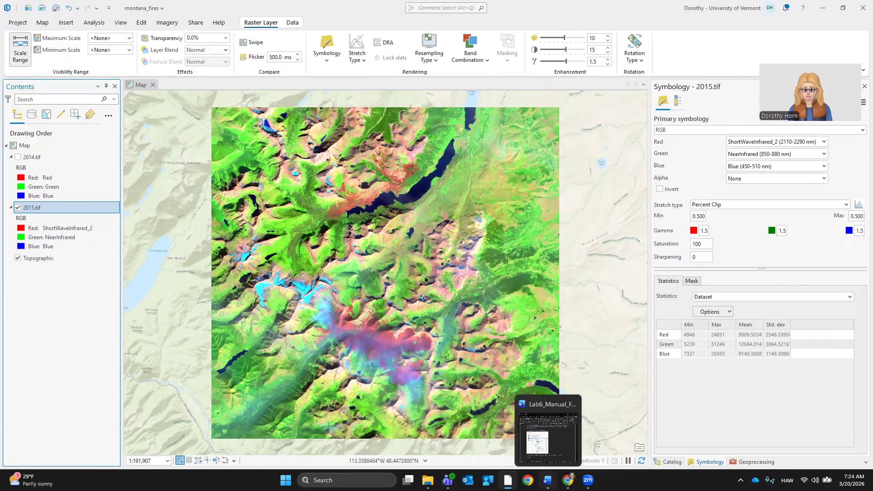
# Switch to the Word manual and read the instructions for saving the custom band combination through step 5
pyautogui.click(547, 481)
pyautogui.scroll(-1, 660, 307)
pyautogui.scroll(-7, 661, 307)
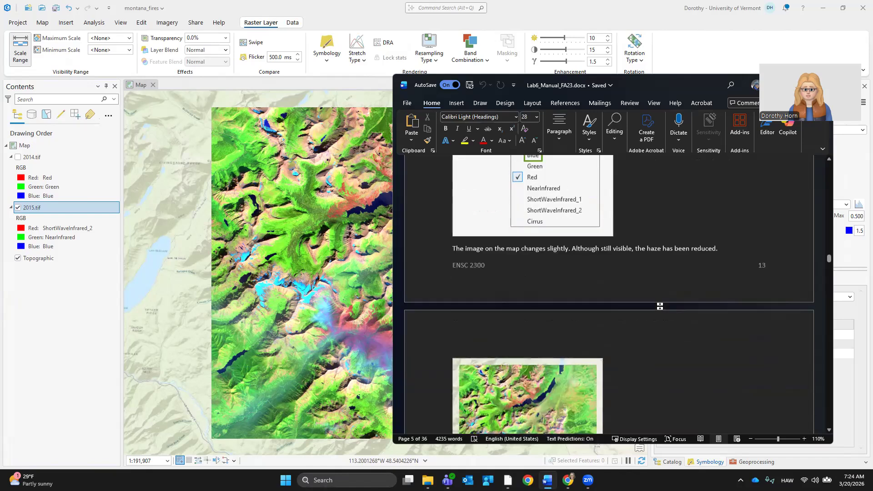
pyautogui.scroll(-1, 660, 306)
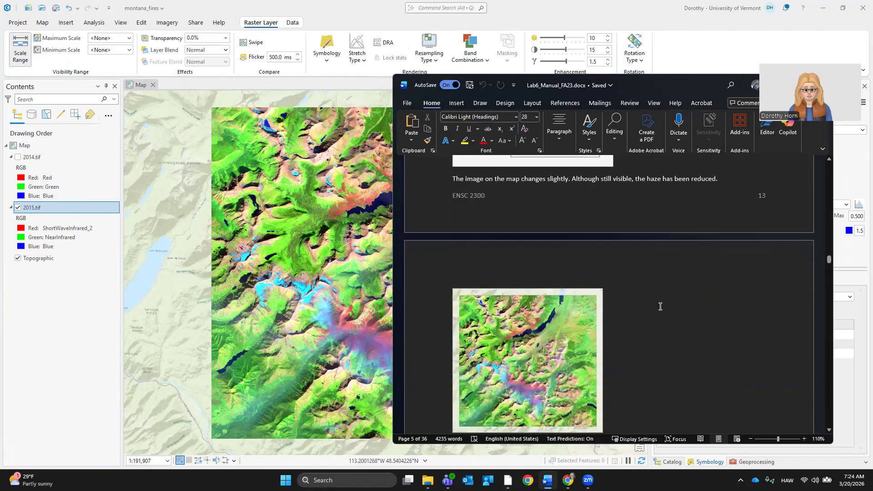
pyautogui.scroll(-3, 660, 307)
pyautogui.scroll(-4, 660, 306)
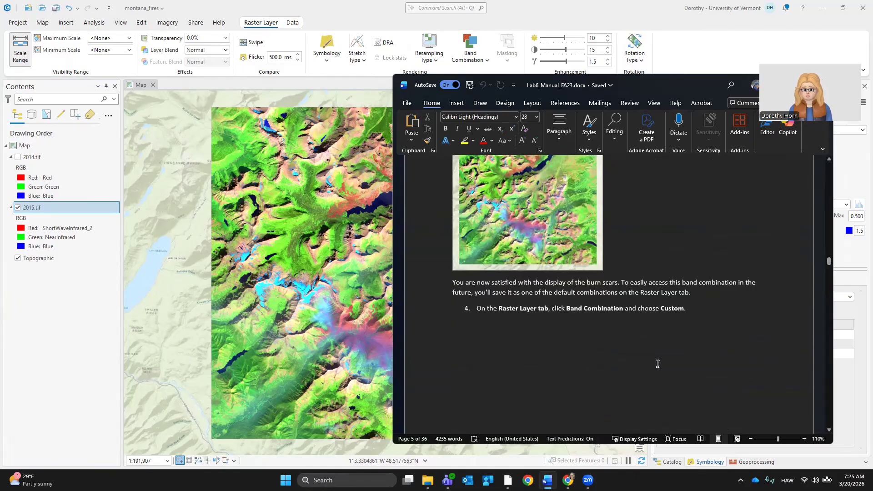
pyautogui.scroll(-4, 661, 362)
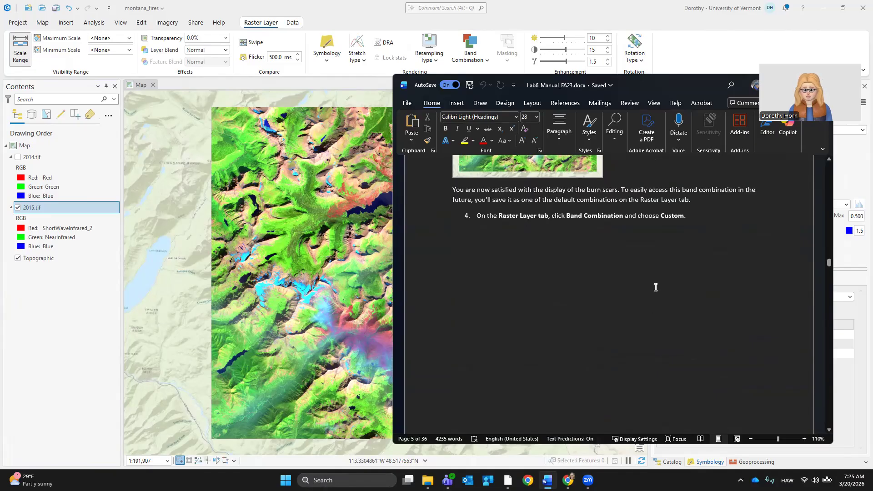
pyautogui.scroll(-8, 643, 277)
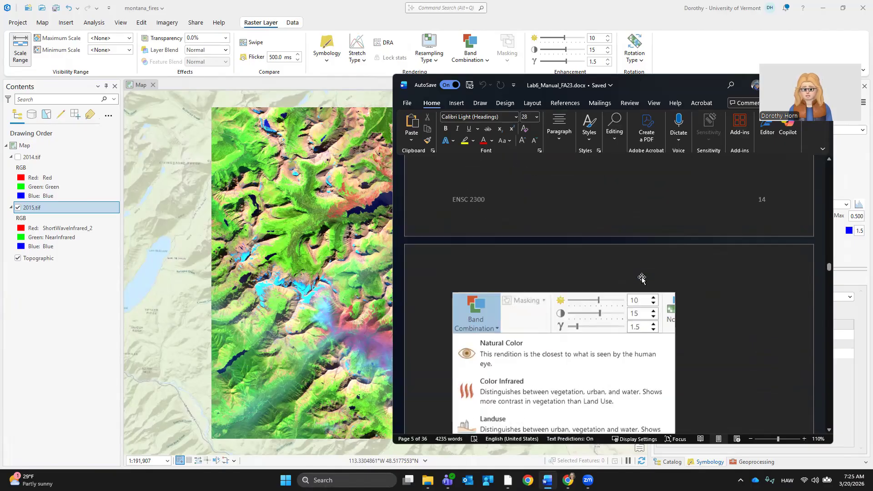
pyautogui.scroll(-4, 642, 279)
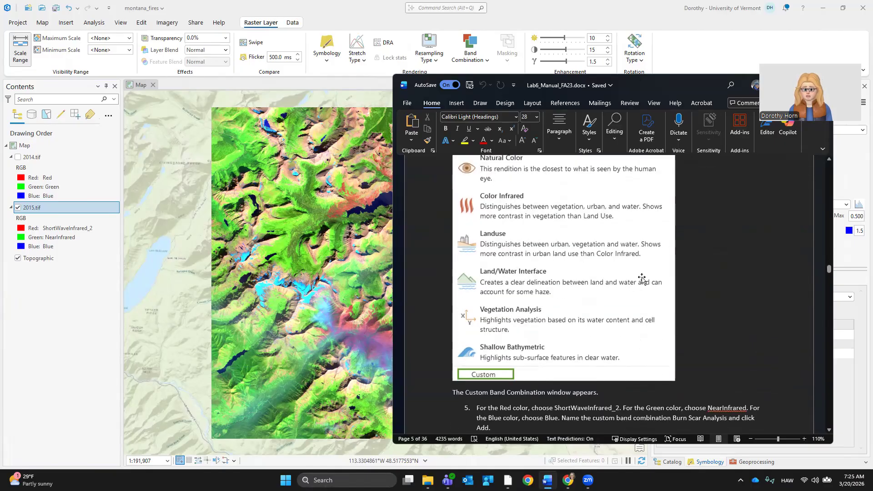
# Read step 5 in the Word manual, switch to ArcGIS Pro and start a custom band combination for 2015.tif
pyautogui.scroll(-5, 643, 279)
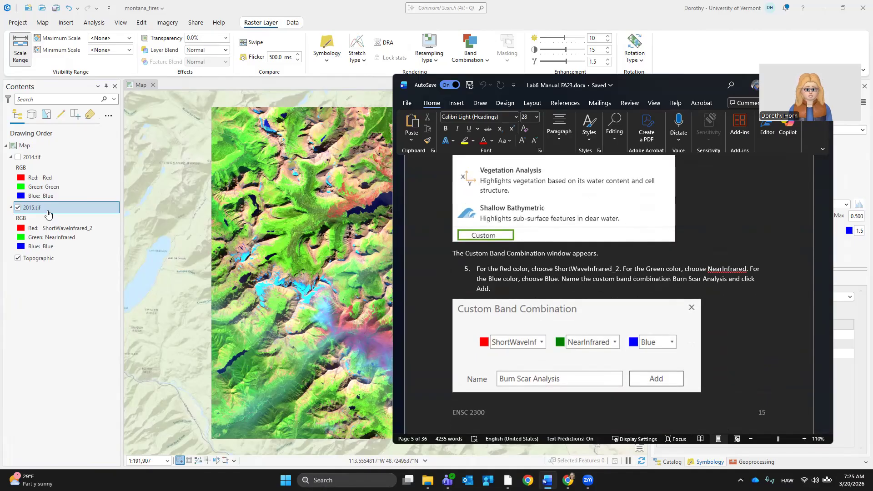
pyautogui.click(49, 214)
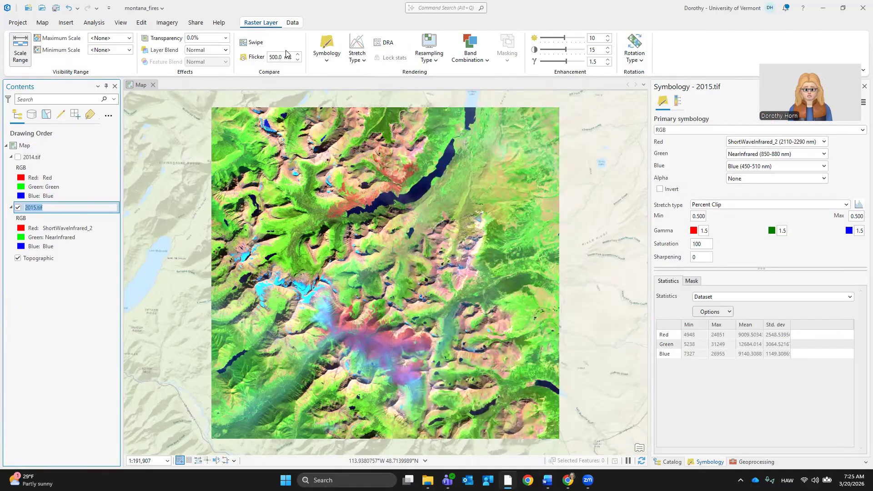
pyautogui.click(475, 65)
pyautogui.click(482, 195)
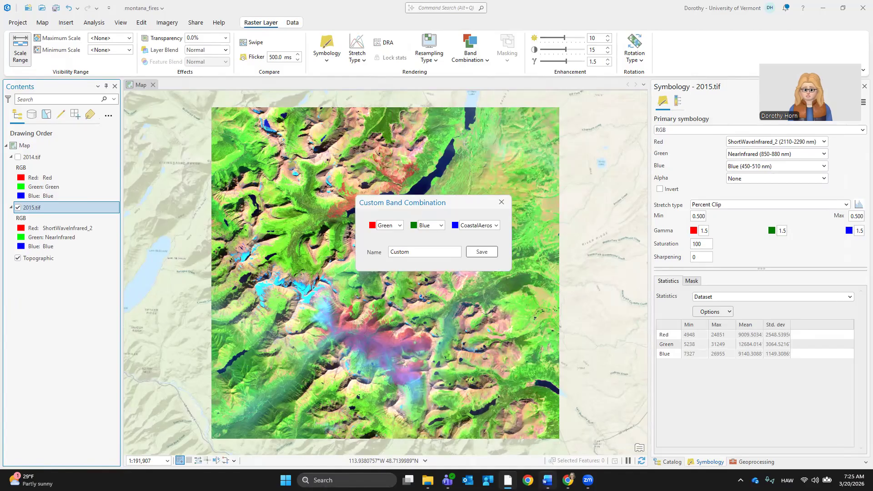
# Switch to the Word manual, check step 5's band settings, and narrow its window to uncover the Custom Band Combination dialog
pyautogui.click(508, 481)
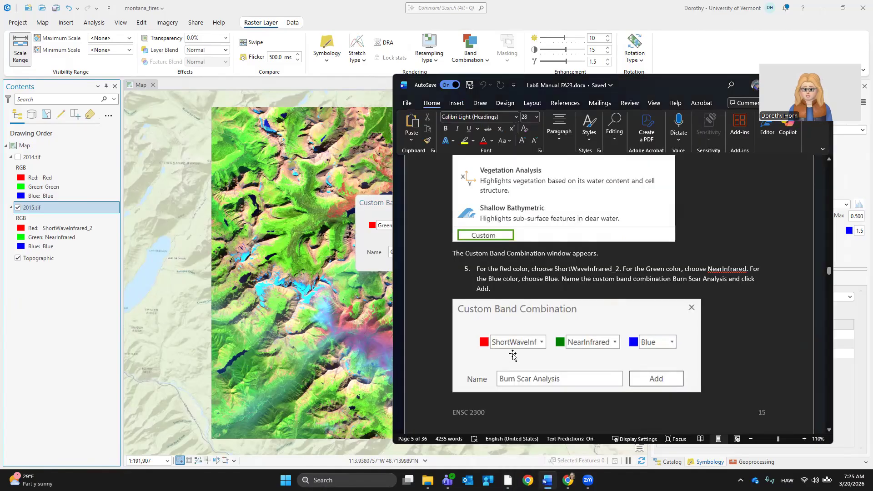
pyautogui.scroll(-3, 513, 354)
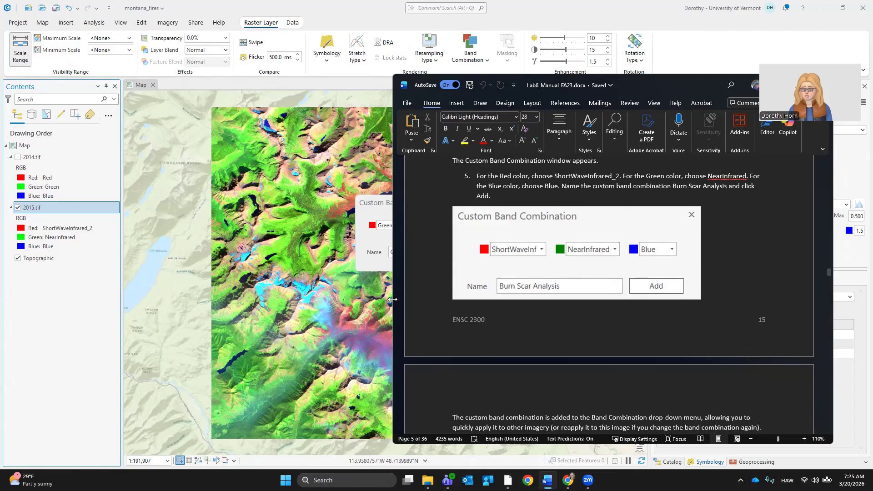
pyautogui.moveTo(392, 299); pyautogui.dragTo(520, 295)
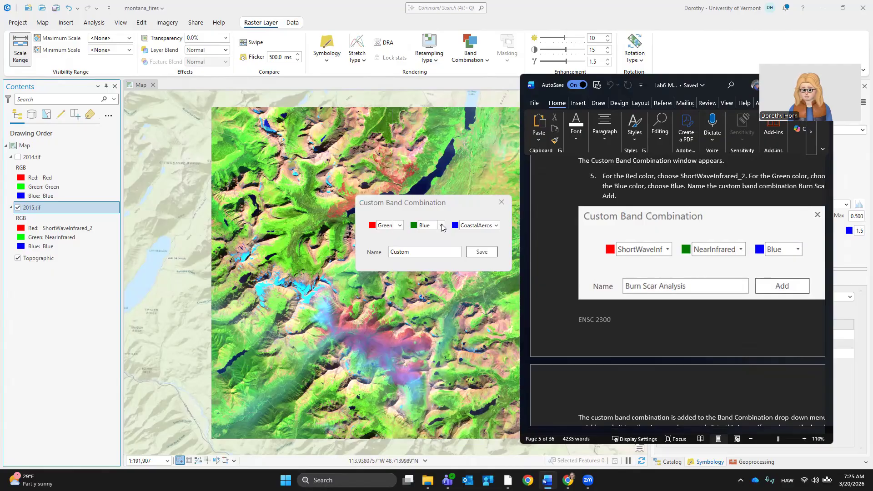
# In ArcGIS Pro, set the custom band combination's red to ShortWaveInfrared_2, green to NearInfrared and blue to Blue
pyautogui.click(400, 226)
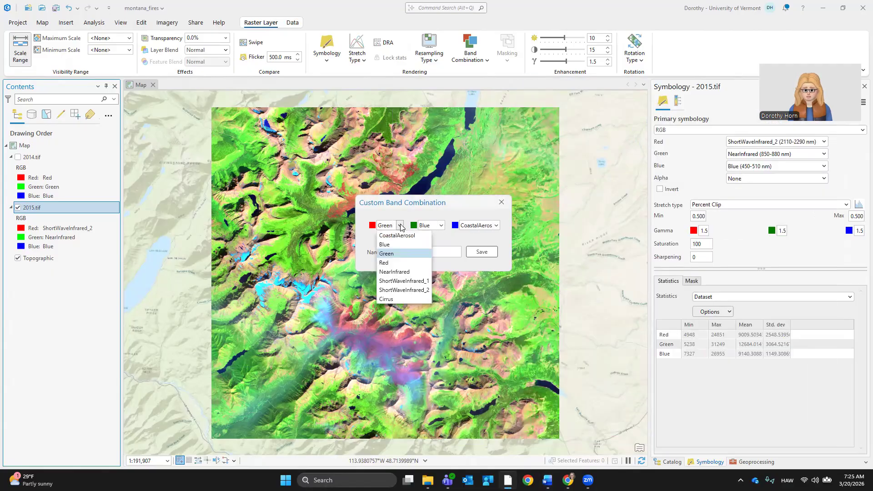
pyautogui.click(400, 289)
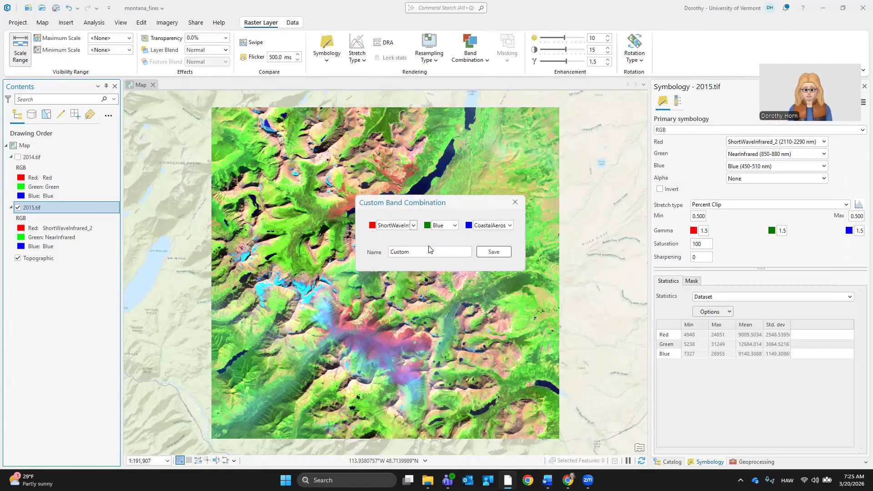
pyautogui.click(455, 225)
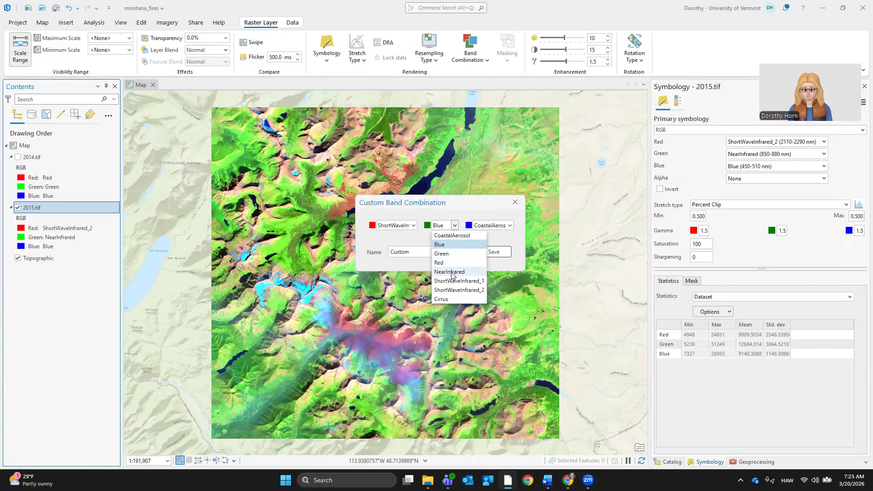
pyautogui.click(449, 254)
pyautogui.click(523, 226)
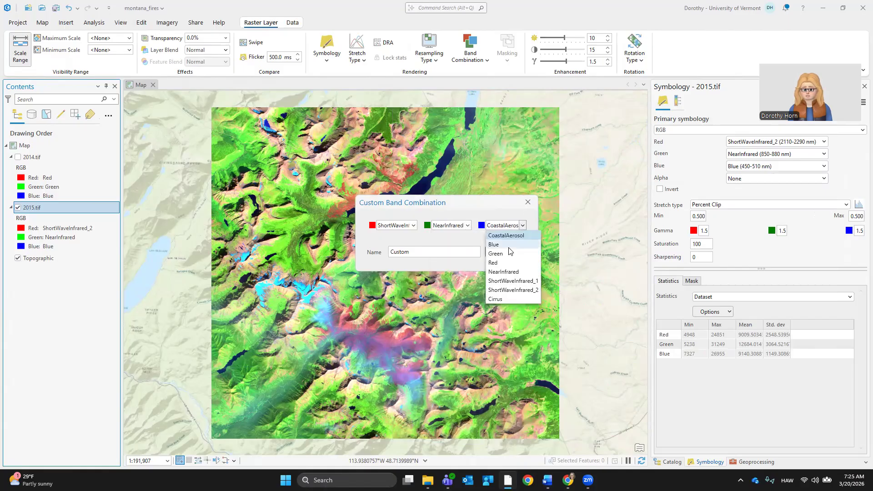
pyautogui.click(508, 246)
# Check the combination's name in the Word manual, and save the custom band combination in ArcGIS Pro as Burn Scar Analysis
pyautogui.click(547, 480)
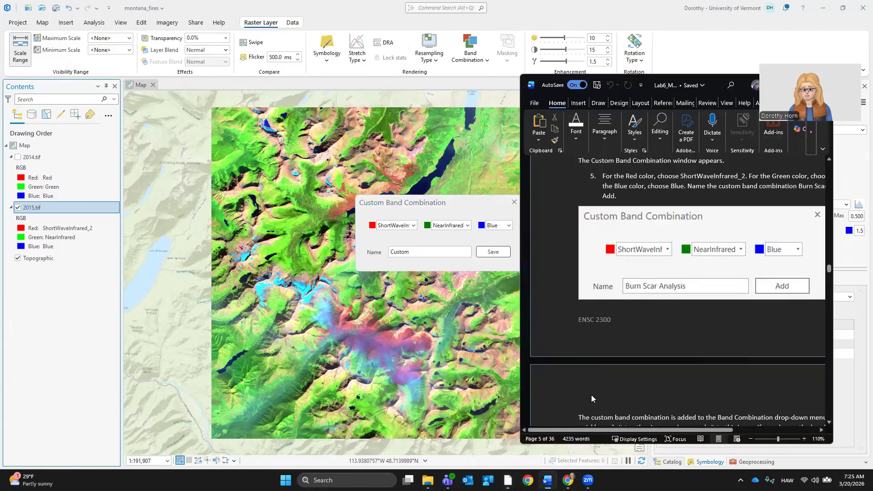
pyautogui.click(385, 249)
pyautogui.write('Burn Scar ')
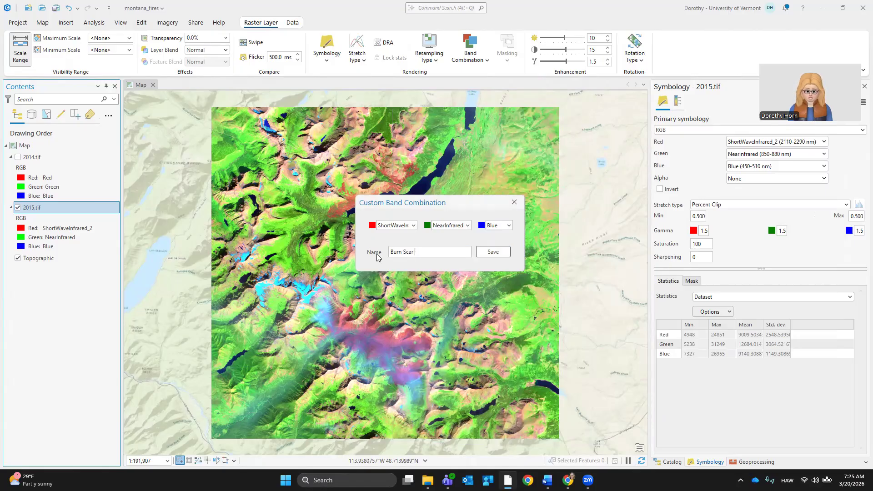
pyautogui.write('Analysis')
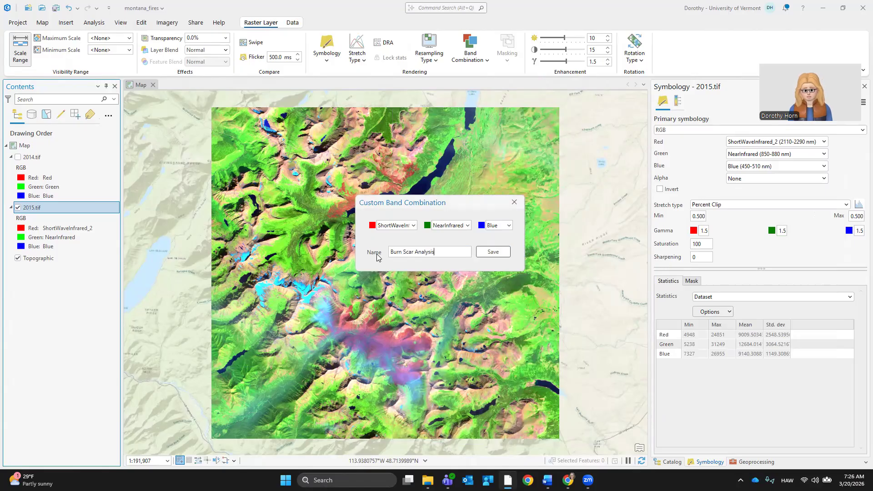
pyautogui.click(501, 253)
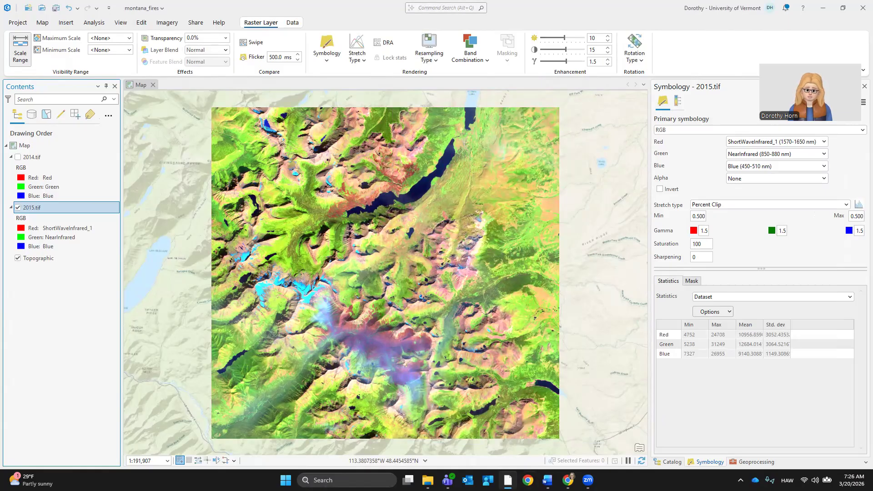
# Switch to the Word manual, widen its window, and read the note on custom band combinations and step 6 on saving
pyautogui.click(547, 480)
pyautogui.scroll(-3, 652, 361)
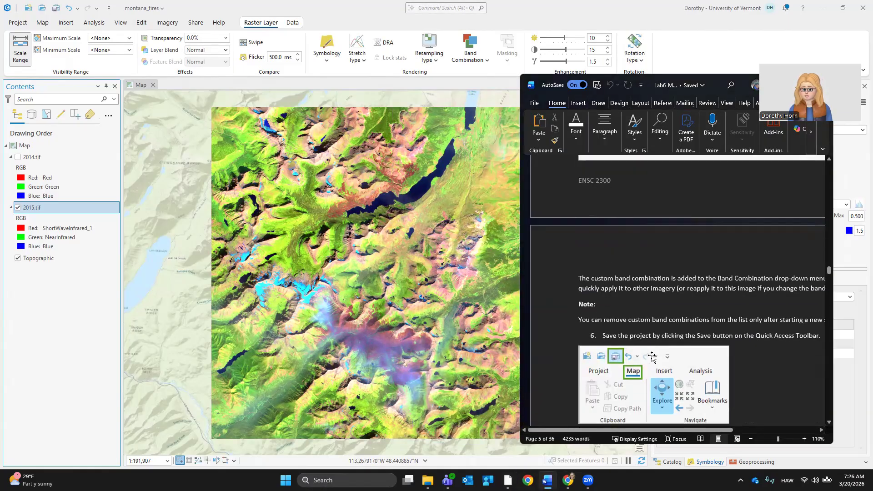
pyautogui.moveTo(680, 431); pyautogui.dragTo(705, 432)
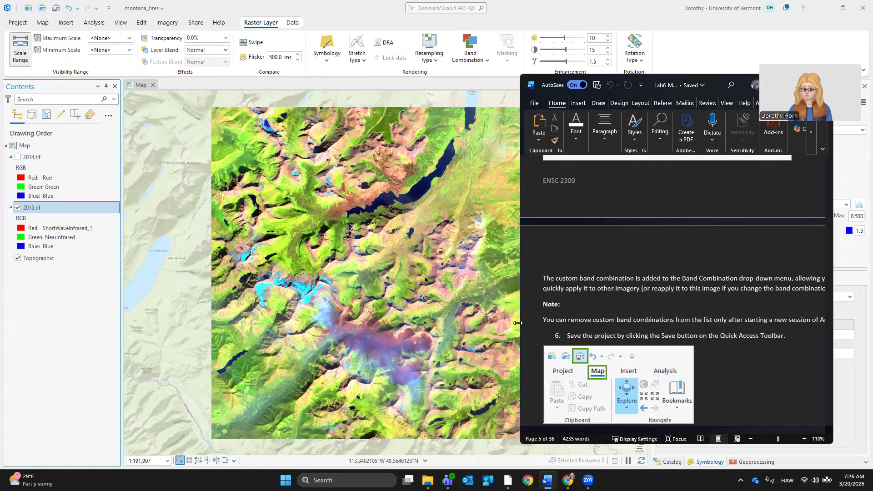
pyautogui.moveTo(518, 323); pyautogui.dragTo(481, 323)
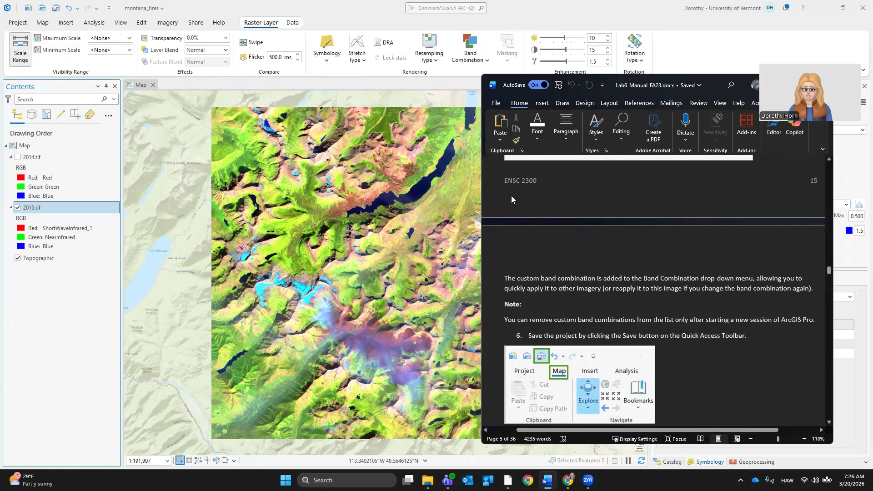
pyautogui.scroll(-1, 581, 333)
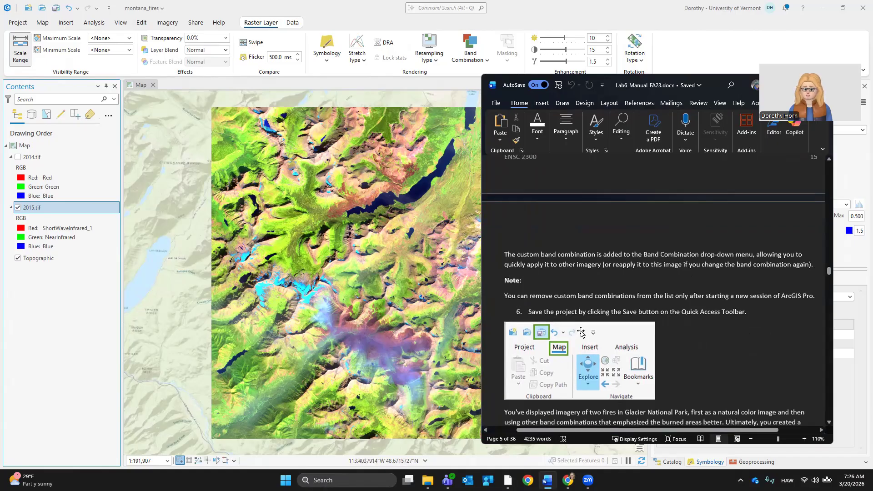
pyautogui.scroll(-2, 582, 332)
# Switch to ArcGIS Pro, save the project, and check the band combination list for Burn Scar Analysis
pyautogui.click(56, 8)
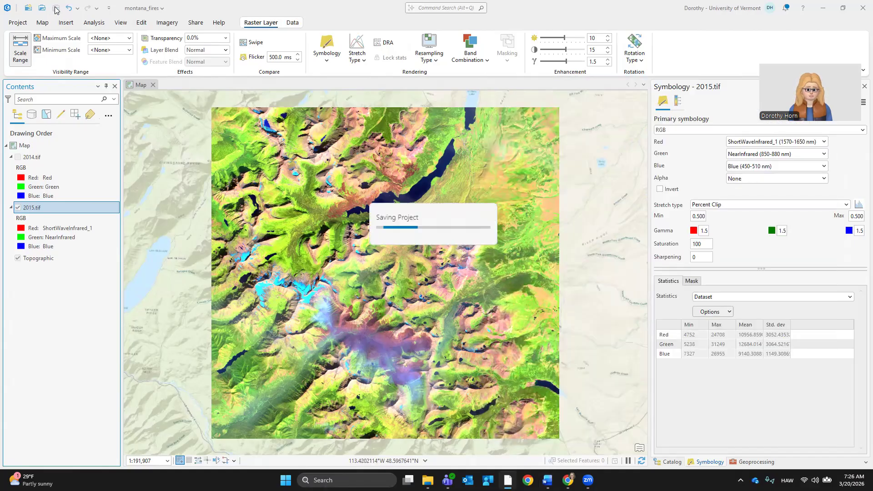
pyautogui.click(470, 65)
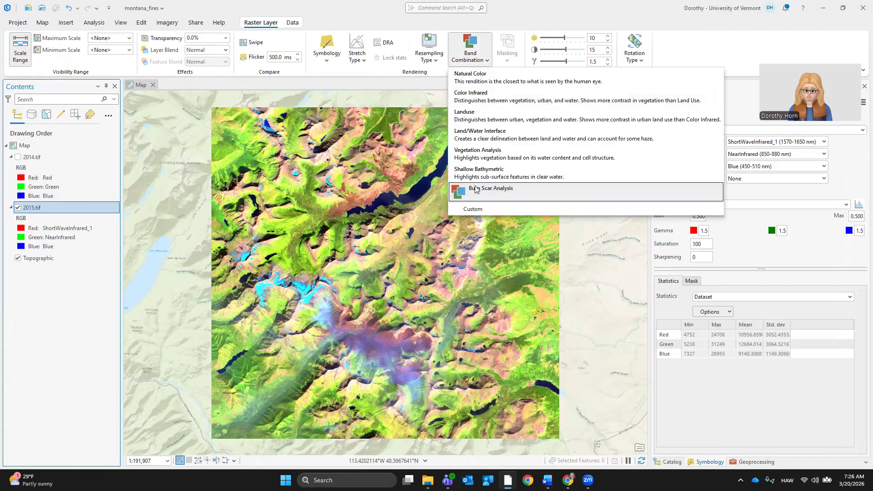
pyautogui.click(603, 270)
# Switch to the Word manual and read the Part I summary, the Part II introduction and the first Normalized Burn Ratio instructions
pyautogui.click(547, 480)
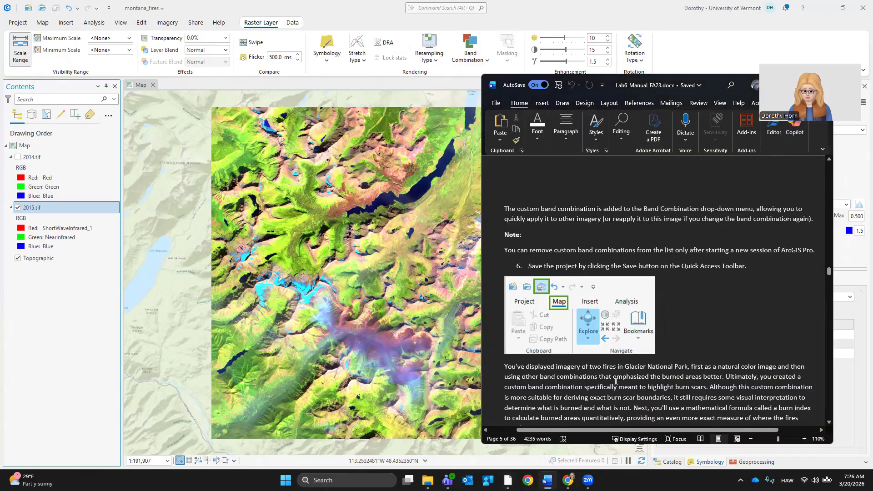
pyautogui.scroll(-3, 686, 300)
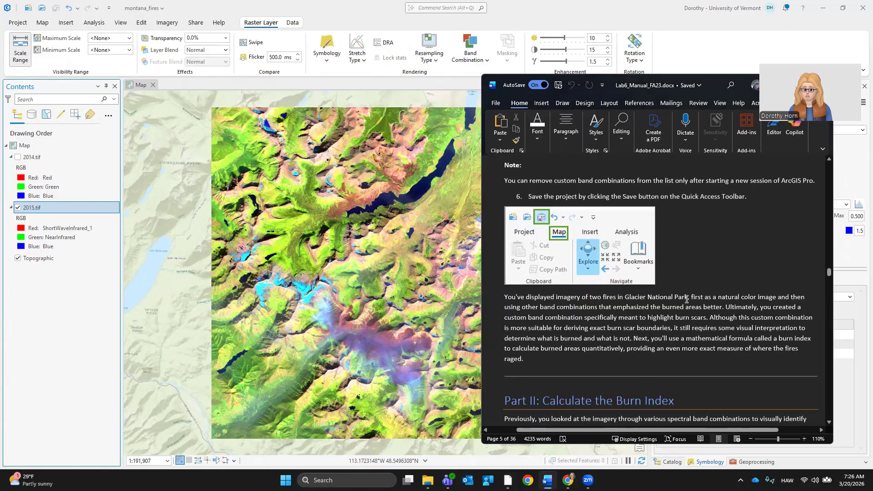
pyautogui.scroll(-2, 686, 299)
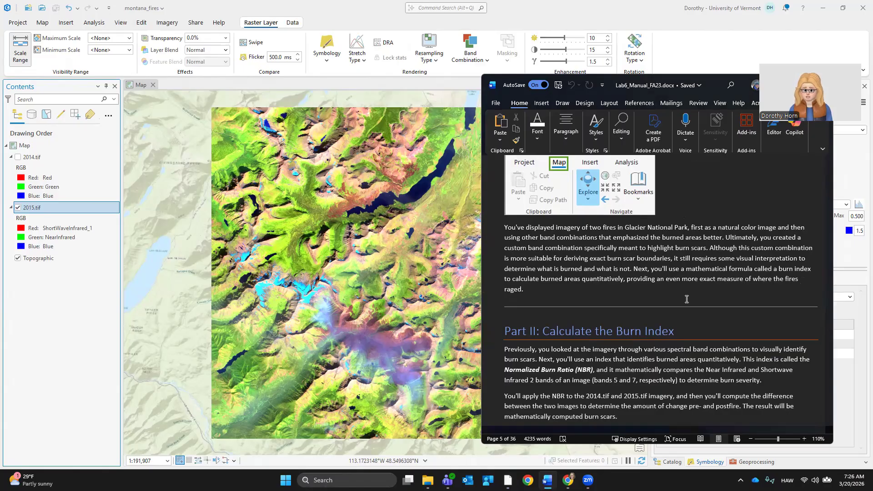
pyautogui.scroll(-3, 678, 282)
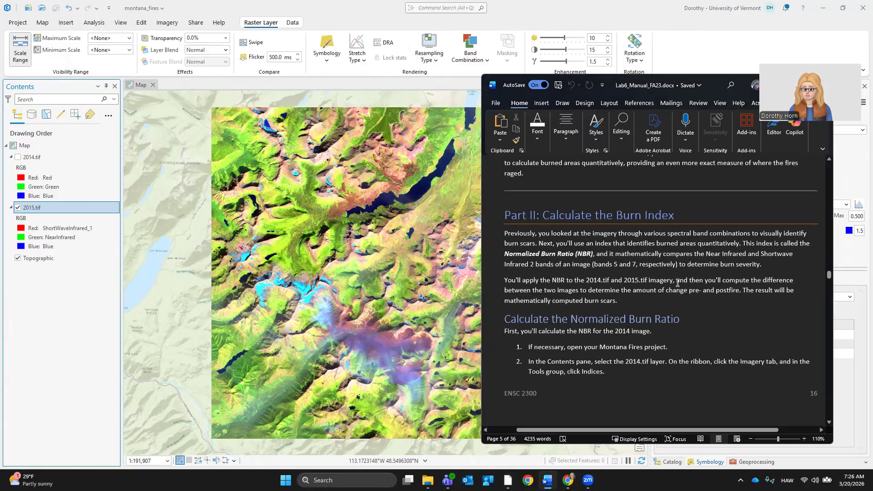
pyautogui.scroll(-1, 677, 283)
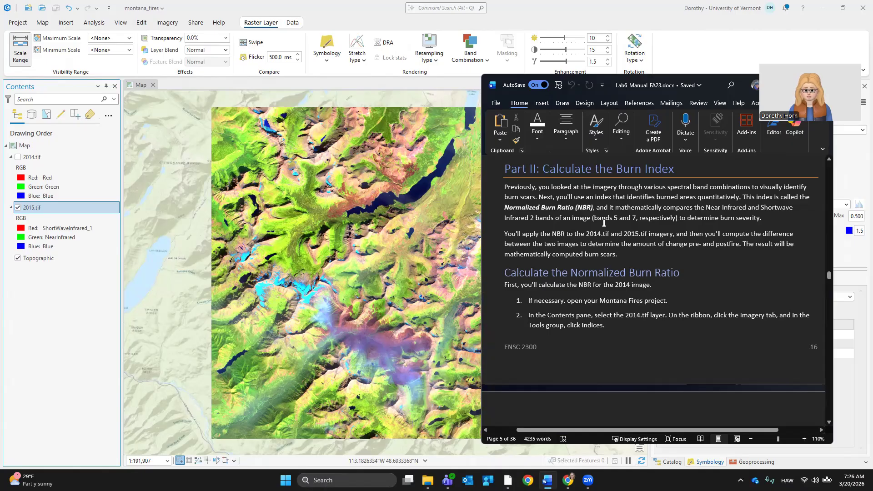
pyautogui.scroll(-3, 694, 292)
pyautogui.scroll(-2, 694, 292)
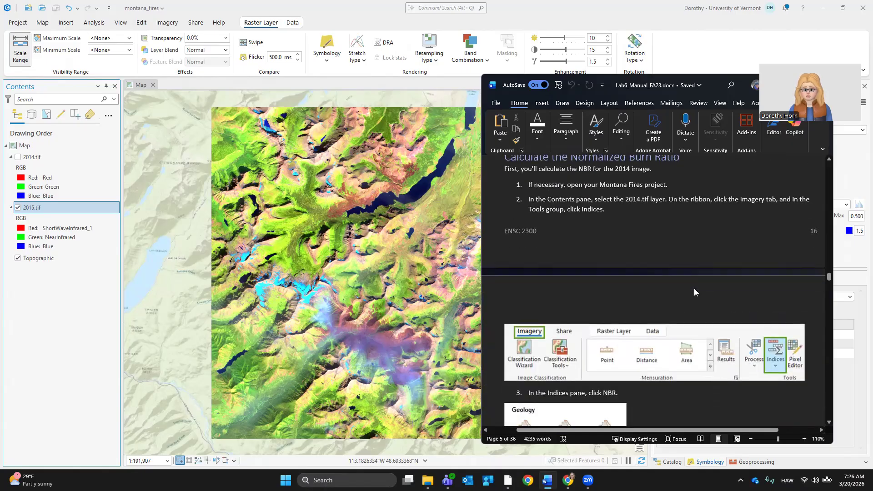
pyautogui.scroll(1, 695, 292)
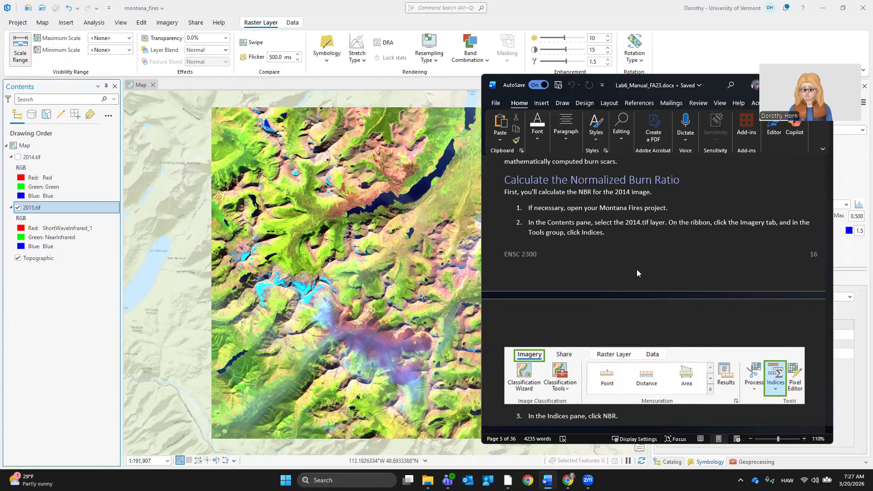
pyautogui.scroll(-3, 636, 271)
pyautogui.scroll(-2, 637, 270)
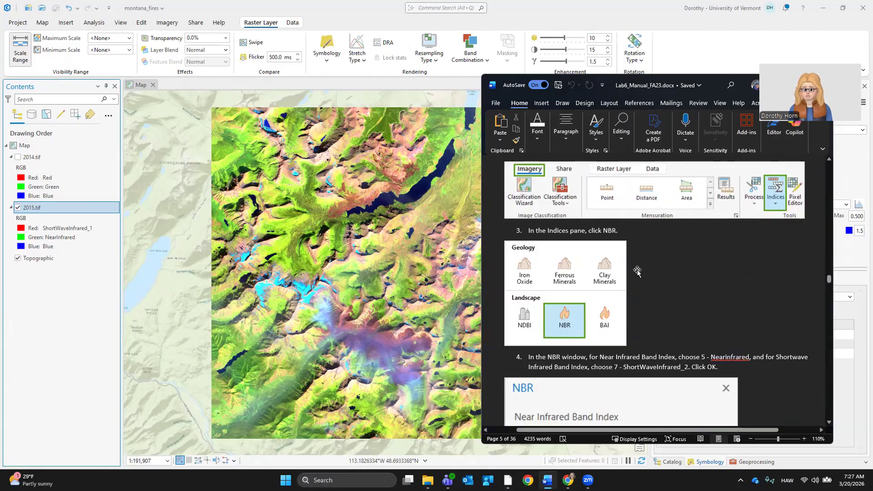
pyautogui.scroll(4, 637, 270)
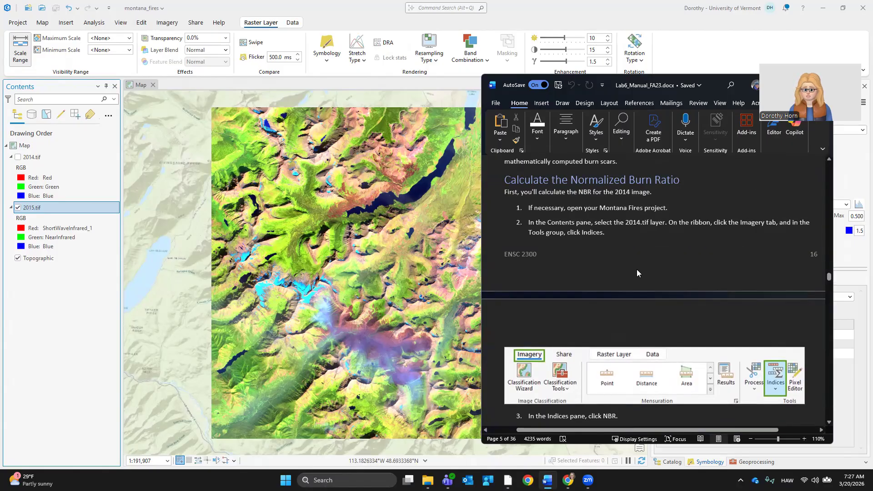
# Switch to ArcGIS Pro, hide the 2015.tif layer, and show and select the 2014.tif layer
pyautogui.click(18, 210)
pyautogui.click(18, 207)
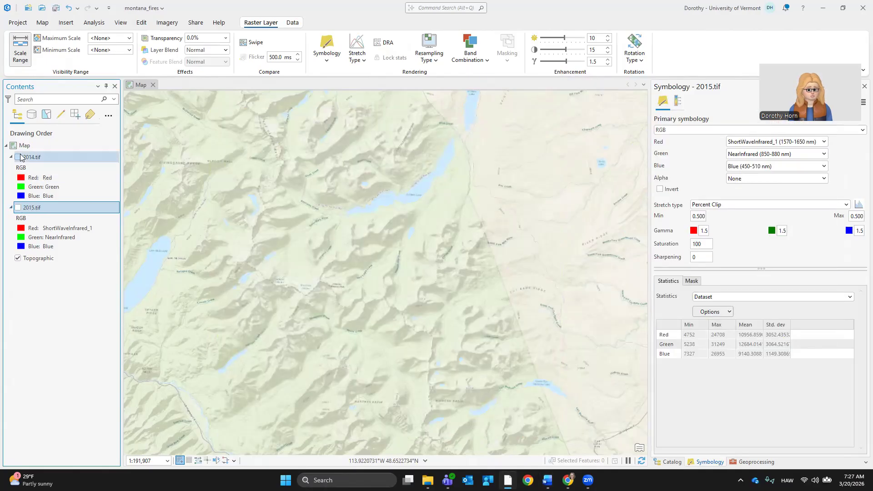
pyautogui.click(18, 157)
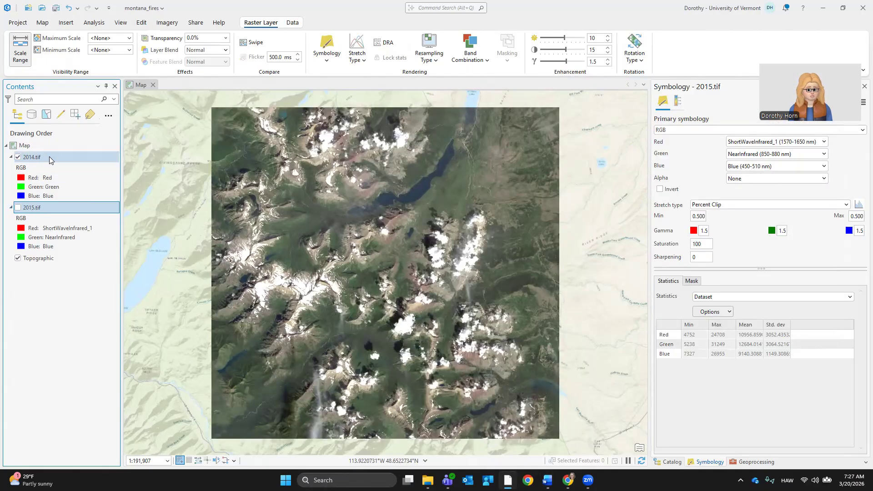
pyautogui.click(49, 157)
# Switch to the Word manual and read steps 2 to 4 on opening Indices and setting the NBR bands
pyautogui.click(547, 481)
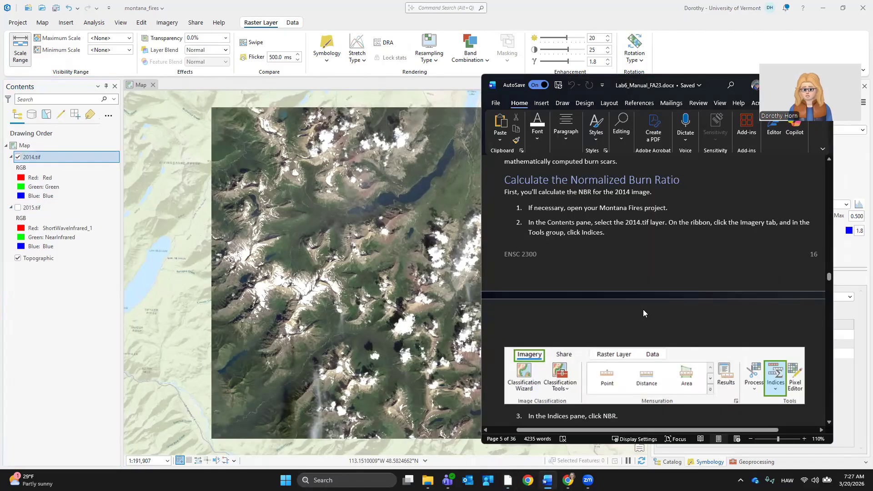
pyautogui.scroll(-1, 653, 305)
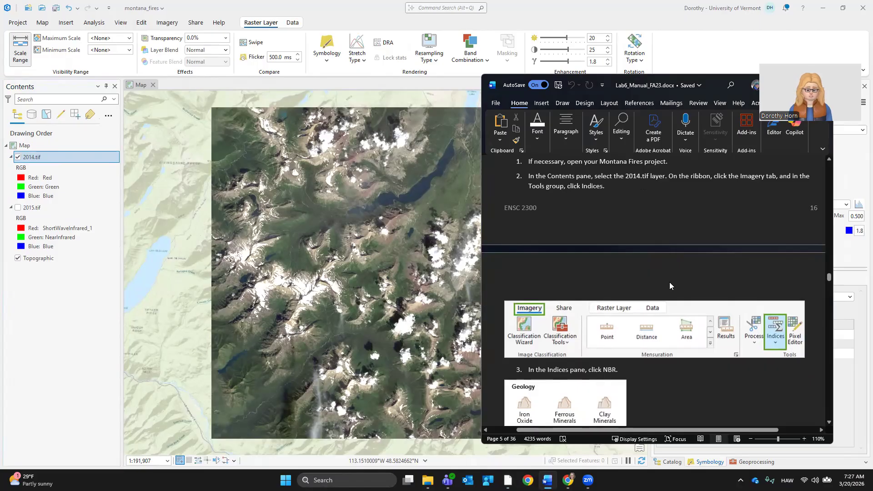
pyautogui.scroll(-2, 670, 285)
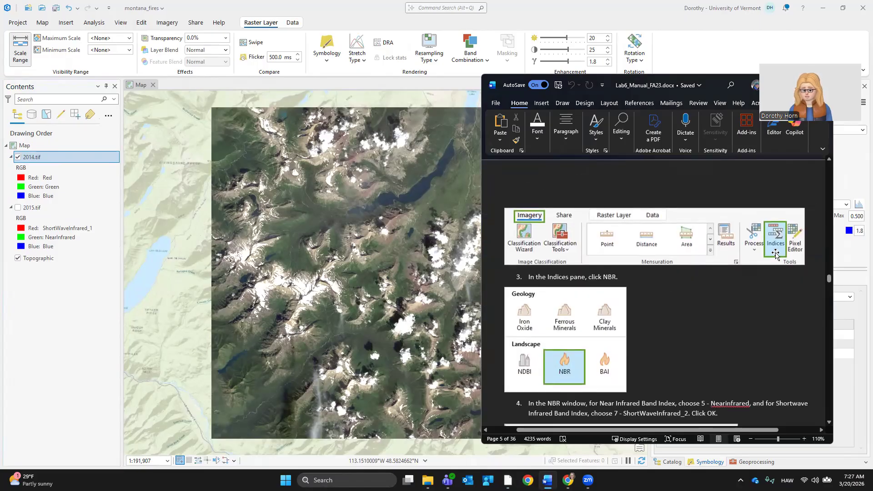
pyautogui.scroll(-2, 712, 332)
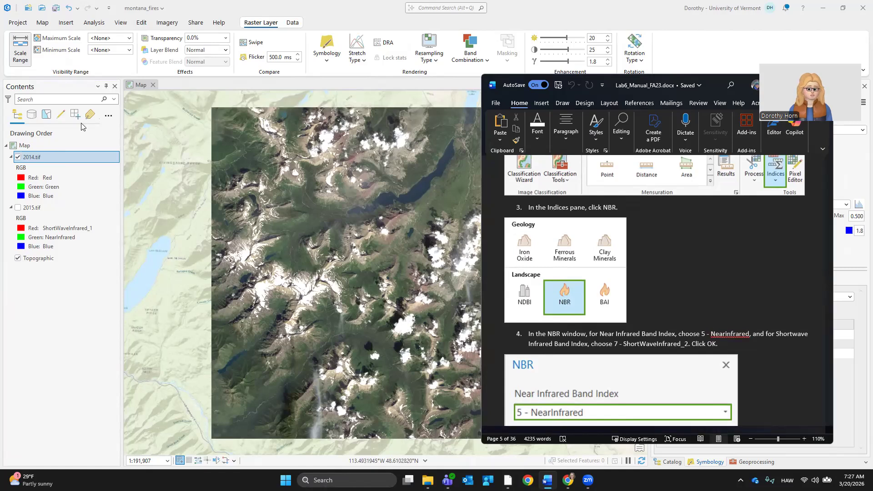
# Switch to ArcGIS Pro and open the NBR index settings for the 2014.tif layer
pyautogui.click(62, 159)
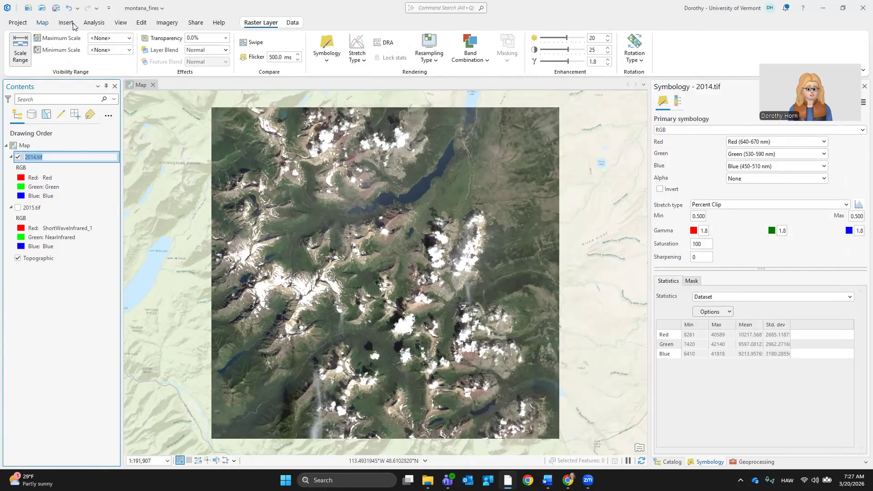
pyautogui.click(167, 22)
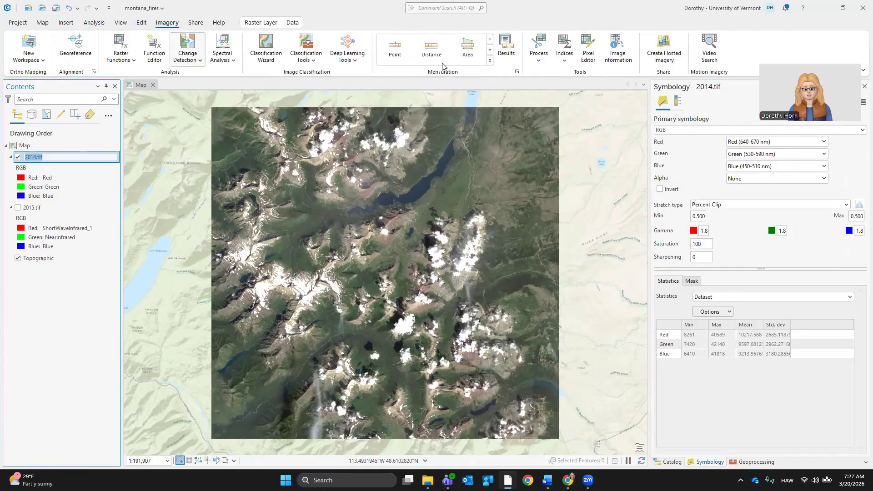
pyautogui.click(565, 60)
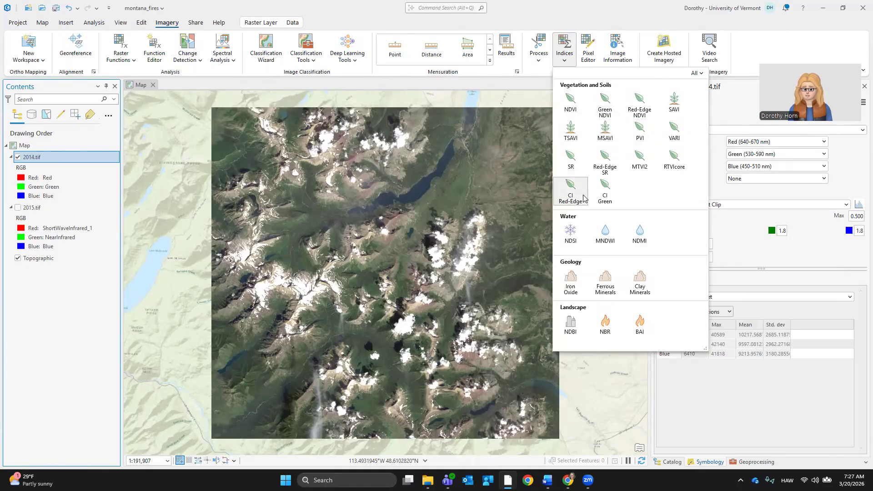
pyautogui.click(605, 325)
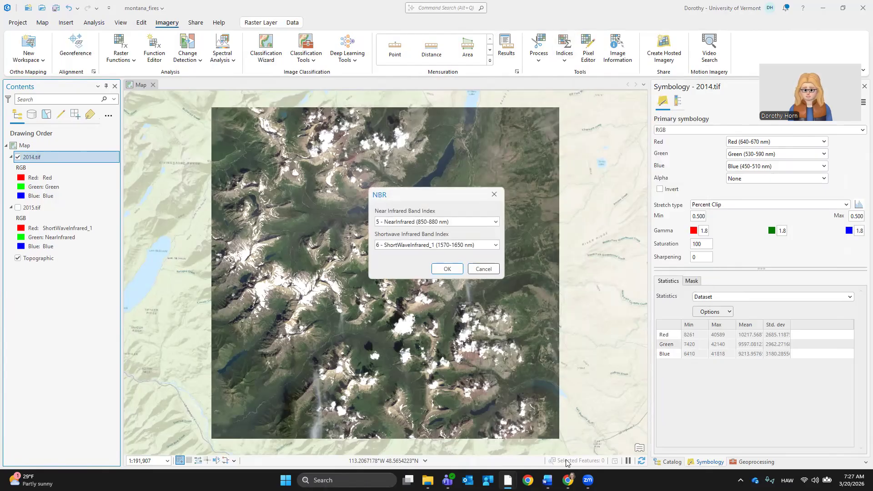
# Switch to the Word manual and read the step 4 band choices and the instructions for calculating NBR on the 2015 image
pyautogui.click(547, 480)
pyautogui.scroll(-4, 704, 326)
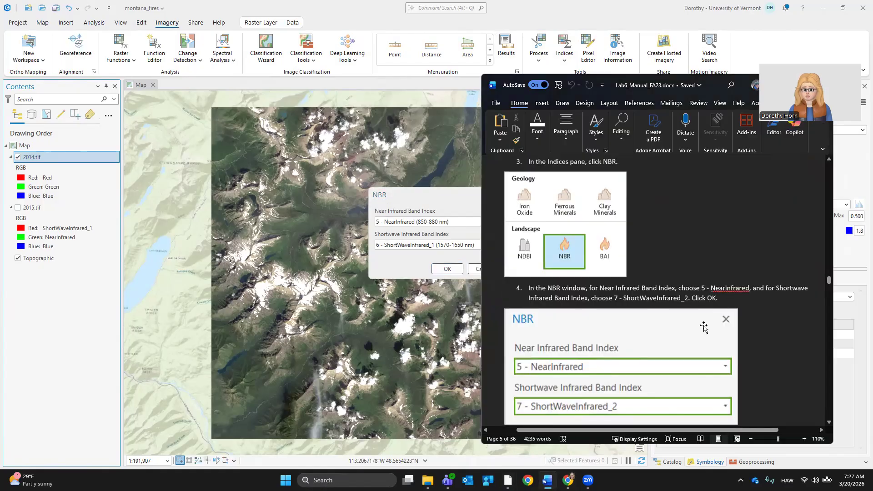
pyautogui.scroll(-2, 705, 325)
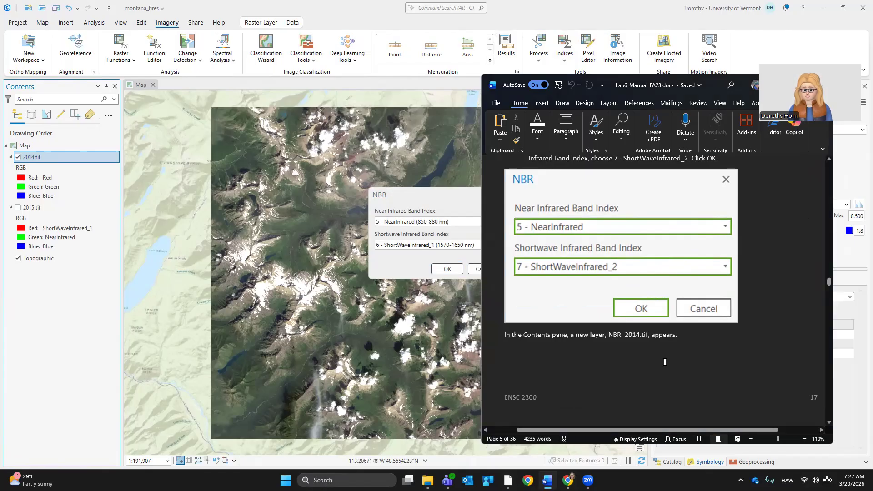
pyautogui.scroll(-10, 665, 362)
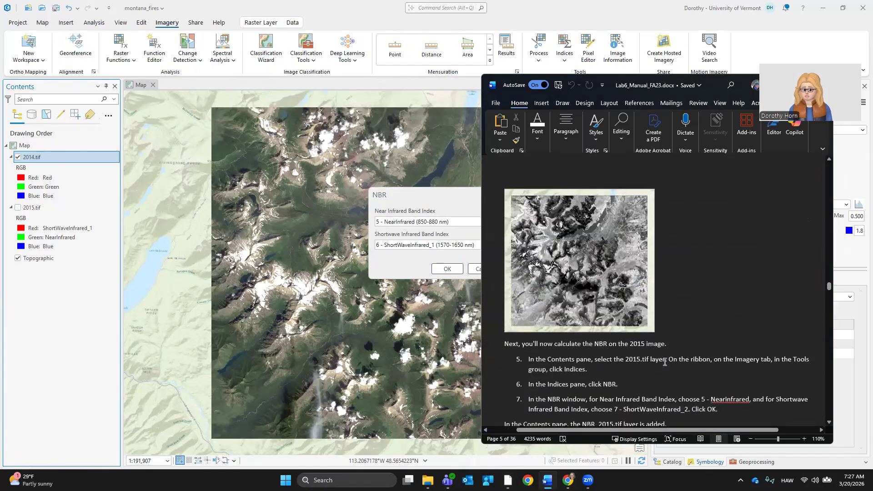
pyautogui.scroll(-3, 665, 362)
# Switch to ArcGIS Pro and calculate the NBR for 2014.tif with bands 5 - NearInfrared and 7 - ShortWaveInfrared_2
pyautogui.click(413, 257)
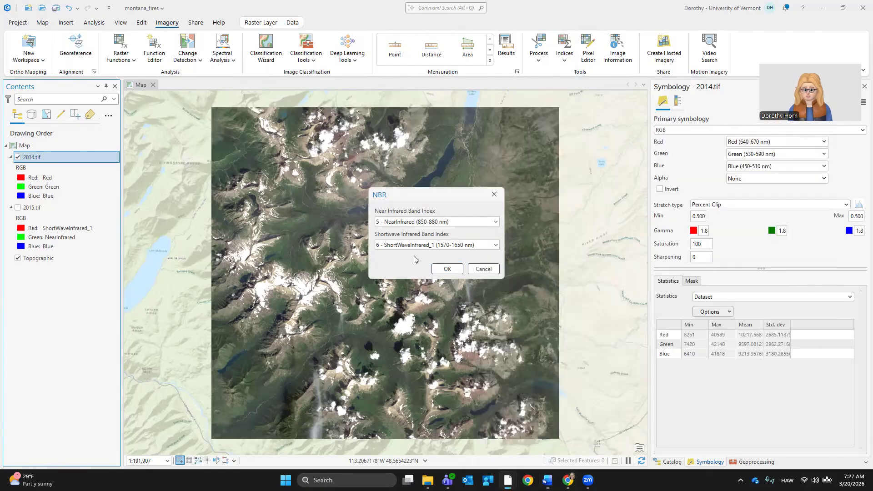
pyautogui.click(496, 245)
pyautogui.click(392, 311)
pyautogui.click(440, 271)
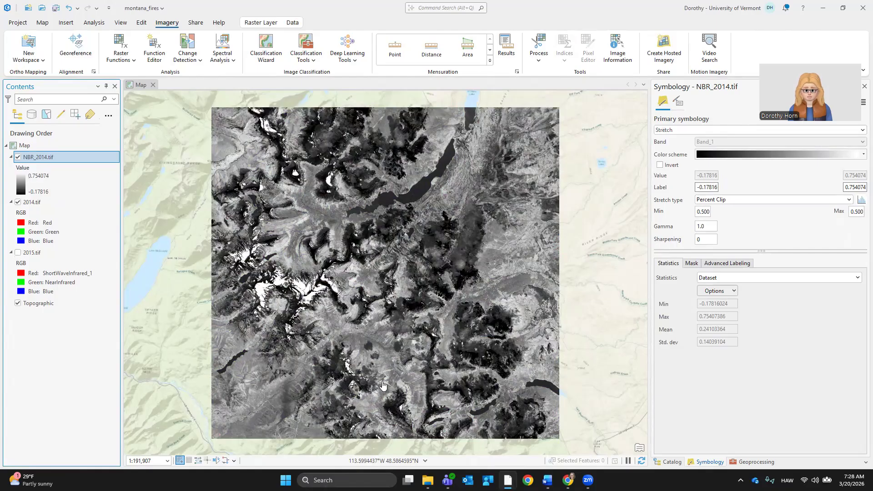
# Check steps 5 to 7 in the Word manual, and in ArcGIS Pro select and show 2015.tif while hiding 2014.tif and NBR_2014.tif
pyautogui.click(547, 480)
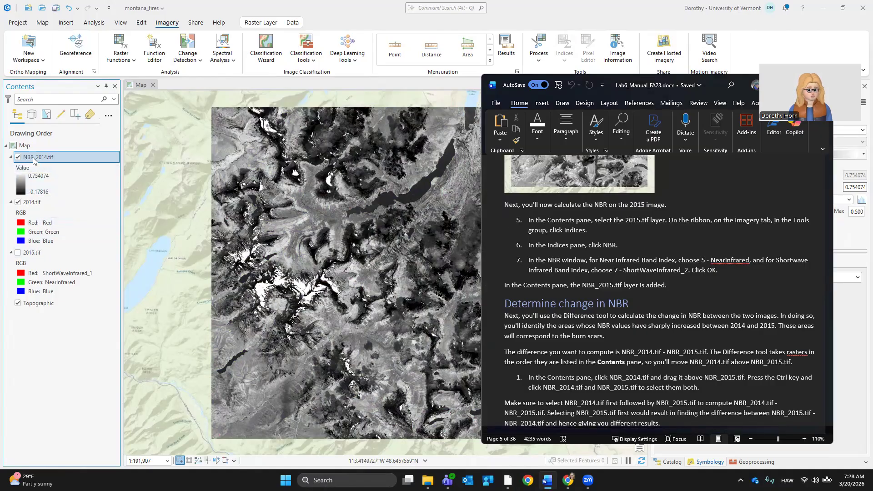
pyautogui.click(38, 258)
pyautogui.click(37, 258)
pyautogui.click(19, 253)
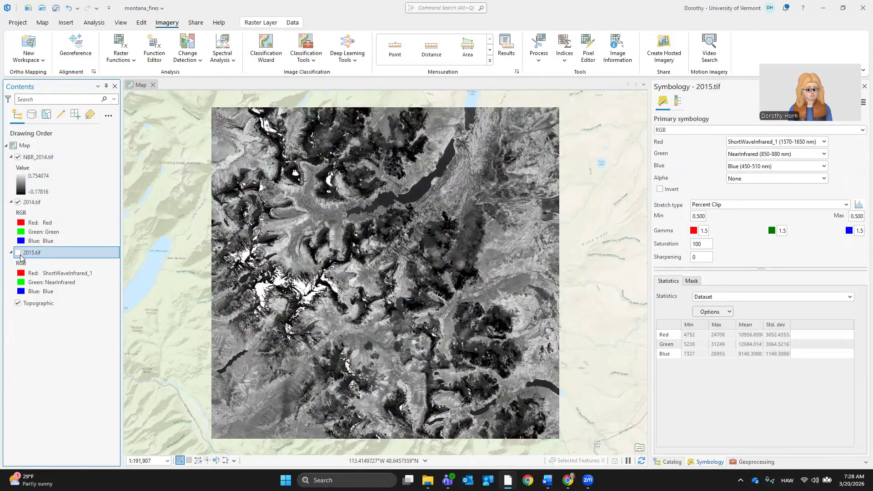
pyautogui.click(18, 202)
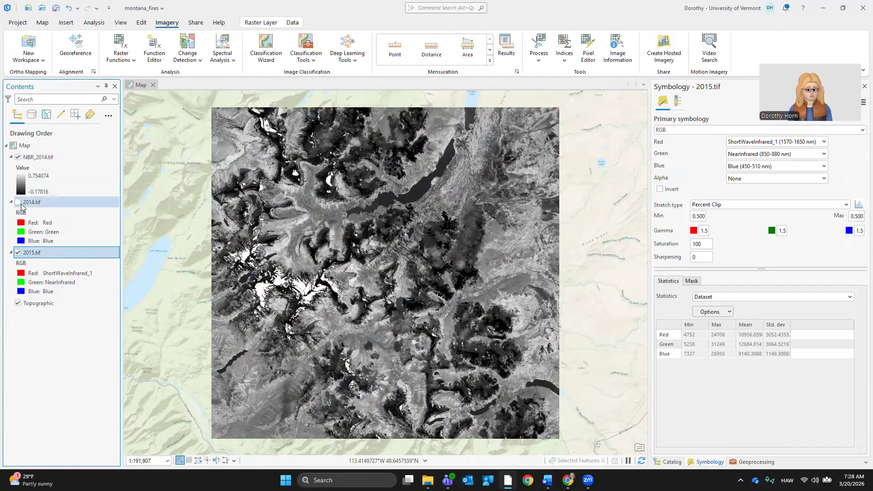
pyautogui.click(17, 157)
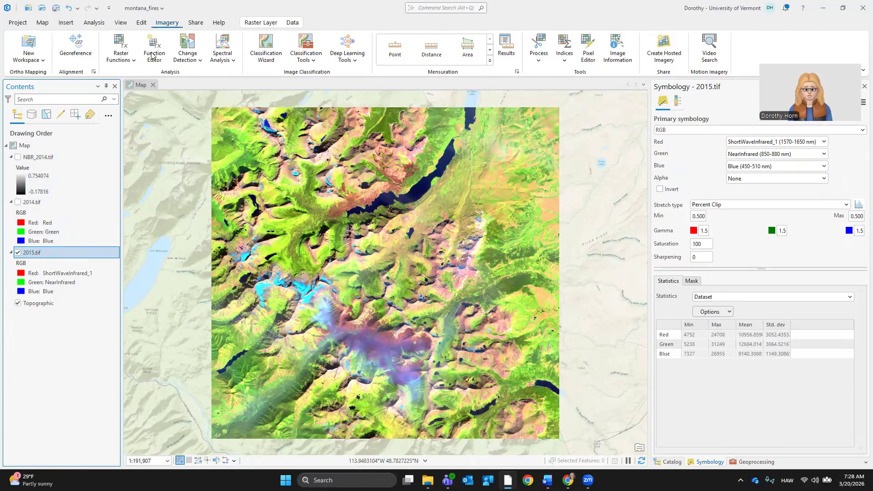
# Calculate the NBR for 2015.tif with bands 5 - NearInfrared and 7 - ShortWaveInfrared_2, checking the Word manual, and save the project
pyautogui.click(563, 59)
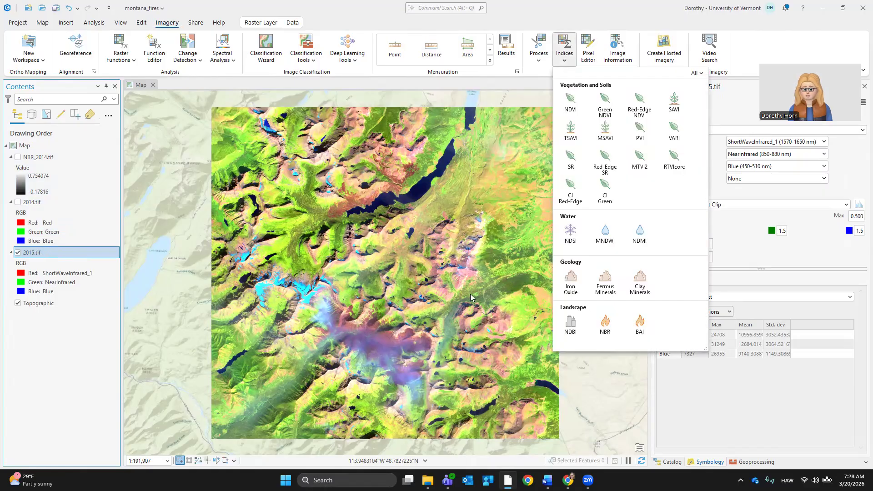
pyautogui.click(606, 323)
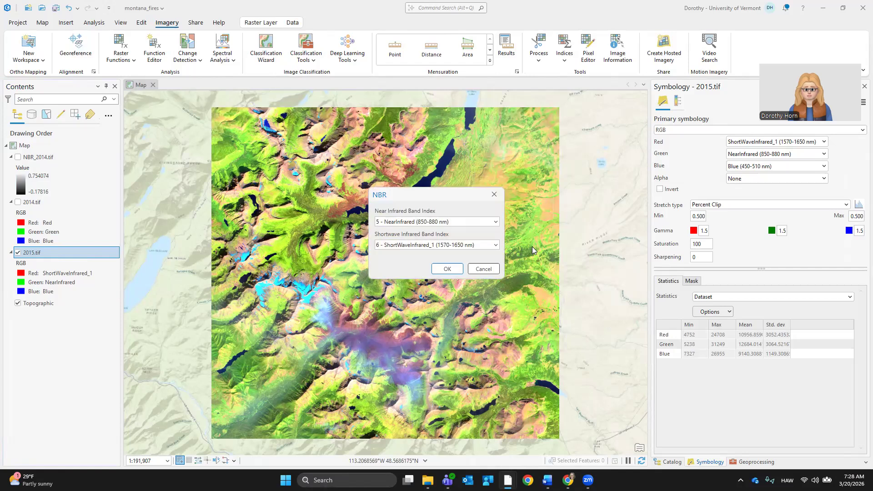
pyautogui.click(547, 480)
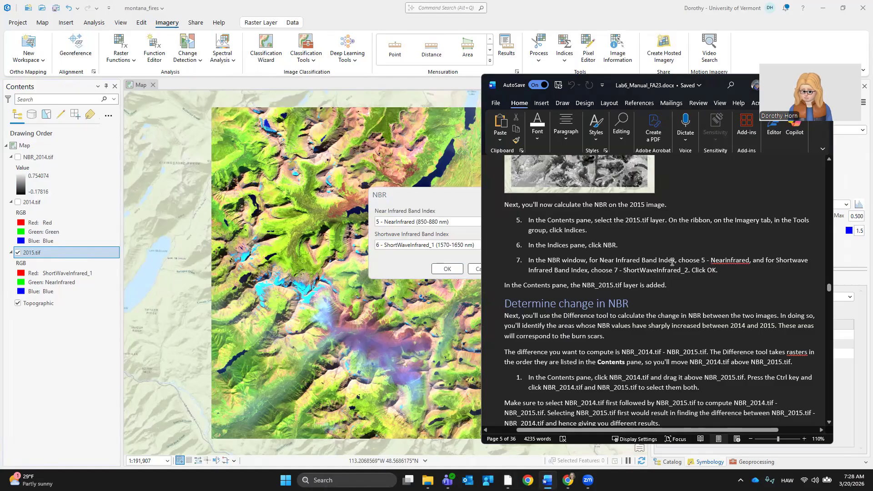
pyautogui.click(377, 269)
pyautogui.click(495, 245)
pyautogui.click(425, 309)
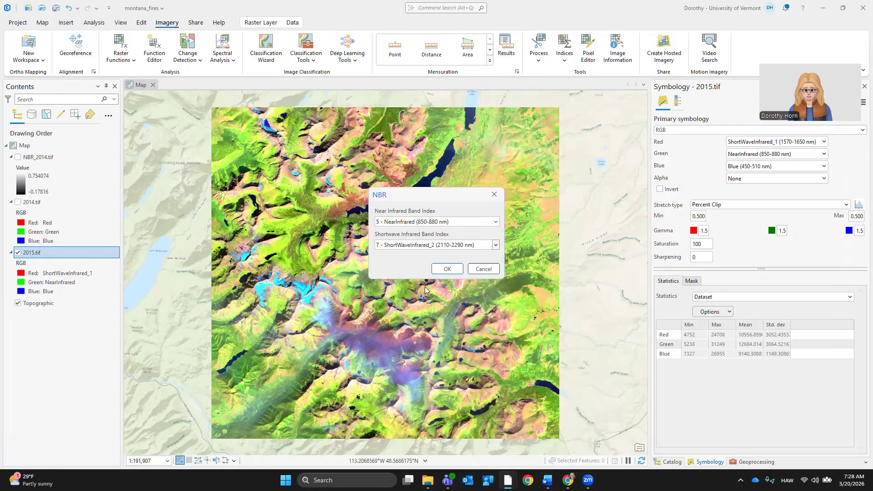
pyautogui.click(445, 270)
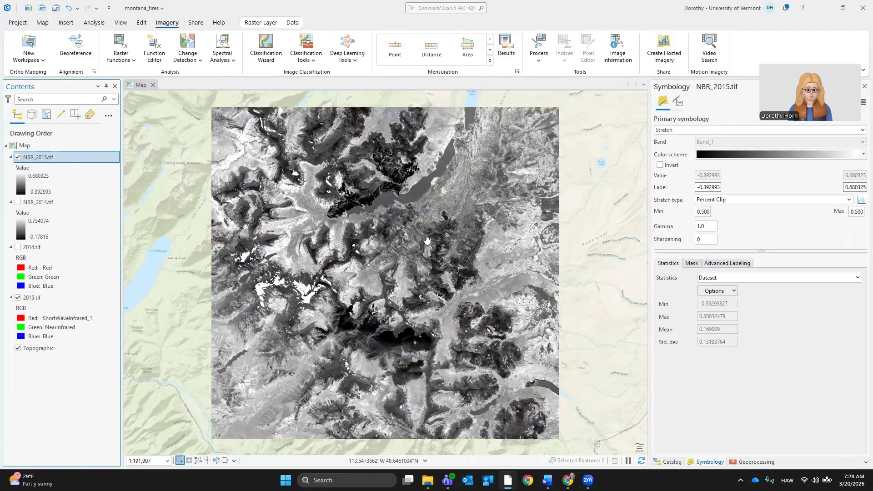
pyautogui.click(57, 7)
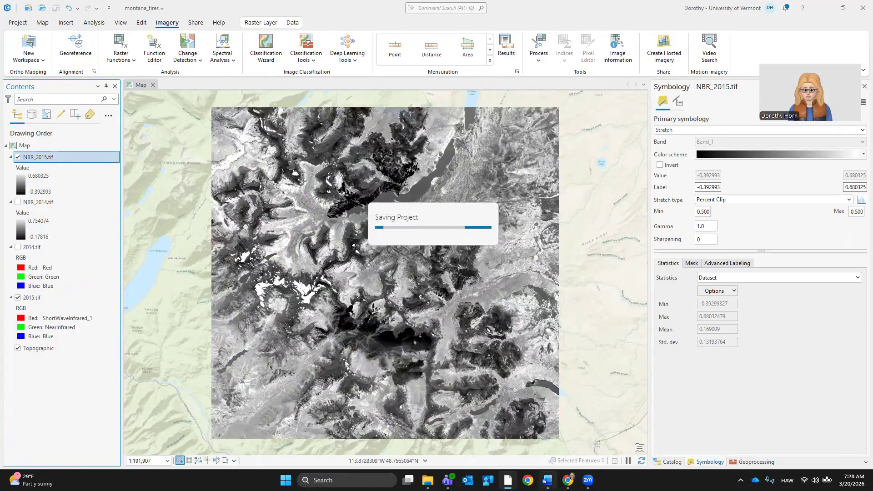
# Read step 1 of Determine change in NBR in Word, and in ArcGIS Pro move NBR_2014.tif above NBR_2015.tif, show it and select both
pyautogui.click(547, 480)
pyautogui.scroll(-3, 653, 299)
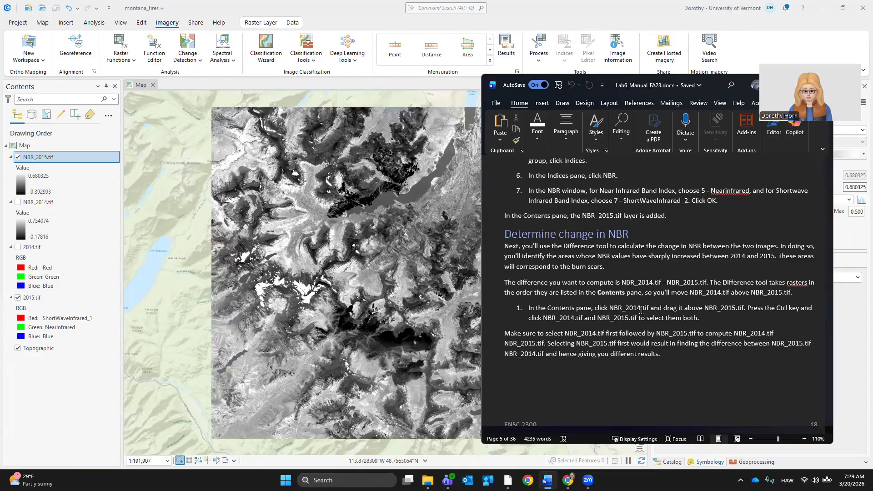
pyautogui.click(44, 207)
pyautogui.moveTo(44, 207); pyautogui.dragTo(40, 157)
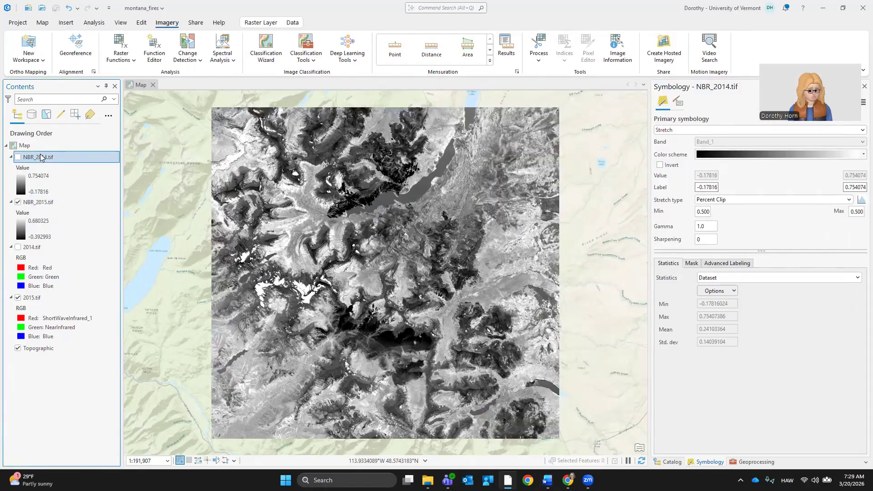
pyautogui.click(18, 158)
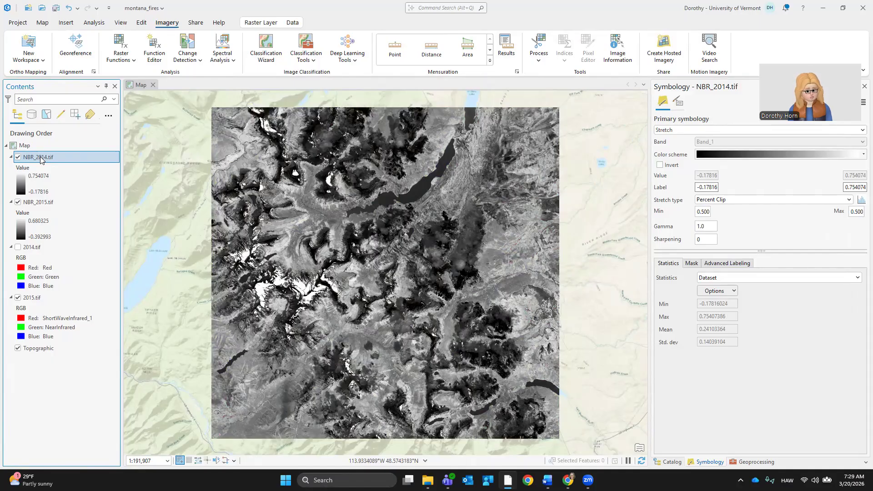
pyautogui.keyDown('ctrl'); pyautogui.click(46, 207); pyautogui.keyUp('ctrl')
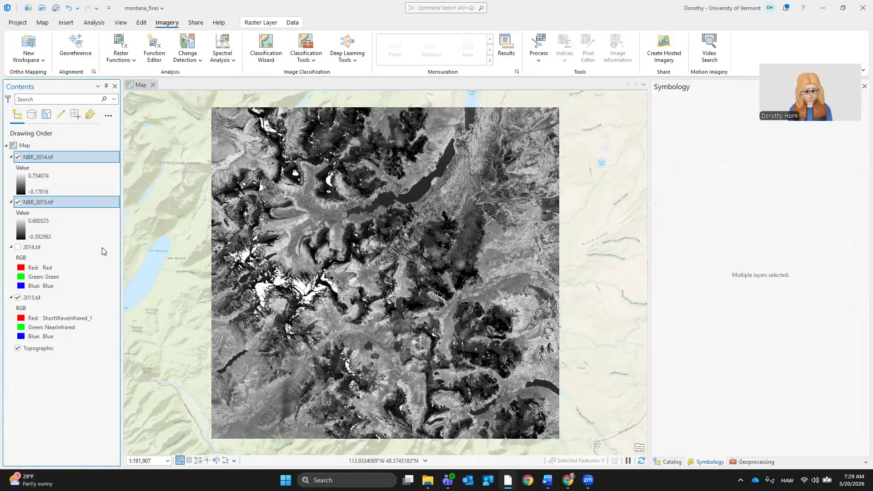
# Switch to the Word manual and read step 2 on running the Difference process on the two NBR layers
pyautogui.click(547, 481)
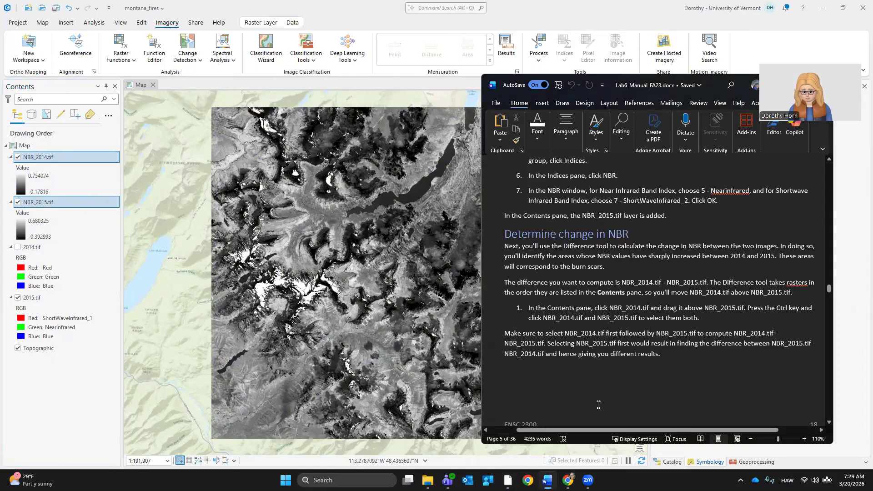
pyautogui.scroll(-4, 584, 315)
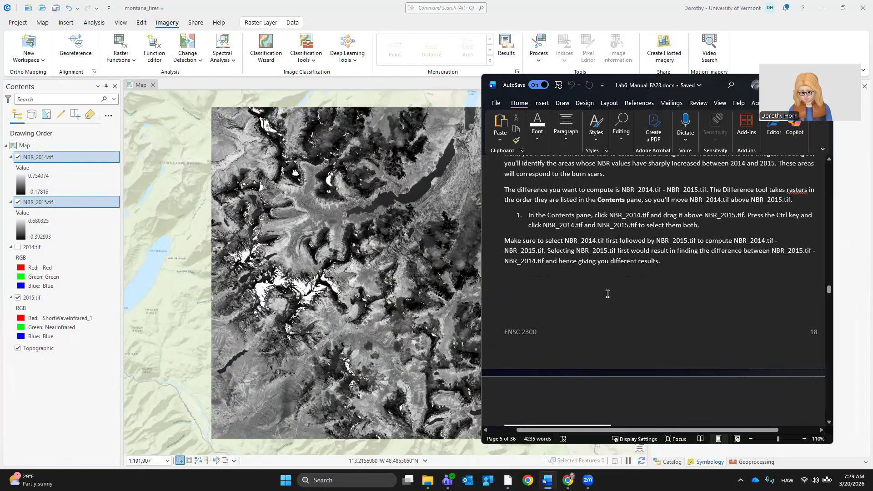
pyautogui.scroll(-10, 581, 296)
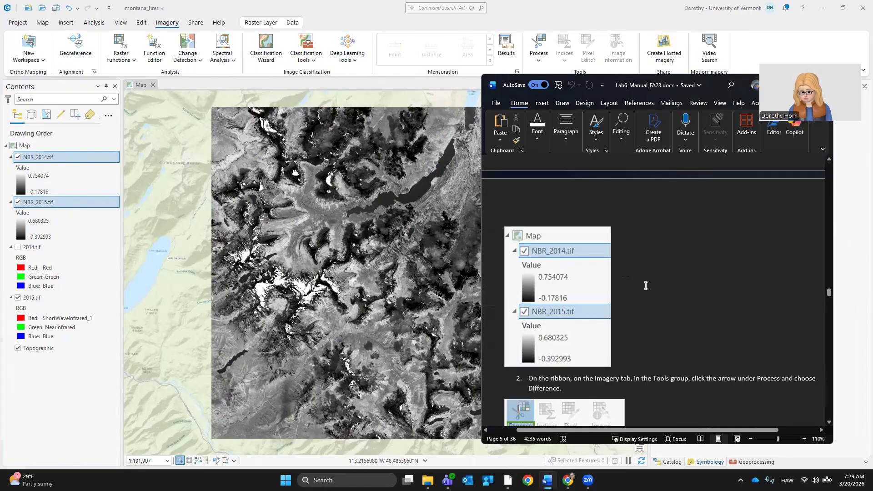
pyautogui.scroll(-3, 646, 286)
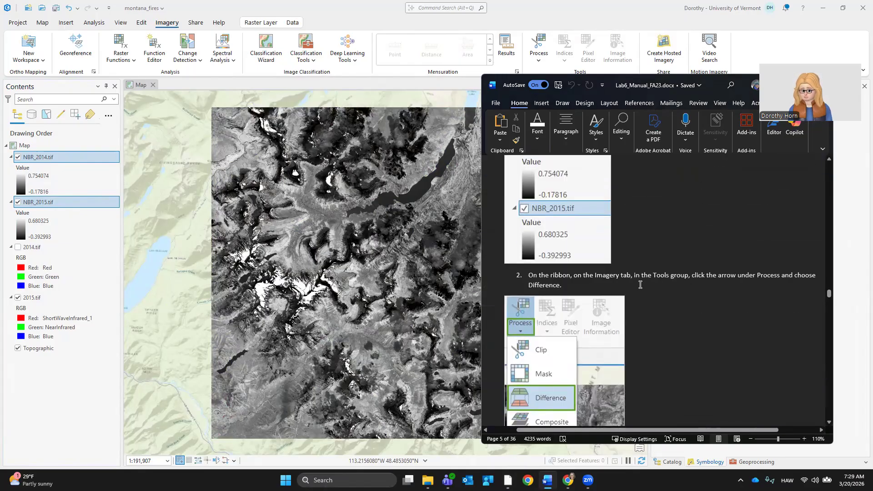
pyautogui.scroll(-1, 655, 289)
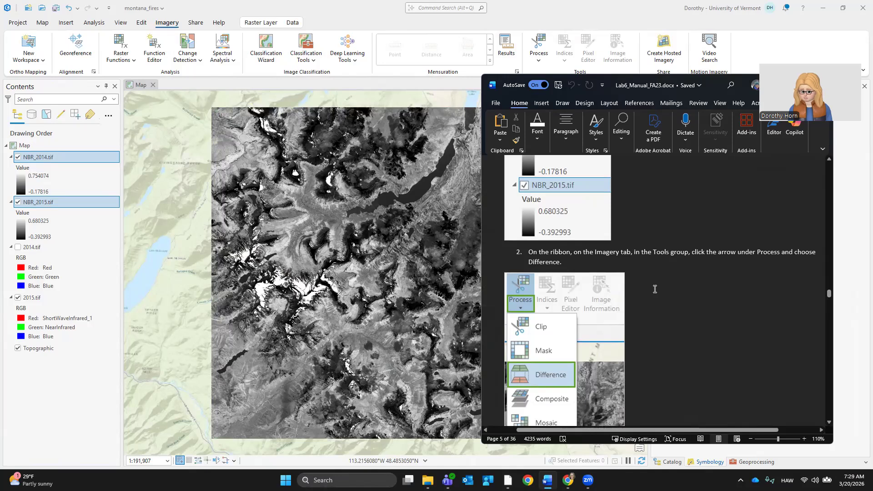
pyautogui.scroll(-4, 655, 289)
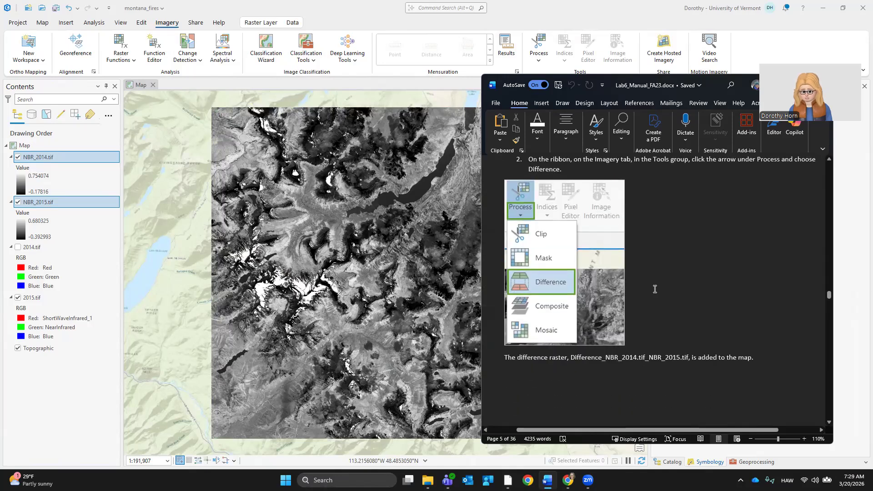
# Switch to ArcGIS Pro and run the Difference process on the selected NBR_2014.tif and NBR_2015.tif layers
pyautogui.click(163, 76)
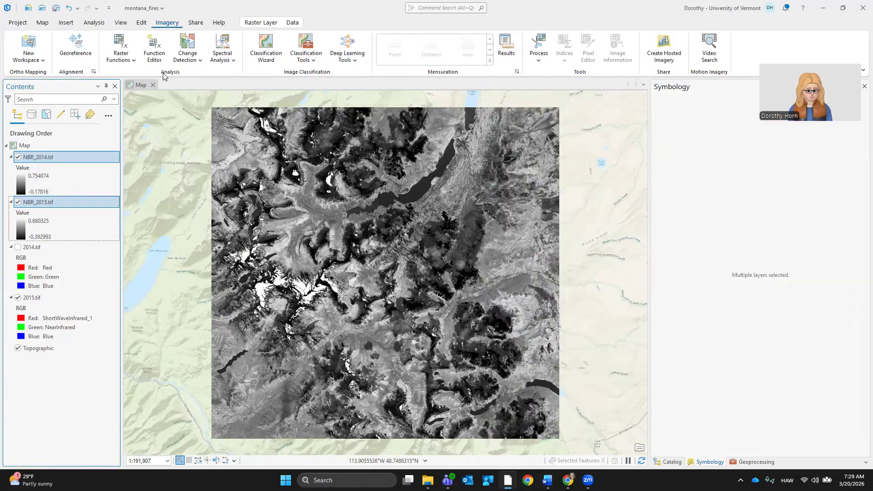
pyautogui.click(541, 62)
pyautogui.click(555, 114)
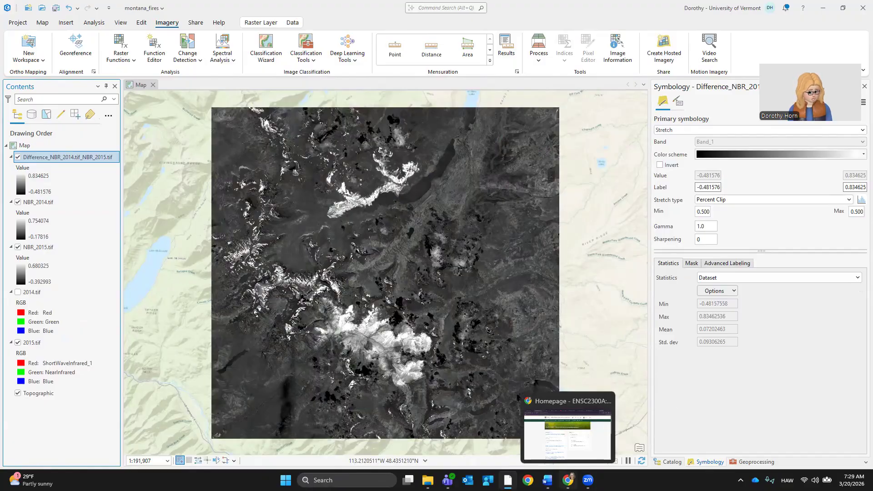
# Switch to the Word manual and read steps 3 and 4 on renaming the difference layer to change_nbr, plus Question 10
pyautogui.click(547, 480)
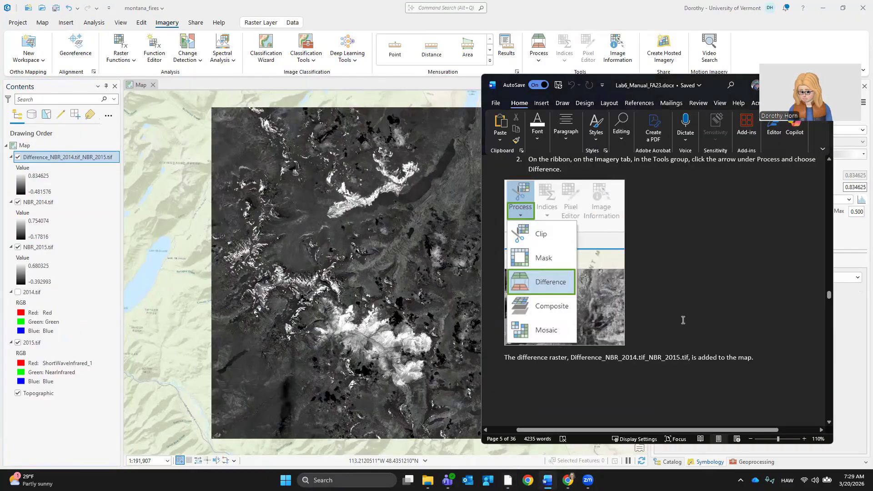
pyautogui.scroll(-3, 687, 314)
pyautogui.scroll(-5, 688, 314)
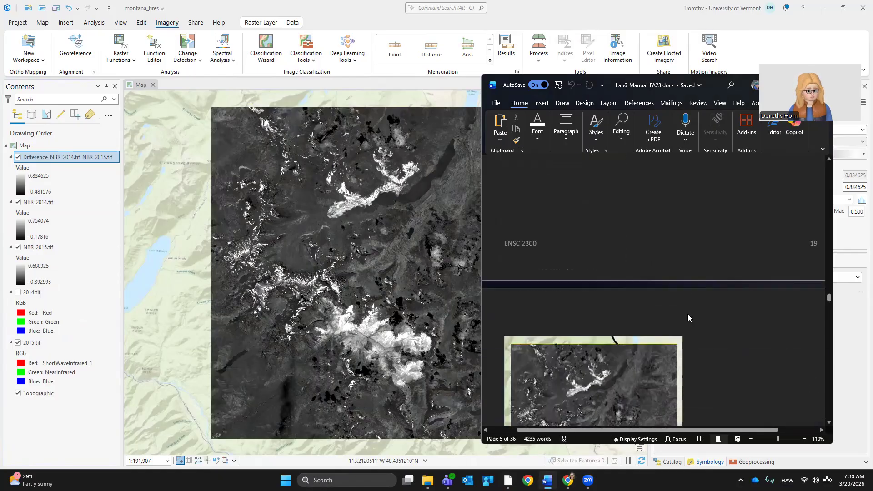
pyautogui.scroll(-4, 689, 317)
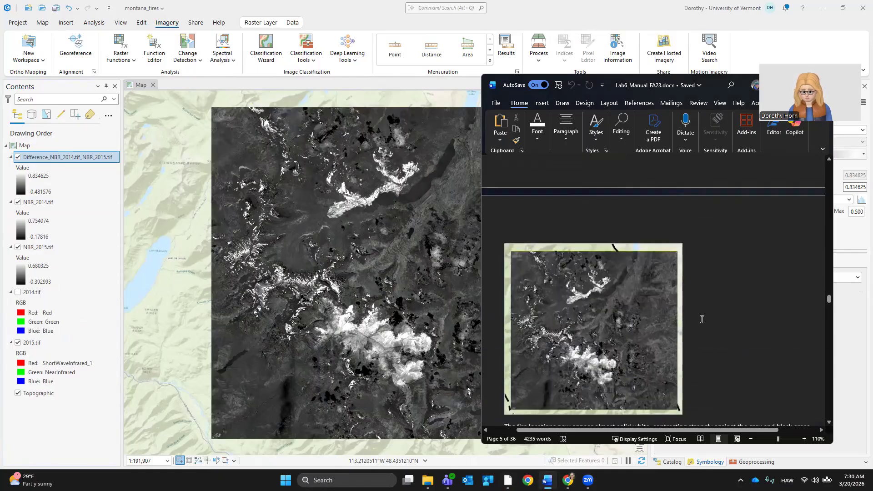
pyautogui.scroll(-7, 701, 320)
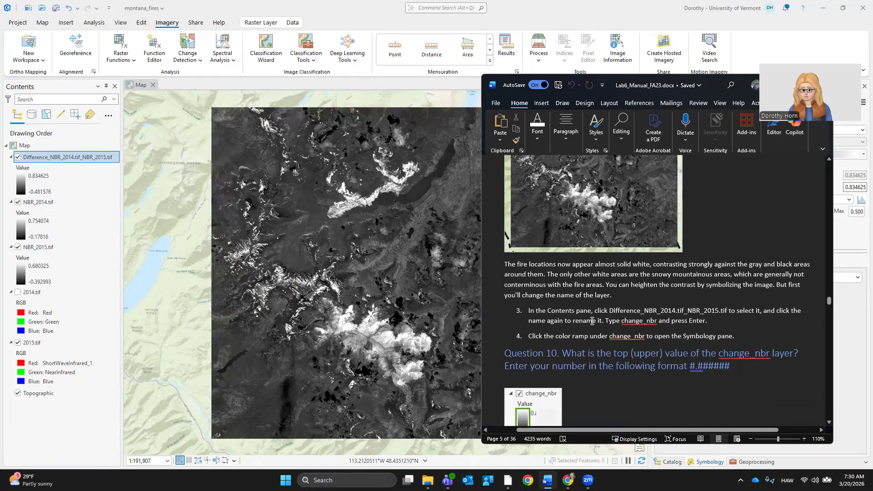
# Switch to ArcGIS Pro and rename the Difference_NBR_2014.tif_NBR_2015.tif layer to change_nbr
pyautogui.click(64, 158)
pyautogui.click(64, 158)
pyautogui.write('change_nbr')
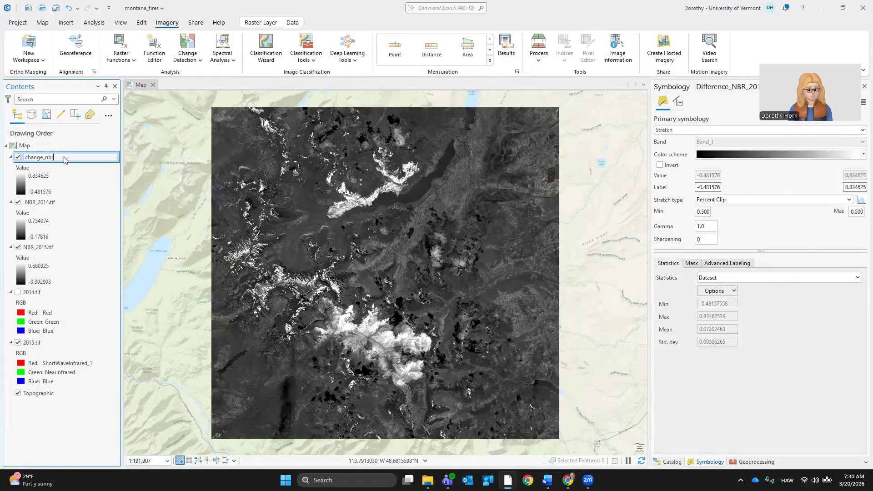
pyautogui.press('Return')
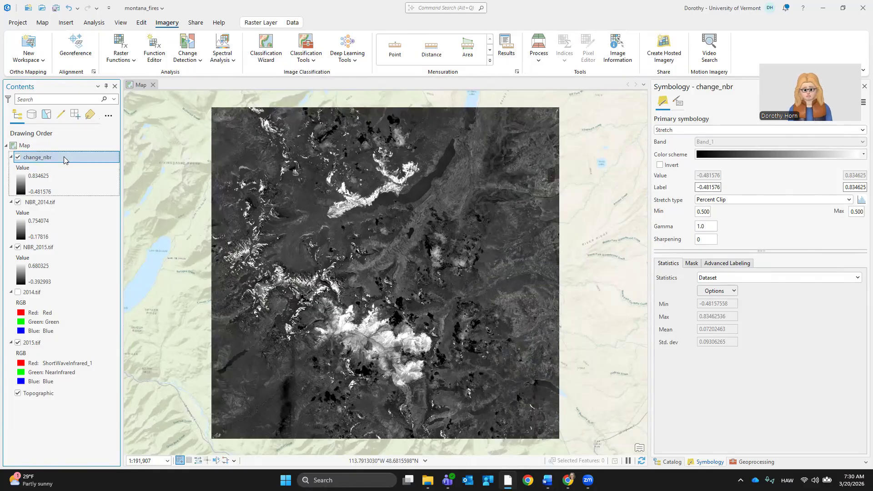
# Check step 4 in the Word manual, and in ArcGIS Pro open the symbology settings of the change_nbr layer
pyautogui.click(547, 480)
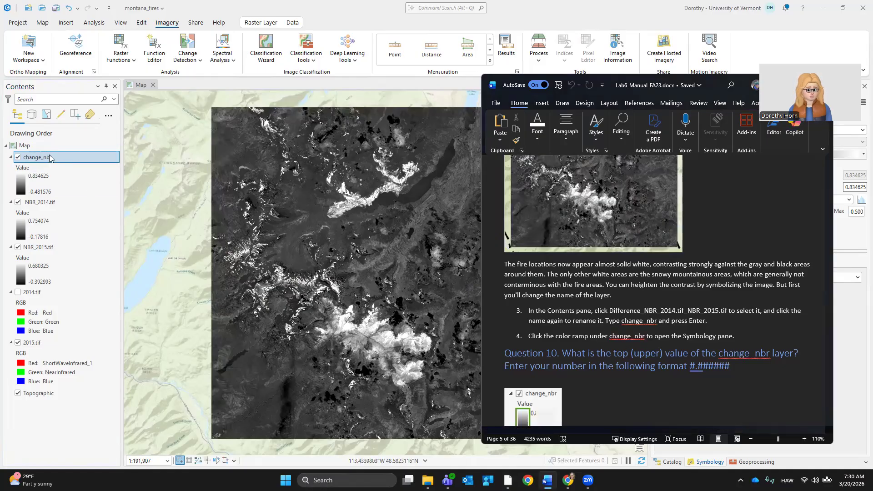
pyautogui.click(23, 182)
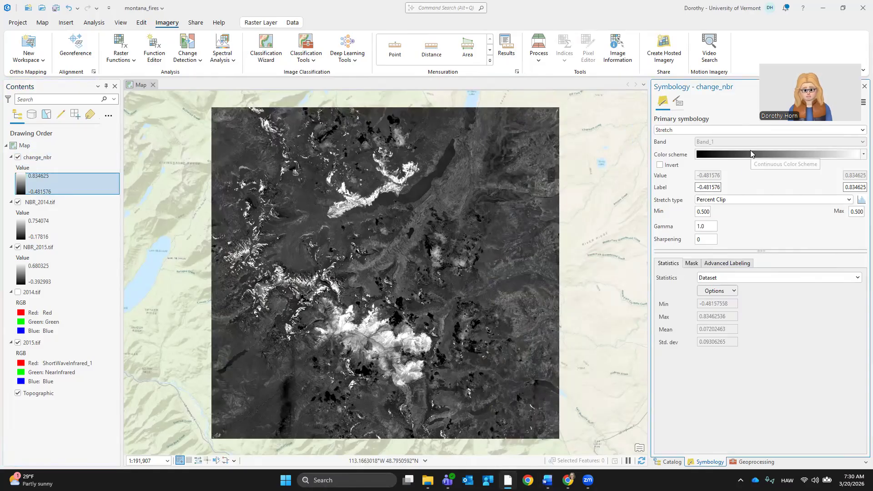
pyautogui.rightClick(45, 160)
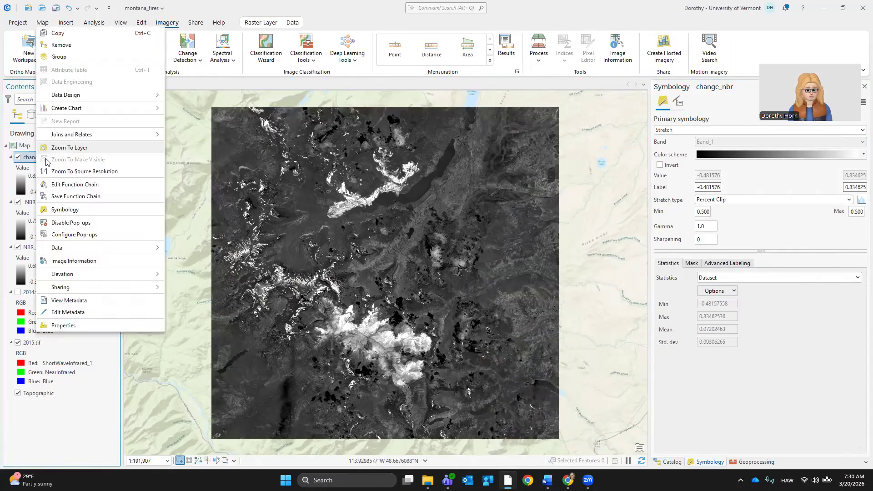
pyautogui.click(64, 208)
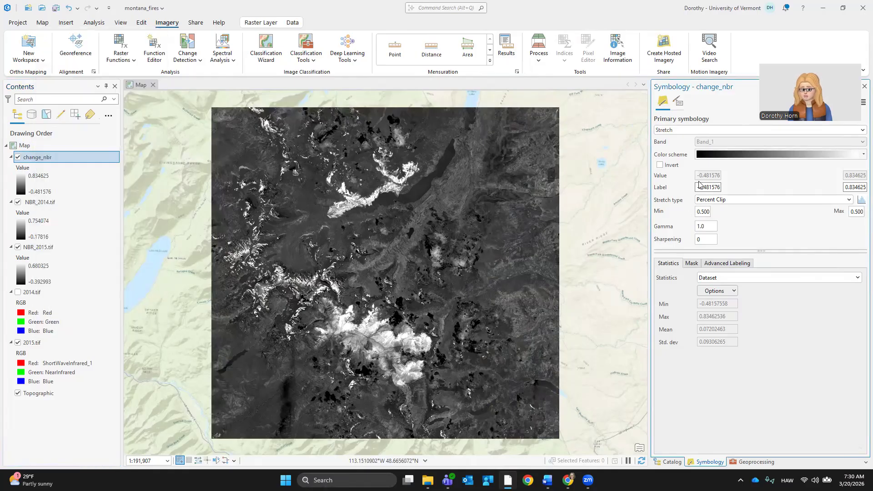
# Switch to the Word manual and read Question 10 and step 5 on choosing the Condition Number color ramp
pyautogui.hotkey('alt', 'Tab')
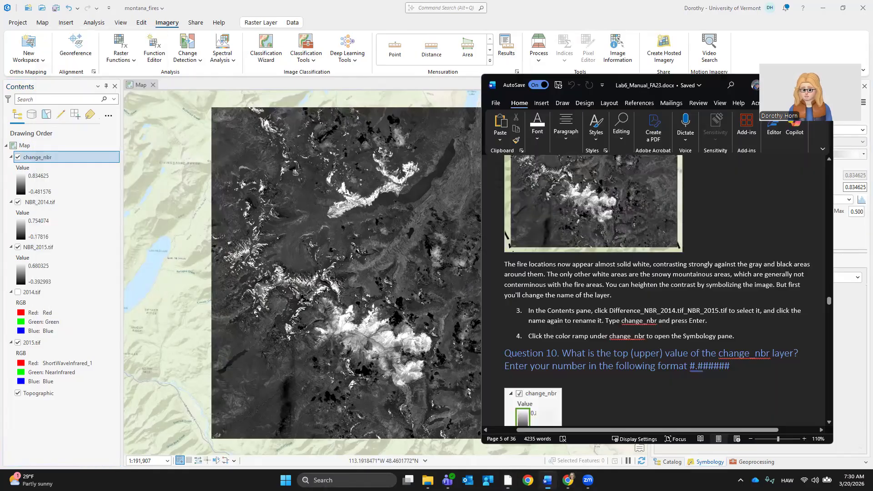
pyautogui.scroll(-3, 684, 337)
pyautogui.scroll(-3, 685, 336)
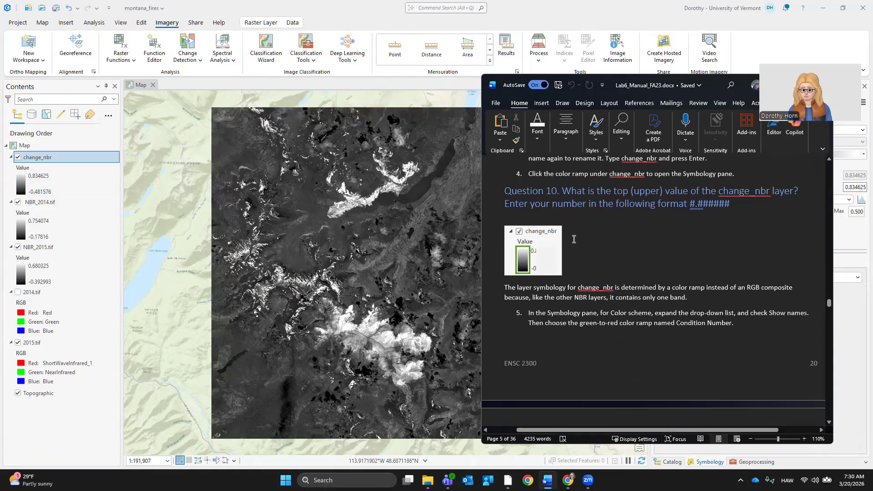
pyautogui.scroll(-2, 588, 259)
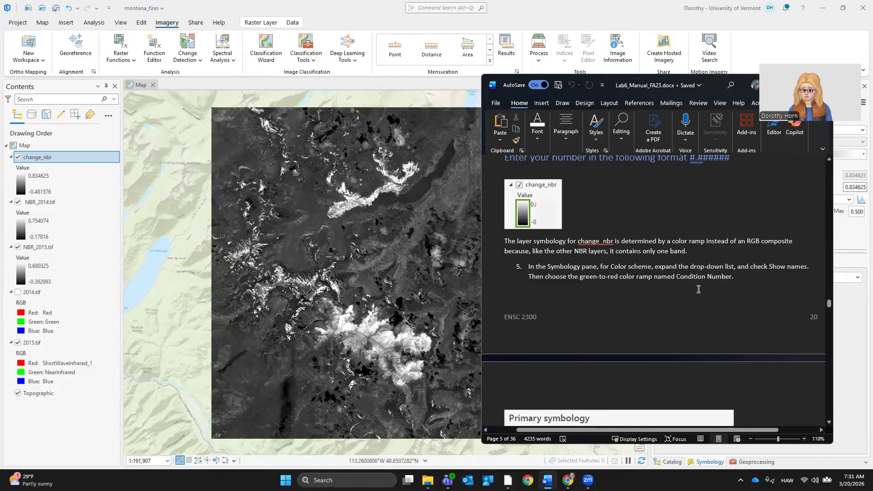
pyautogui.scroll(-1, 697, 292)
pyautogui.scroll(-1, 698, 291)
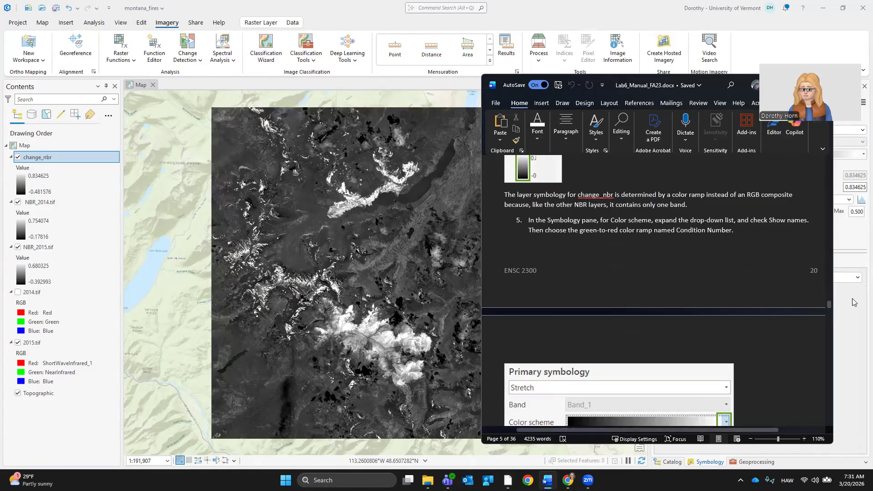
# Switch to ArcGIS Pro, show the color scheme names for change_nbr and look through the list for the Condition Number ramp
pyautogui.click(843, 314)
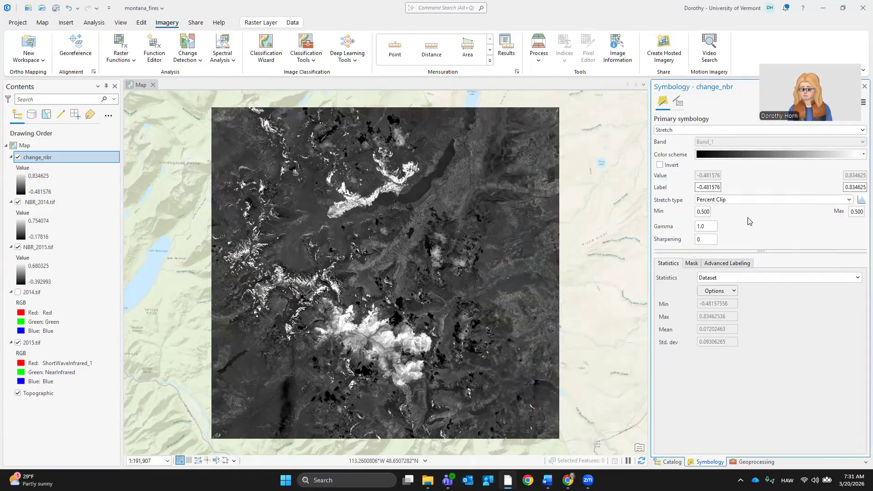
pyautogui.click(861, 156)
pyautogui.click(701, 306)
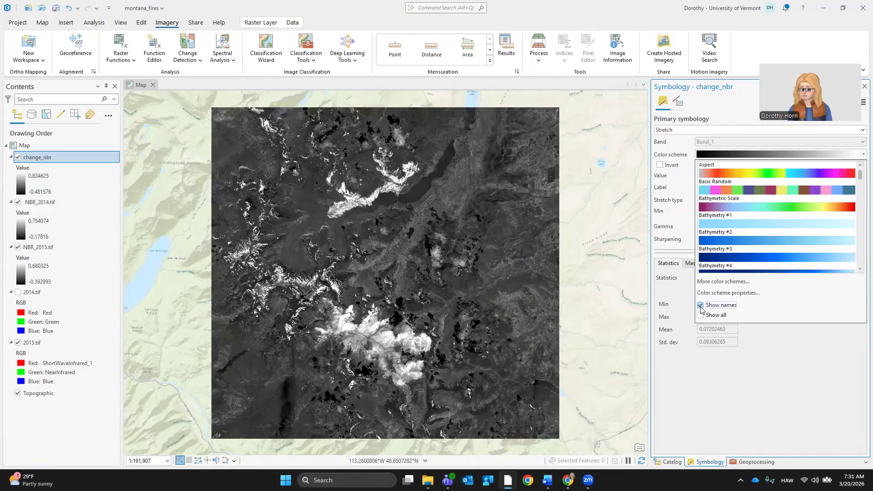
pyautogui.scroll(-3, 769, 198)
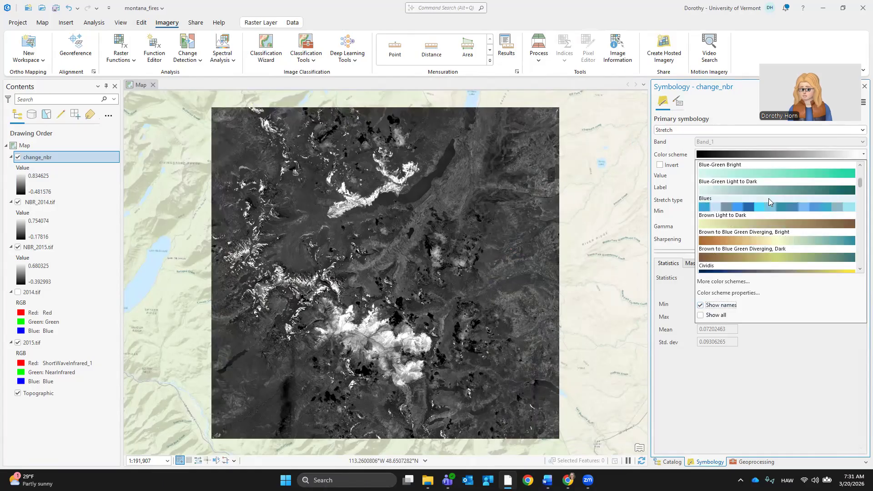
pyautogui.scroll(-5, 768, 198)
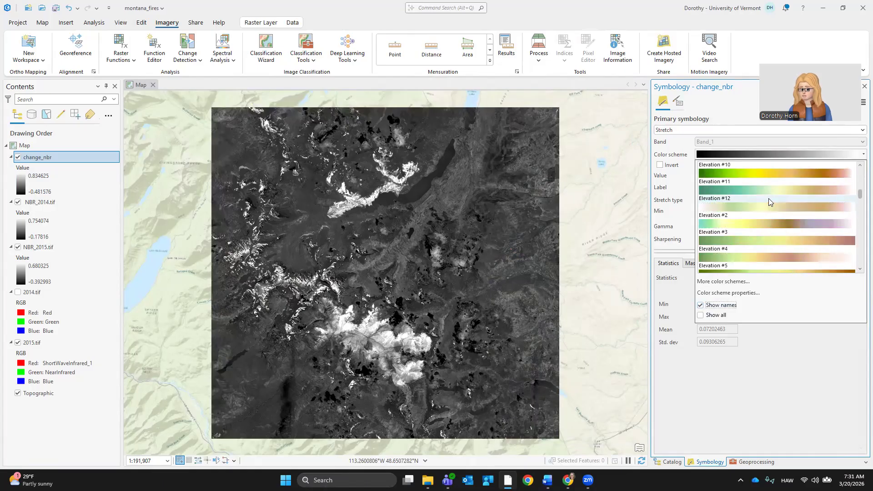
pyautogui.scroll(-3, 768, 199)
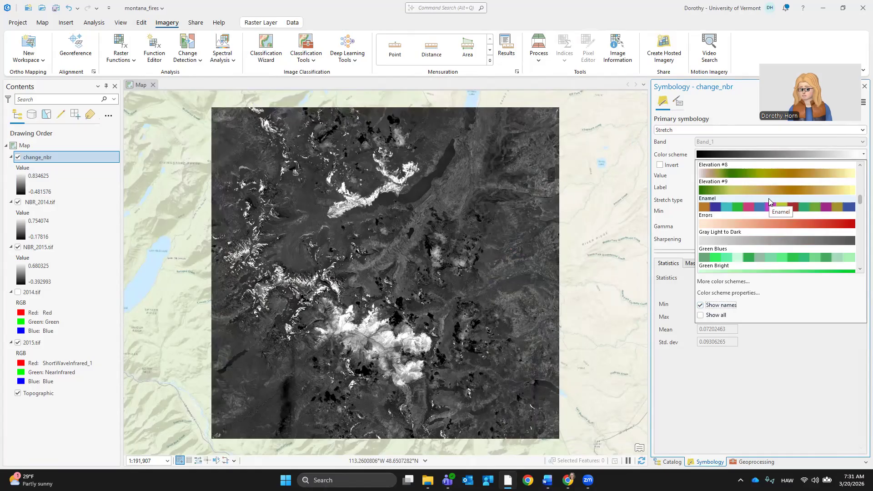
pyautogui.scroll(-3, 768, 200)
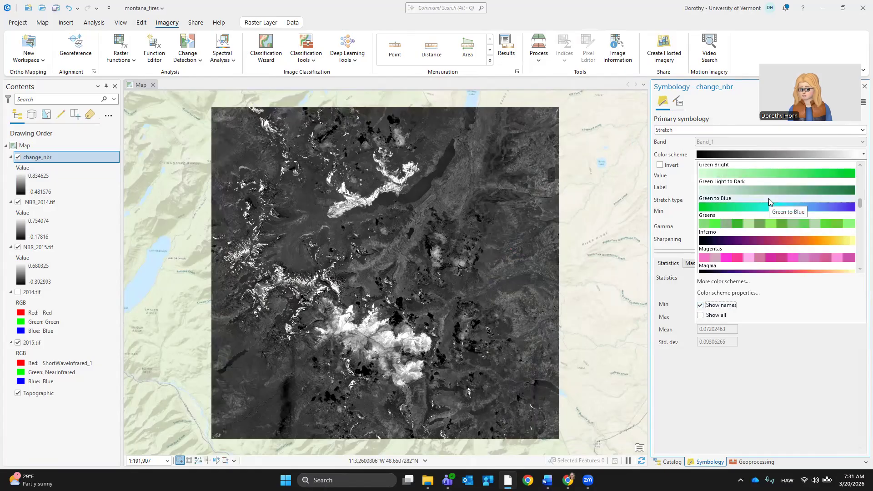
pyautogui.scroll(-5, 769, 198)
pyautogui.scroll(-5, 769, 199)
pyautogui.scroll(-8, 769, 201)
pyautogui.scroll(-2, 768, 198)
pyautogui.scroll(-4, 769, 198)
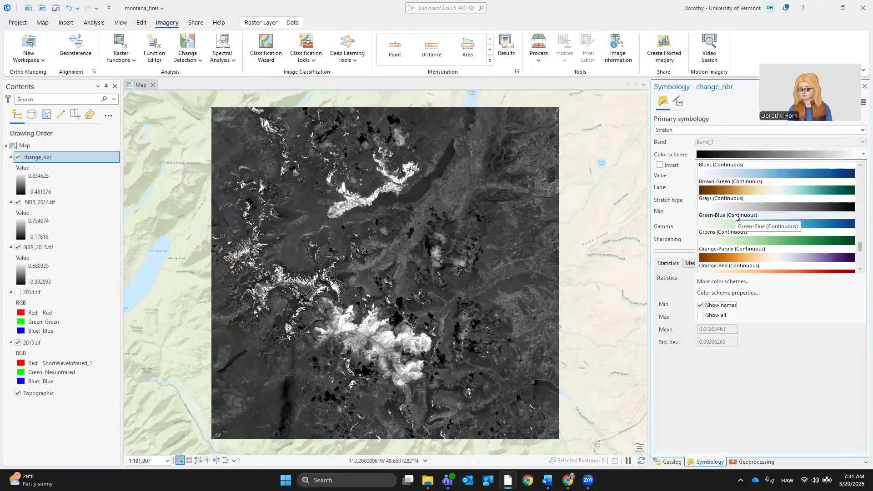
# Look through the named color schemes available for the change_nbr layer for a suitable green-to-red ramp
pyautogui.scroll(-4, 736, 217)
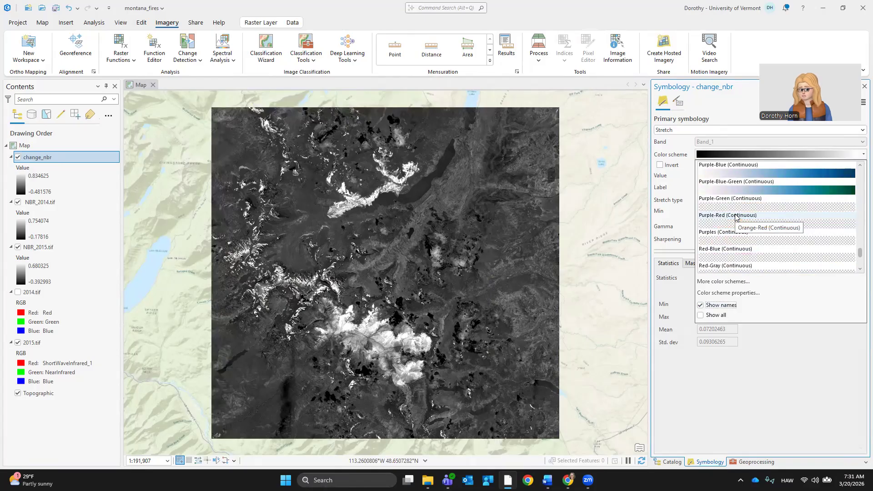
pyautogui.scroll(-3, 736, 217)
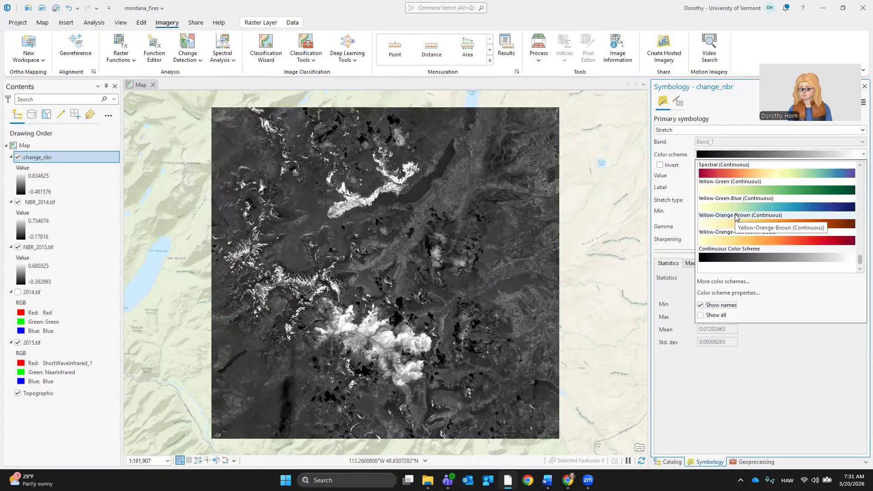
pyautogui.scroll(7, 736, 217)
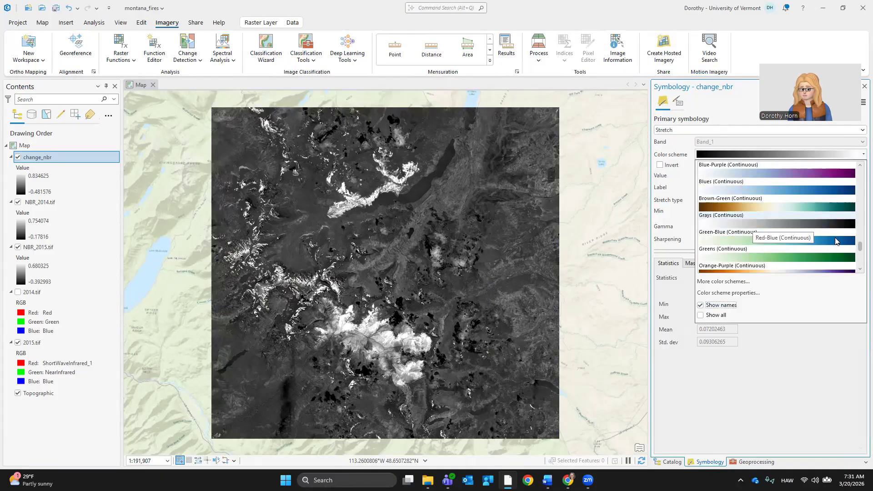
pyautogui.moveTo(859, 245); pyautogui.dragTo(858, 169)
pyautogui.scroll(-1, 743, 204)
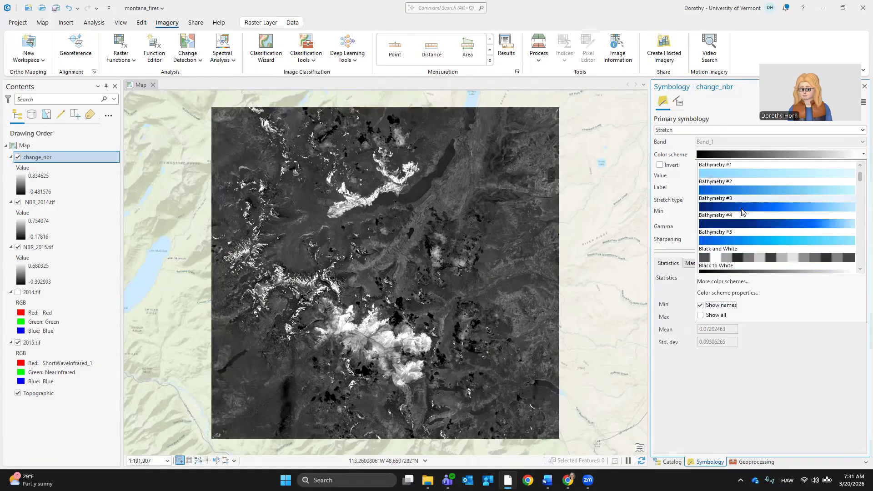
pyautogui.scroll(-4, 742, 212)
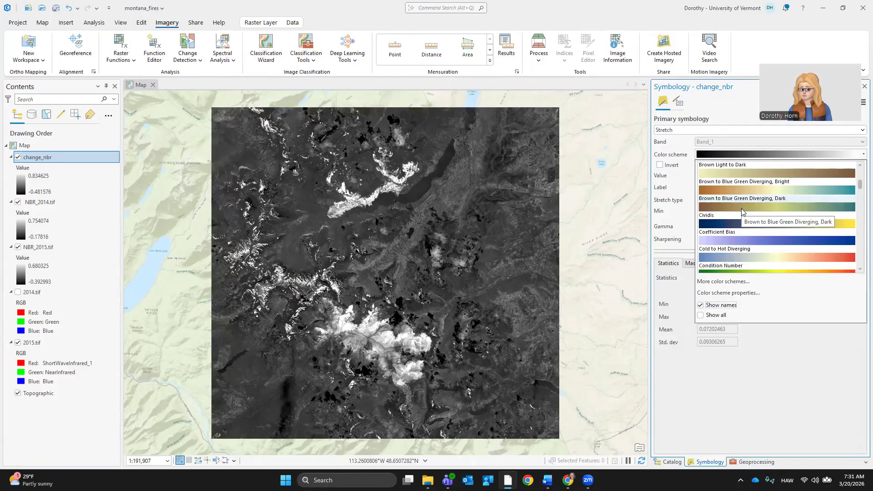
pyautogui.scroll(-3, 742, 208)
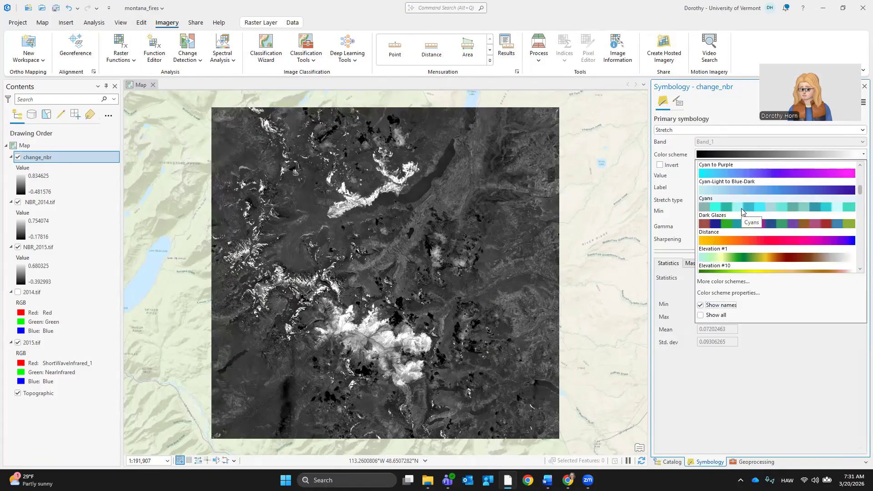
pyautogui.scroll(-4, 741, 211)
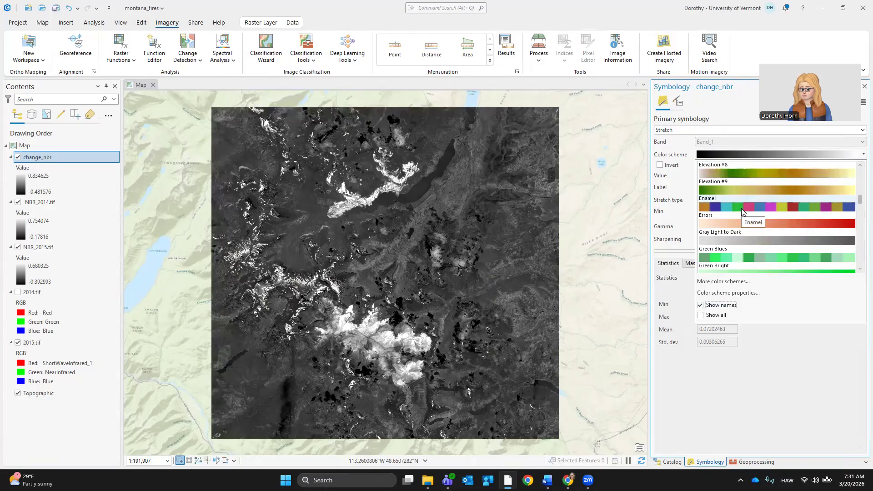
pyautogui.scroll(-1, 742, 210)
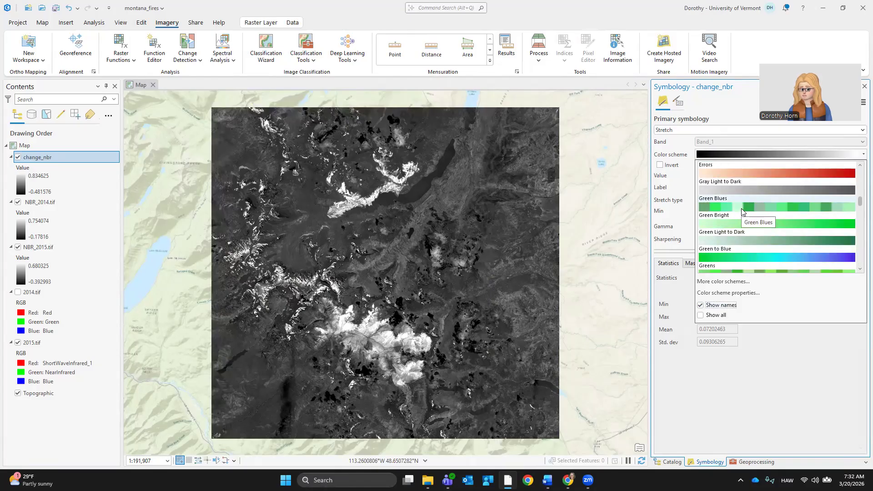
pyautogui.scroll(-1, 742, 212)
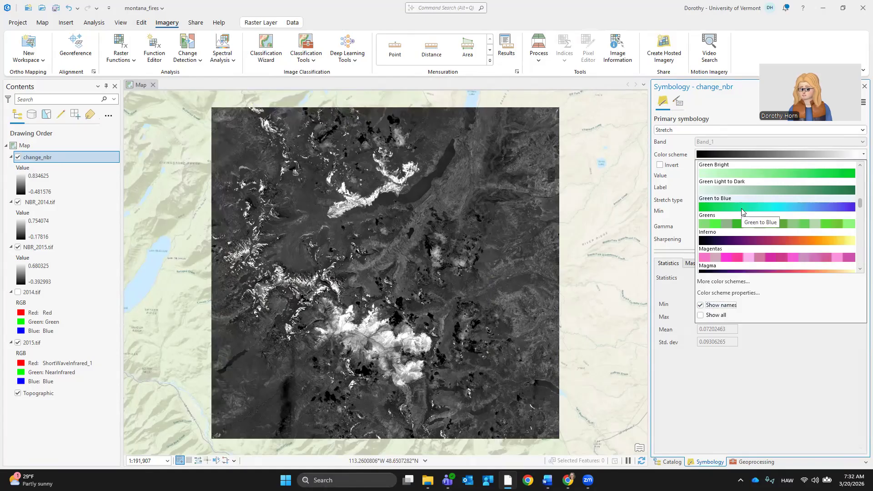
pyautogui.scroll(-1, 741, 209)
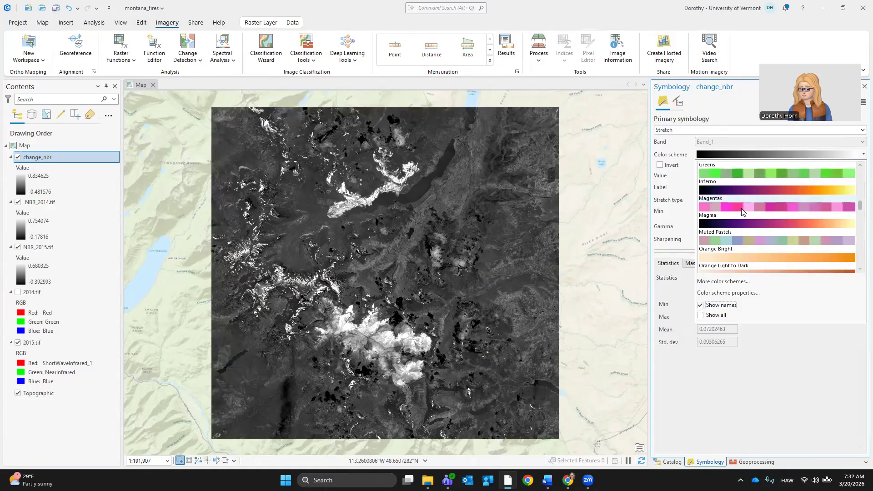
pyautogui.scroll(-1, 742, 210)
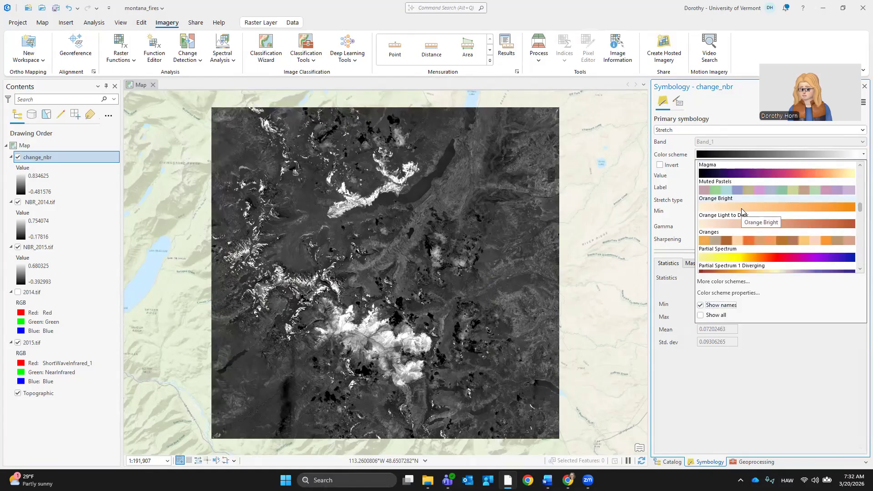
pyautogui.scroll(-4, 741, 208)
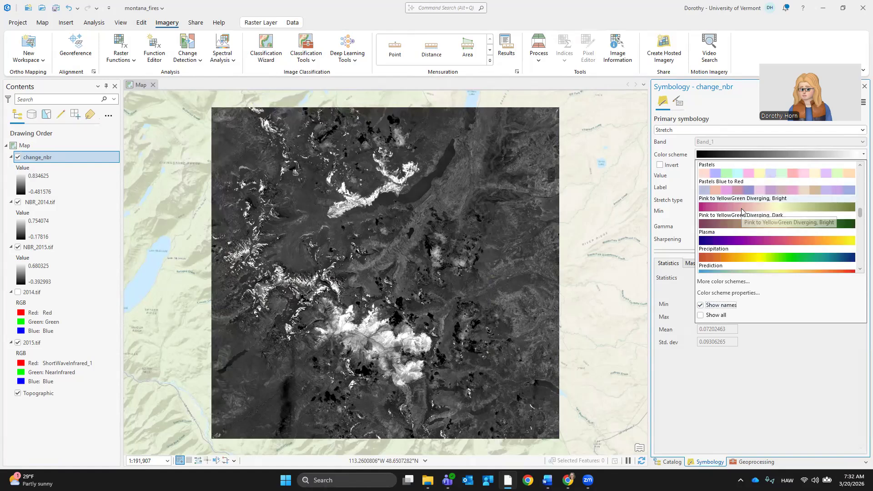
pyautogui.scroll(-4, 741, 208)
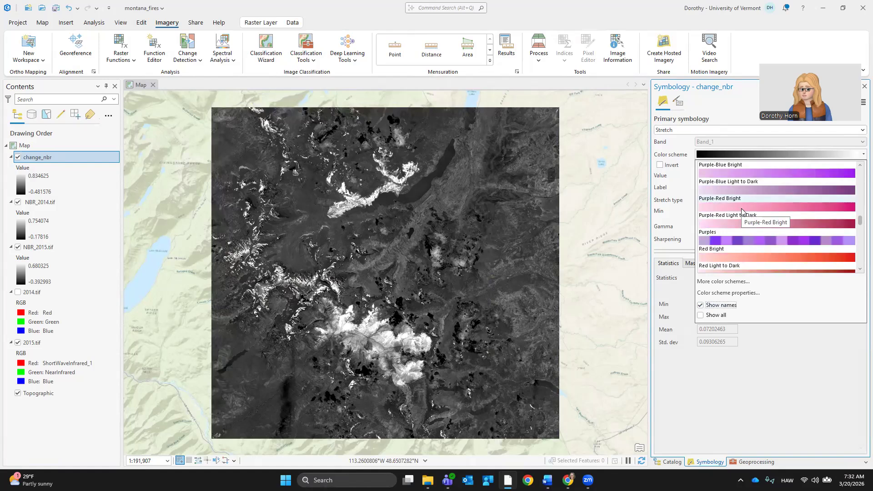
pyautogui.scroll(-2, 741, 208)
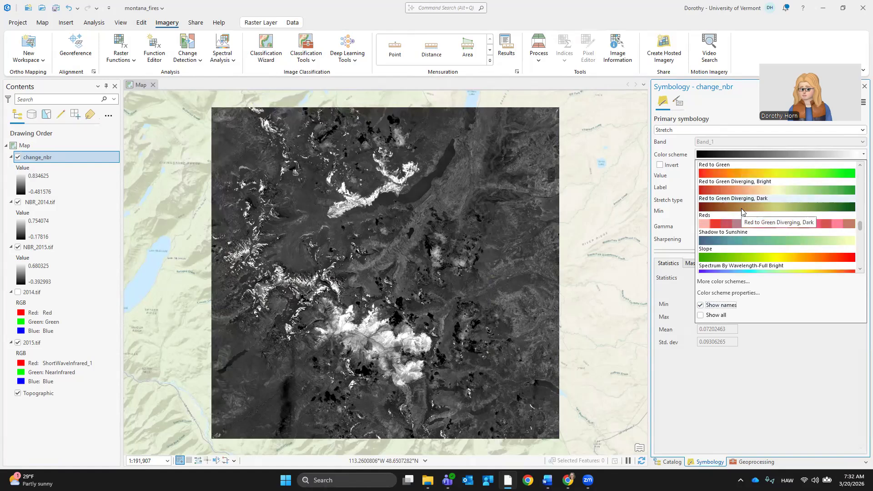
pyautogui.scroll(-2, 742, 210)
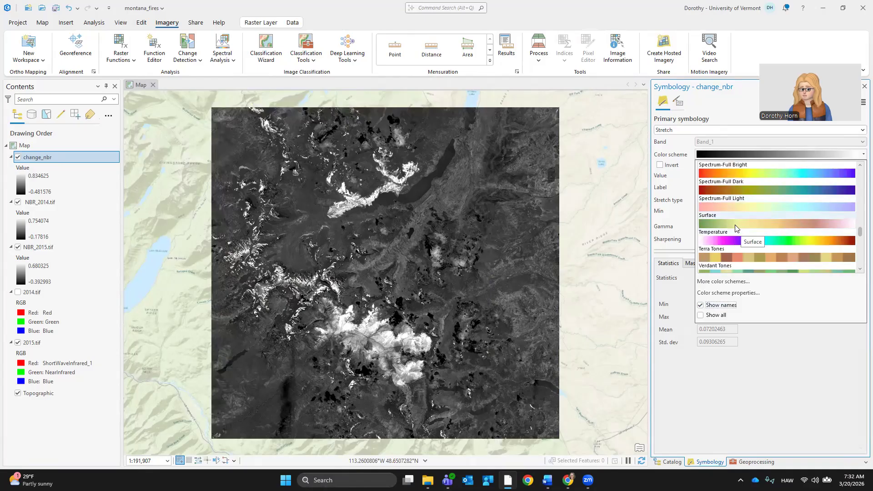
pyautogui.scroll(-4, 741, 231)
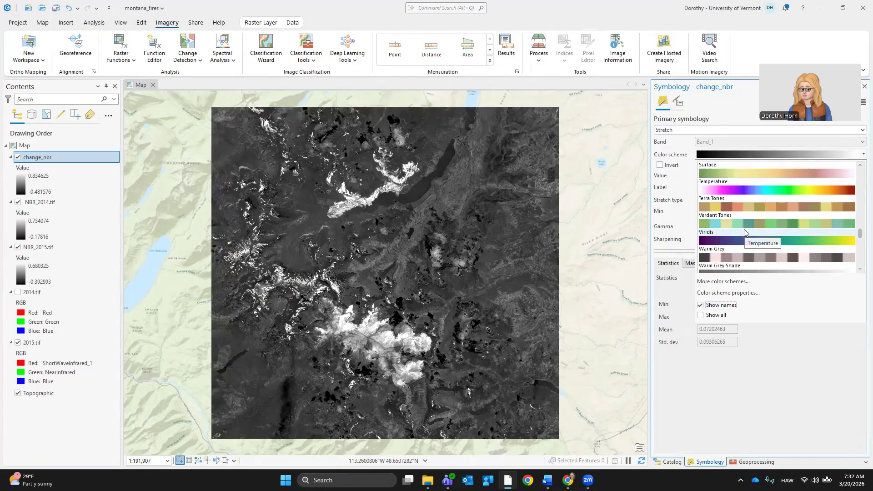
pyautogui.scroll(-2, 750, 236)
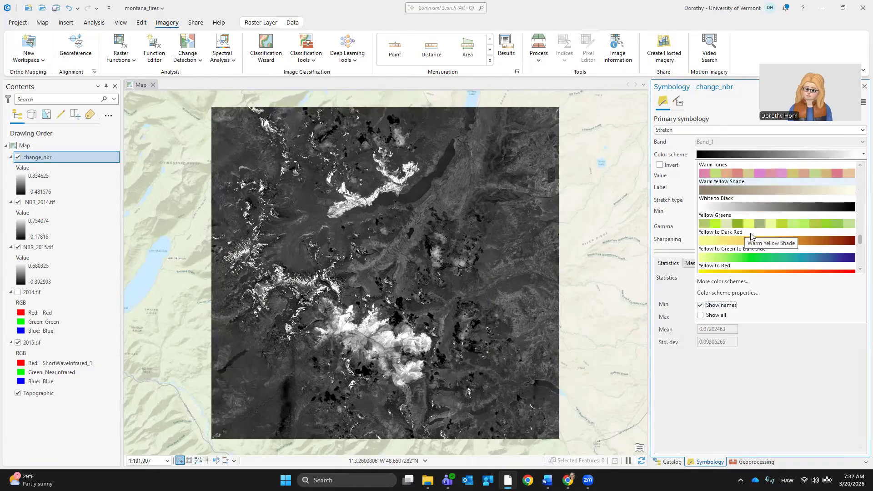
pyautogui.scroll(-3, 751, 236)
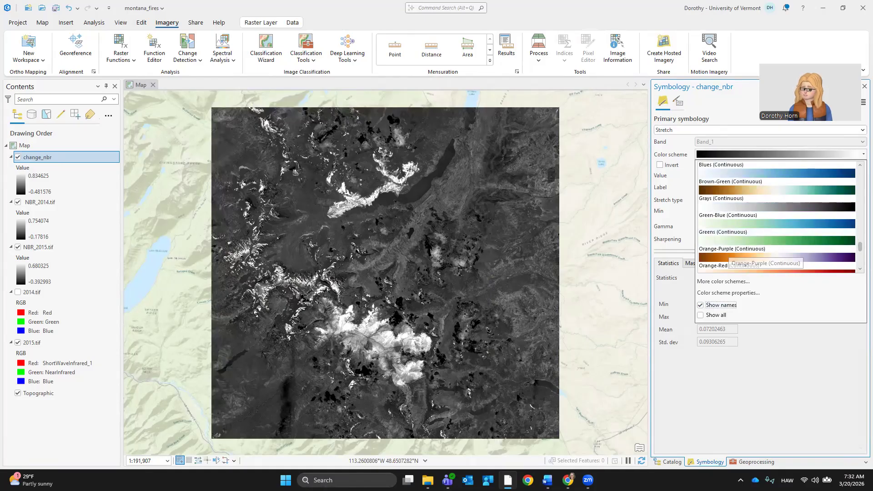
# Check the ramp name in Lab6_Manual_FA23.docx, apply the Condition Number color scheme to the change_nbr layer, and save the project
pyautogui.click(548, 480)
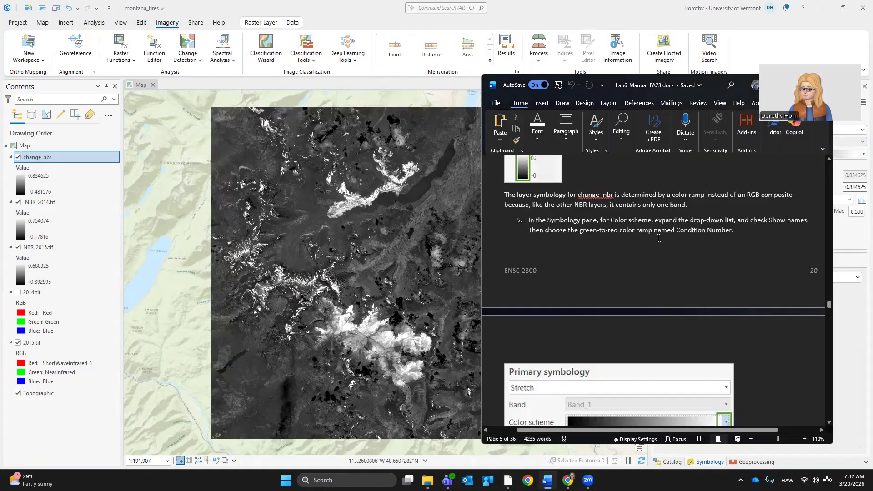
pyautogui.click(858, 334)
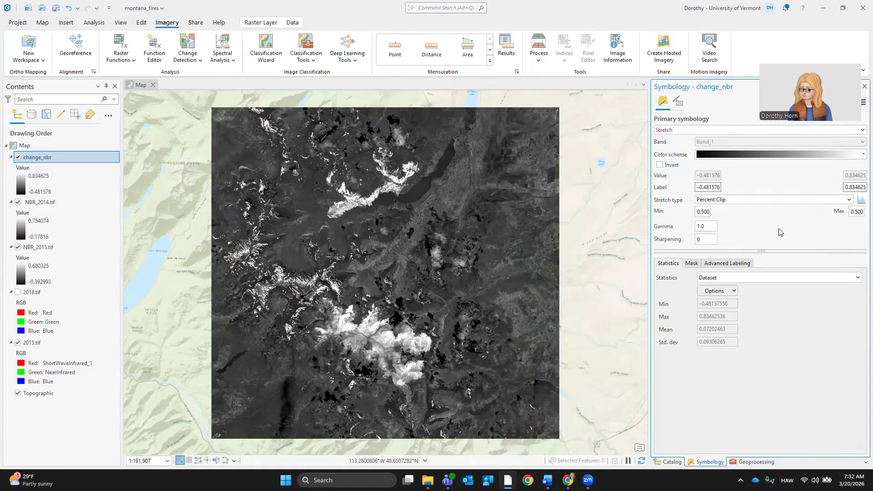
pyautogui.click(863, 154)
pyautogui.scroll(-10, 774, 213)
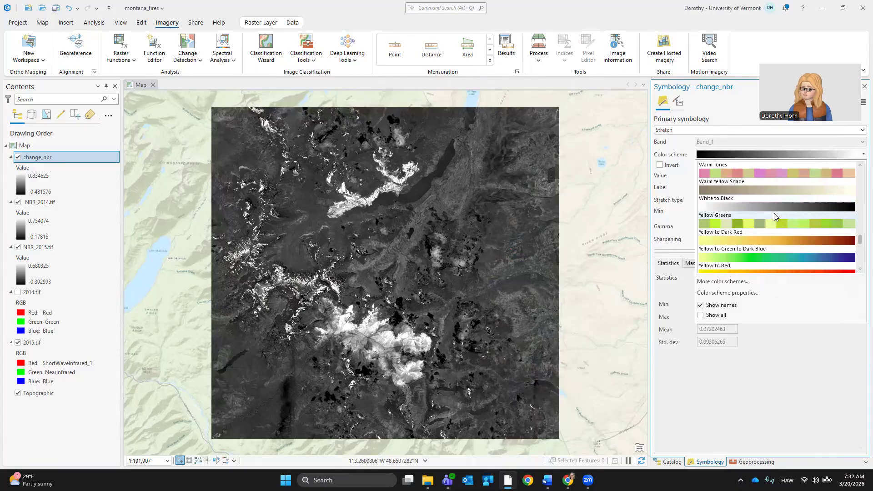
pyautogui.scroll(10, 764, 217)
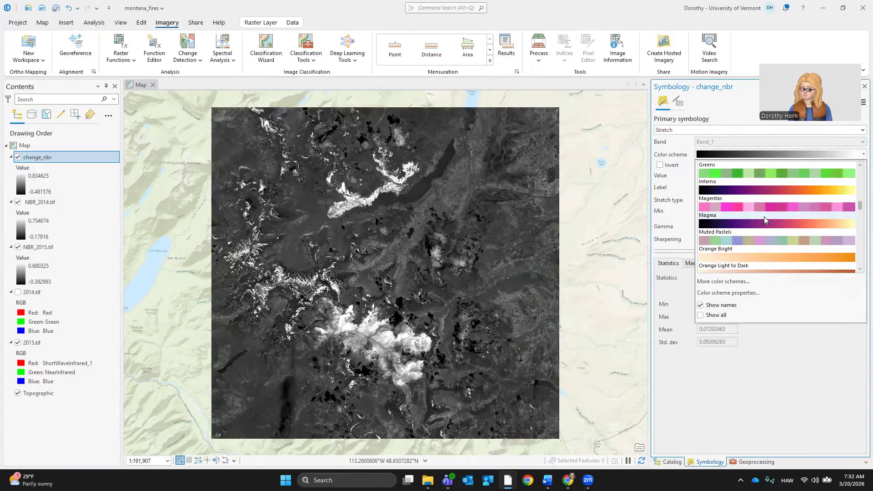
pyautogui.scroll(5, 764, 217)
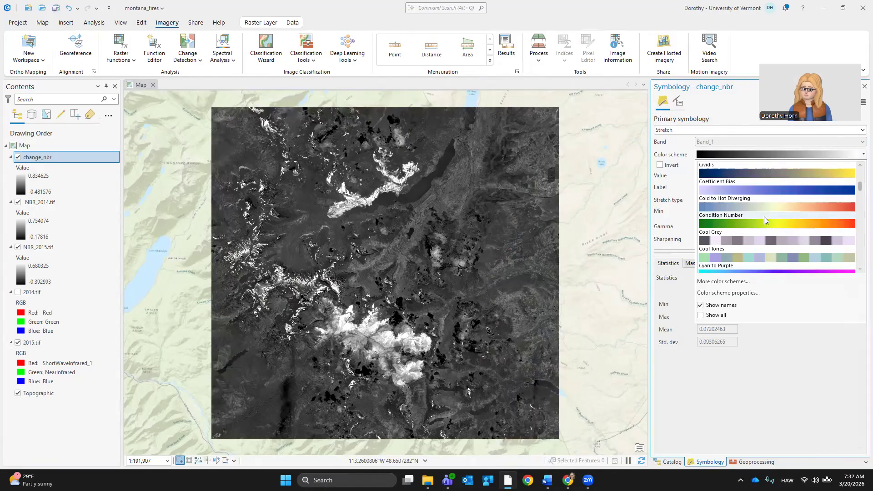
pyautogui.click(759, 217)
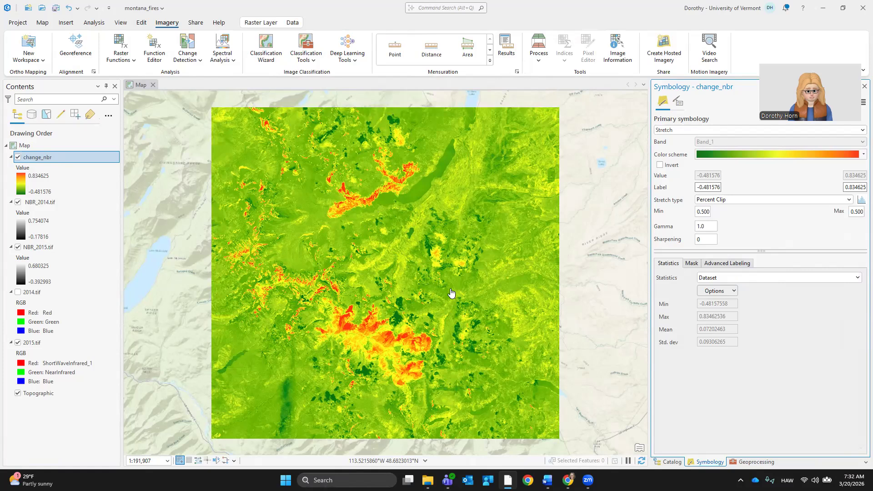
pyautogui.click(54, 8)
# Switch to Lab6_Manual_FA23.docx in Word and read the instruction that follows the color scheme selection
pyautogui.click(548, 480)
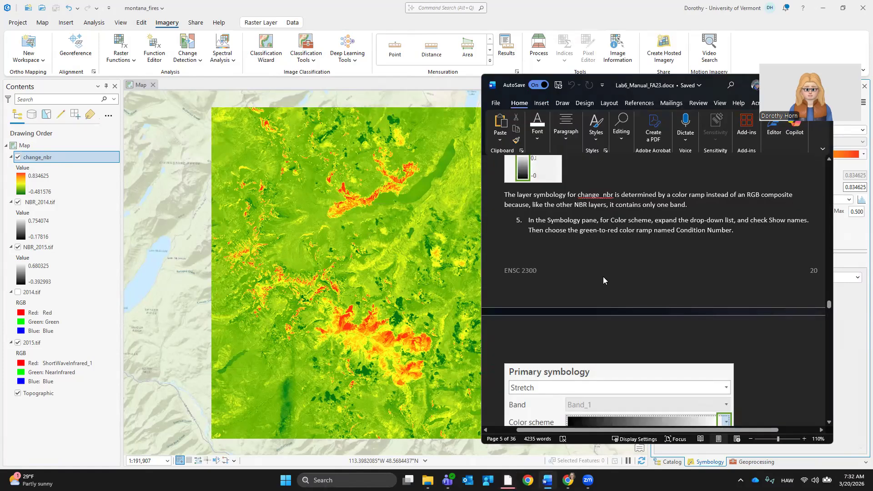
pyautogui.scroll(-6, 669, 280)
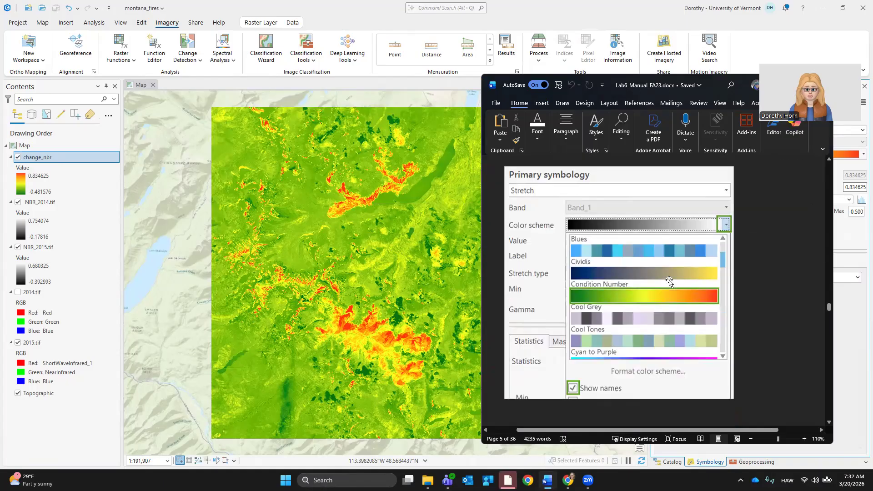
pyautogui.scroll(-4, 670, 280)
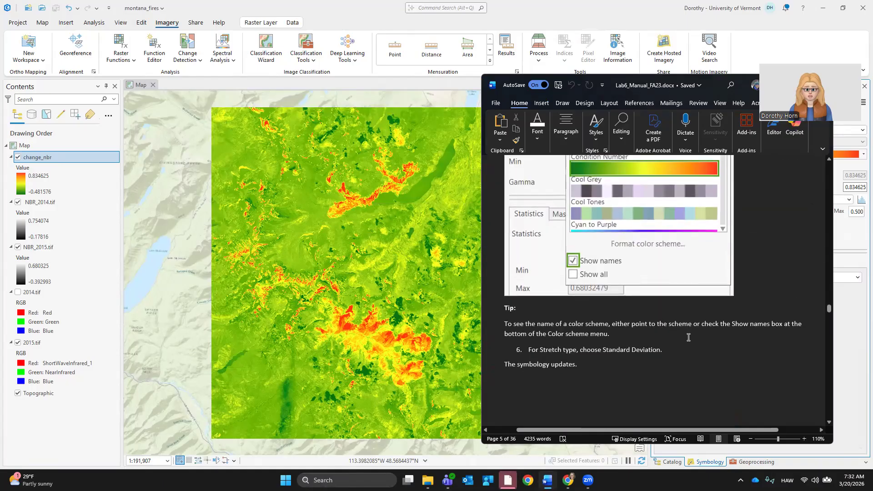
pyautogui.scroll(-1, 688, 337)
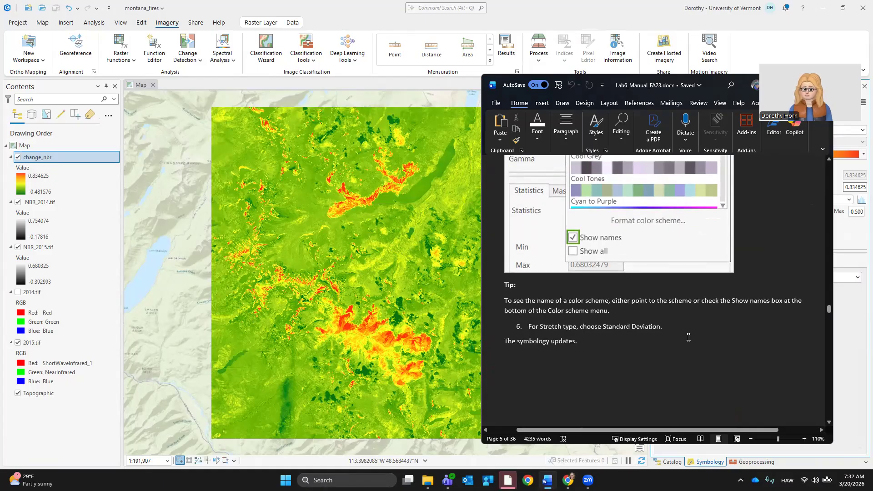
# Return to ArcGIS Pro and check the primary symbology options for change_nbr, keeping Stretch
pyautogui.click(850, 328)
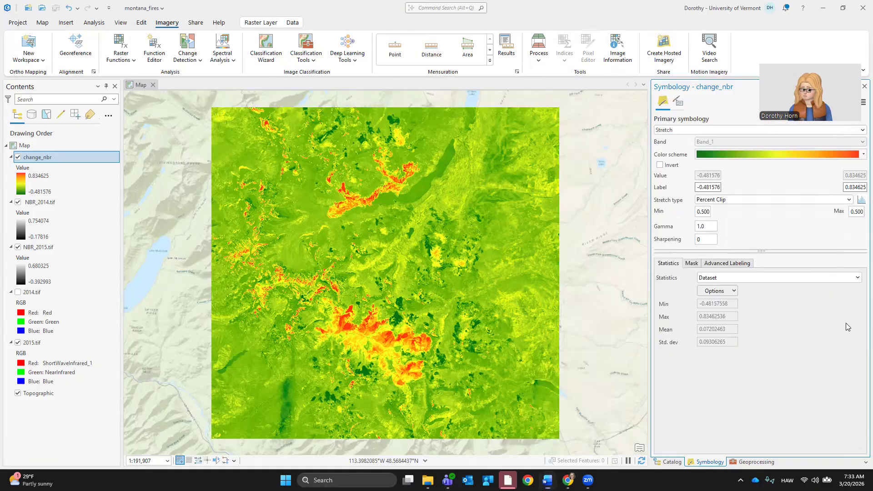
pyautogui.click(677, 128)
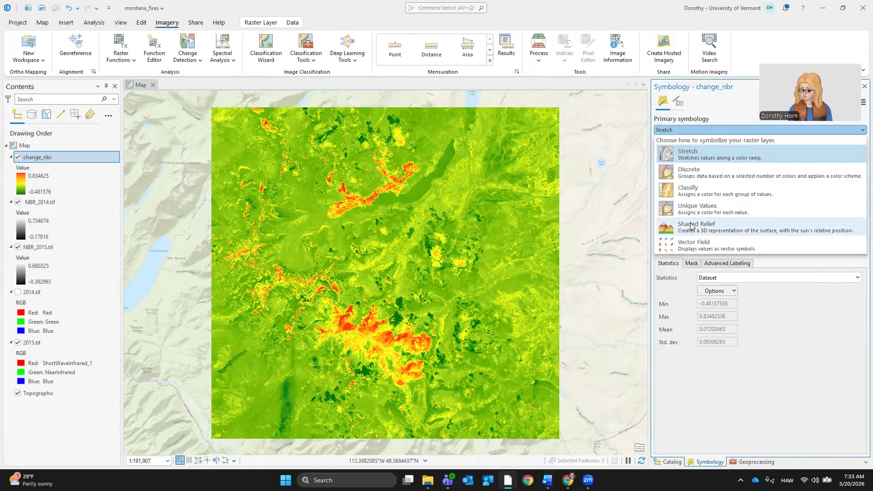
pyautogui.click(705, 154)
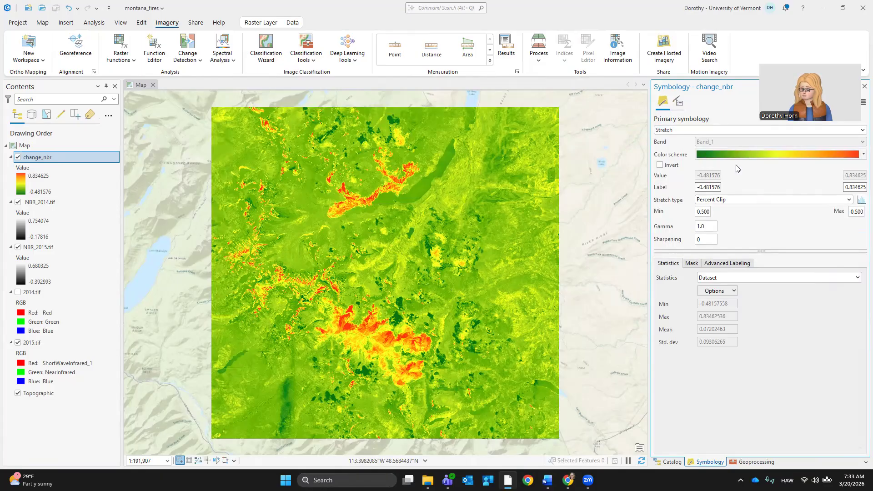
# Switch back to the Word lab manual and review step 6 on the stretch type and the steps after it
pyautogui.click(547, 480)
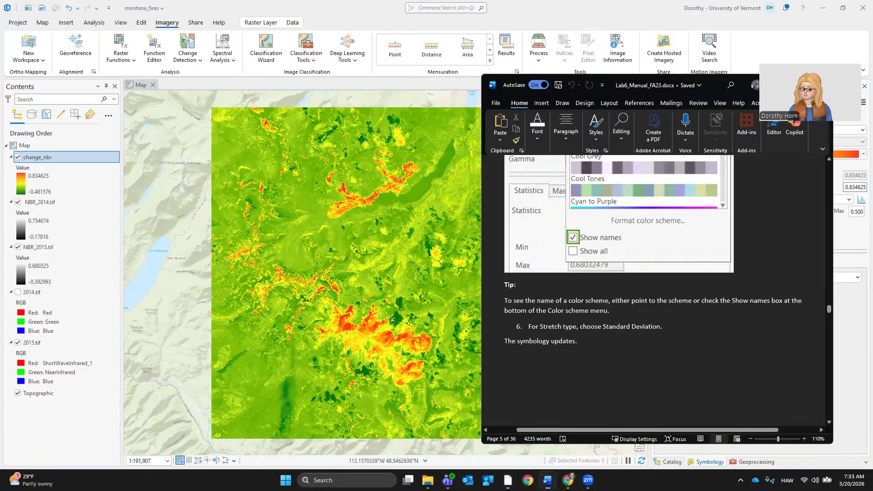
pyautogui.scroll(-6, 724, 340)
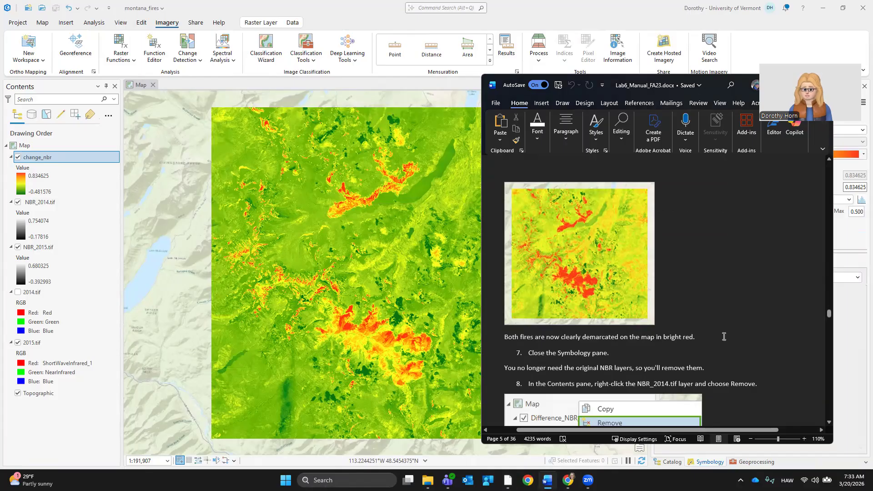
pyautogui.scroll(-3, 724, 335)
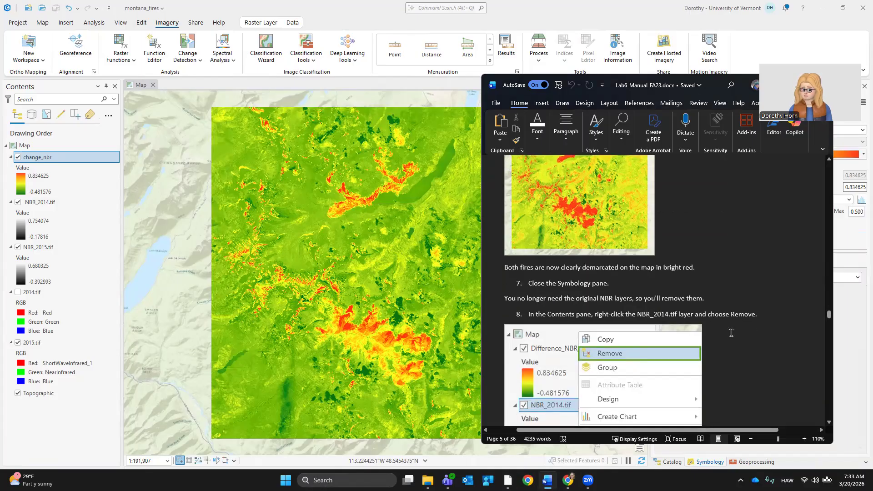
pyautogui.scroll(8, 731, 333)
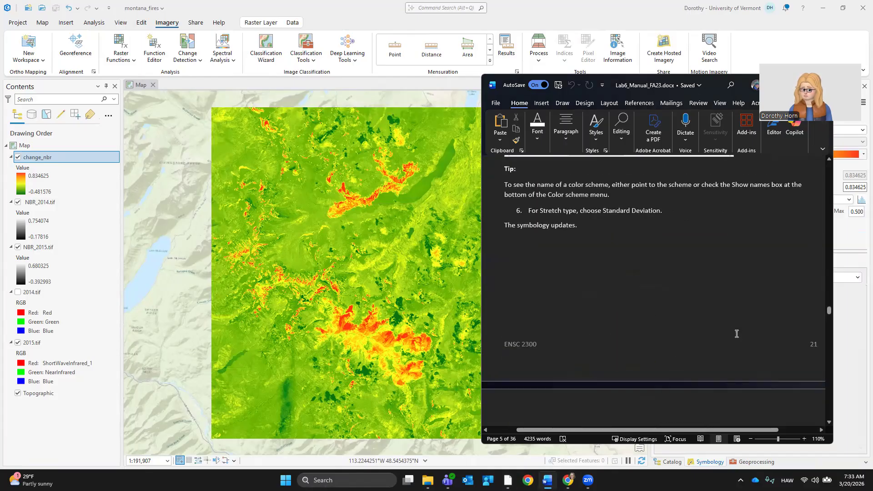
# Recheck step 6 of the lab manual, return to ArcGIS Pro and set the change_nbr stretch type to Standard Deviation
pyautogui.scroll(2, 736, 334)
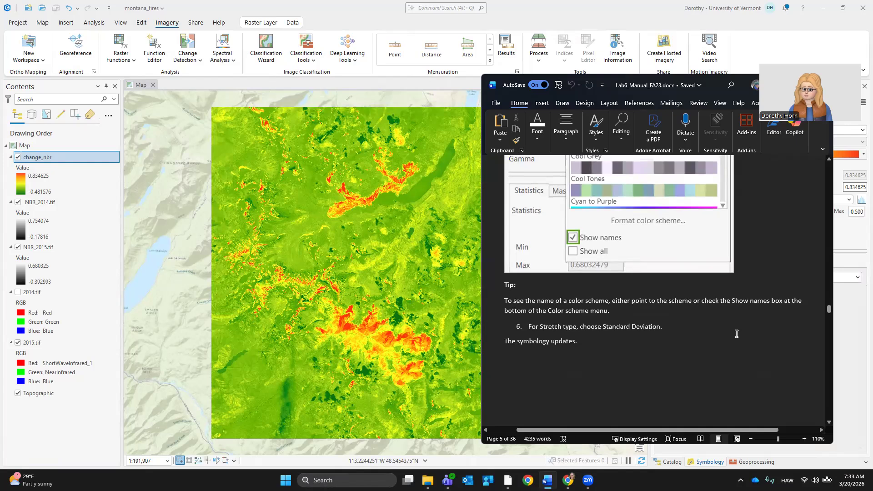
pyautogui.scroll(-3, 737, 334)
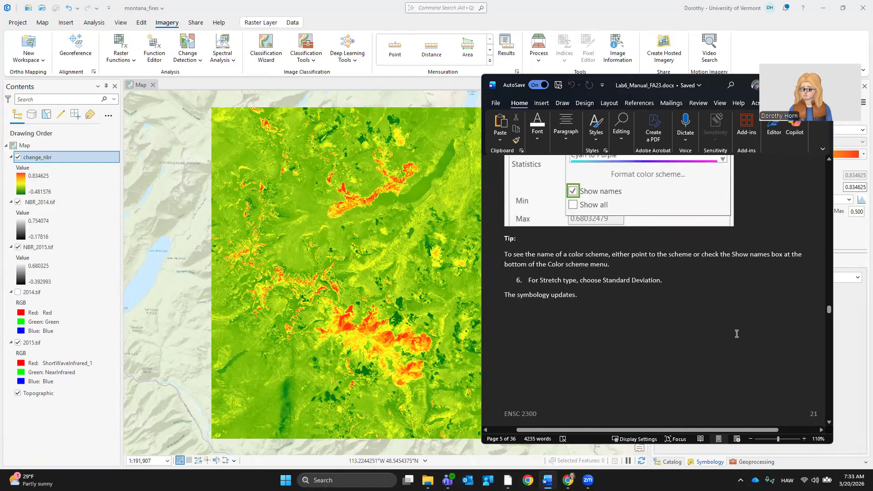
pyautogui.click(857, 313)
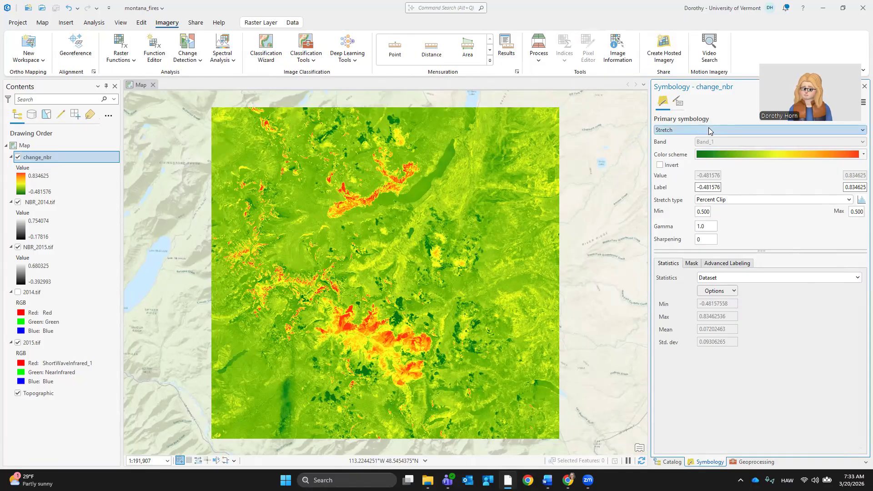
pyautogui.click(852, 282)
pyautogui.click(852, 282)
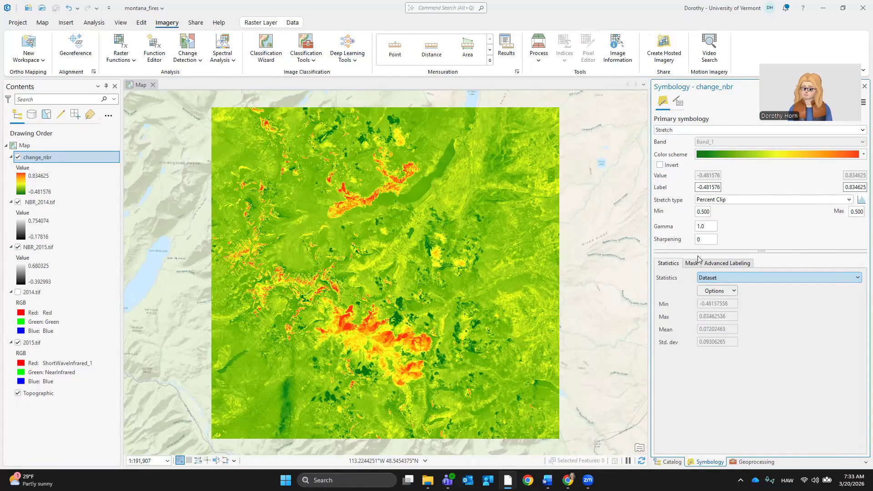
pyautogui.click(753, 200)
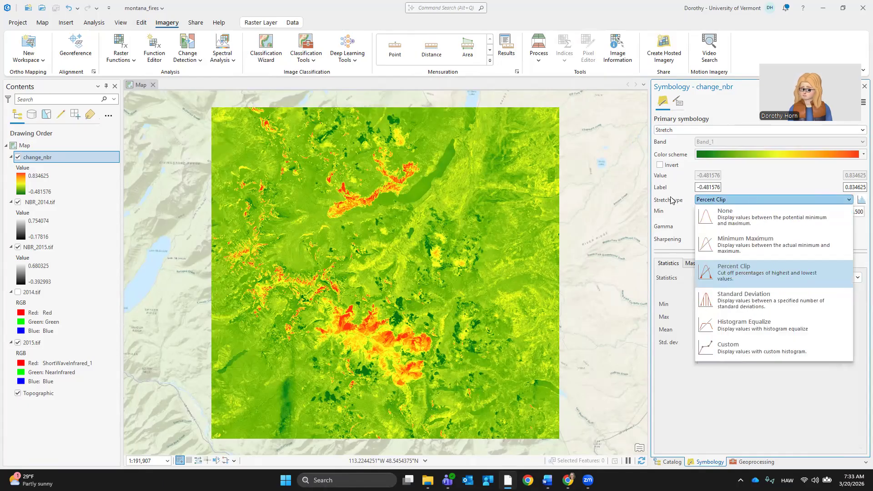
pyautogui.click(740, 302)
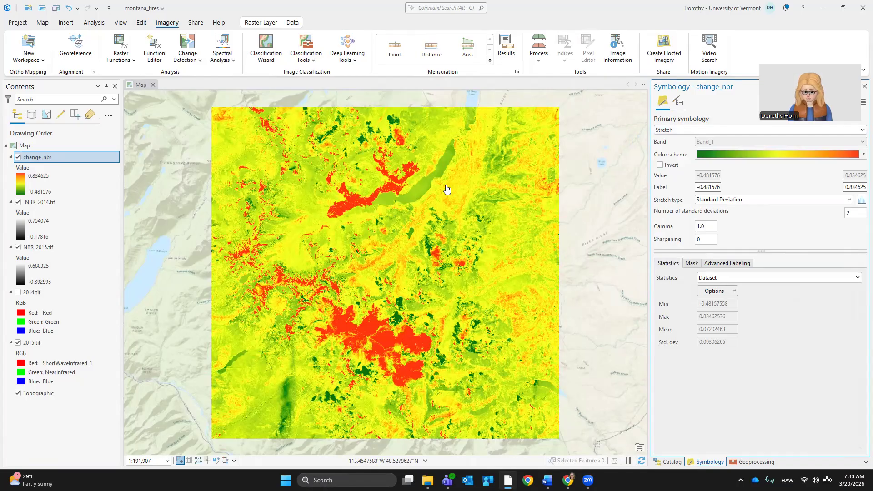
# Switch to Lab6_Manual_FA23.docx in Word and read steps 7 to 10 on finishing the symbology and cleaning up layers
pyautogui.click(548, 480)
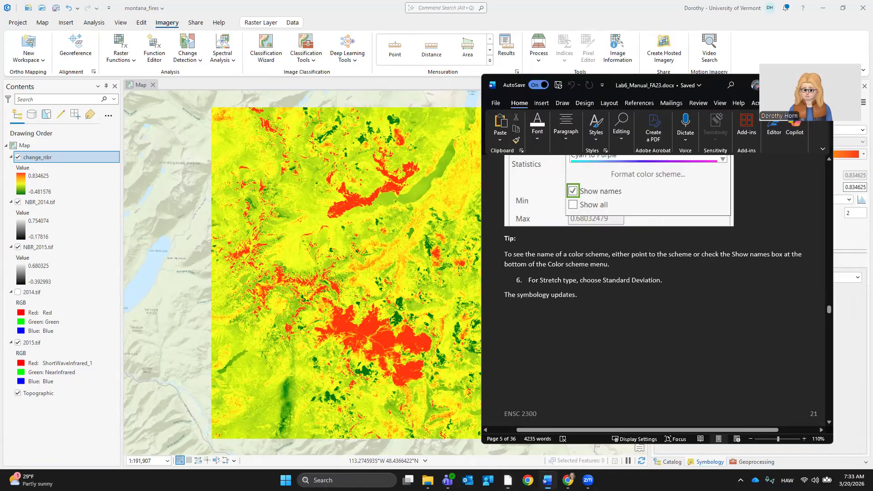
pyautogui.scroll(-10, 634, 338)
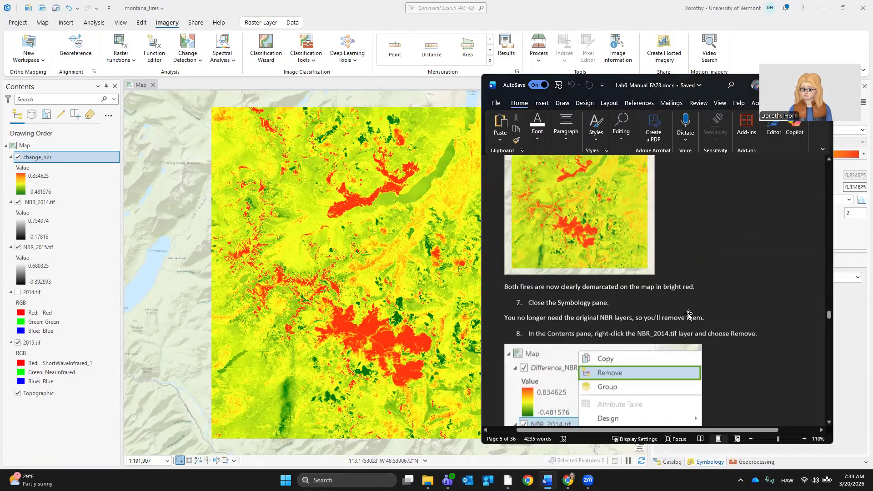
pyautogui.scroll(-1, 729, 323)
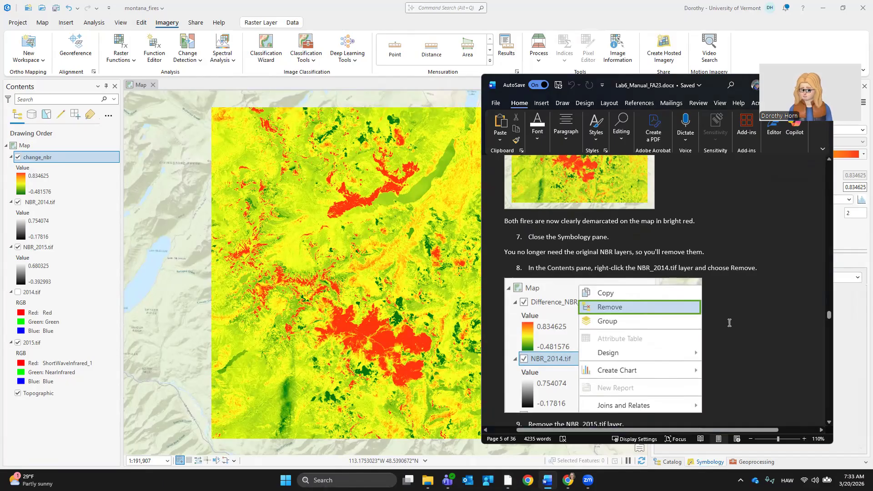
pyautogui.scroll(-4, 730, 323)
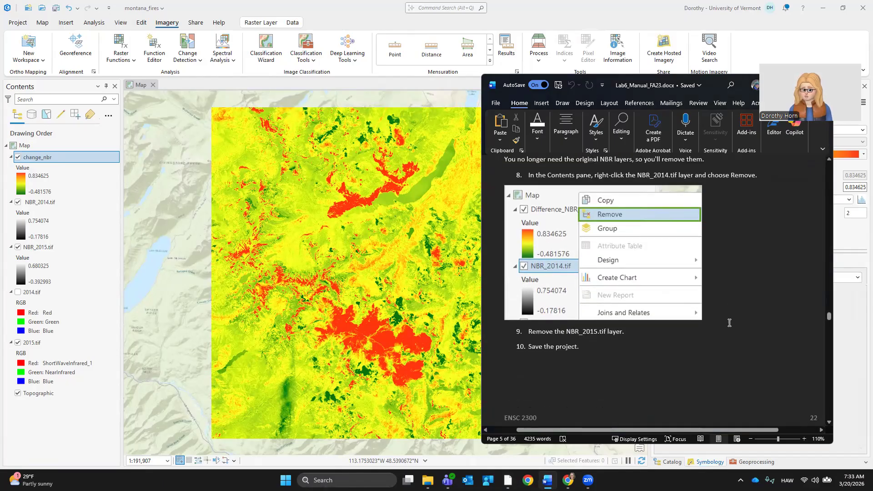
pyautogui.scroll(-7, 729, 323)
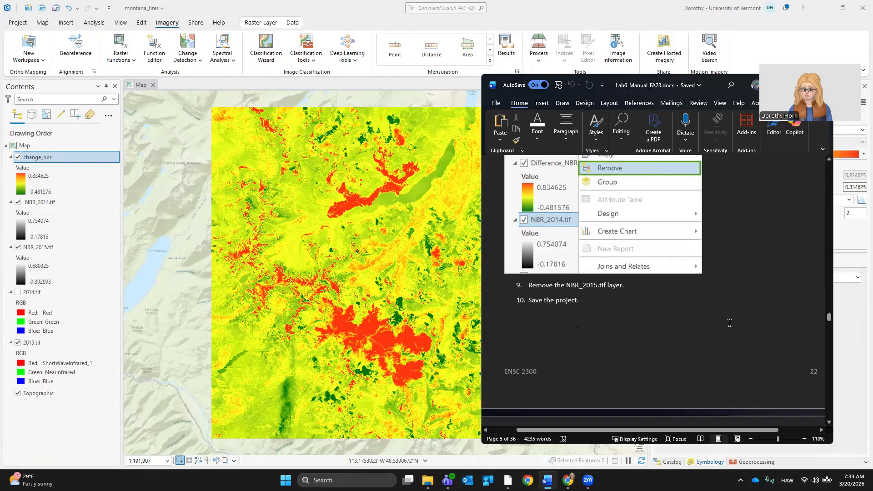
# Switch back to ArcGIS Pro and remove the NBR_2014.tif and NBR_2015.tif layers from the map
pyautogui.click(39, 202)
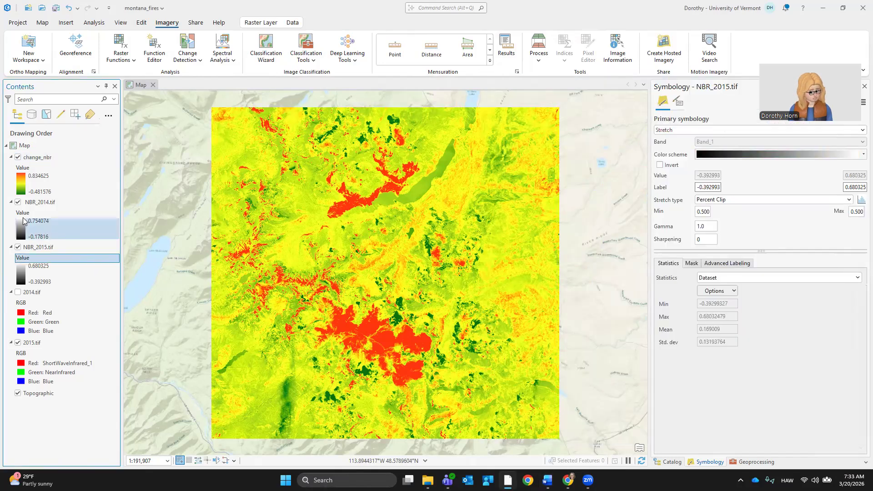
pyautogui.rightClick(39, 203)
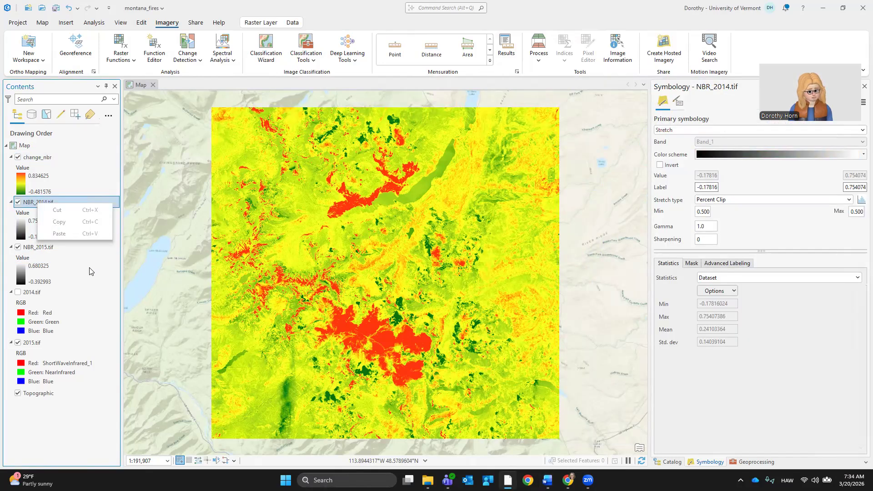
pyautogui.click(58, 204)
pyautogui.rightClick(58, 203)
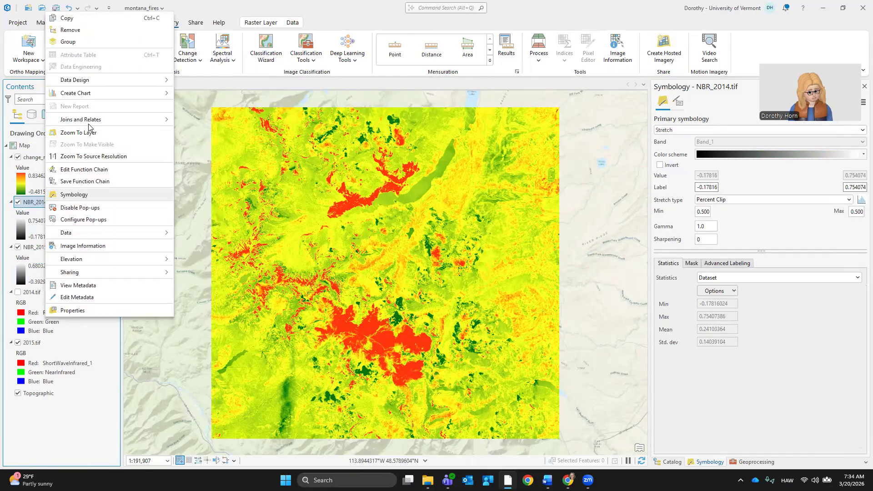
pyautogui.click(69, 29)
pyautogui.click(49, 203)
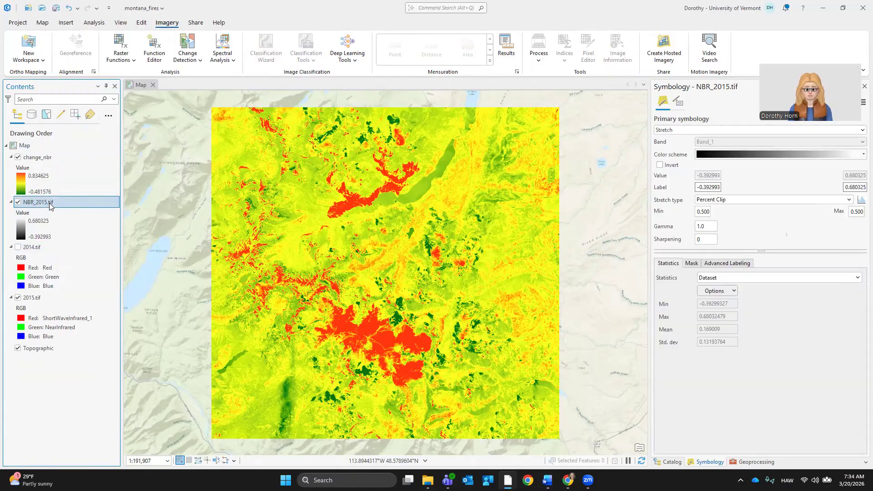
pyautogui.rightClick(49, 203)
pyautogui.click(78, 175)
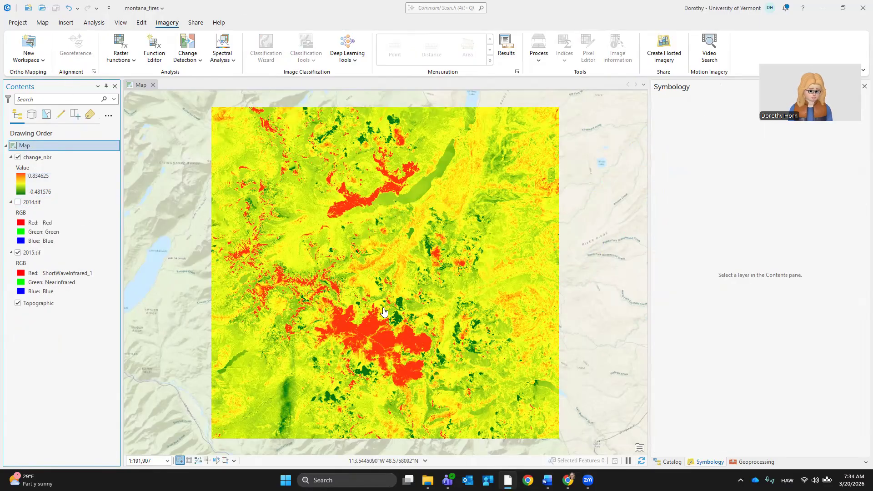
# Examine the project's databases and the raster_data files inside the commondata folder of Montana_Fires in the Catalog
pyautogui.click(668, 462)
pyautogui.click(659, 149)
pyautogui.click(666, 159)
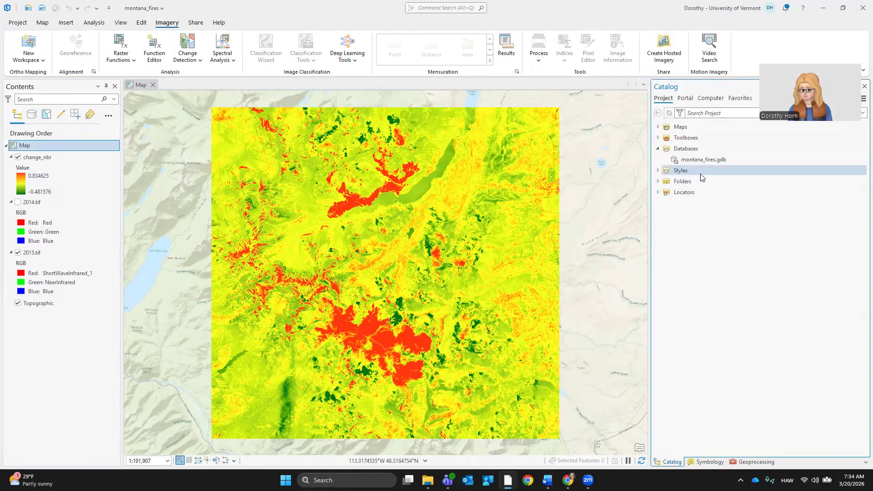
pyautogui.click(658, 182)
pyautogui.click(665, 193)
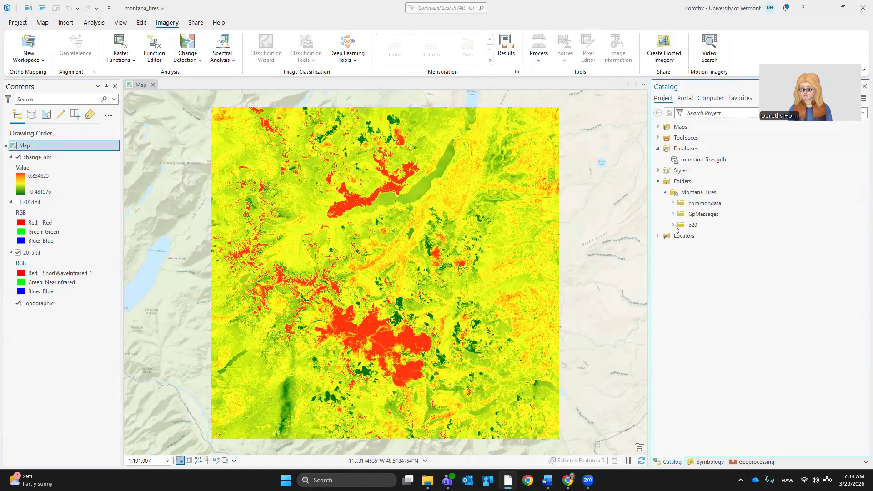
pyautogui.click(672, 203)
pyautogui.click(680, 214)
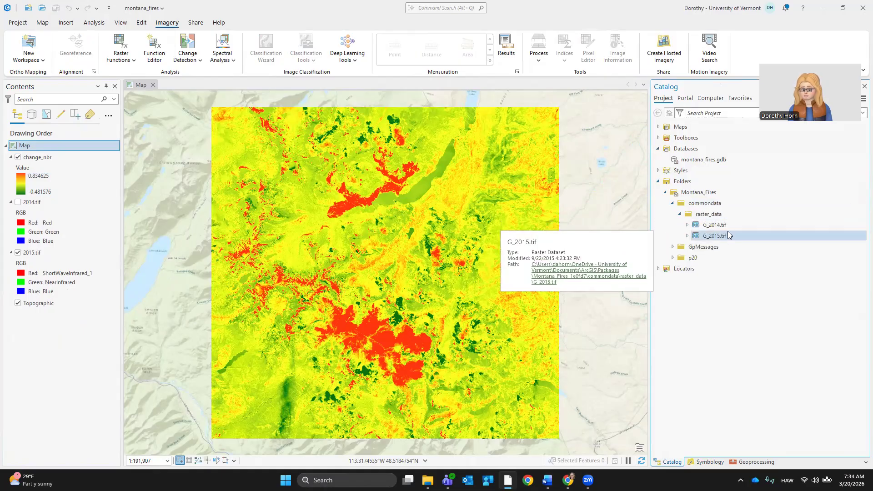
pyautogui.click(666, 193)
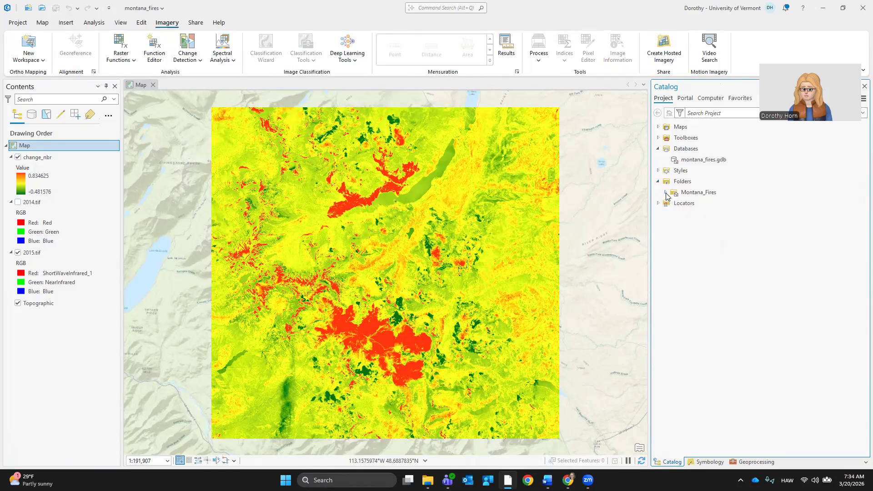
# Close the Symbology pane, switch to the Word lab manual and read Questions 11 and 12 and the start of Part II
pyautogui.click(710, 462)
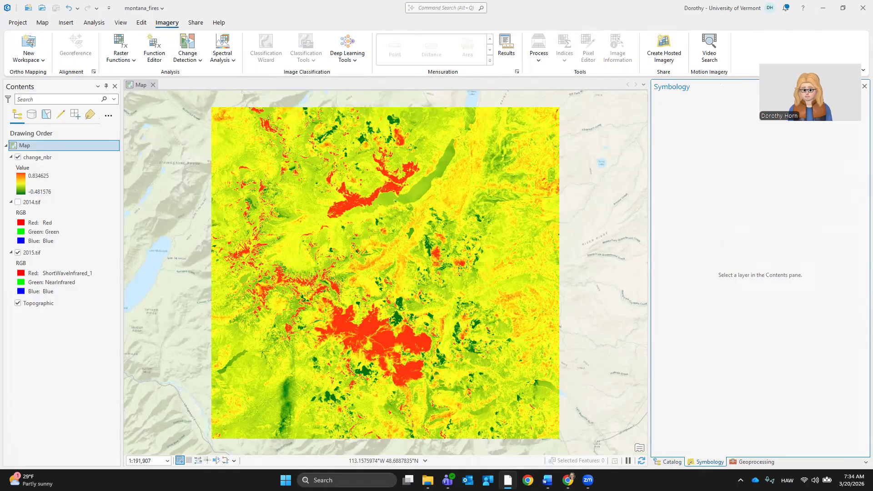
pyautogui.hotkey('alt', 'Tab')
pyautogui.scroll(-3, 687, 242)
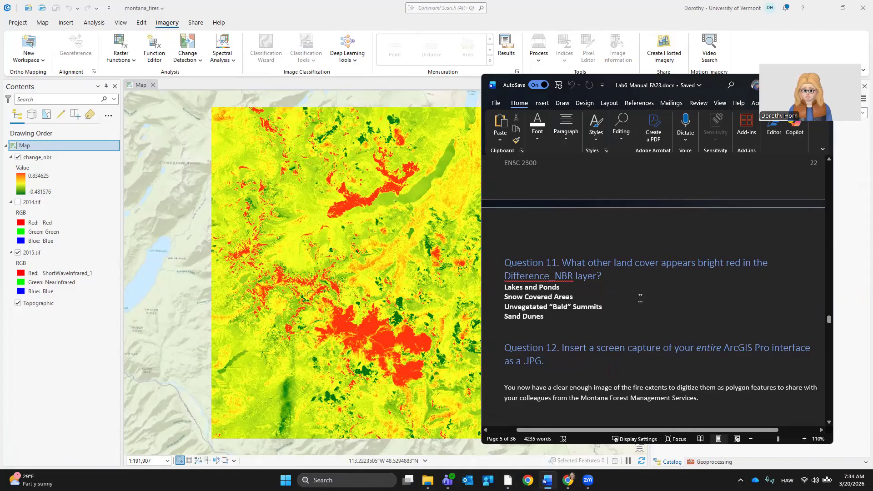
pyautogui.scroll(-3, 640, 298)
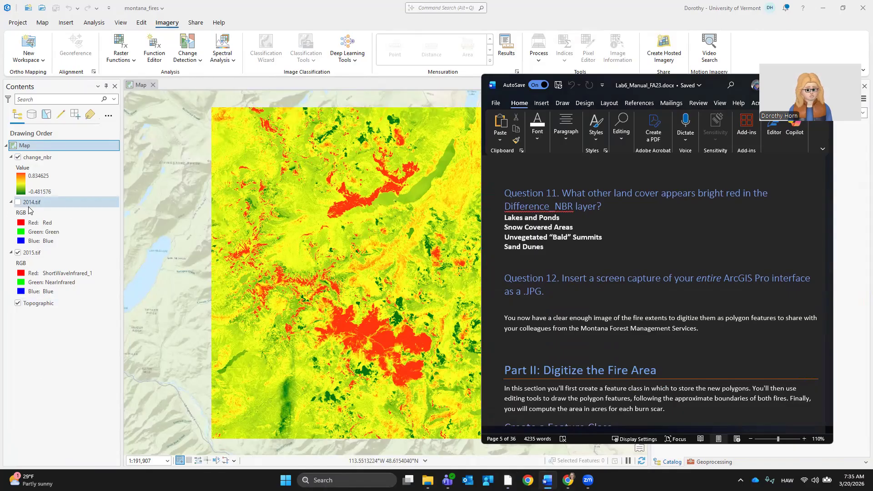
# Return to ArcGIS Pro, turn off the 2015.tif layer and save the project
pyautogui.click(18, 253)
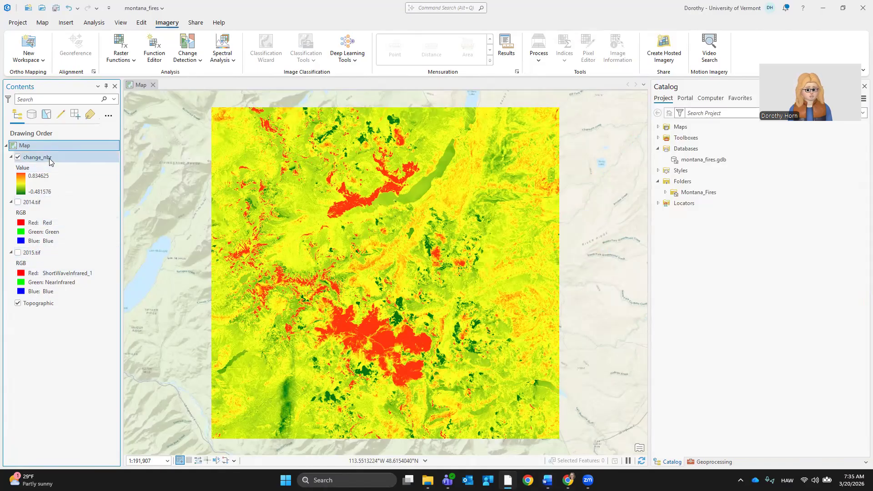
pyautogui.click(56, 12)
# Switch to the Word lab manual and read steps 1 to 3 of Create a Feature Class in Part II
pyautogui.click(547, 480)
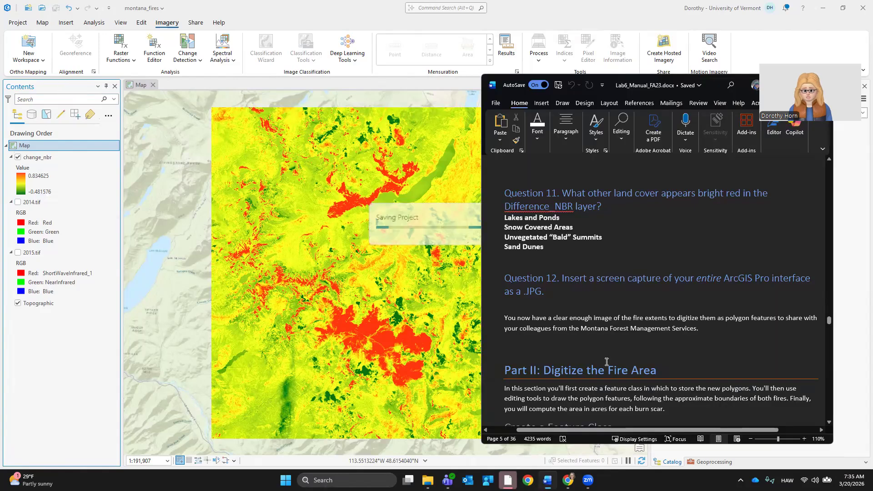
pyautogui.scroll(-3, 634, 300)
pyautogui.scroll(-2, 619, 308)
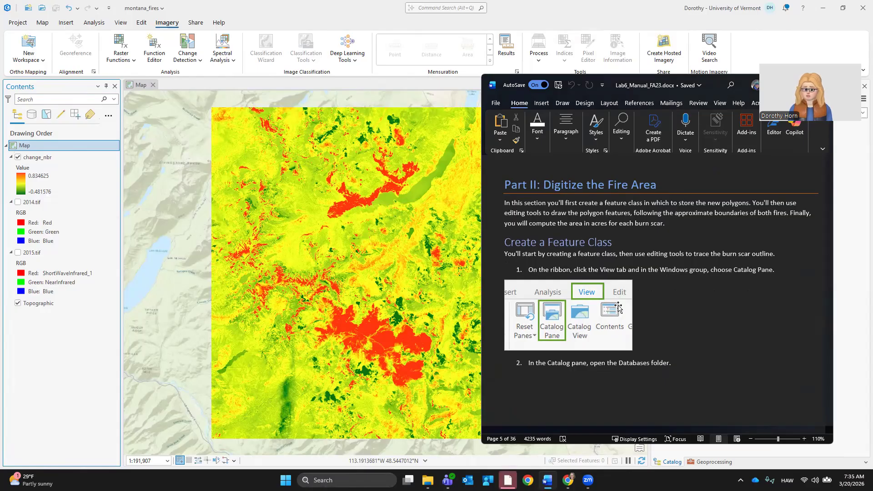
pyautogui.scroll(-10, 714, 321)
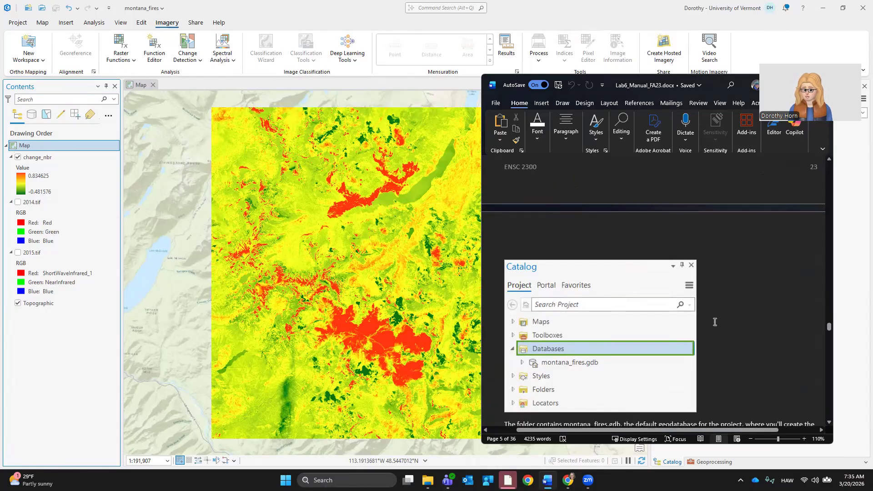
pyautogui.scroll(-4, 715, 322)
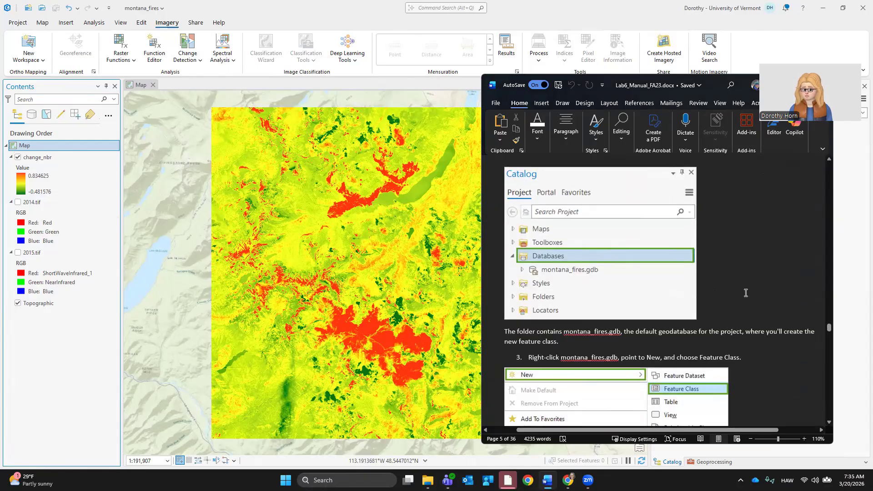
pyautogui.scroll(-1, 746, 292)
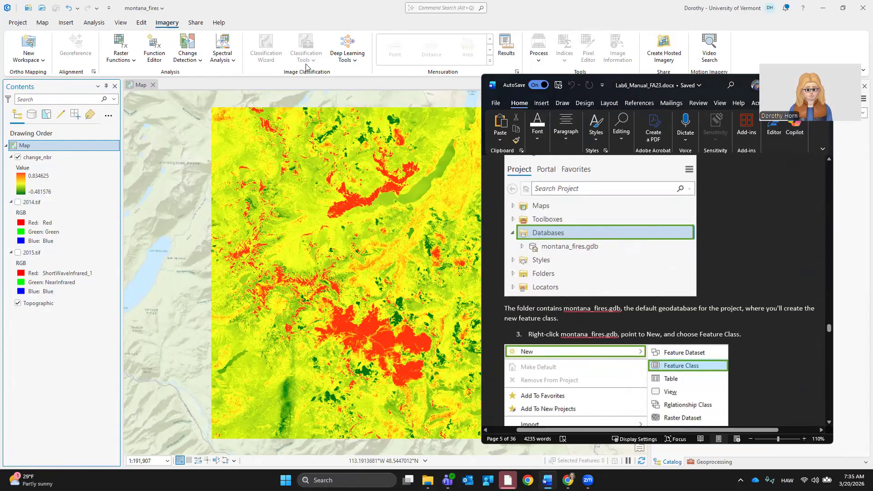
# Go back to ArcGIS Pro and open a Catalog view of the project
pyautogui.click(182, 84)
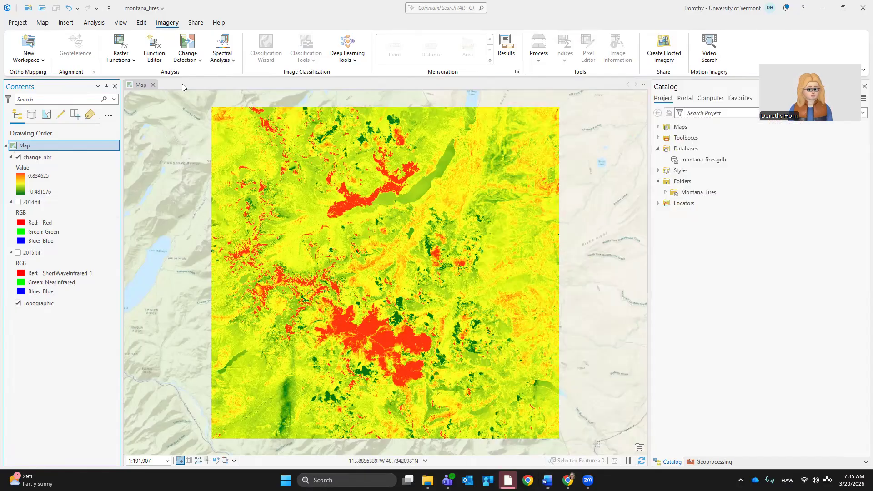
pyautogui.click(43, 24)
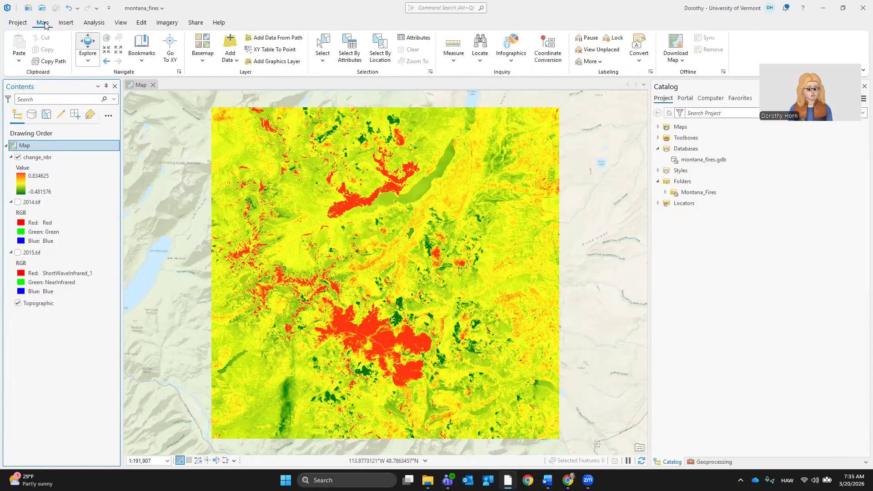
pyautogui.click(65, 24)
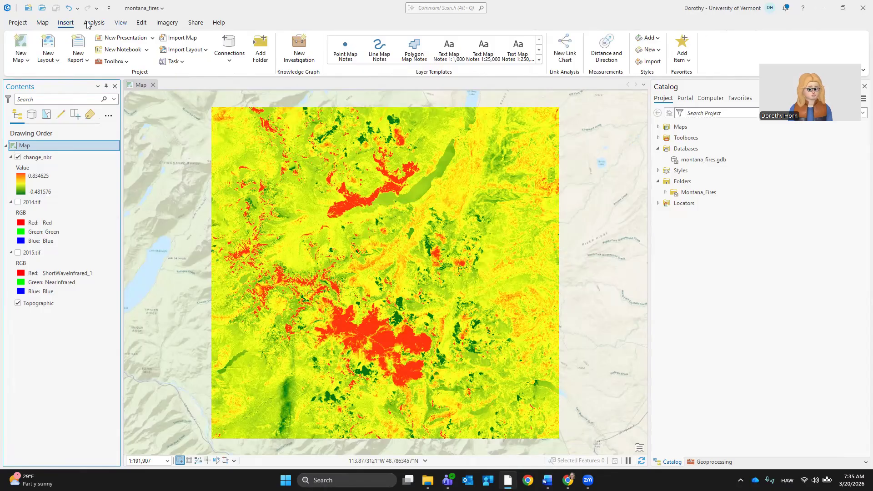
pyautogui.click(121, 23)
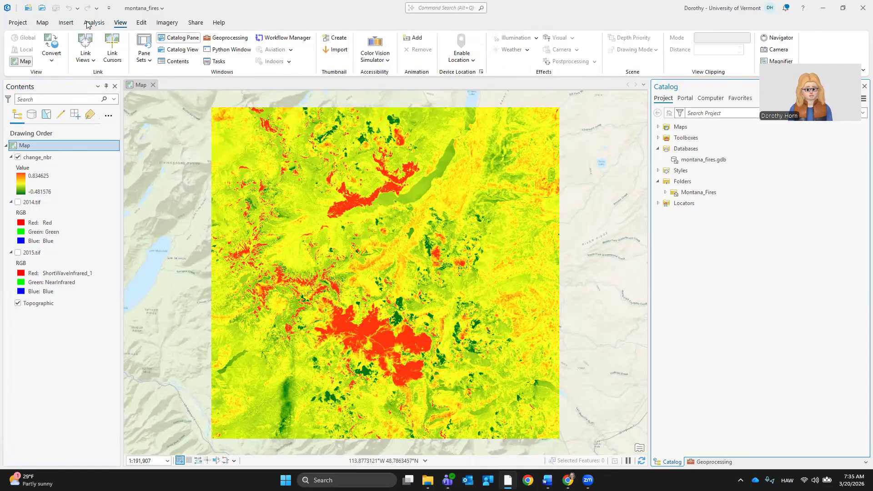
pyautogui.click(180, 51)
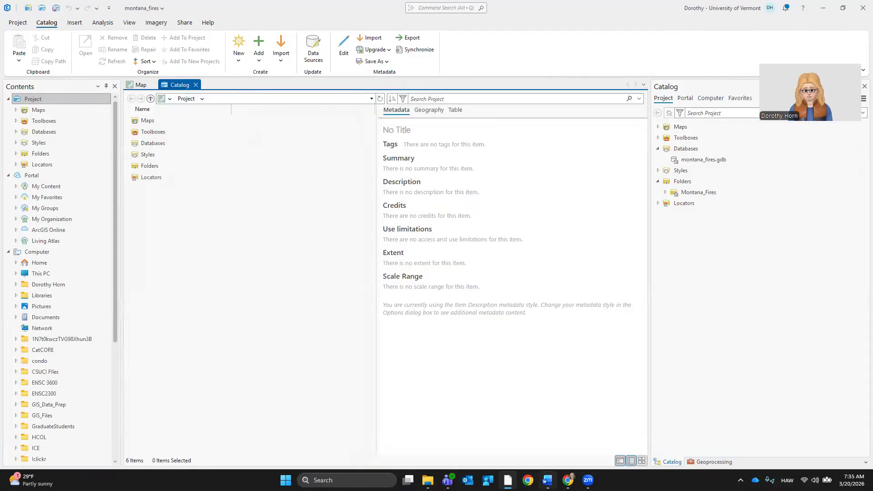
# Reread steps 1 to 3 of Create a Feature Class in the Word lab manual and close the Catalog view in ArcGIS Pro
pyautogui.moveTo(547, 481)
pyautogui.click(548, 429)
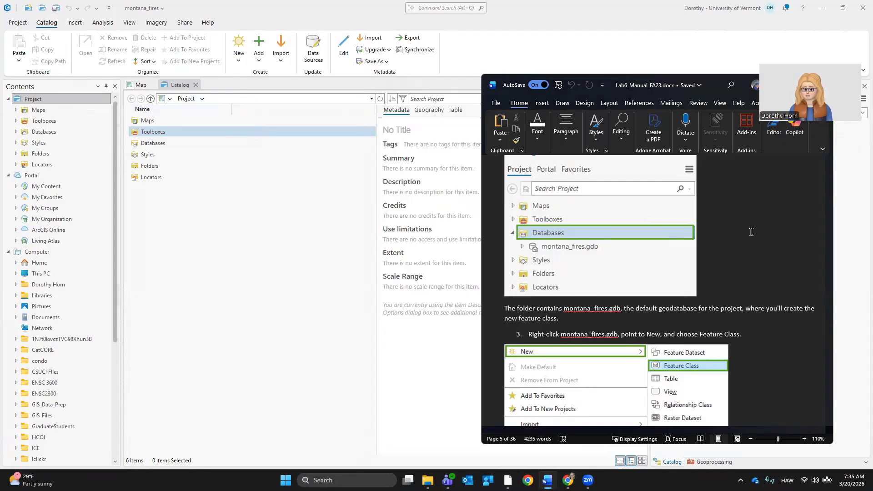
pyautogui.scroll(4, 750, 231)
pyautogui.scroll(3, 751, 231)
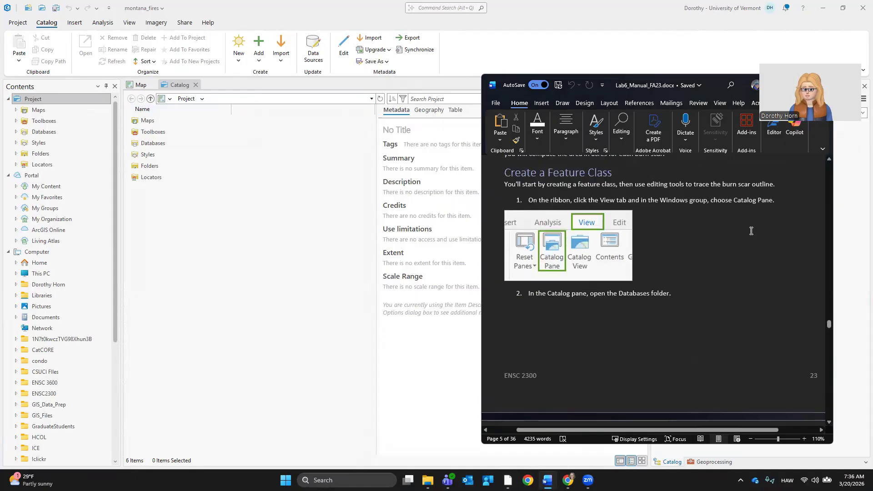
pyautogui.scroll(-3, 751, 231)
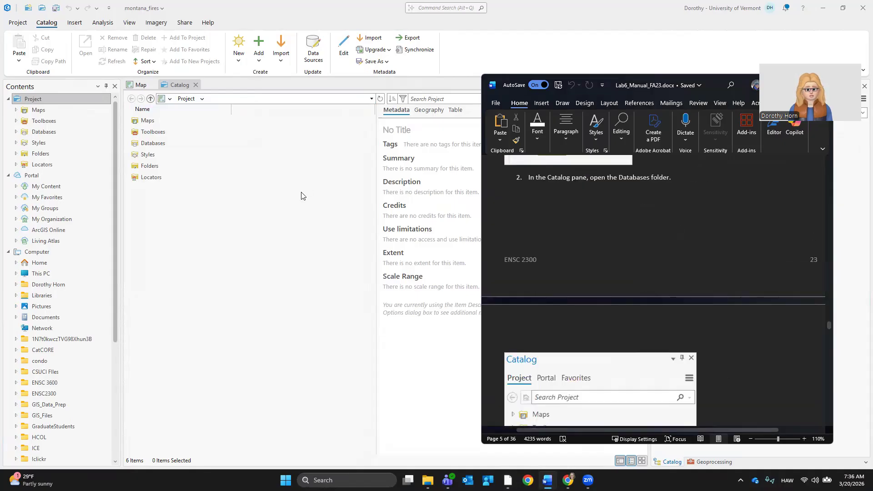
pyautogui.click(194, 87)
pyautogui.click(195, 85)
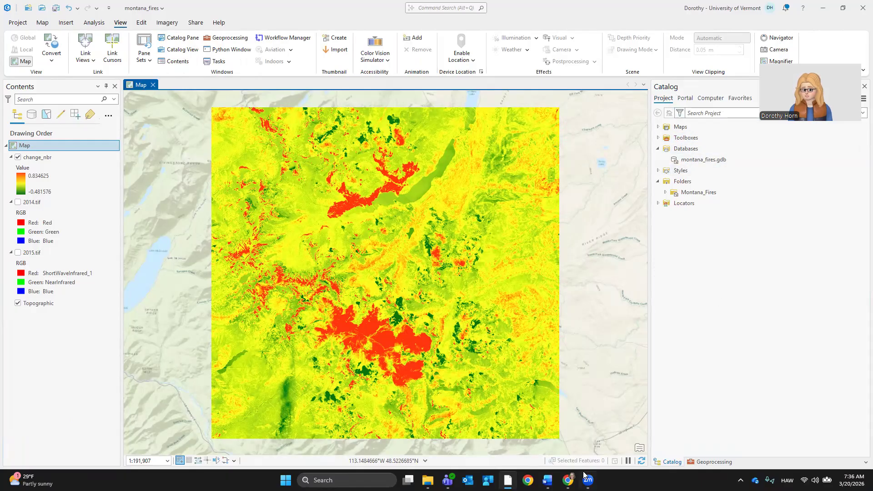
# Switch to the Word lab manual, move its window clear of the Catalog pane and read steps 3 and 4 of Create a Feature Class
pyautogui.click(548, 480)
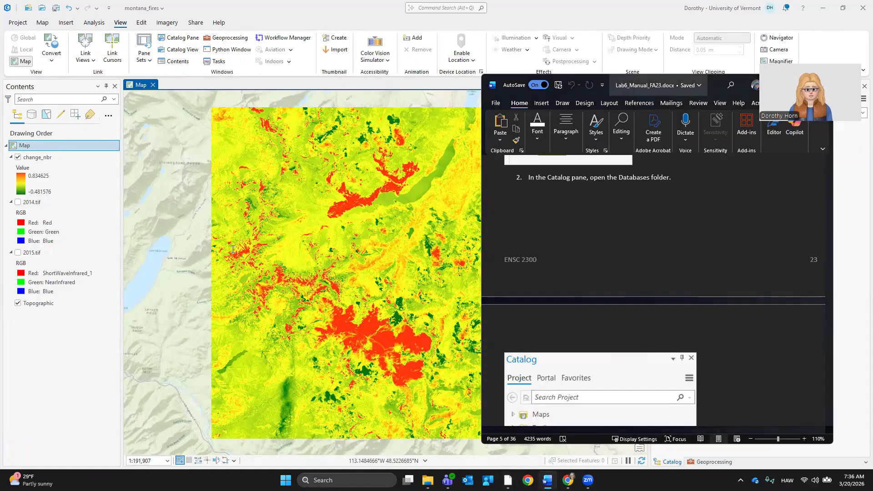
pyautogui.moveTo(613, 81); pyautogui.dragTo(207, 88)
pyautogui.scroll(-3, 241, 249)
pyautogui.scroll(-3, 304, 264)
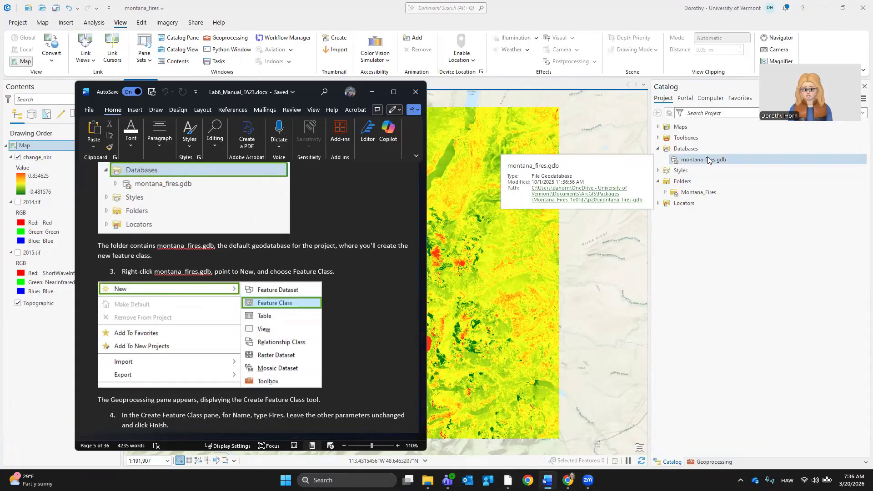
# In ArcGIS Pro, create a feature class named Fires in montana_fires.gdb with the default parameters, consulting step 4 of the Word manual
pyautogui.rightClick(697, 165)
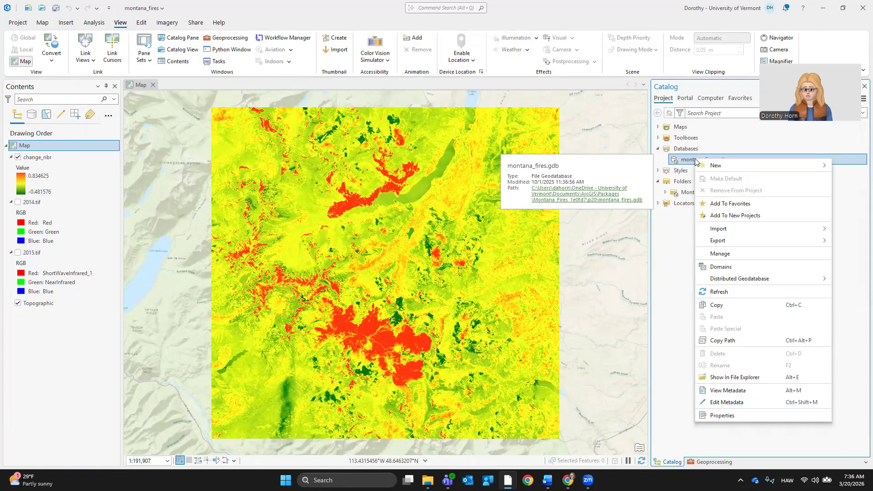
pyautogui.moveTo(713, 169)
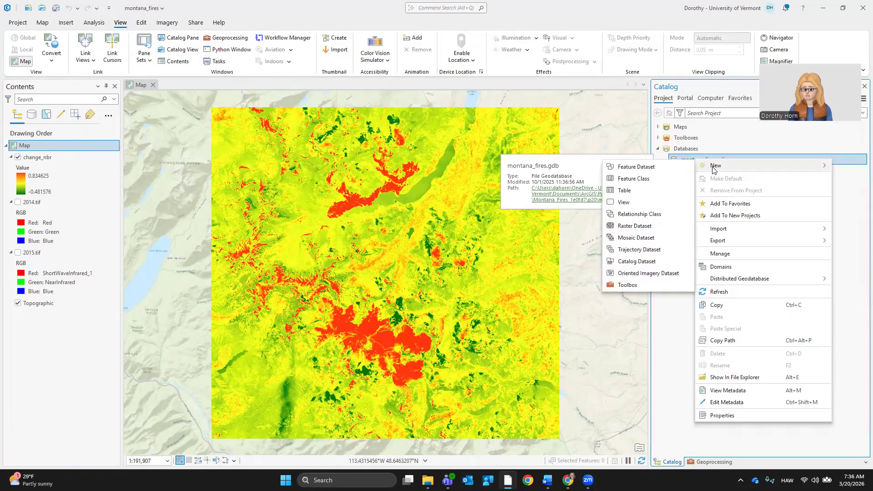
pyautogui.click(651, 178)
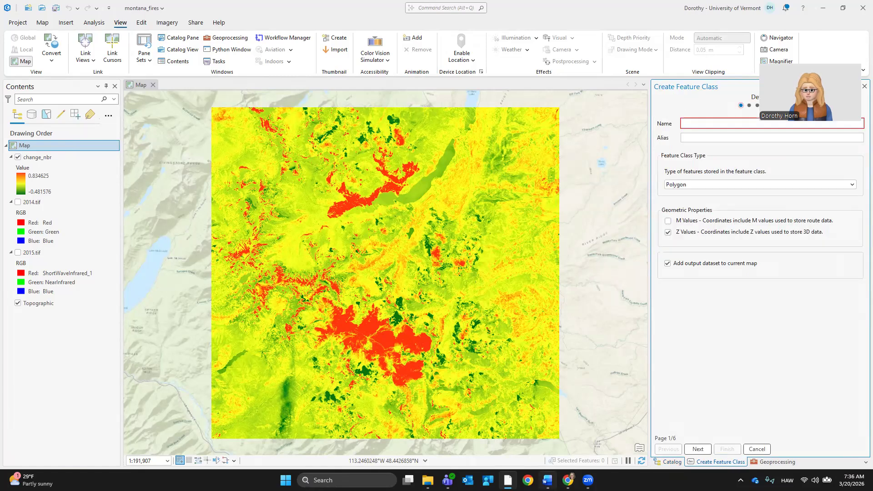
pyautogui.click(547, 435)
pyautogui.scroll(-5, 304, 262)
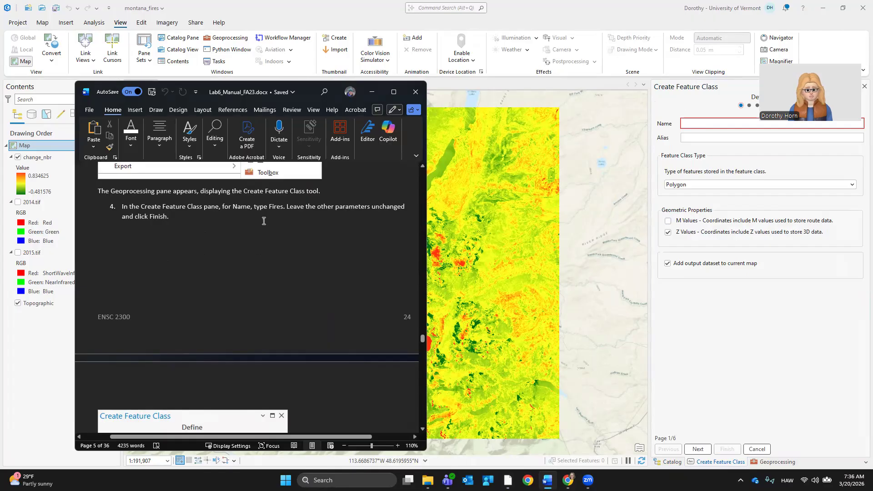
pyautogui.click(689, 122)
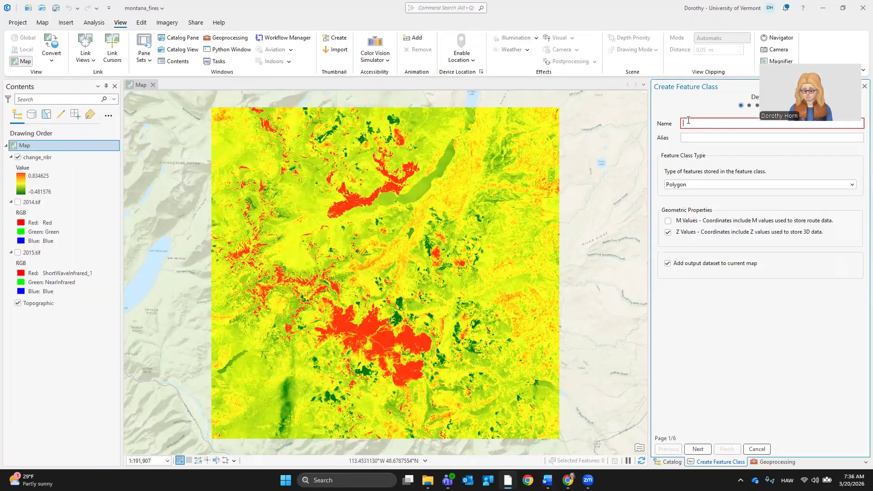
pyautogui.write('Fires')
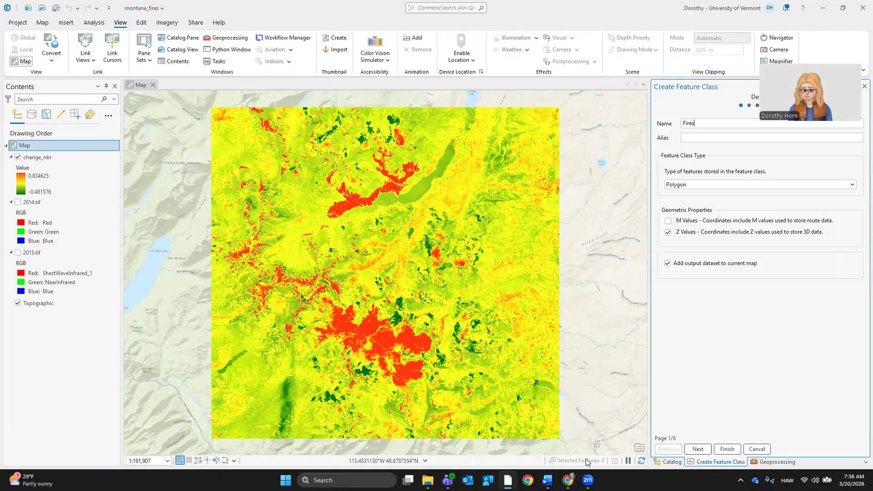
pyautogui.click(547, 480)
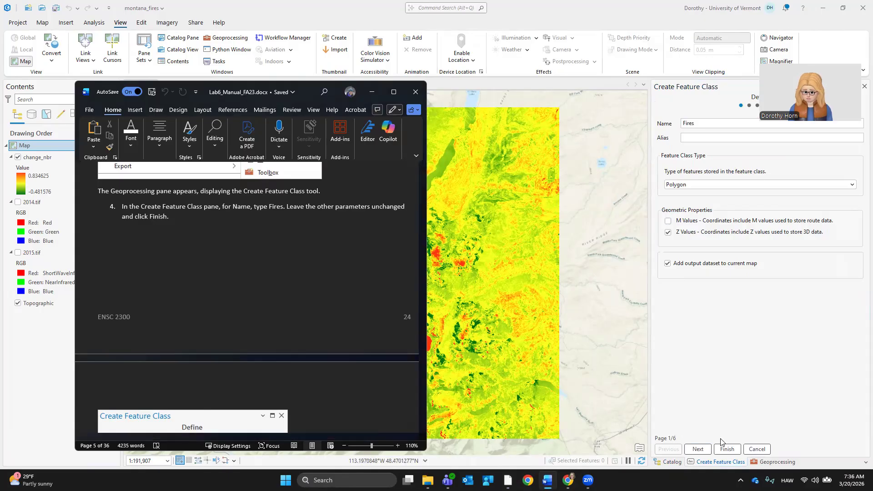
pyautogui.click(727, 449)
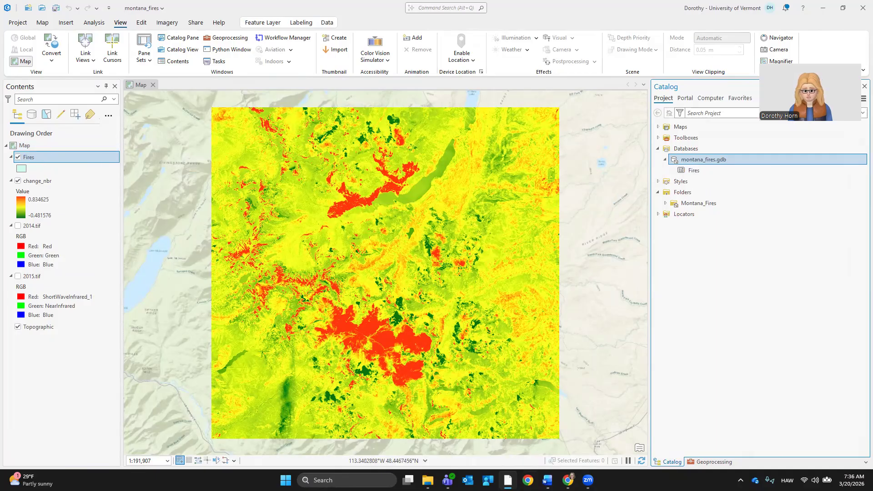
# Switch to the Word lab manual and read steps 5 and 6 on changing the Fires layer's symbology
pyautogui.click(547, 481)
pyautogui.scroll(-6, 334, 231)
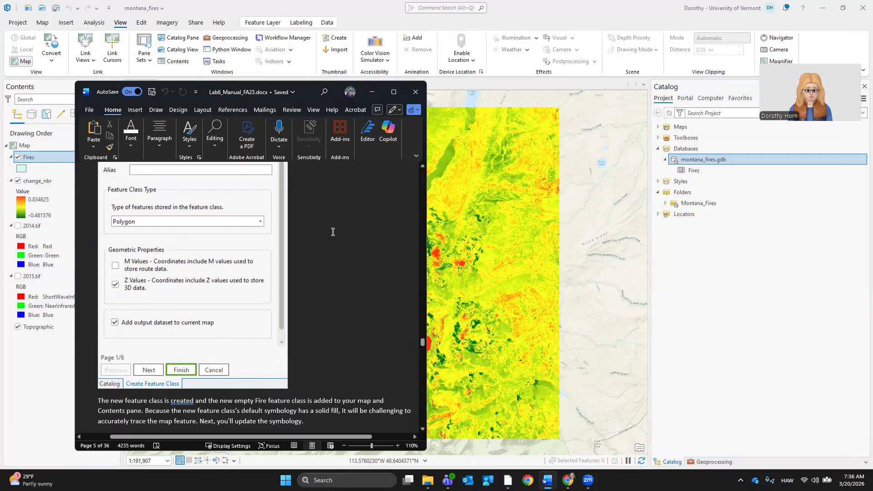
pyautogui.scroll(-3, 333, 232)
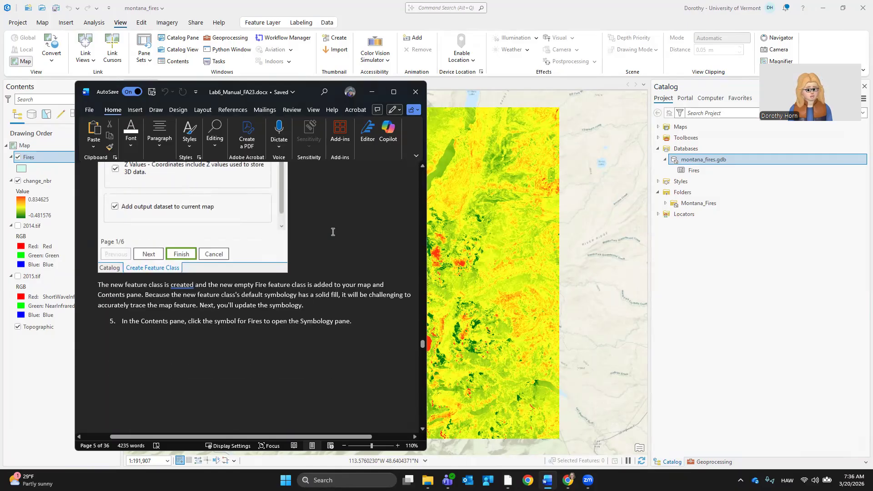
pyautogui.scroll(-2, 333, 232)
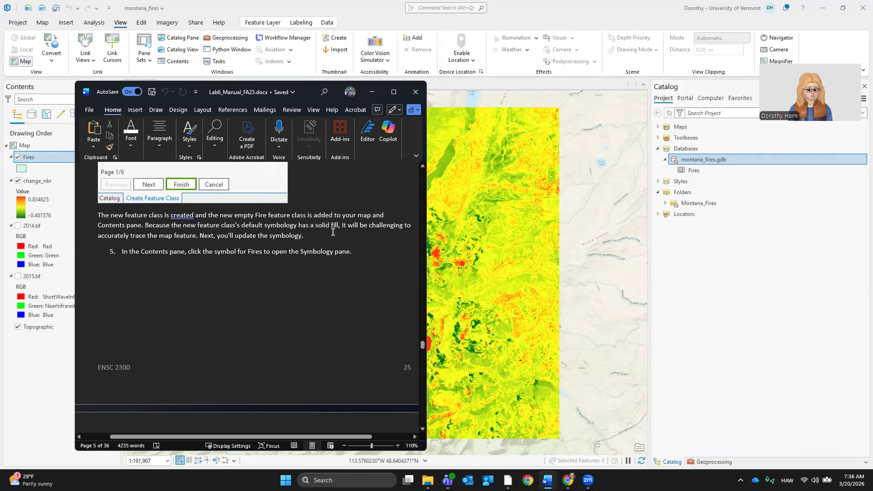
pyautogui.scroll(-10, 204, 257)
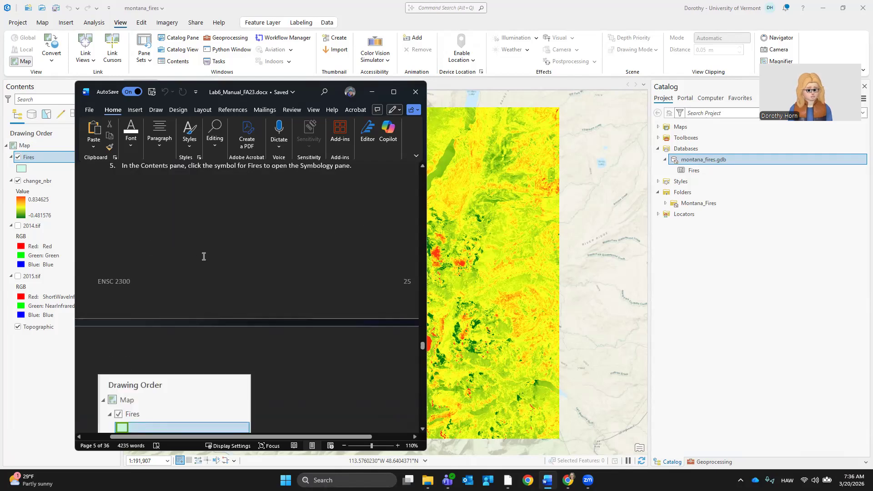
pyautogui.scroll(-9, 203, 256)
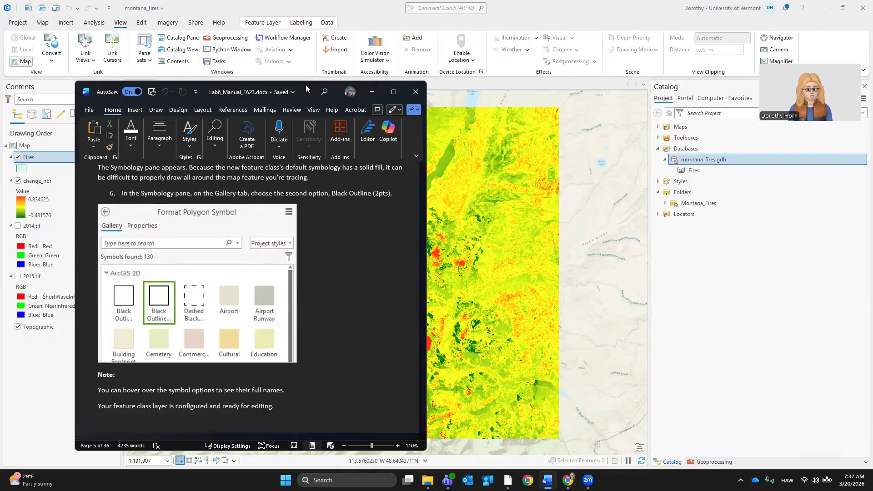
# Move the Word manual window clear of the Contents pane and read the start of Draw Boundary Polygons
pyautogui.moveTo(306, 84); pyautogui.dragTo(592, 88)
pyautogui.scroll(-3, 617, 298)
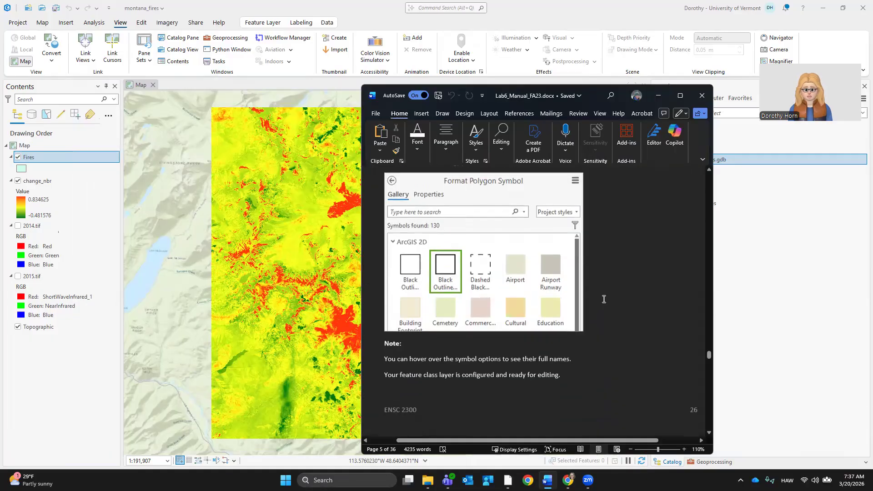
pyautogui.scroll(-3, 611, 292)
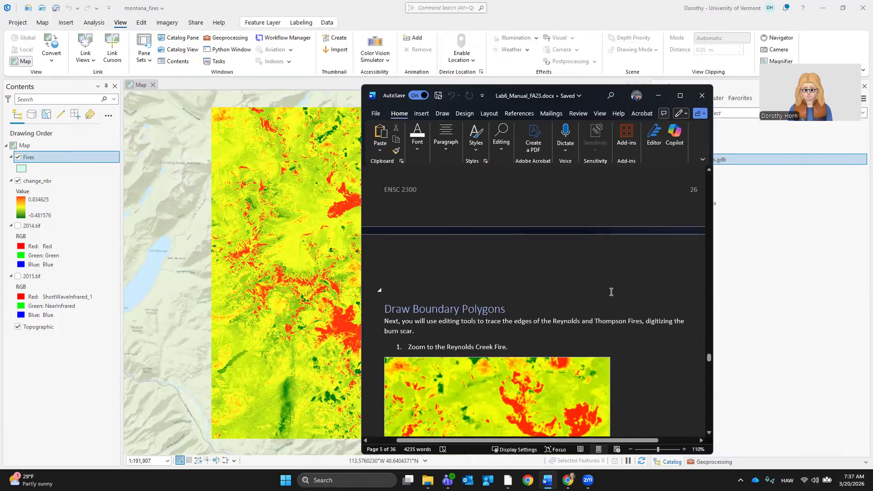
pyautogui.scroll(-1, 611, 292)
pyautogui.scroll(-1, 611, 292)
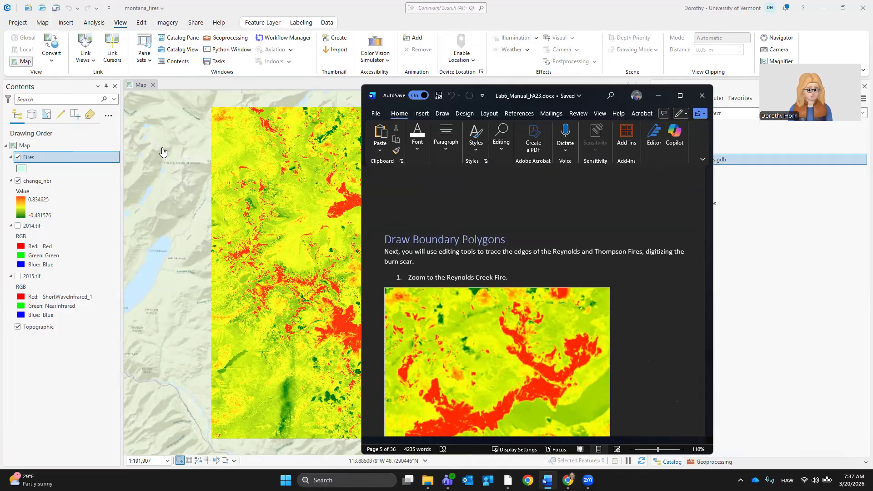
# Return to ArcGIS Pro and change the Fires layer's symbol to the first Black Outline option in the ArcGIS 2D gallery
pyautogui.click(36, 158)
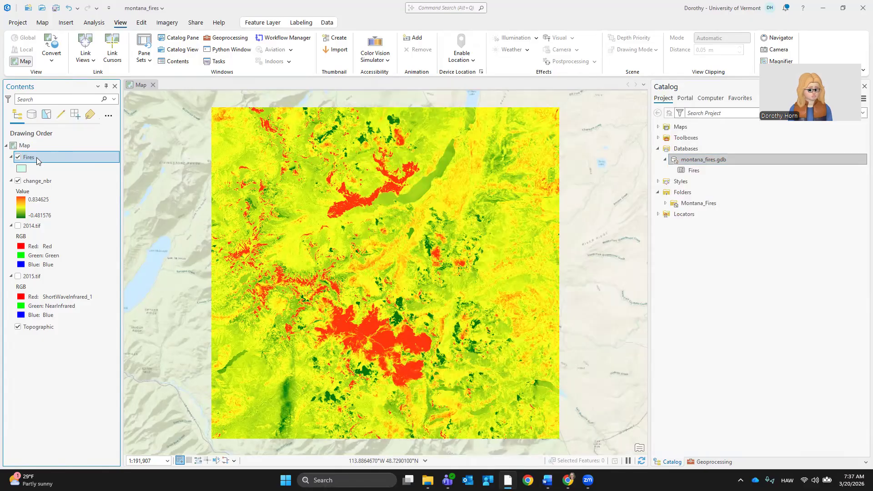
pyautogui.click(39, 169)
pyautogui.rightClick(46, 157)
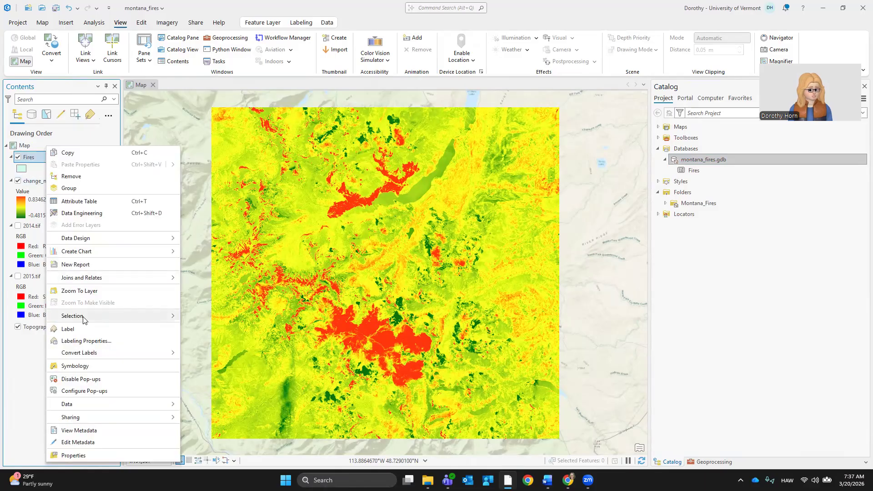
pyautogui.click(73, 366)
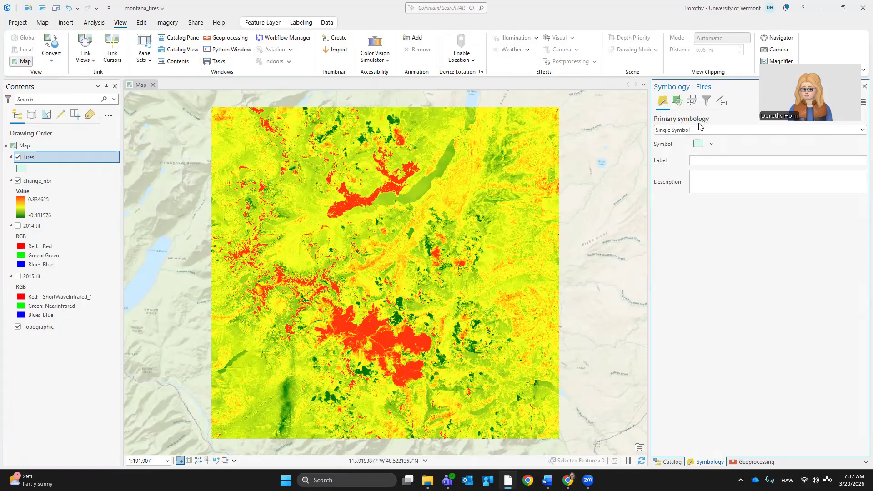
pyautogui.click(699, 144)
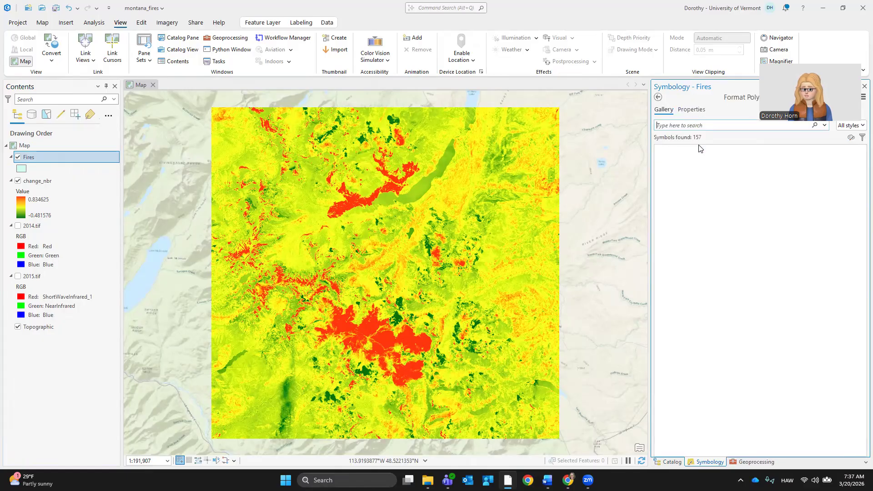
pyautogui.click(675, 174)
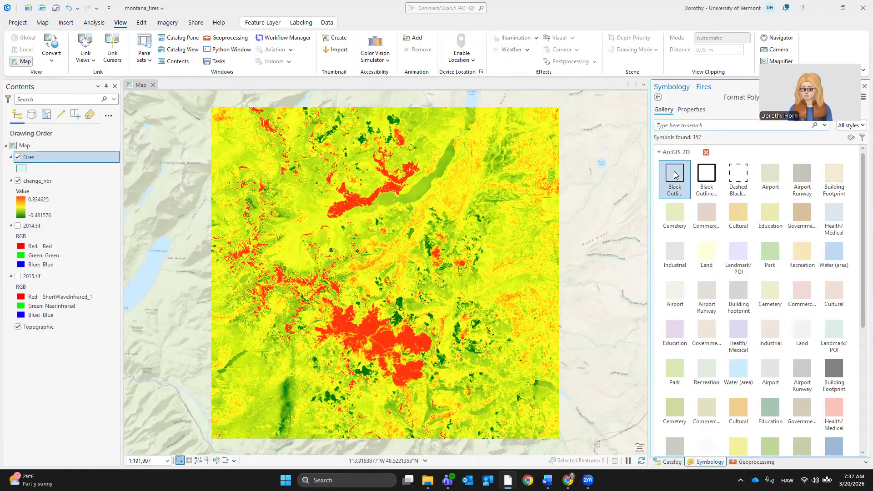
# Toggle the change_nbr layer off and back on, and save the project
pyautogui.click(18, 182)
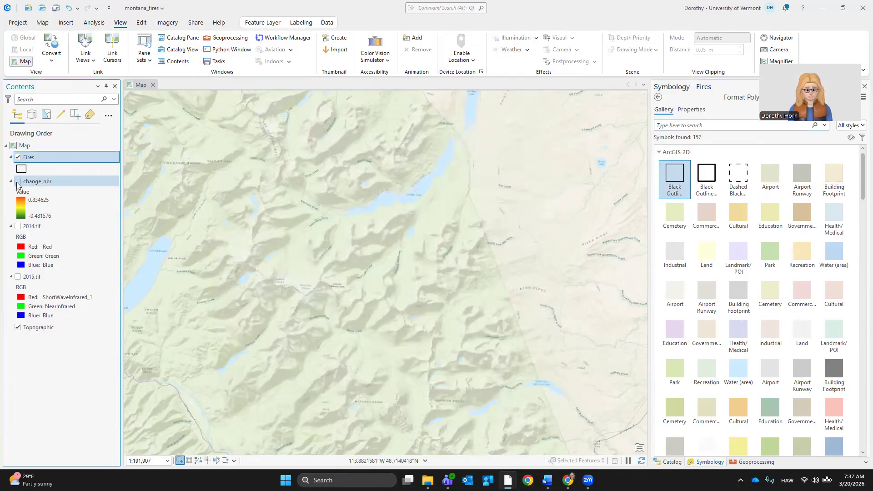
pyautogui.click(17, 182)
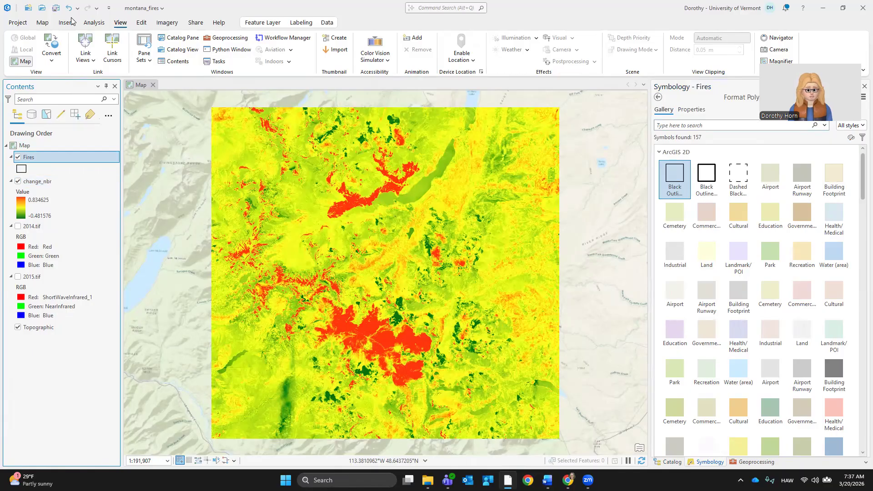
pyautogui.click(54, 10)
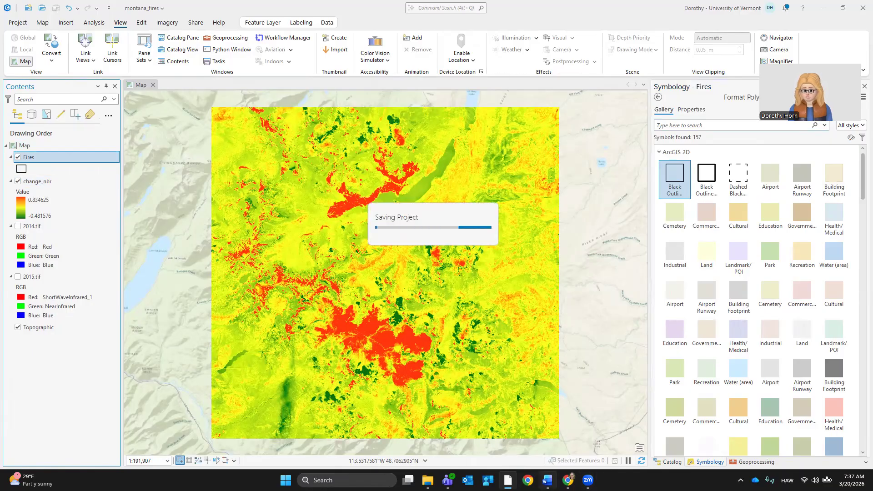
# Switch to the Word lab manual and read steps 1 to 4 of Draw Boundary Polygons, including the Create Features instructions
pyautogui.click(547, 481)
pyautogui.scroll(-2, 648, 301)
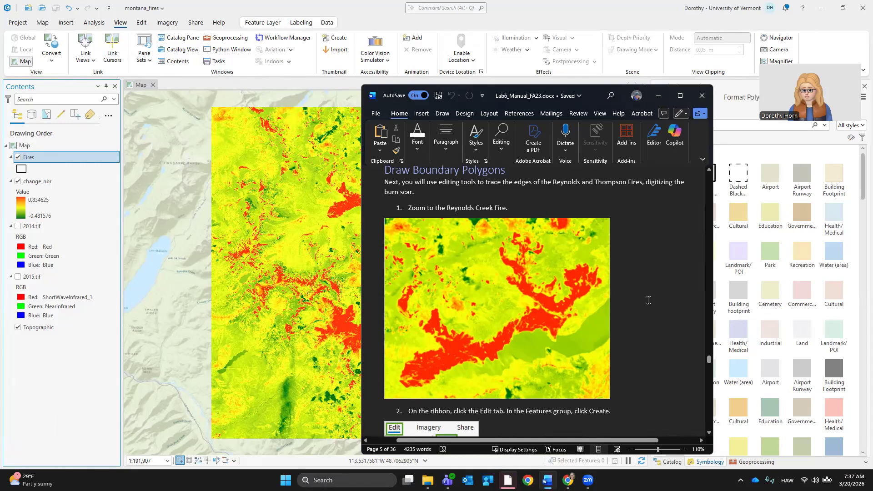
pyautogui.scroll(-3, 648, 300)
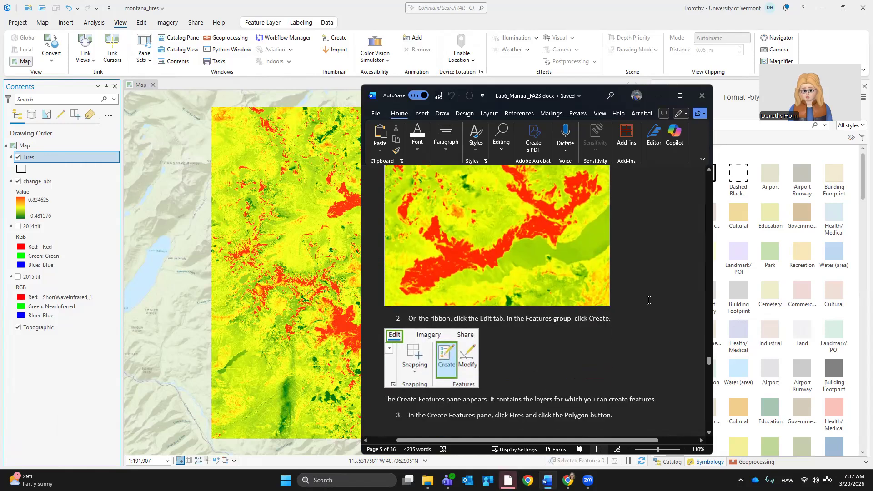
pyautogui.scroll(-5, 648, 300)
pyautogui.scroll(-9, 647, 299)
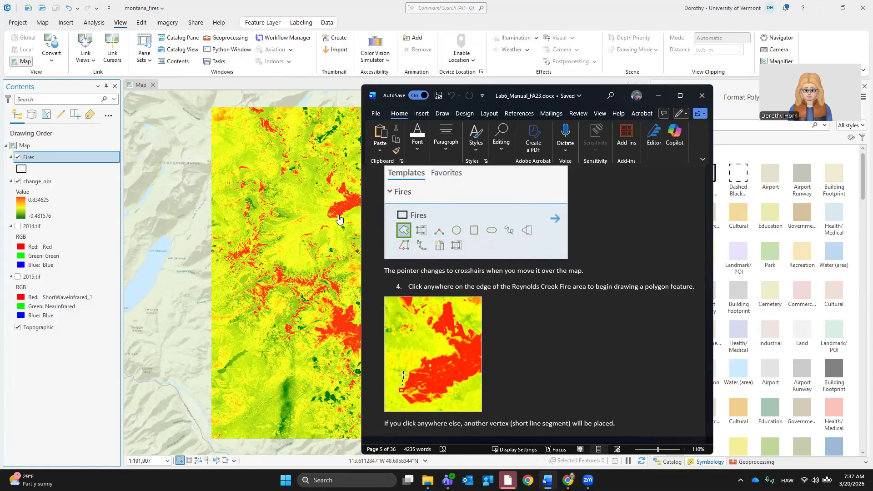
pyautogui.scroll(10, 612, 283)
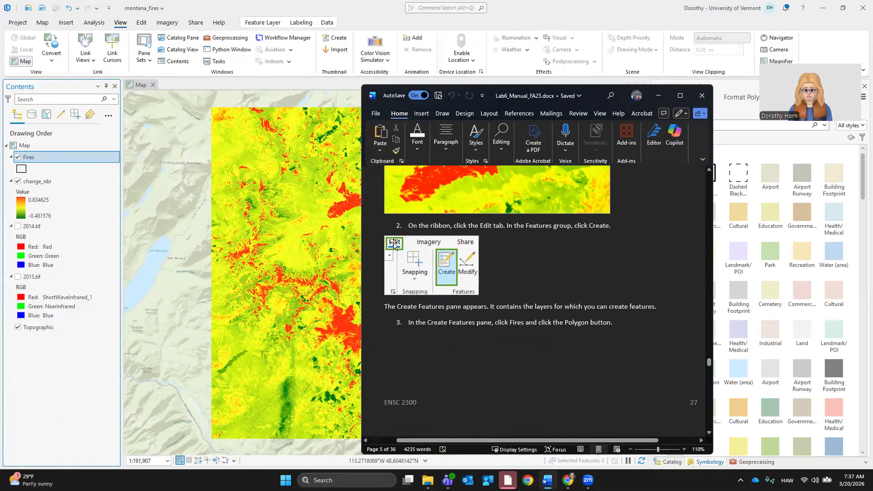
pyautogui.scroll(-3, 498, 317)
pyautogui.scroll(-10, 497, 318)
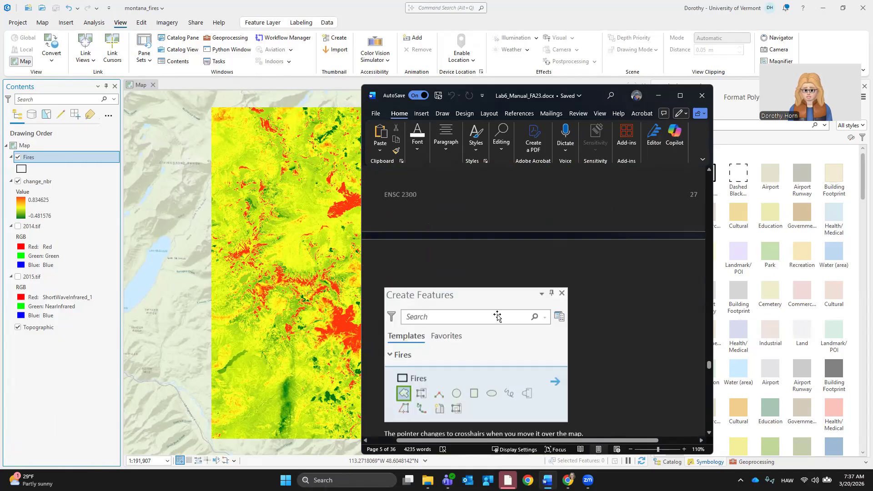
# Read steps 5 and 6 in the manual, and activate the Fires polygon template for creating features in ArcGIS Pro
pyautogui.scroll(-8, 436, 386)
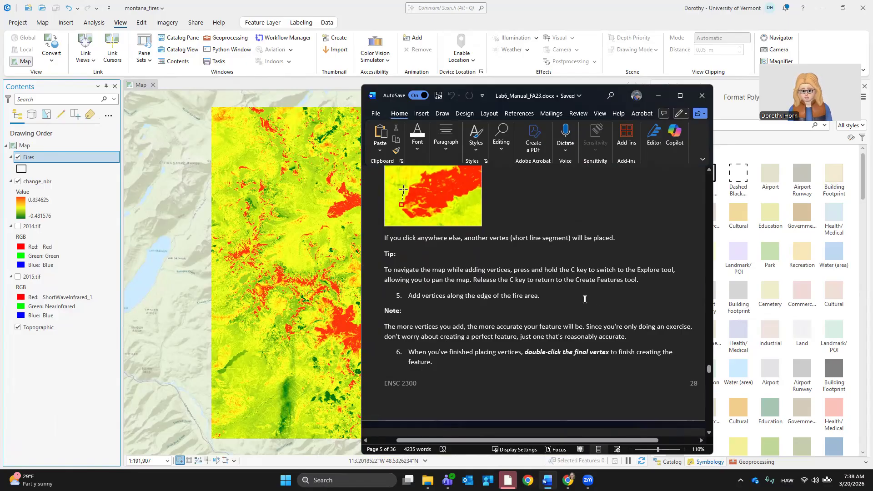
pyautogui.scroll(-3, 585, 298)
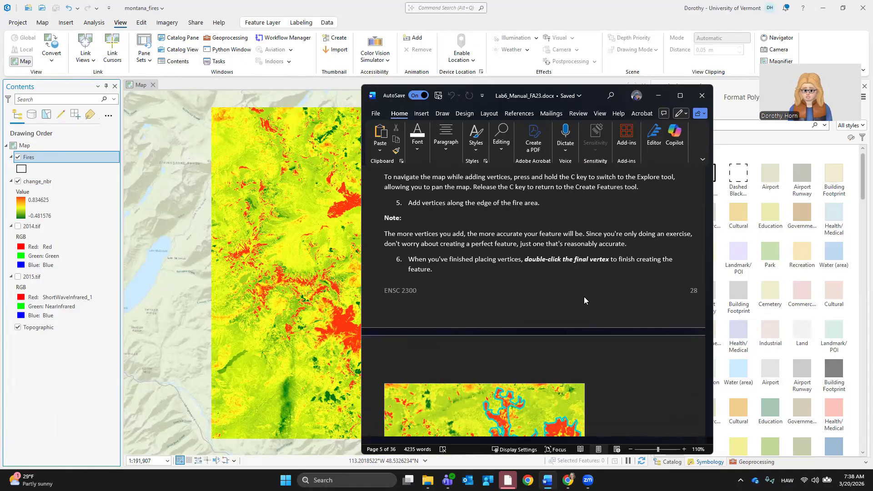
pyautogui.click(61, 157)
pyautogui.scroll(3, 348, 214)
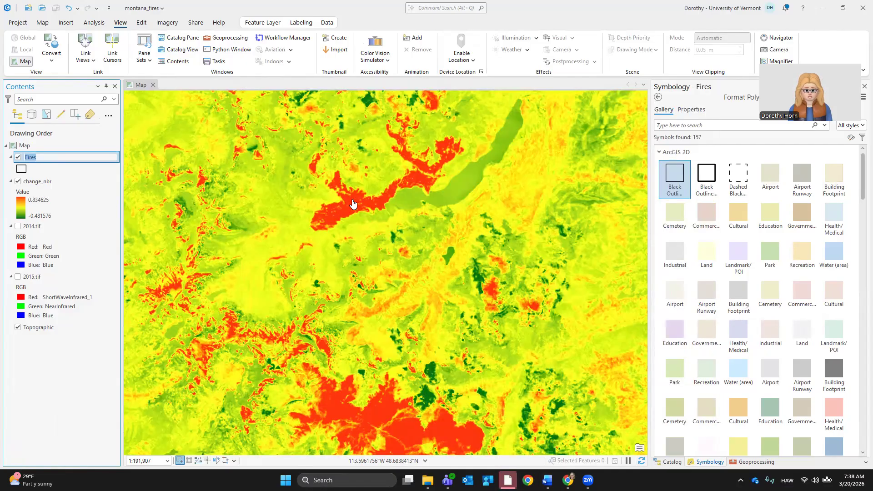
pyautogui.scroll(1, 339, 223)
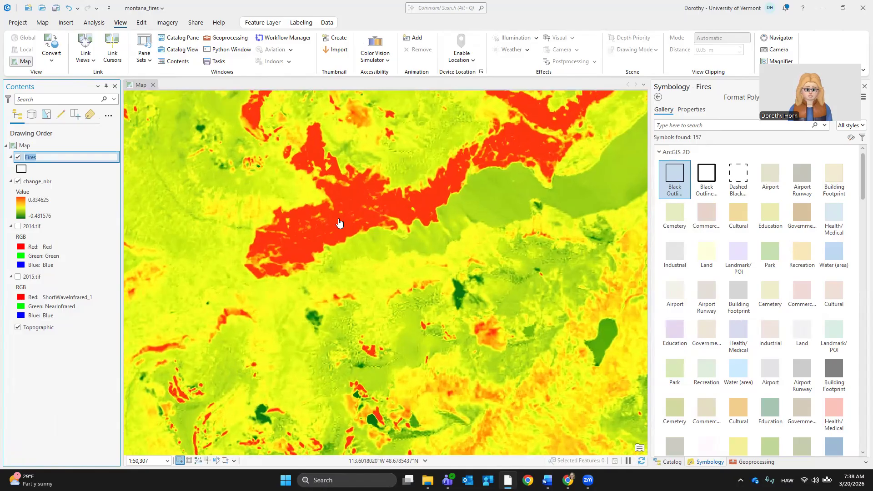
pyautogui.scroll(-1, 339, 223)
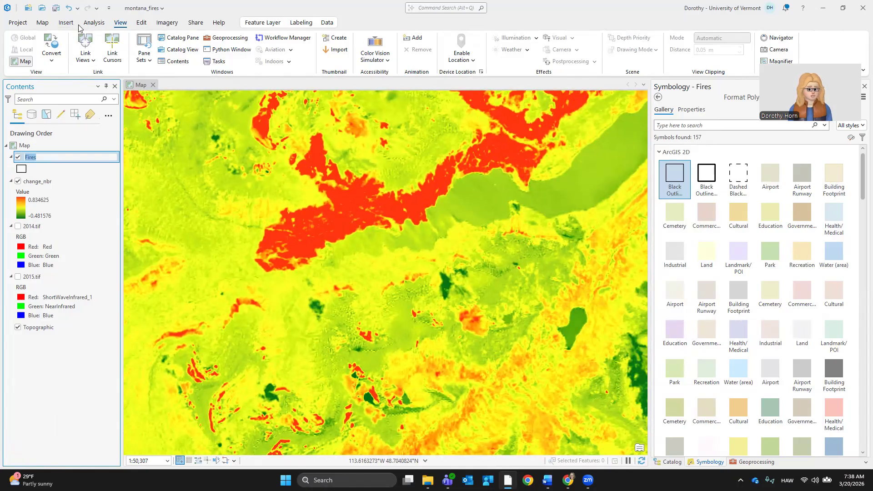
pyautogui.scroll(-1, 81, 29)
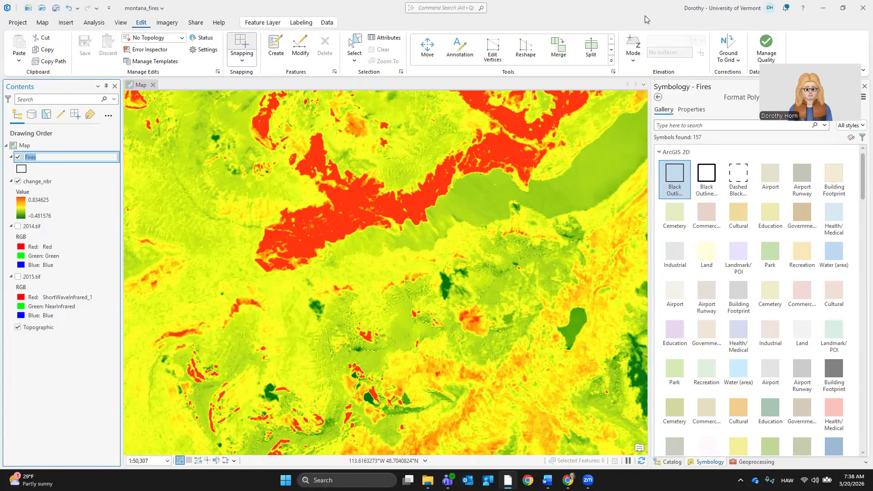
pyautogui.click(271, 45)
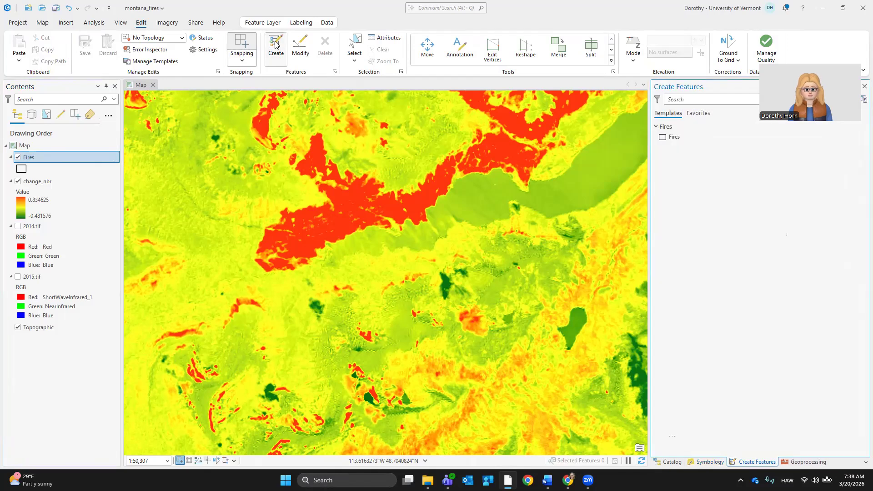
pyautogui.click(673, 138)
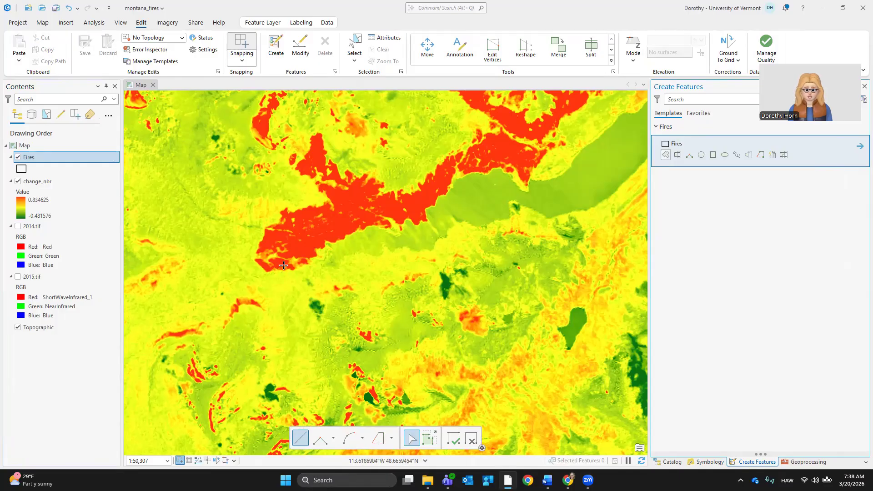
# Trace the large red burn scar along the long lake as a closed Fires polygon, and save the edits and the project
pyautogui.click(265, 272)
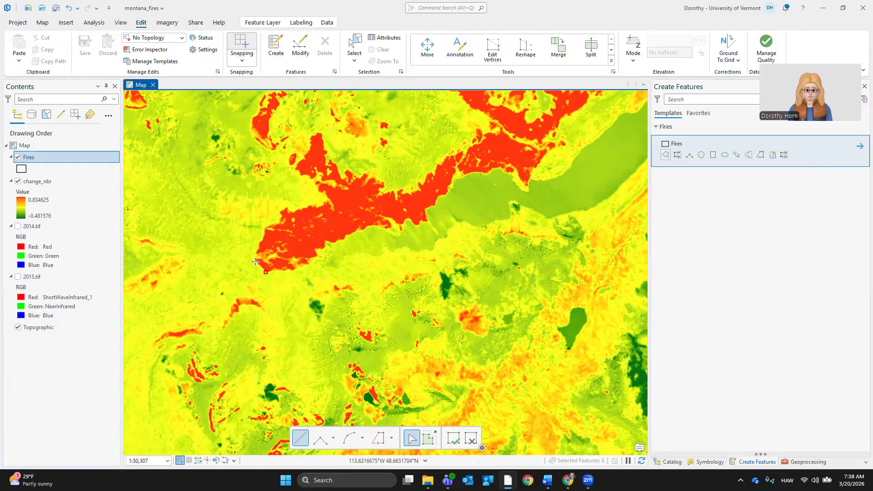
pyautogui.click(255, 261)
pyautogui.click(257, 251)
pyautogui.click(262, 236)
pyautogui.click(266, 223)
pyautogui.click(281, 215)
pyautogui.click(281, 211)
pyautogui.click(286, 208)
pyautogui.click(295, 212)
pyautogui.click(329, 200)
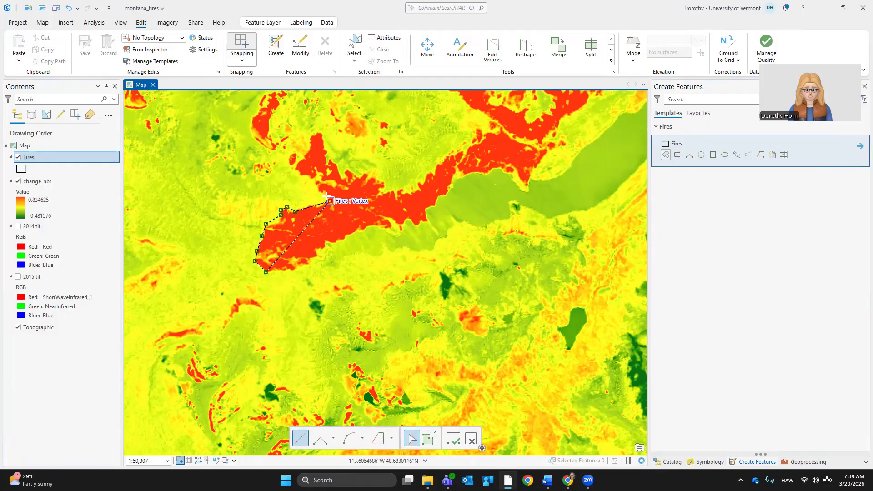
pyautogui.click(325, 196)
pyautogui.click(309, 183)
pyautogui.click(294, 168)
pyautogui.click(307, 148)
pyautogui.click(315, 130)
pyautogui.click(326, 135)
pyautogui.click(331, 158)
pyautogui.click(336, 168)
pyautogui.click(341, 173)
pyautogui.click(348, 167)
pyautogui.click(360, 173)
pyautogui.click(372, 171)
pyautogui.click(372, 179)
pyautogui.click(384, 181)
pyautogui.click(392, 192)
pyautogui.click(408, 188)
pyautogui.click(423, 180)
pyautogui.click(430, 170)
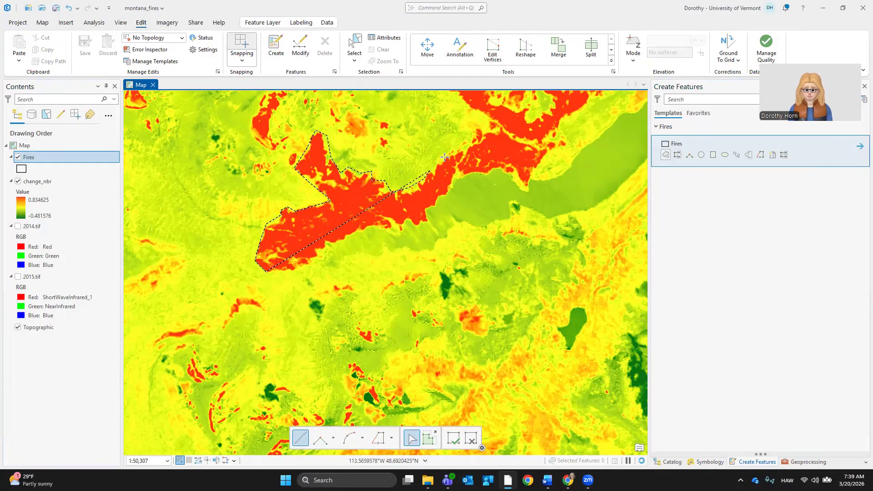
pyautogui.click(444, 158)
pyautogui.click(456, 149)
pyautogui.click(492, 131)
pyautogui.click(521, 136)
pyautogui.click(537, 142)
pyautogui.click(551, 158)
pyautogui.click(539, 170)
pyautogui.click(530, 190)
pyautogui.click(510, 182)
pyautogui.click(497, 174)
pyautogui.click(471, 176)
pyautogui.click(457, 193)
pyautogui.click(436, 202)
pyautogui.click(434, 210)
pyautogui.click(422, 230)
pyautogui.click(406, 220)
pyautogui.click(390, 226)
pyautogui.click(373, 232)
pyautogui.click(347, 242)
pyautogui.click(331, 247)
pyautogui.click(321, 251)
pyautogui.click(303, 272)
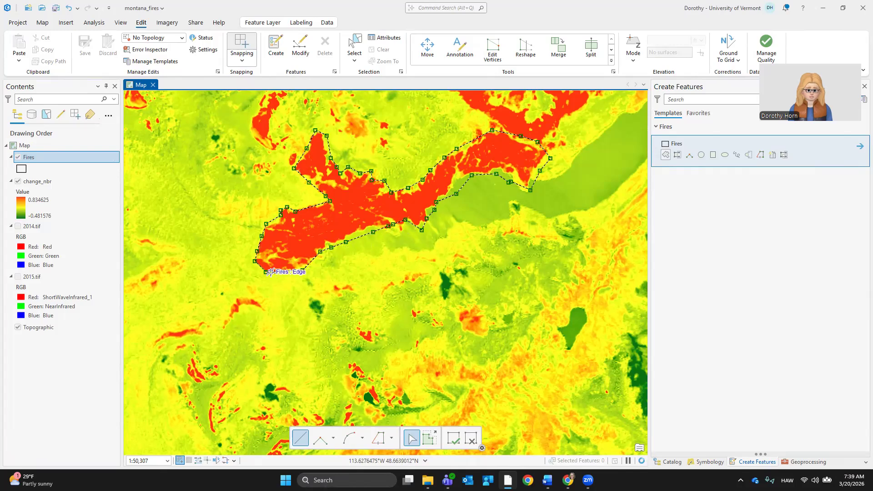
pyautogui.doubleClick(266, 272)
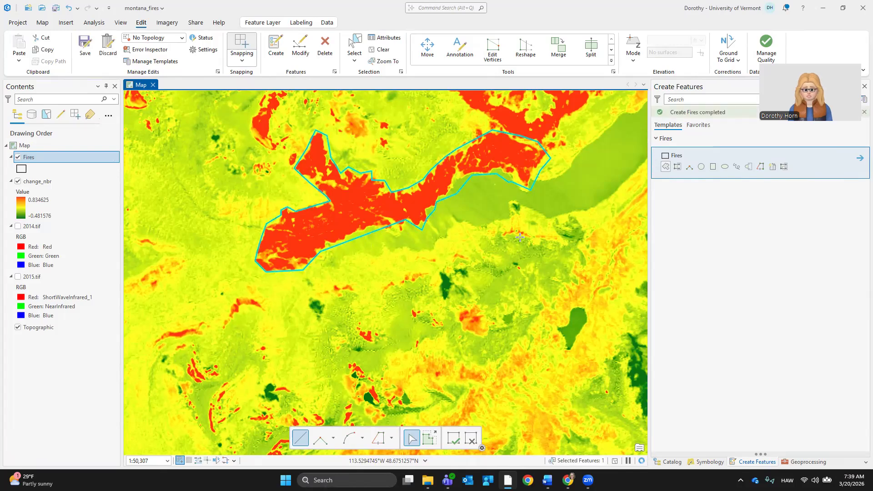
pyautogui.click(87, 44)
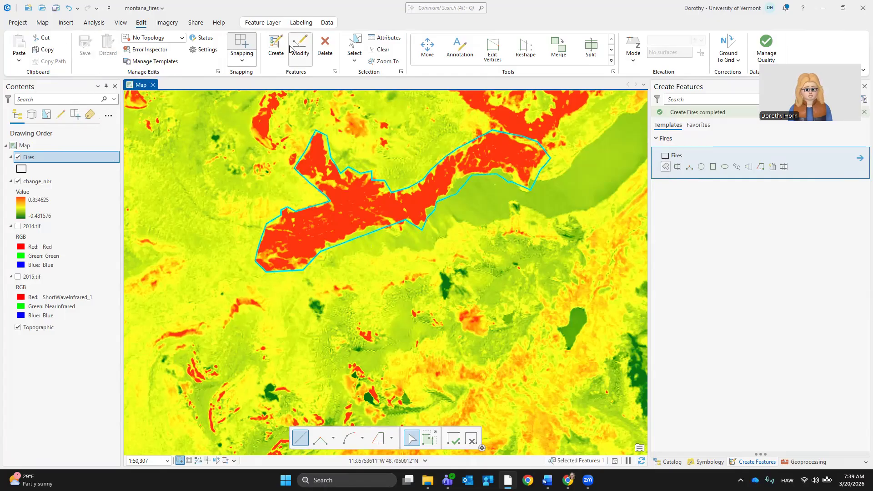
pyautogui.click(56, 8)
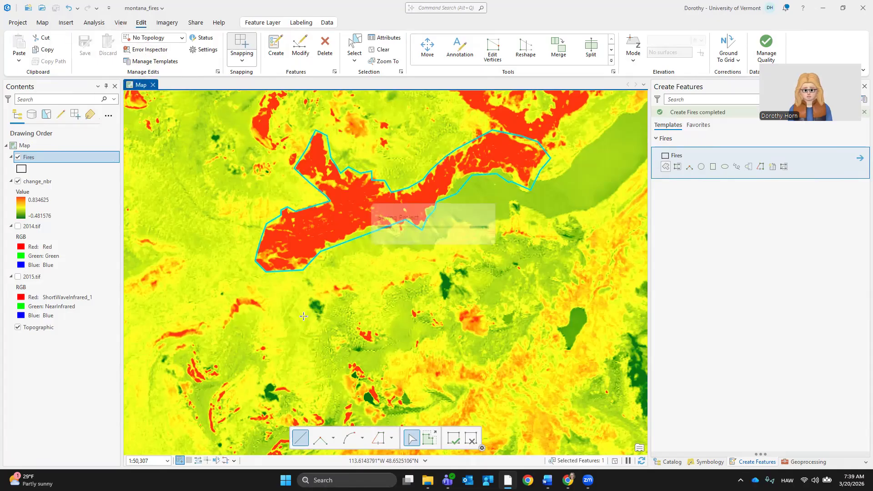
pyautogui.rightClick(318, 253)
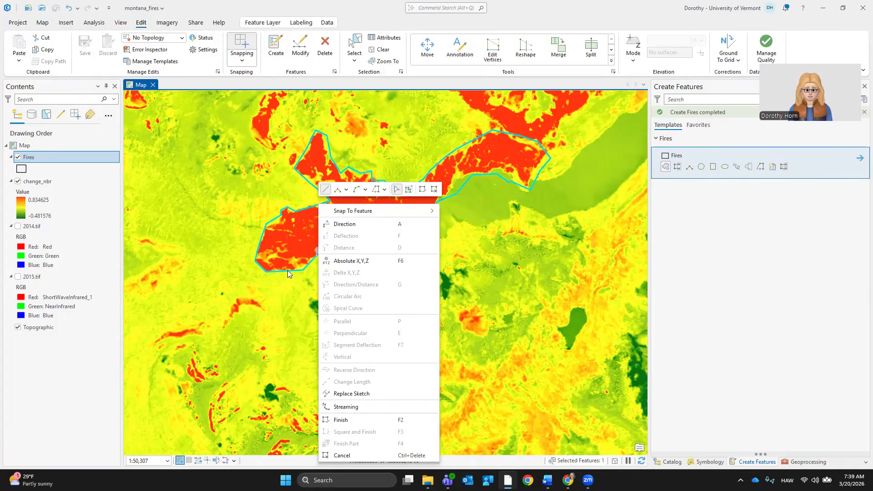
pyautogui.click(288, 271)
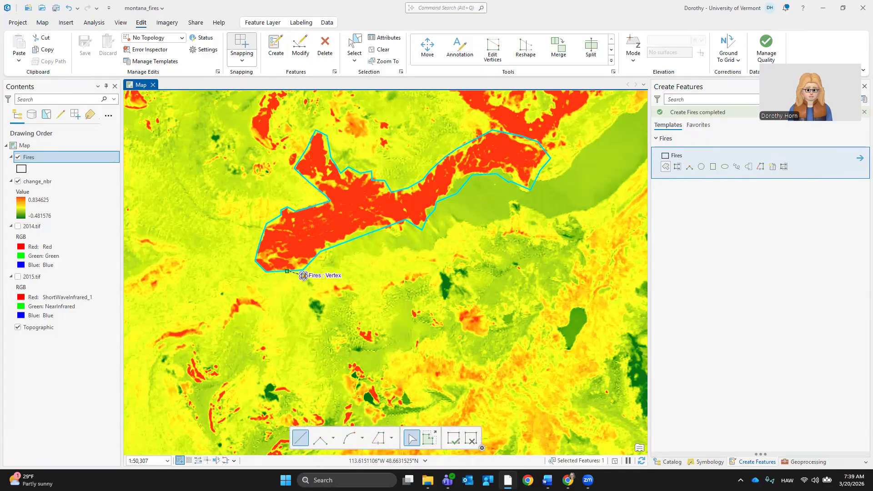
pyautogui.rightClick(303, 280)
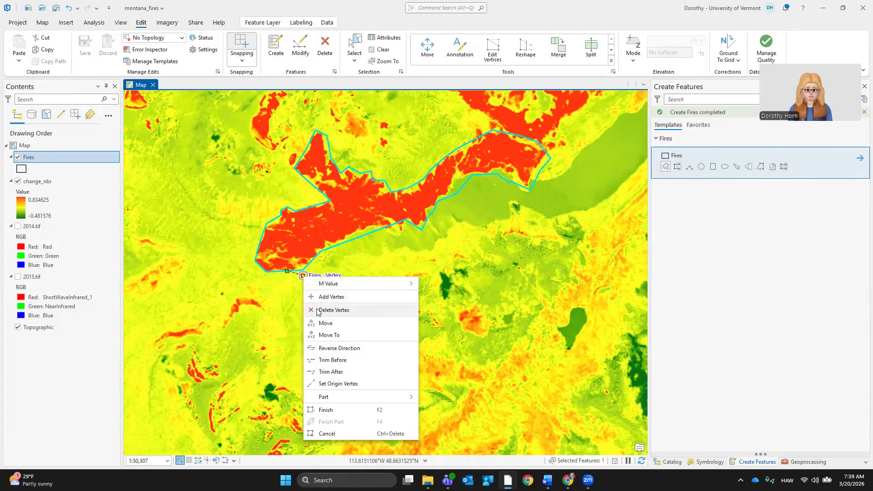
pyautogui.click(328, 308)
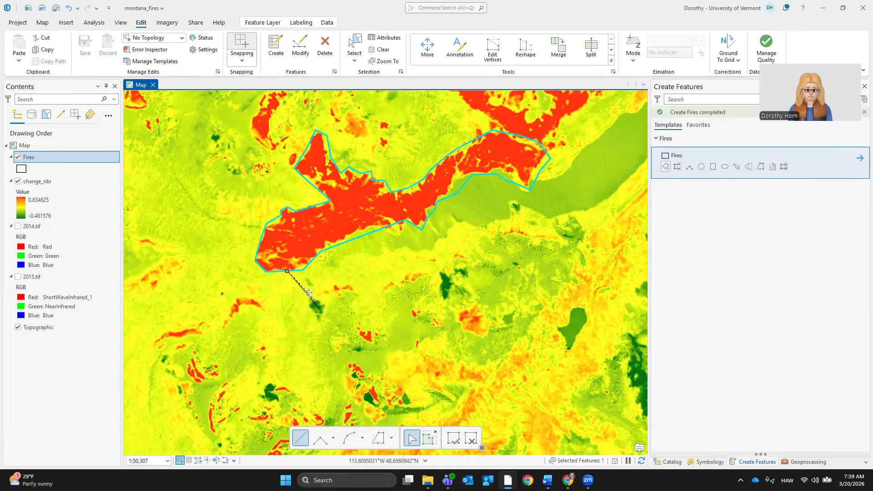
pyautogui.rightClick(288, 272)
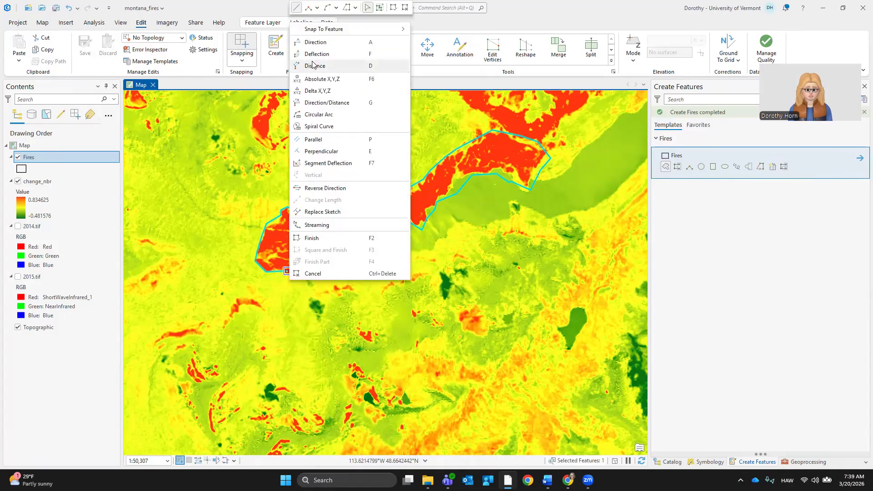
pyautogui.click(290, 299)
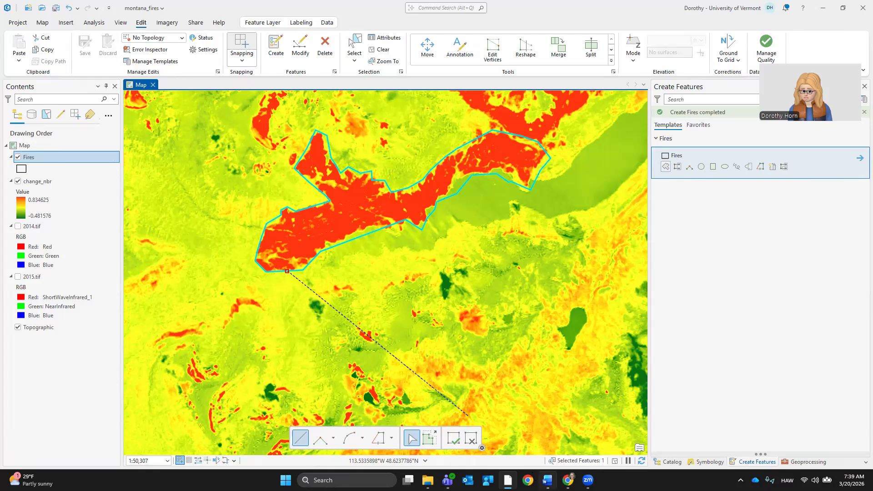
# Check the map navigation tip in the Word manual and try temporarily switching from sketching to the Explore tool in ArcGIS Pro
pyautogui.click(547, 480)
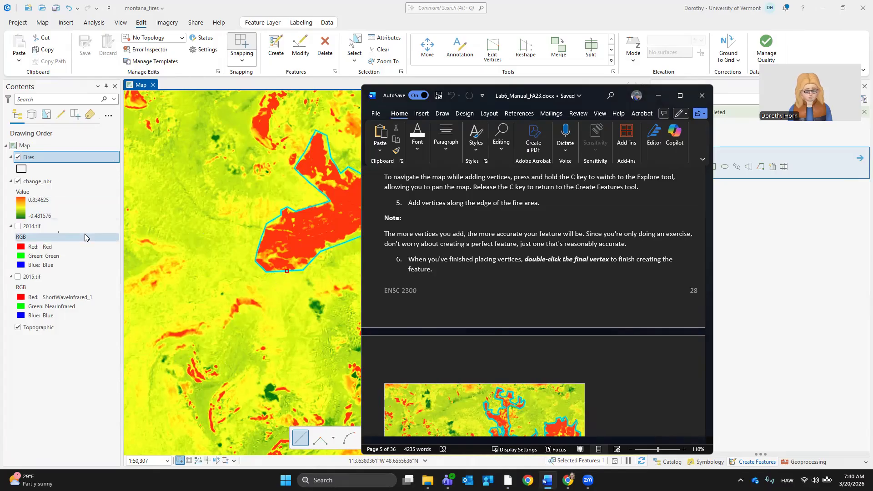
pyautogui.write('c')
pyautogui.click(97, 229)
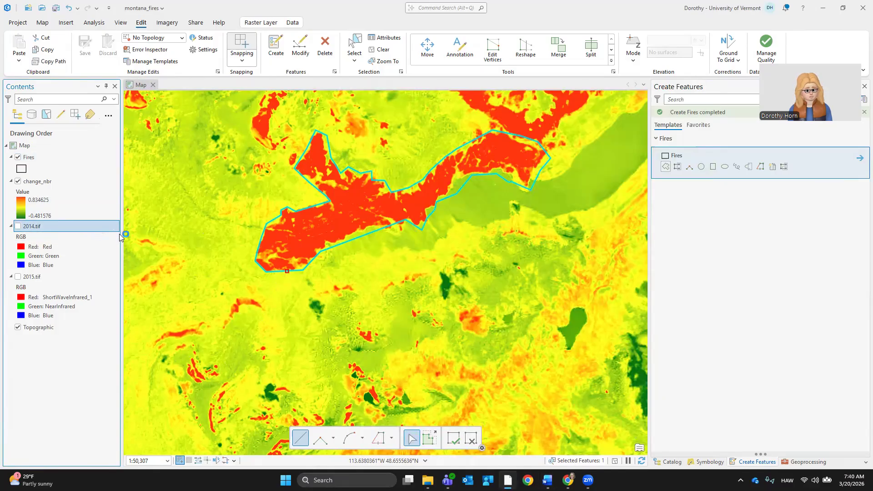
pyautogui.press('c')
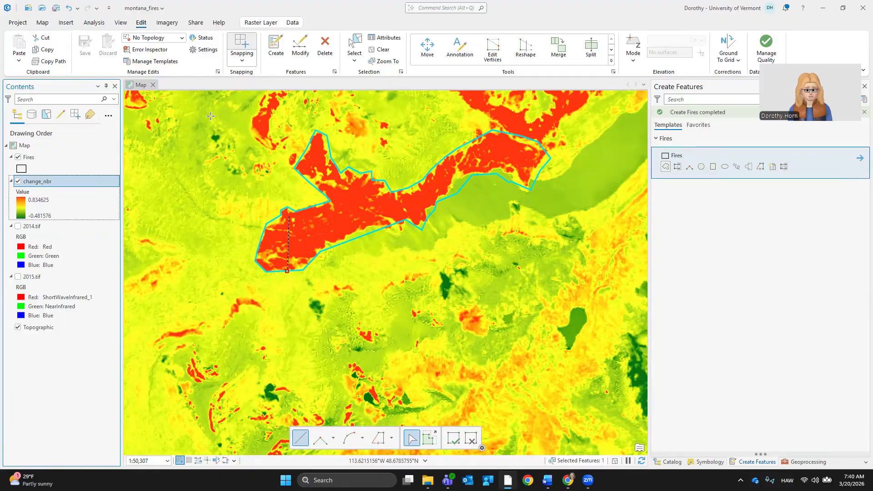
# Switch the map to the Explore tool to abandon the stray sketch, and save the project
pyautogui.click(43, 23)
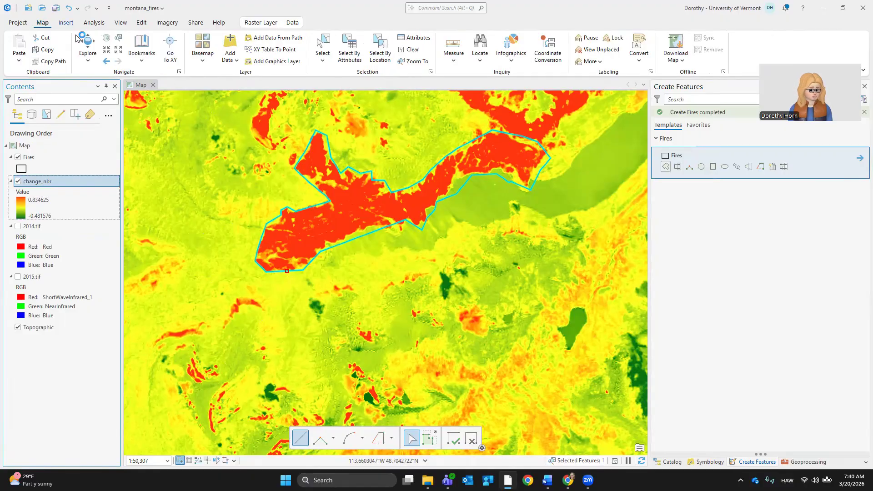
pyautogui.click(88, 47)
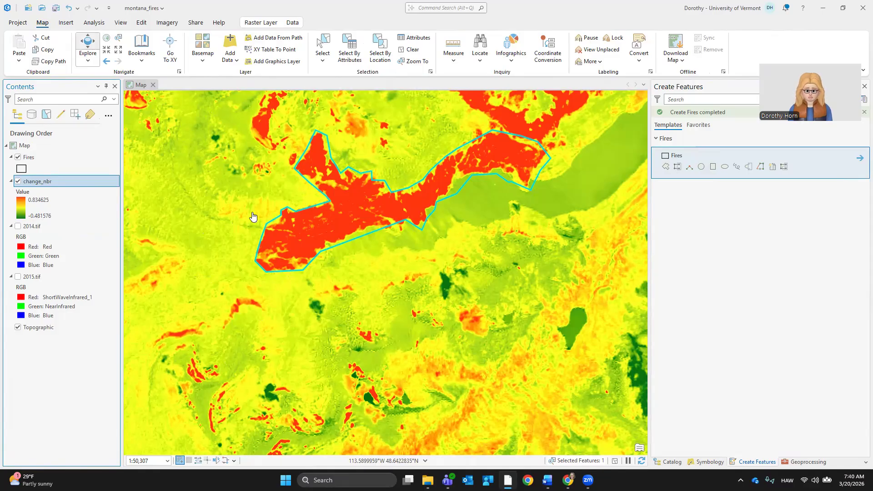
pyautogui.moveTo(253, 215); pyautogui.dragTo(239, 312)
pyautogui.moveTo(240, 209); pyautogui.dragTo(219, 230)
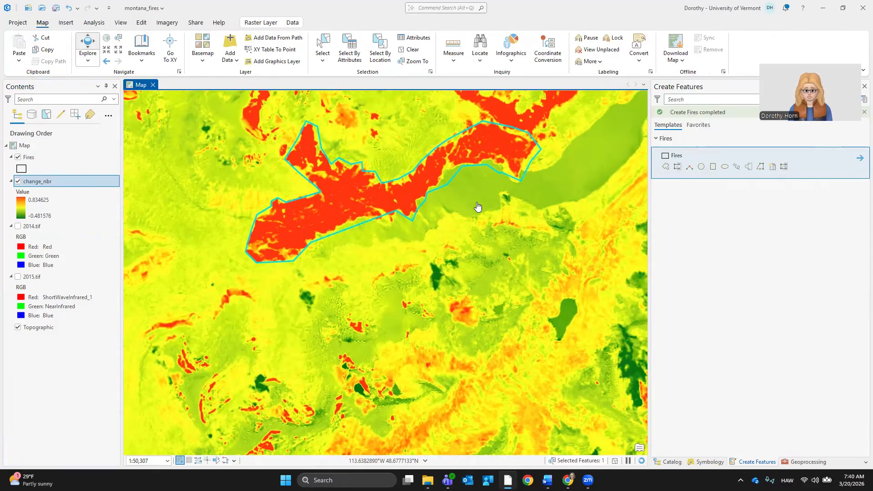
pyautogui.click(56, 8)
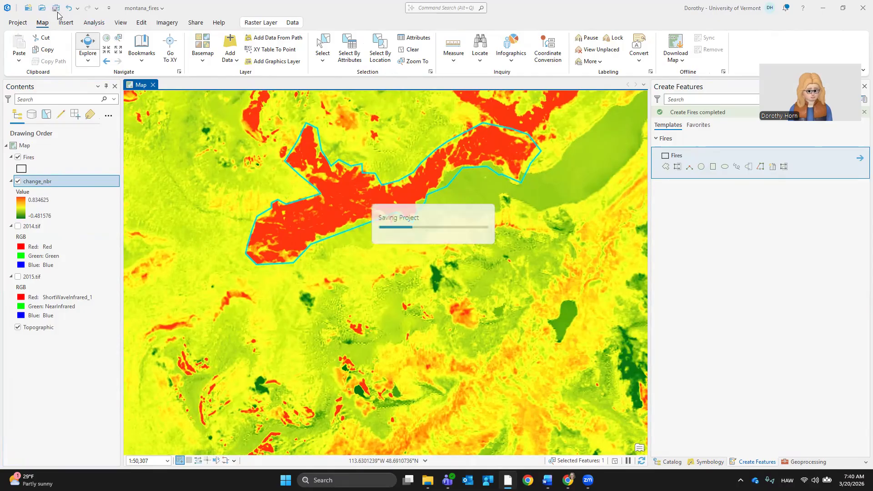
# Return to the Word manual and read steps 7 to 10 of Draw Boundary Polygons, including the vertex-editing note and the Thompson Fire instructions
pyautogui.click(547, 480)
pyautogui.scroll(-2, 556, 303)
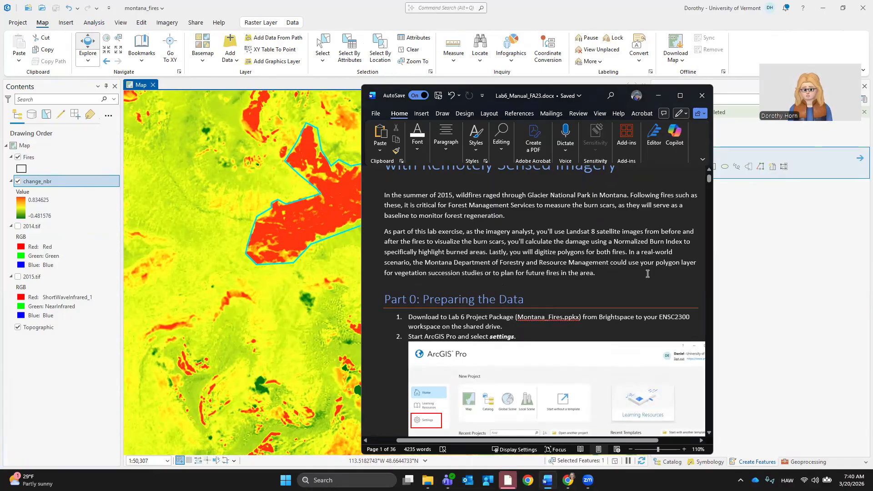
pyautogui.scroll(-4, 648, 273)
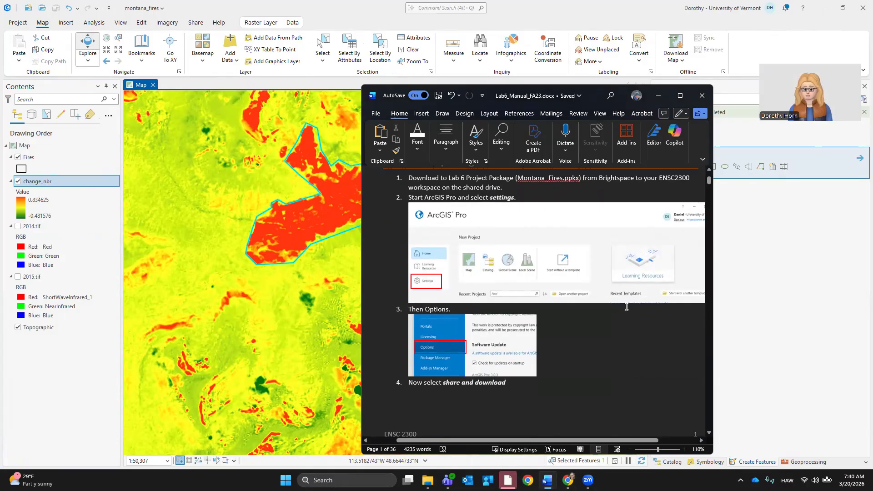
pyautogui.scroll(-7, 626, 307)
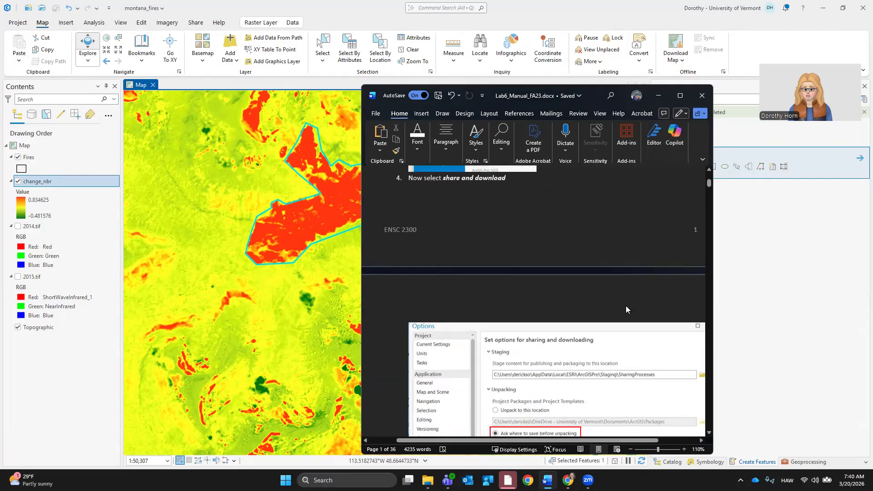
pyautogui.scroll(-4, 627, 307)
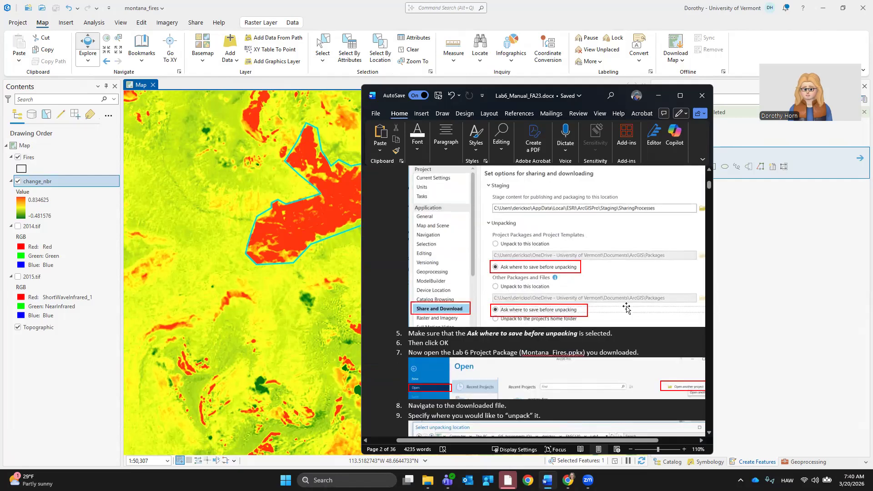
pyautogui.scroll(-6, 627, 308)
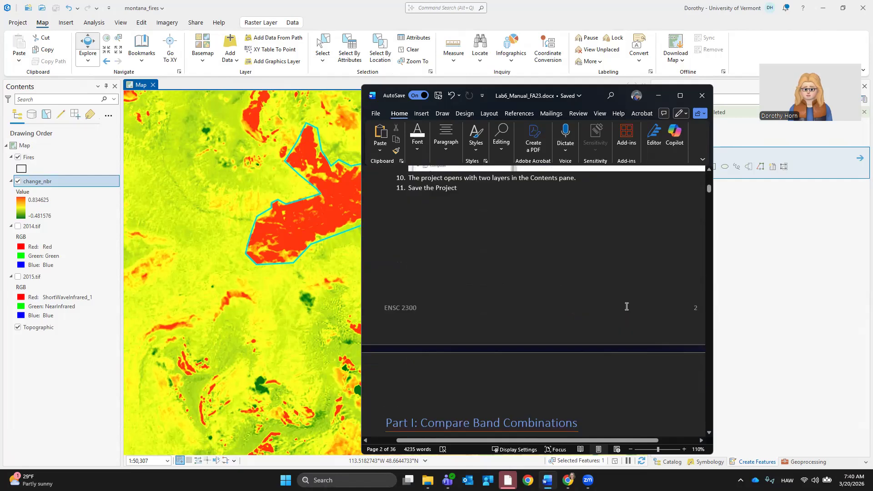
pyautogui.moveTo(708, 191); pyautogui.dragTo(681, 364)
pyautogui.scroll(-8, 582, 317)
pyautogui.scroll(-10, 583, 317)
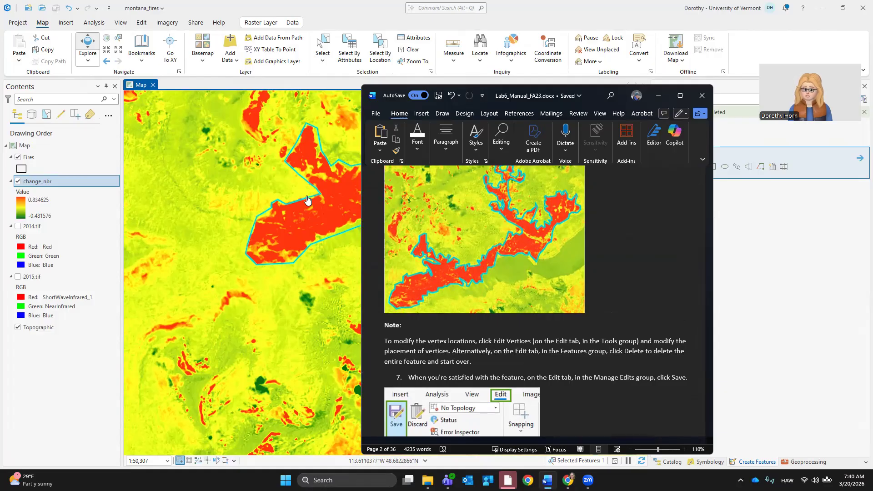
pyautogui.scroll(-3, 573, 301)
pyautogui.scroll(-1, 573, 300)
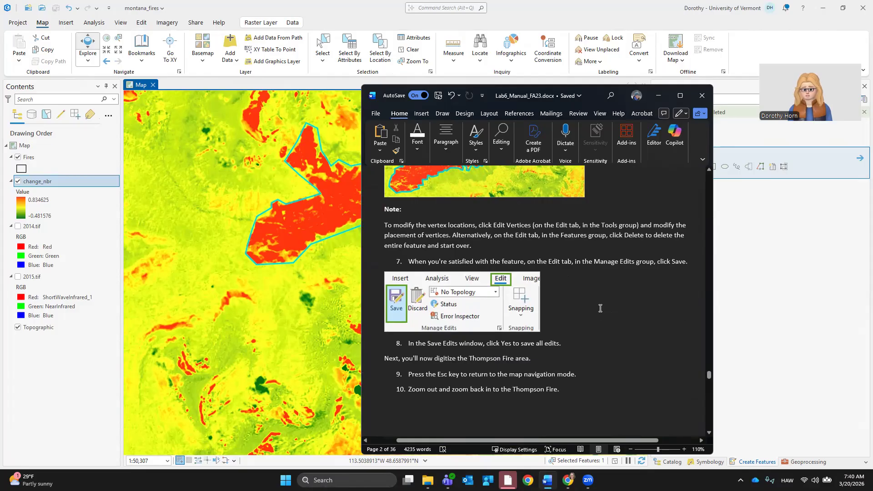
# Read the manual's Thompson Fire digitizing steps 11 to 15 and the start of the Add Attribute Information section
pyautogui.scroll(-5, 601, 308)
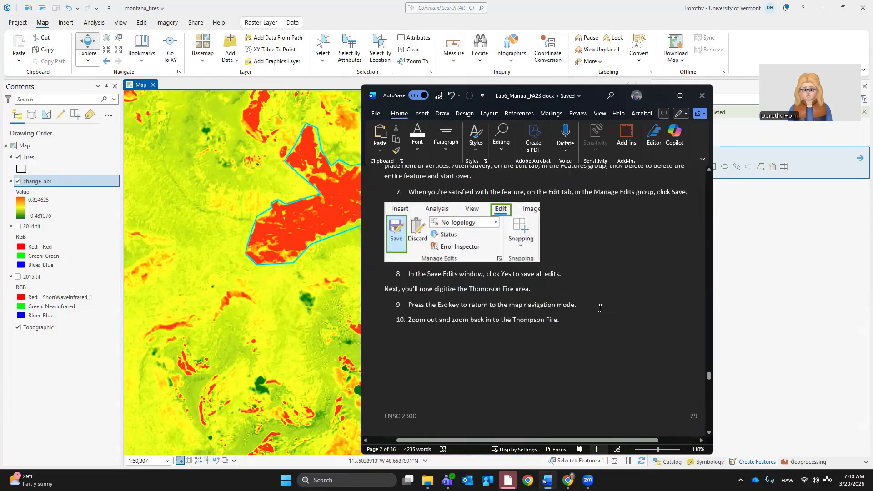
pyautogui.scroll(-8, 599, 309)
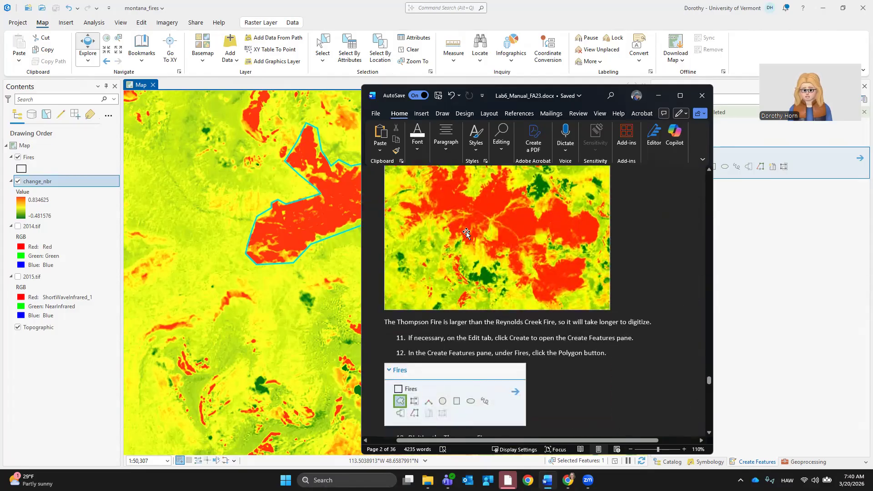
pyautogui.scroll(-1, 606, 320)
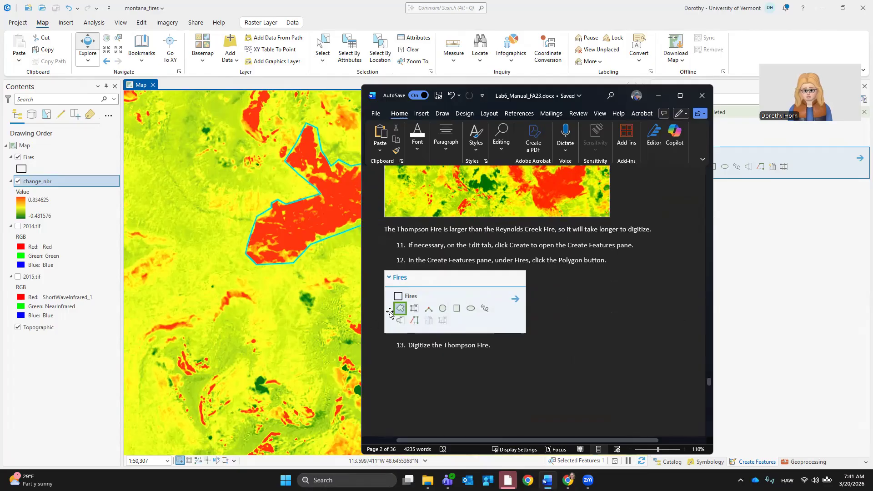
pyautogui.scroll(-4, 535, 334)
pyautogui.scroll(-8, 536, 335)
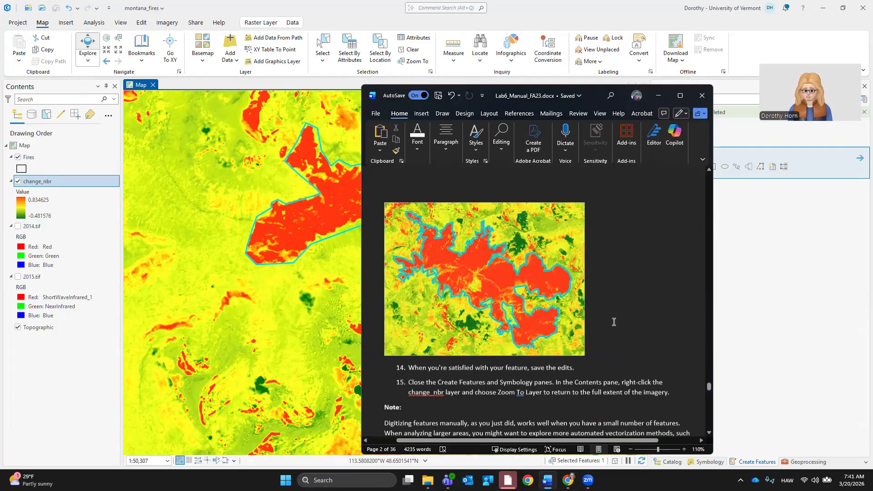
pyautogui.scroll(-3, 480, 301)
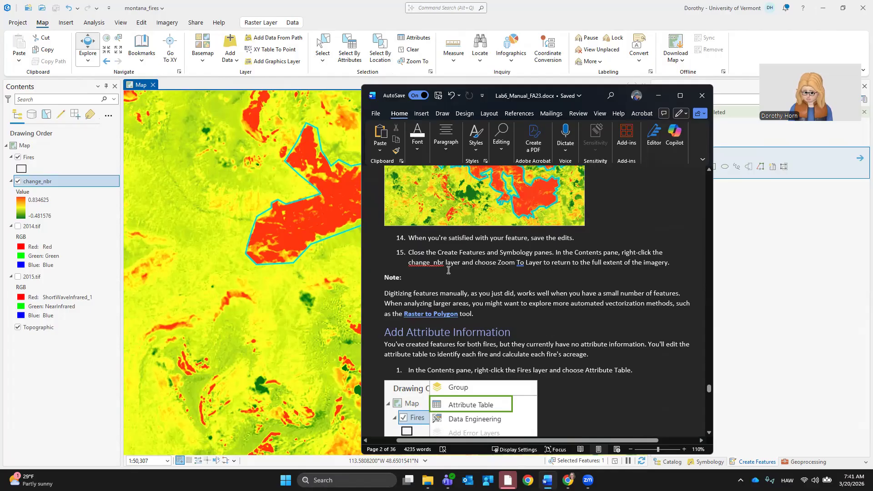
pyautogui.scroll(-1, 448, 271)
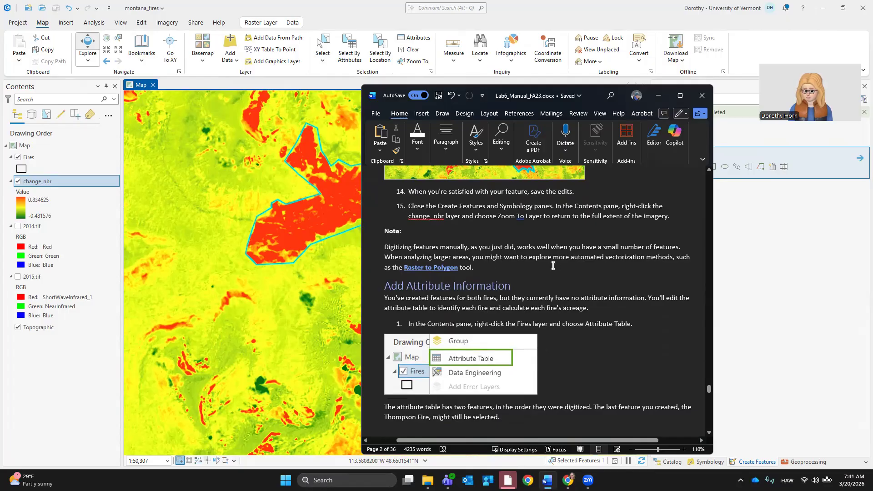
pyautogui.scroll(-2, 564, 298)
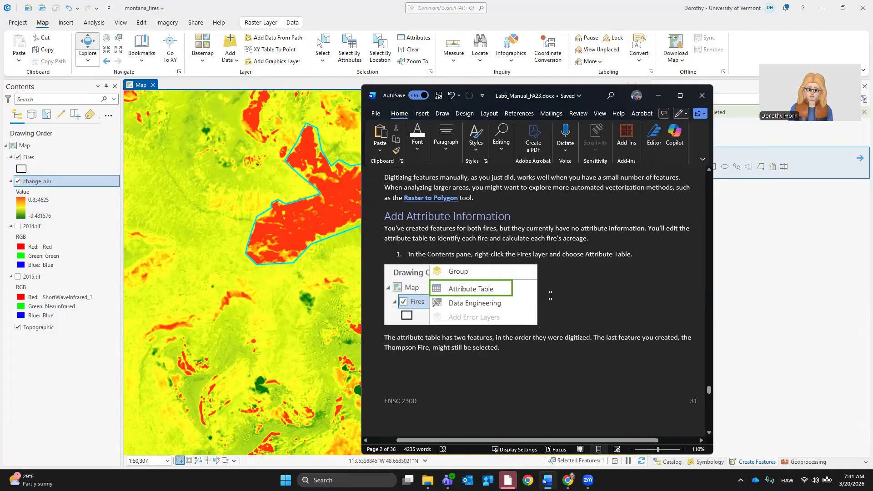
# Open the Fires layer's attribute table in ArcGIS Pro, check the manual's next steps, and clear the feature selection
pyautogui.click(30, 157)
pyautogui.rightClick(33, 159)
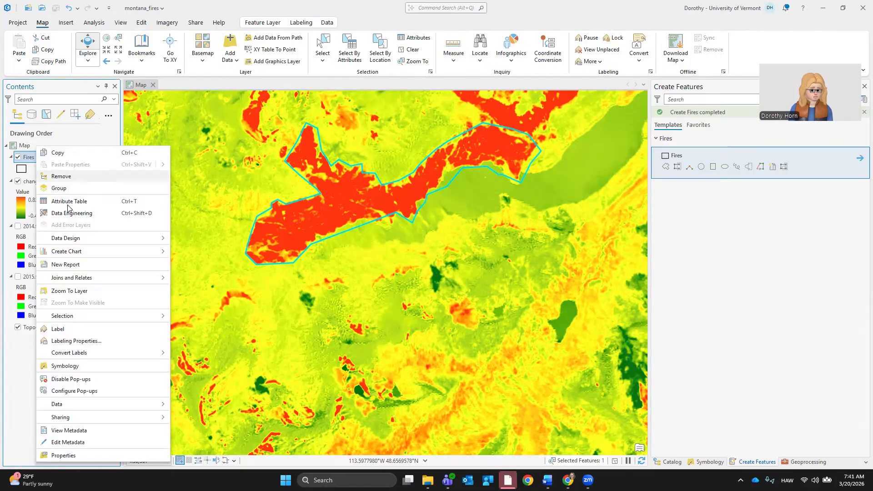
pyautogui.click(67, 205)
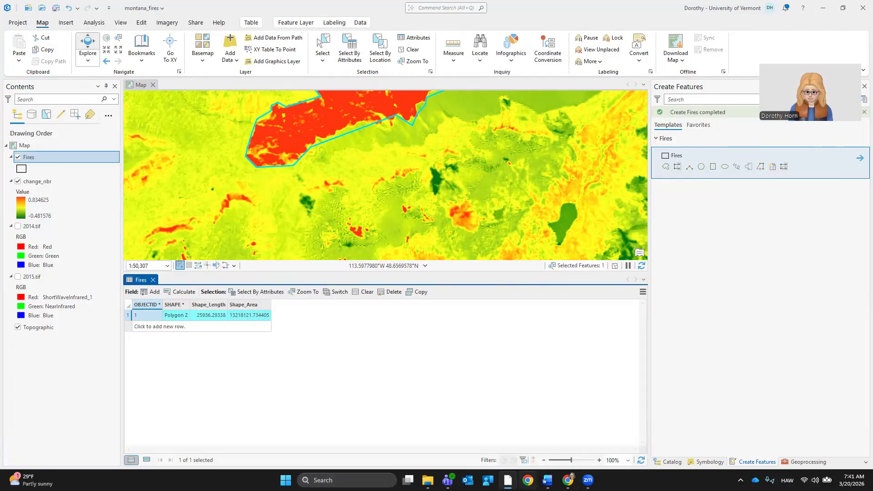
pyautogui.click(547, 480)
pyautogui.scroll(-5, 583, 327)
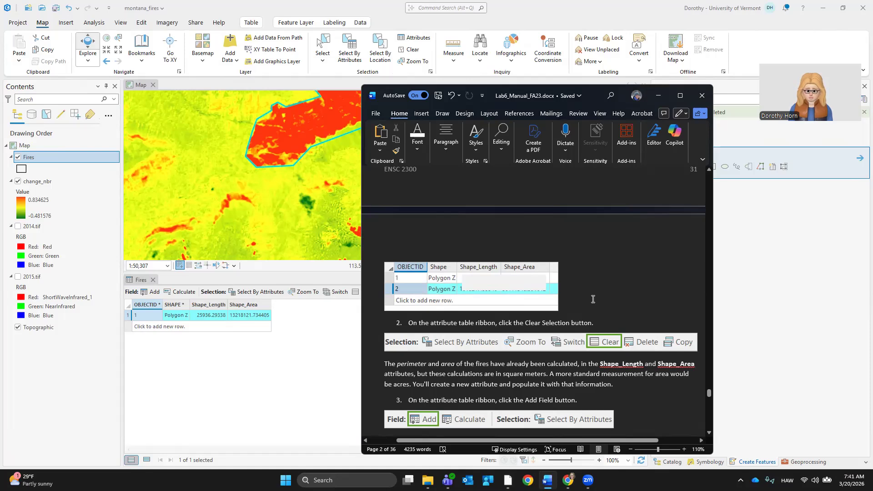
pyautogui.scroll(-3, 593, 299)
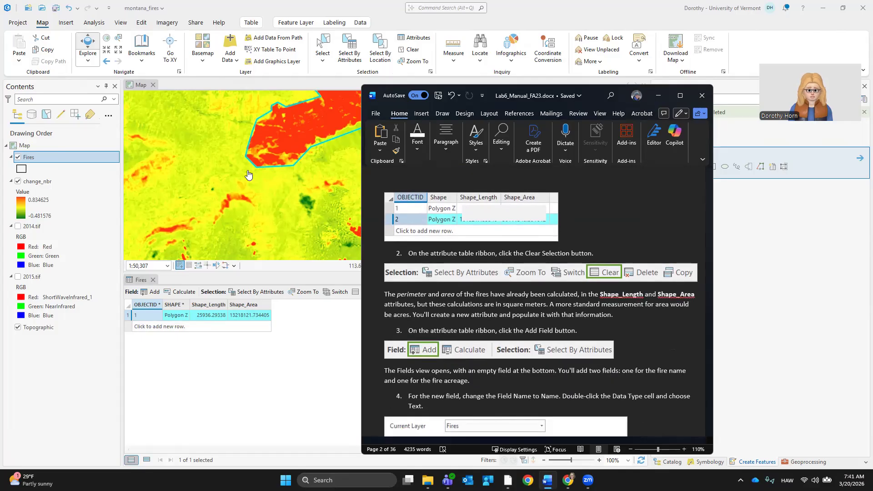
pyautogui.click(410, 50)
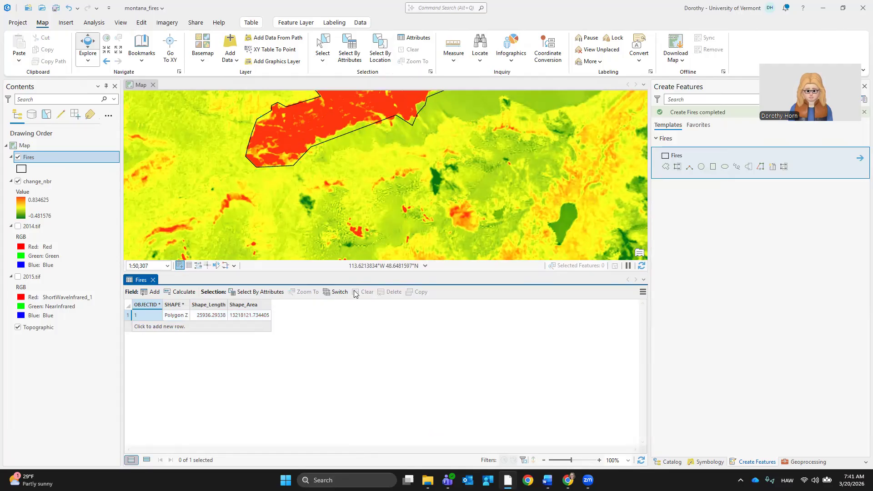
# Check the manual's steps 3 to 5 on creating attributes, and add a new field to the Fires attribute table
pyautogui.click(547, 480)
pyautogui.scroll(-3, 649, 317)
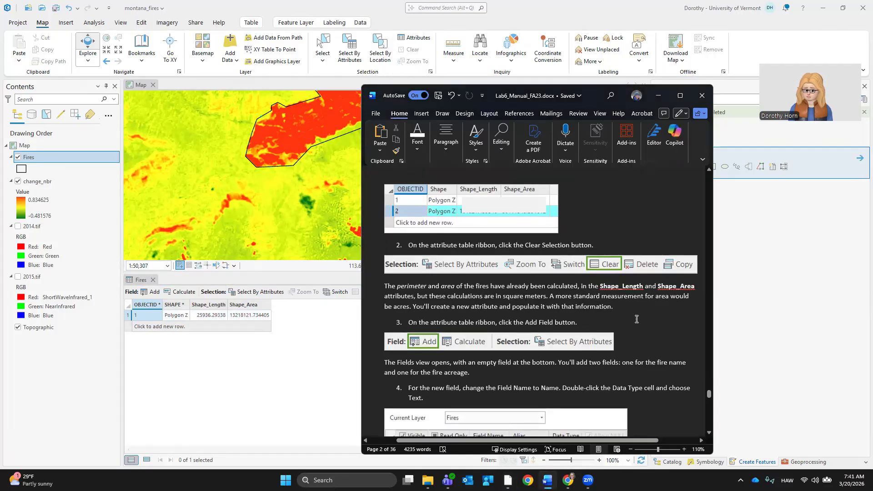
pyautogui.scroll(-1, 649, 318)
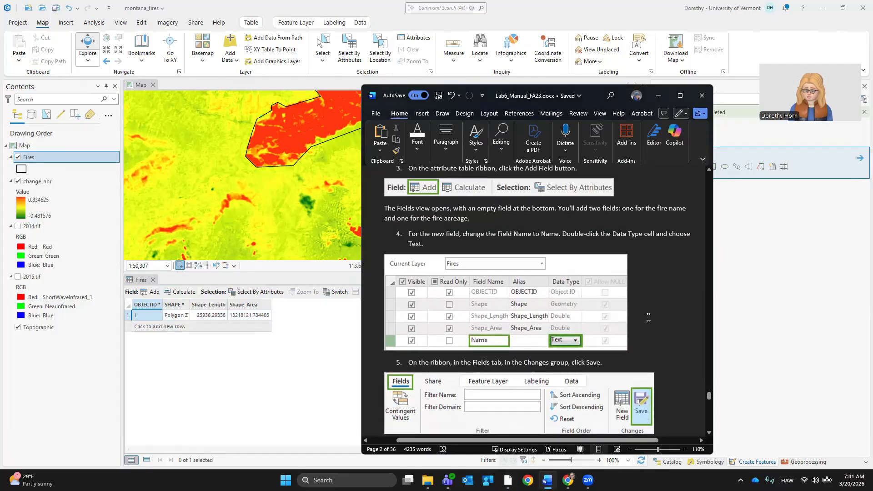
pyautogui.click(588, 480)
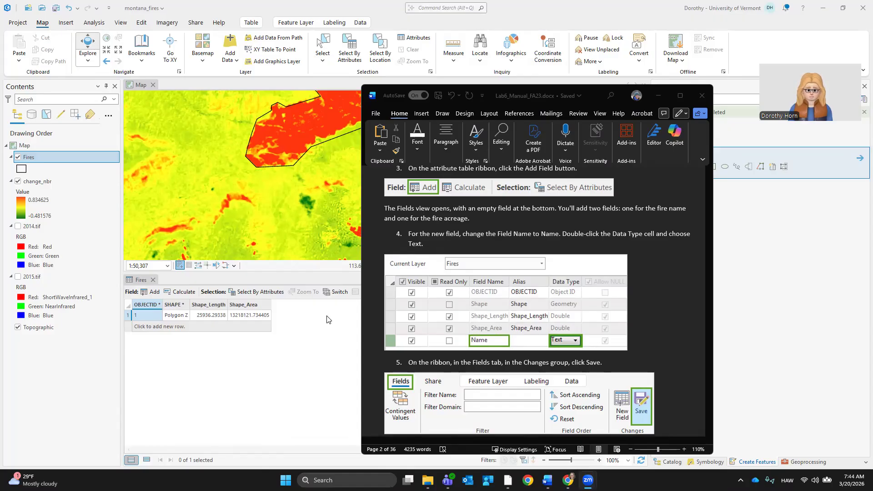
pyautogui.click(154, 292)
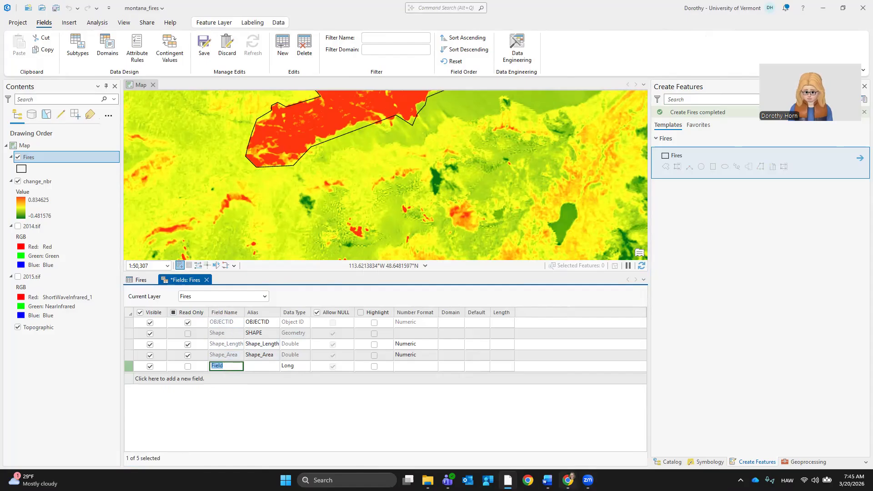
# Consult the manual's field settings, then name the new Fires field Acres and set its data type to Float
pyautogui.click(547, 479)
pyautogui.scroll(-3, 610, 323)
pyautogui.scroll(-1, 609, 323)
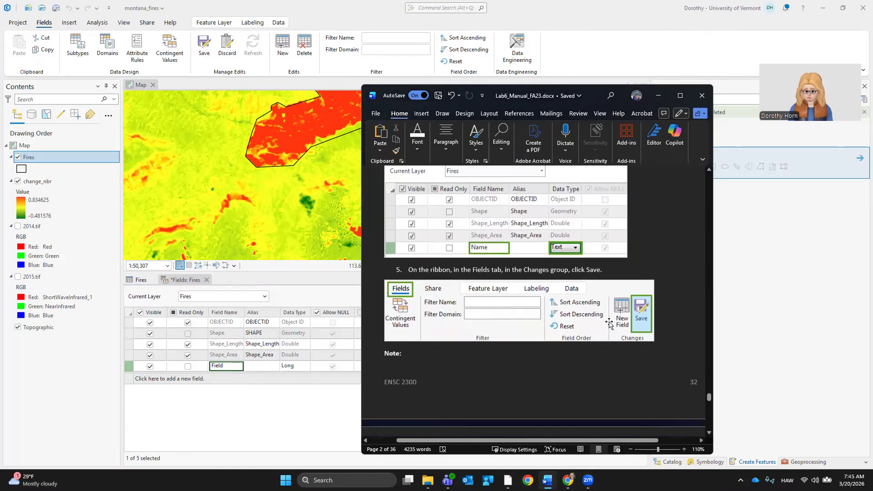
pyautogui.scroll(-5, 624, 360)
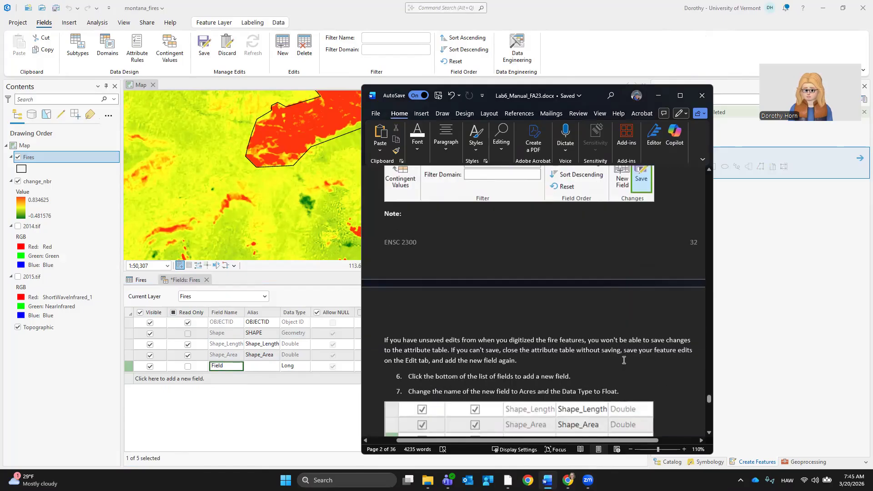
pyautogui.scroll(-3, 624, 361)
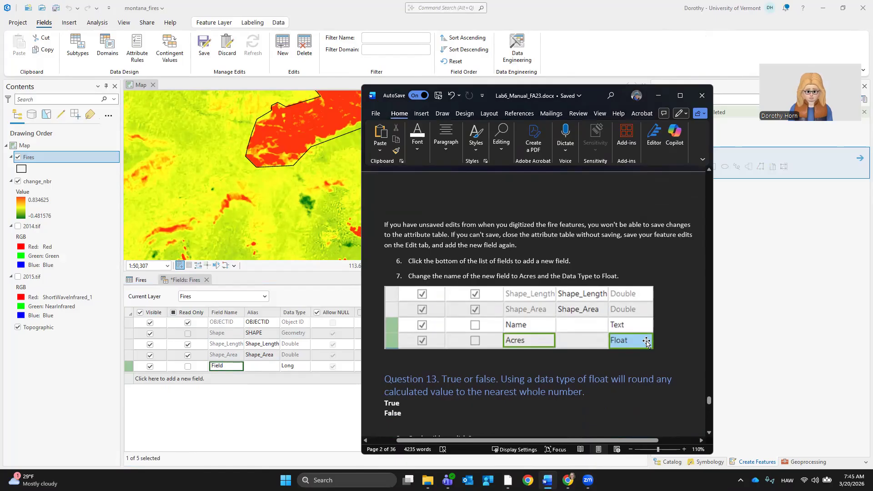
pyautogui.scroll(-2, 646, 342)
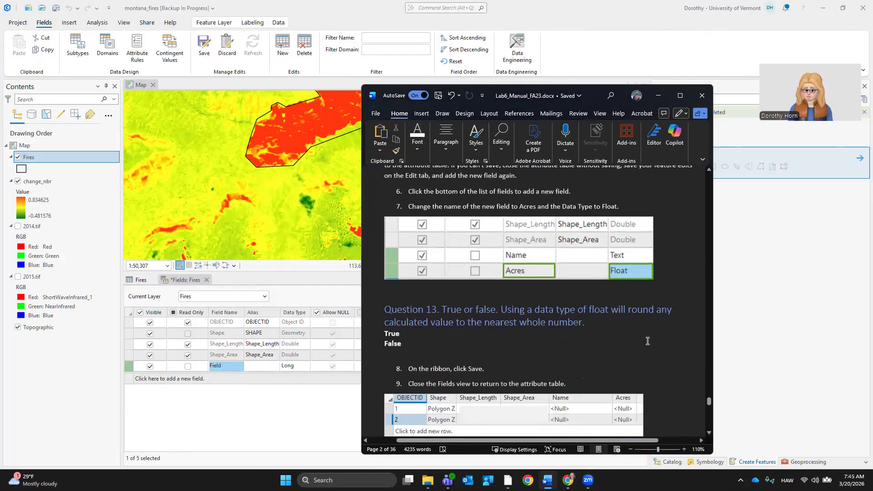
pyautogui.click(226, 365)
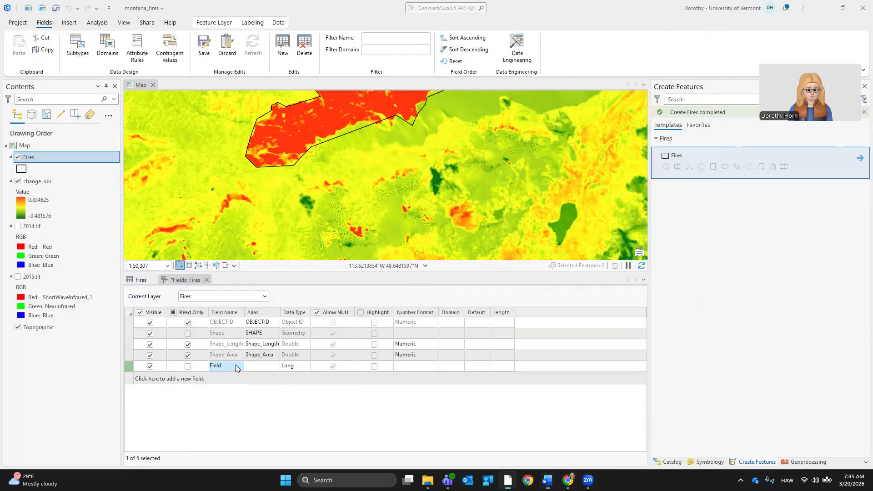
pyautogui.write('Acrea')
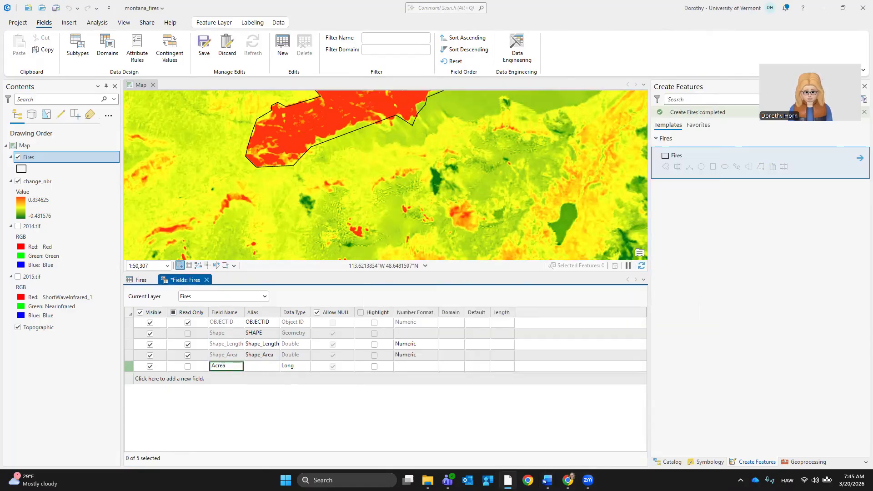
pyautogui.press('Tab')
pyautogui.press('Tab')
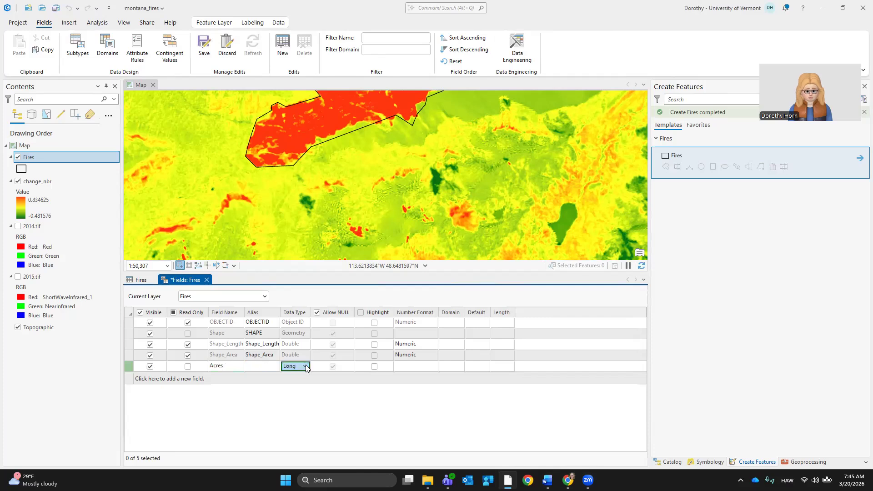
pyautogui.click(306, 365)
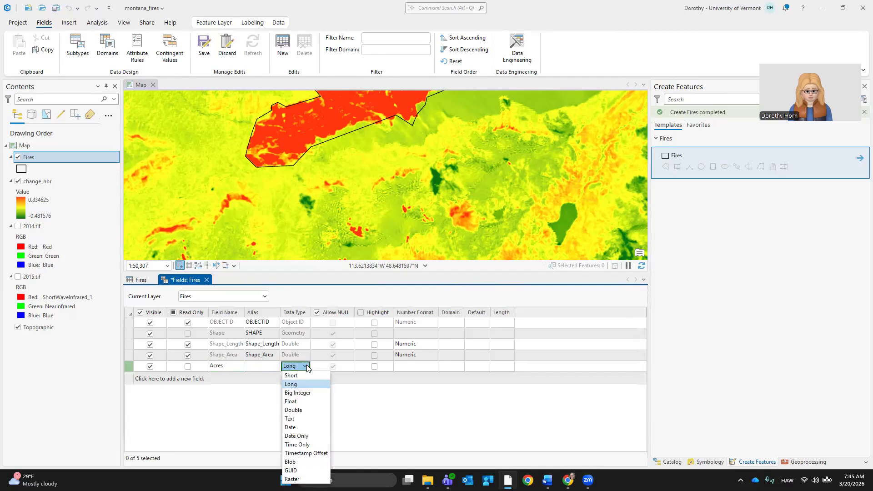
pyautogui.click(317, 402)
# Review Question 13 and manual steps 8 to 12, save the Fires field changes, and close the Fields view
pyautogui.moveTo(547, 479)
pyautogui.click(548, 437)
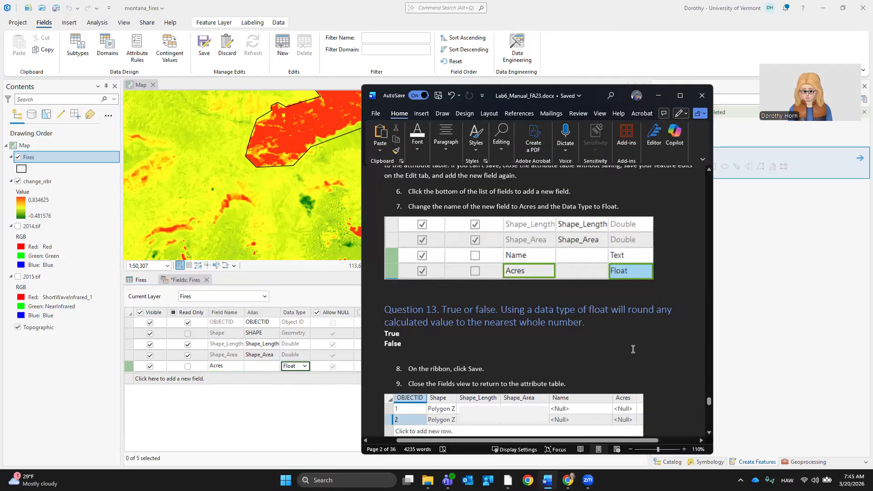
pyautogui.scroll(-2, 633, 349)
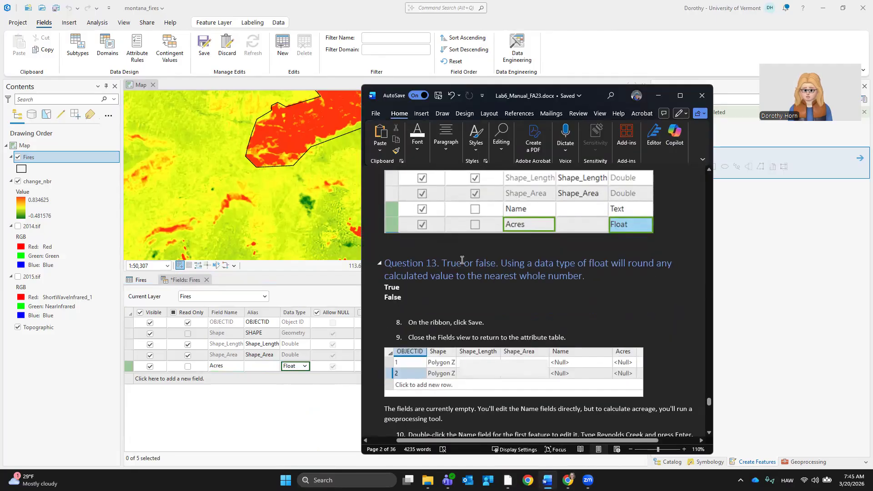
pyautogui.scroll(-4, 652, 292)
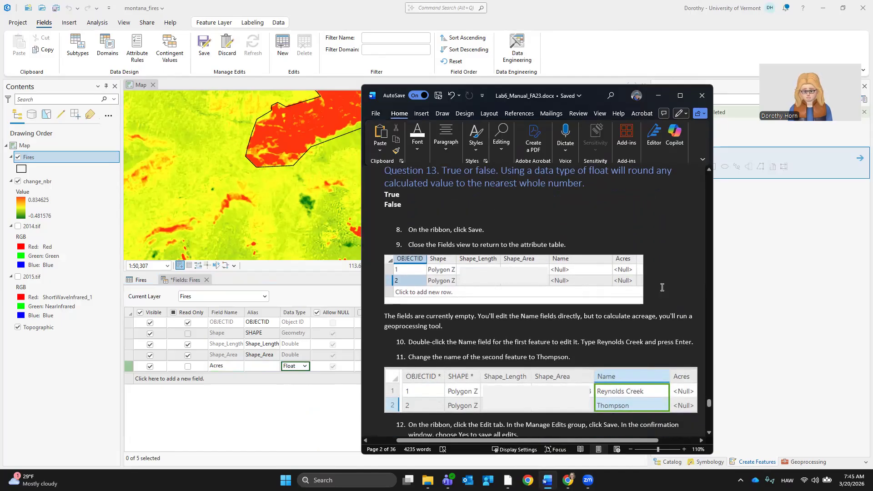
pyautogui.scroll(-2, 662, 288)
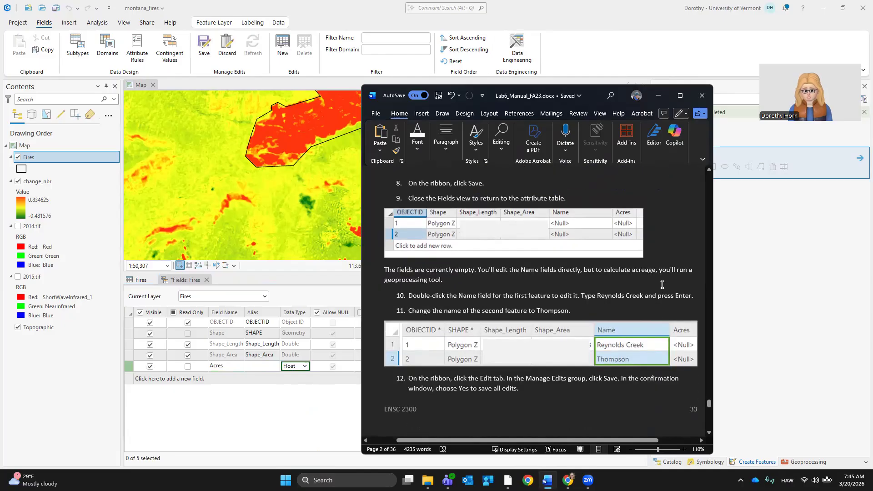
pyautogui.click(298, 301)
pyautogui.click(204, 44)
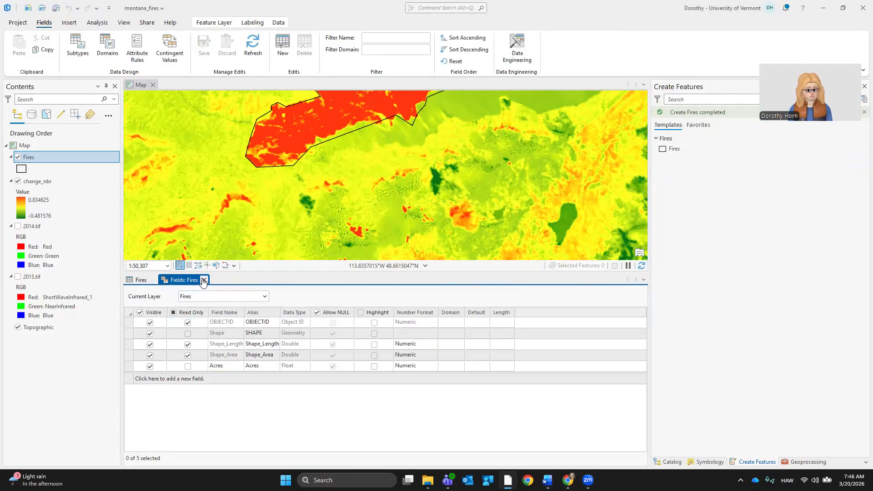
pyautogui.click(203, 281)
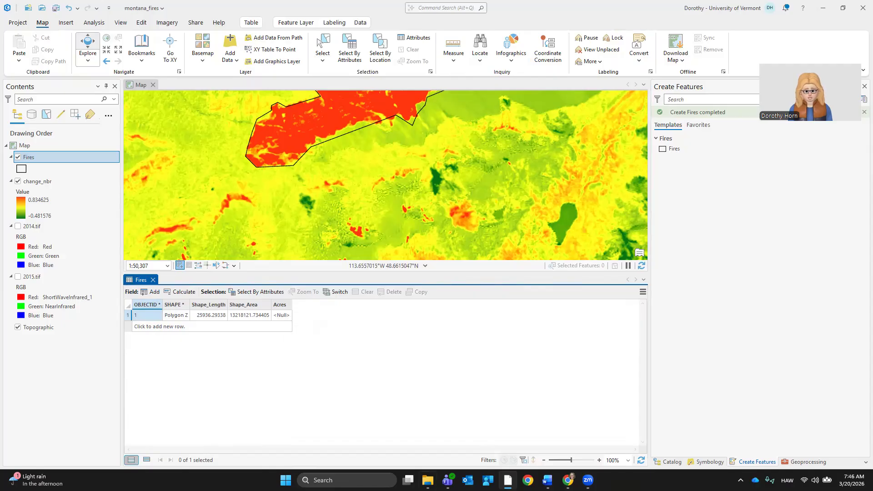
# Recheck the manual's steps 6 to 12 and its Name and Acres field settings, and add another field to the Fires attribute table
pyautogui.click(548, 480)
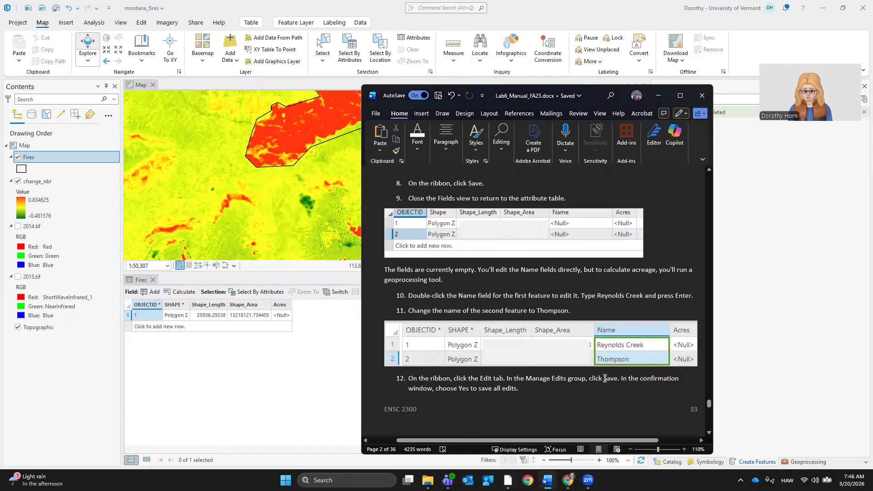
pyautogui.scroll(-3, 603, 374)
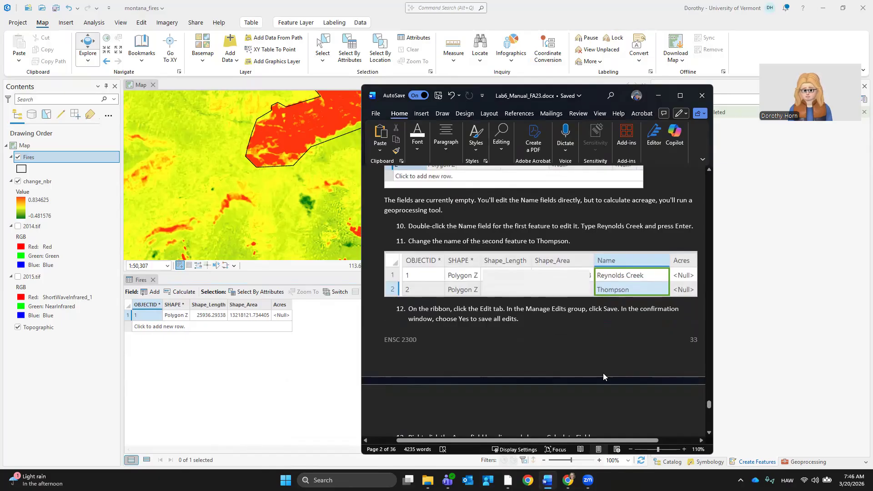
pyautogui.scroll(10, 603, 373)
pyautogui.scroll(3, 603, 369)
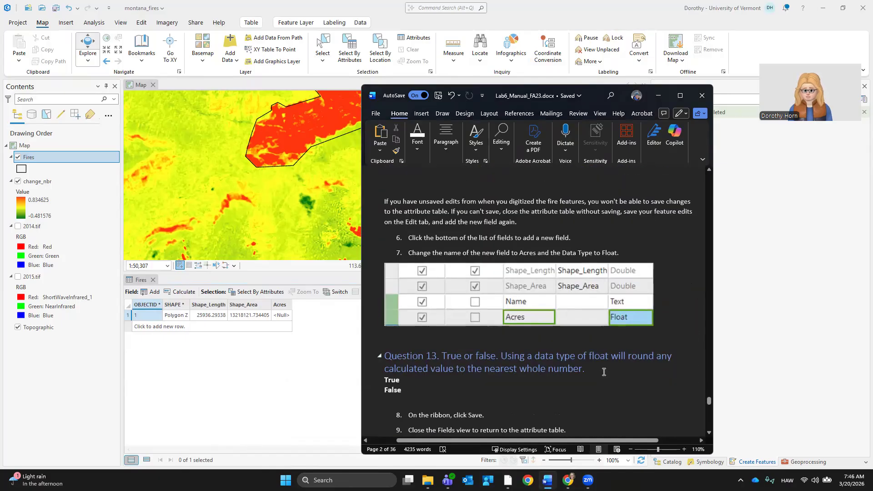
pyautogui.scroll(-3, 603, 369)
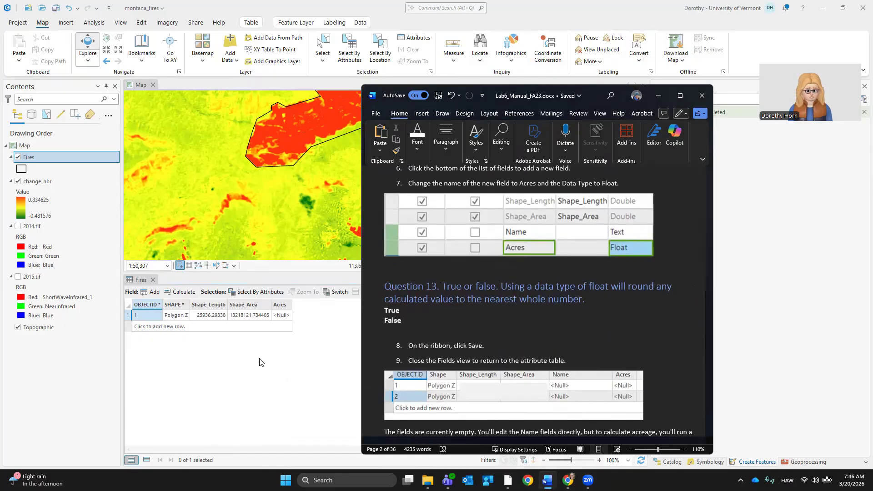
pyautogui.click(154, 293)
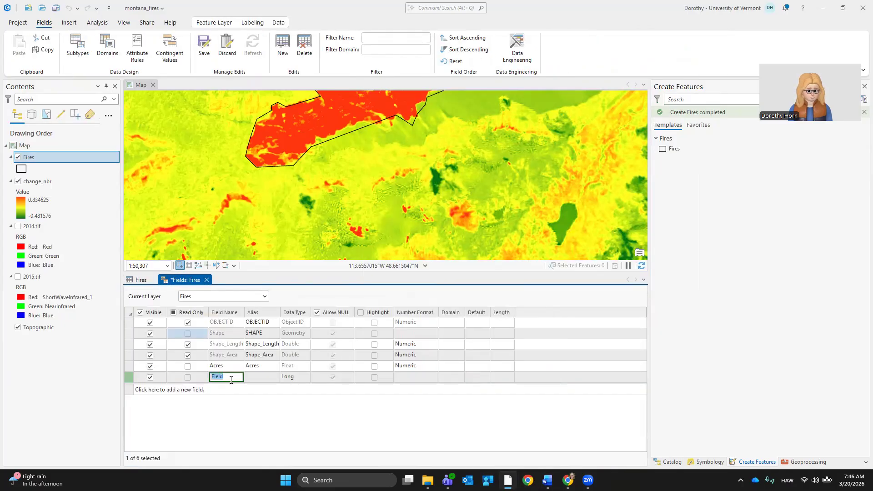
# Name the new Fires field Name with the Text data type, save the field changes, and close the Fields view
pyautogui.write('Name')
pyautogui.click(295, 377)
pyautogui.click(304, 378)
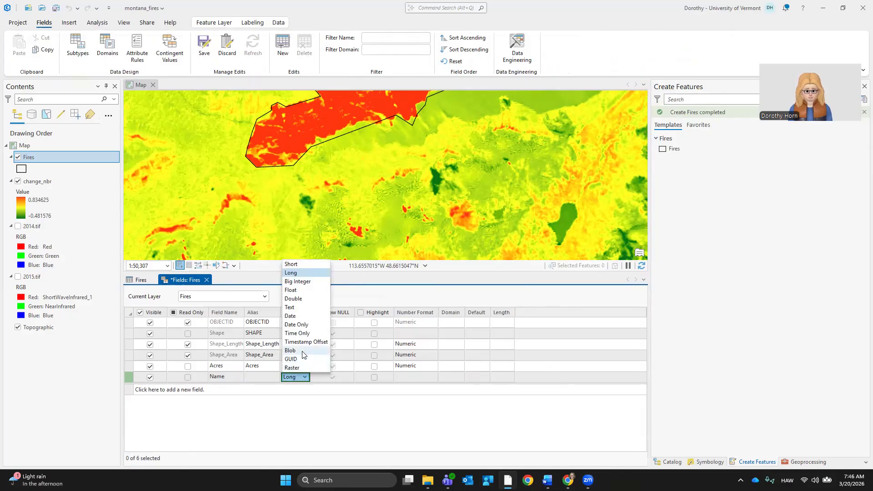
pyautogui.click(295, 308)
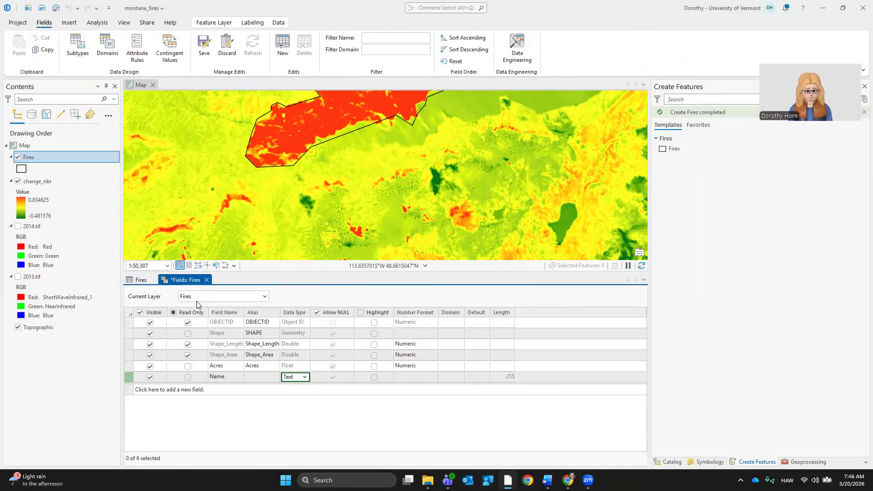
pyautogui.click(207, 43)
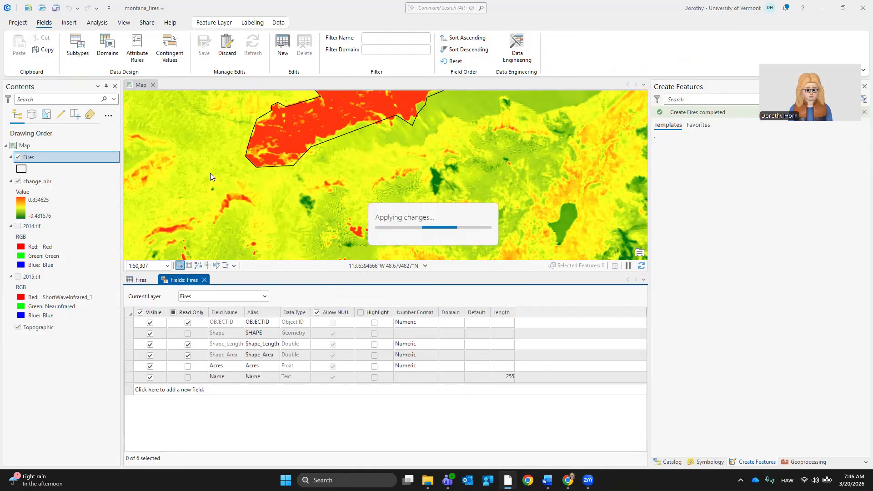
pyautogui.click(205, 280)
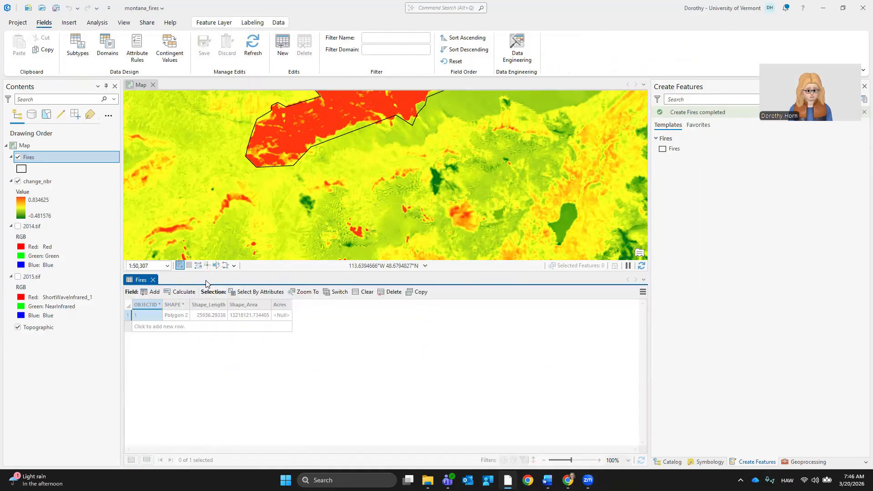
# Enter ReynoldsFire in the Name field of the first Fires feature
pyautogui.click(307, 314)
pyautogui.click(307, 315)
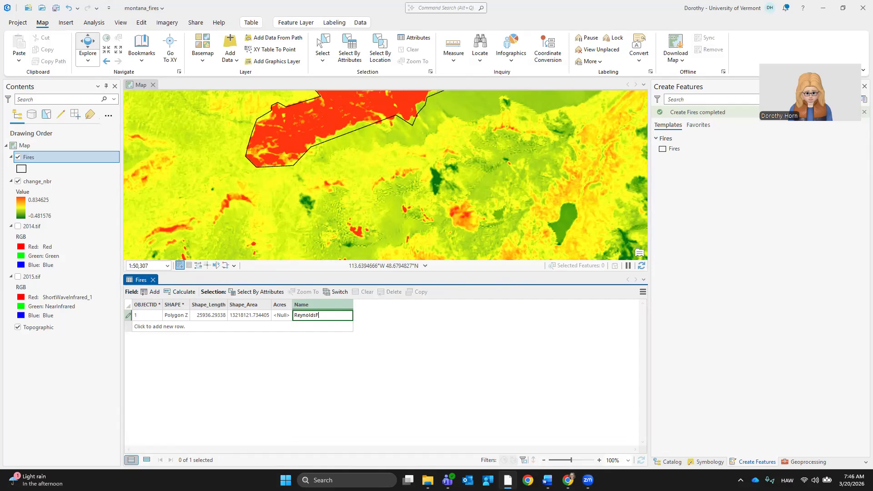
pyautogui.click(303, 327)
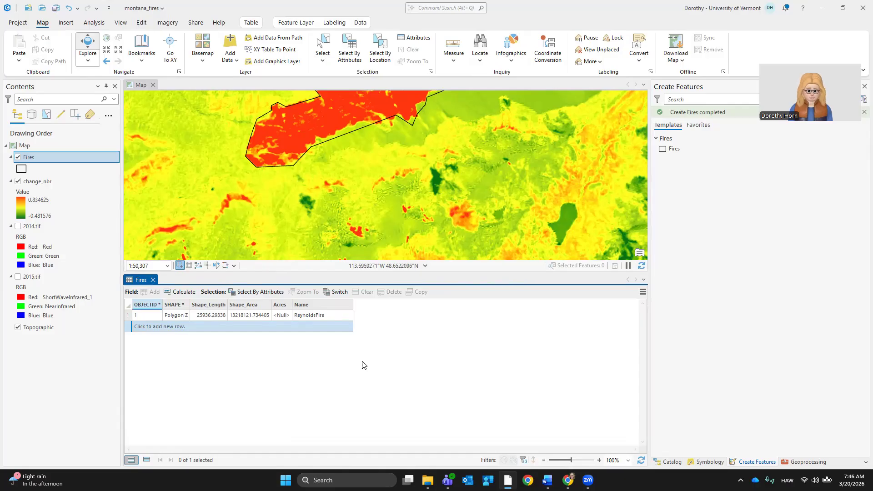
# Read the manual's steps 10 to 14 on naming the fires, saving edits, and calculating acreage with Calculate Field
pyautogui.click(547, 480)
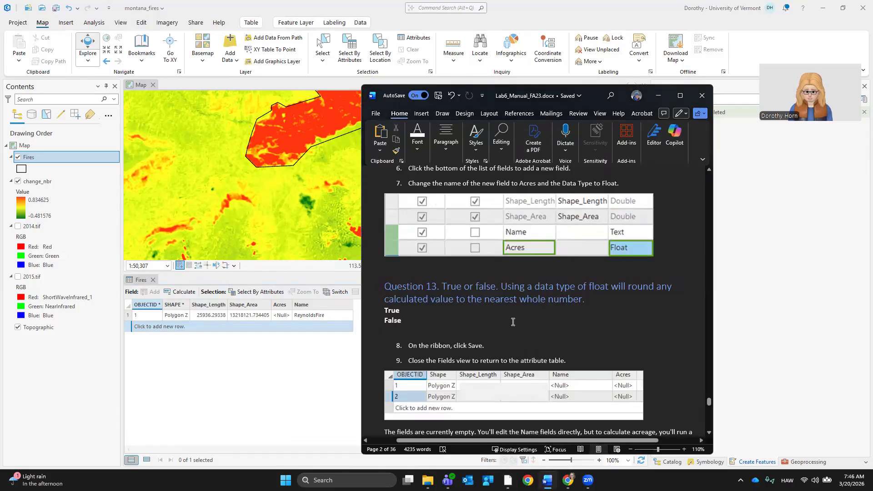
pyautogui.scroll(-1, 622, 324)
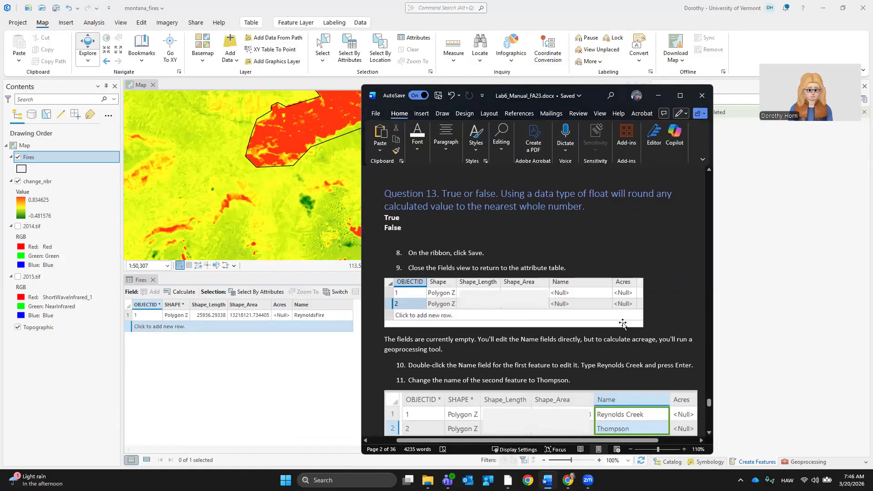
pyautogui.scroll(-2, 622, 324)
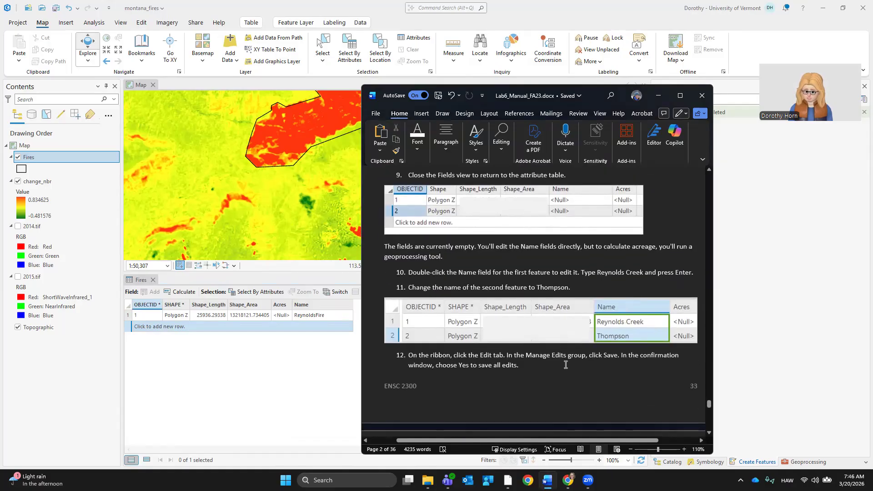
pyautogui.scroll(-2, 564, 360)
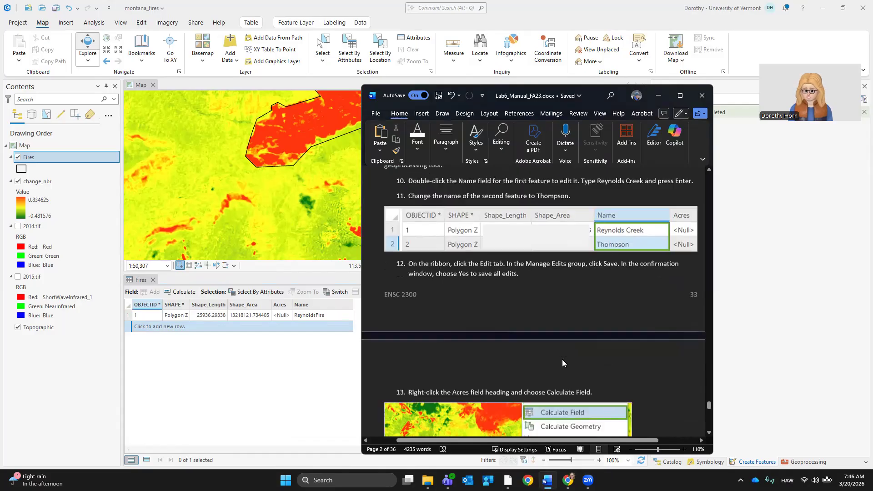
pyautogui.scroll(-3, 513, 283)
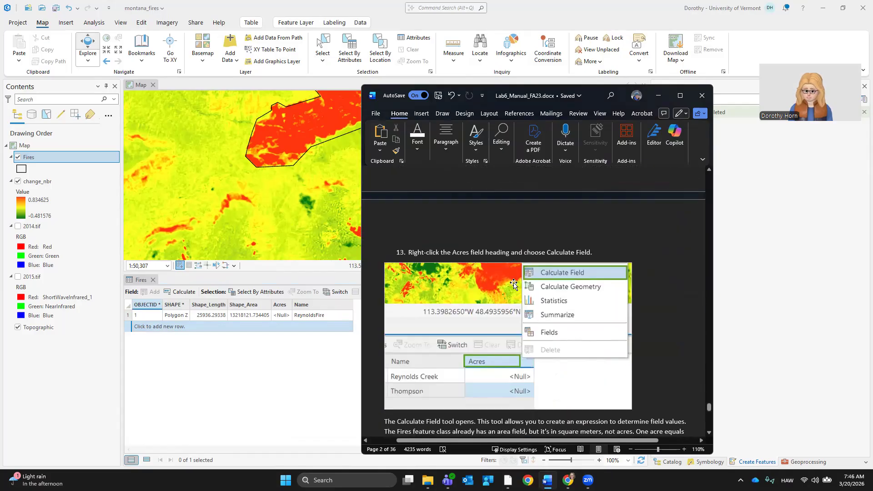
pyautogui.scroll(-1, 652, 359)
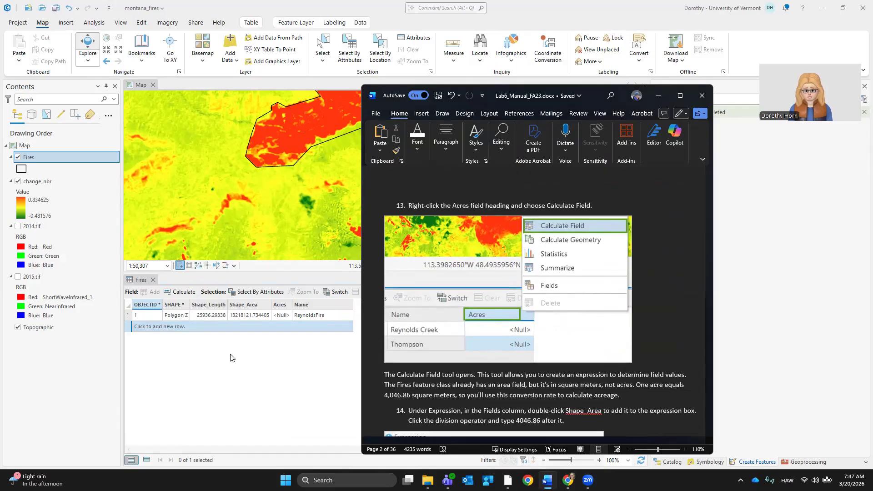
pyautogui.scroll(-1, 668, 273)
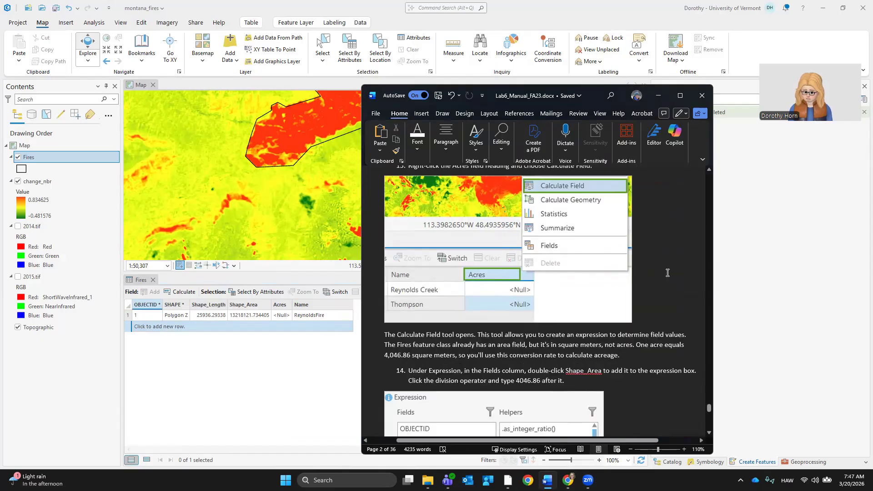
pyautogui.scroll(-2, 668, 273)
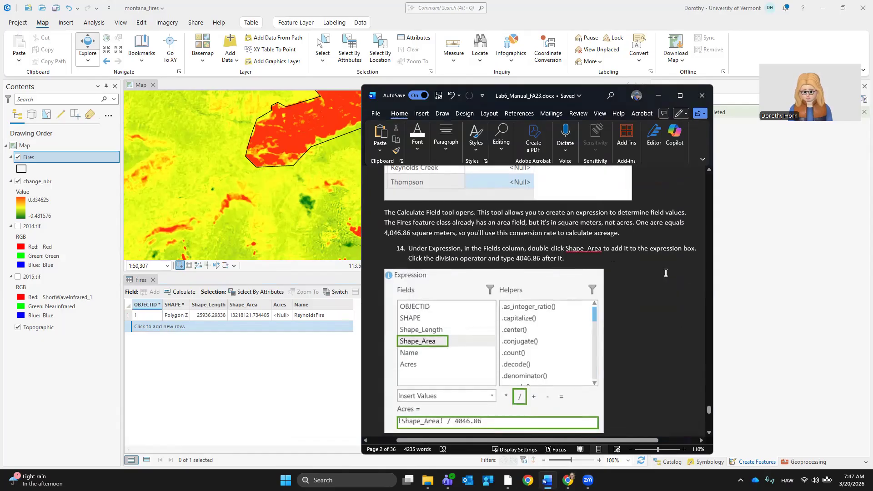
pyautogui.scroll(3, 666, 273)
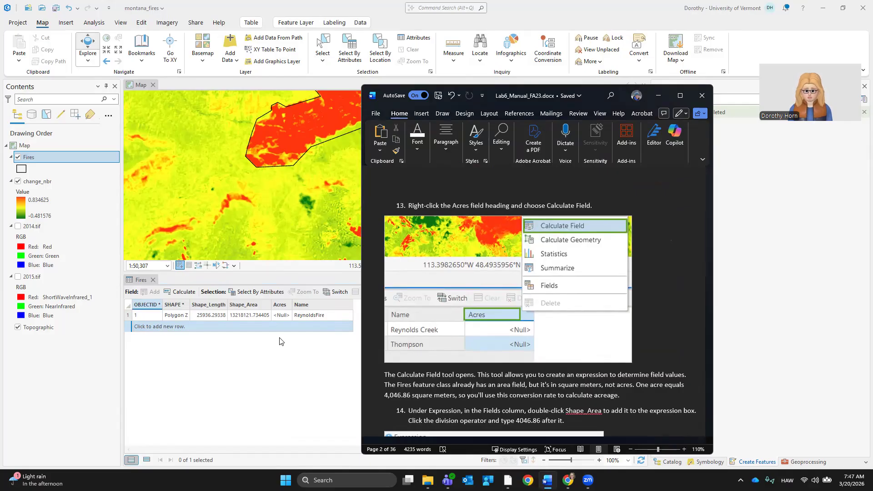
# Open the Calculate Field tool for the Acres field, and consult the manual's steps 14 and 15 for the acreage expression
pyautogui.click(280, 306)
pyautogui.rightClick(279, 306)
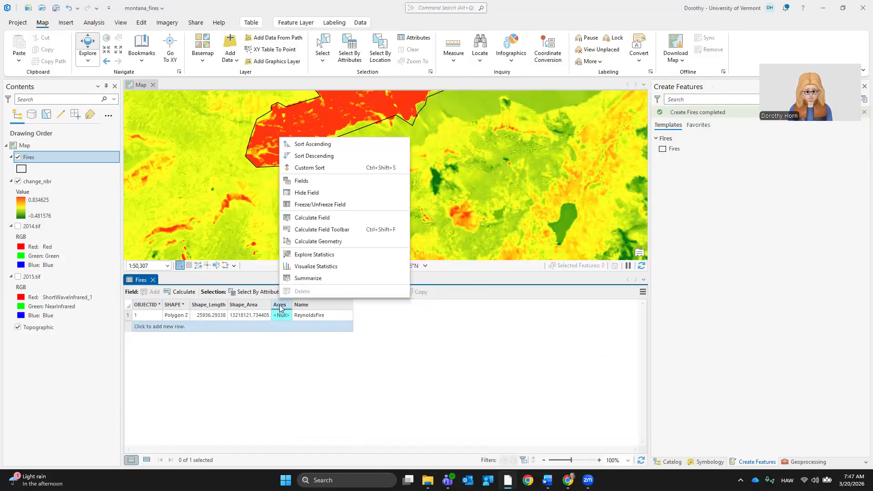
pyautogui.click(328, 218)
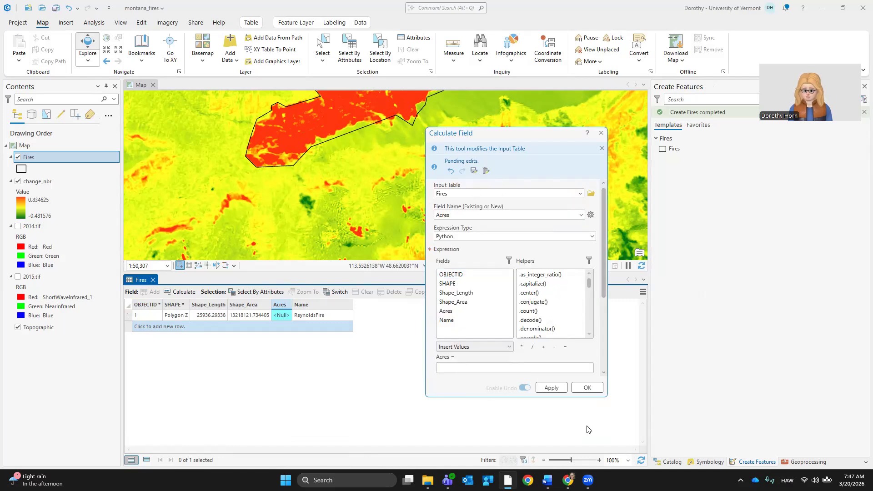
pyautogui.click(548, 481)
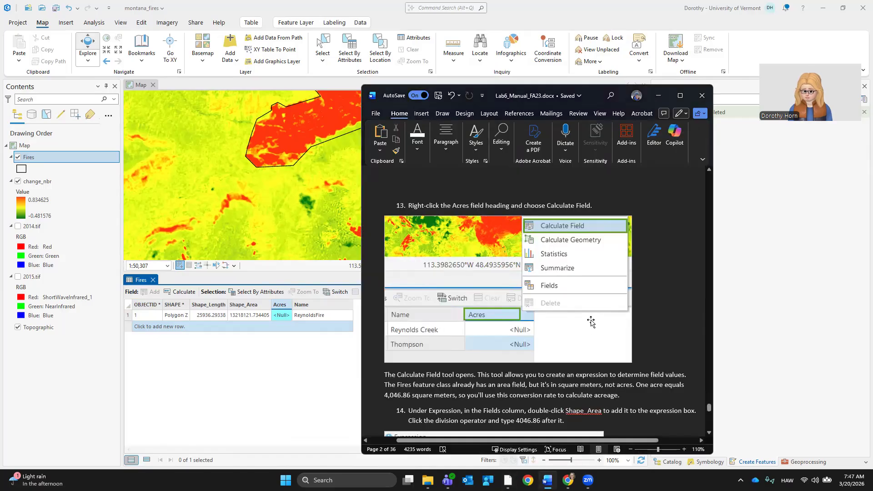
pyautogui.scroll(-4, 596, 318)
pyautogui.scroll(-3, 601, 317)
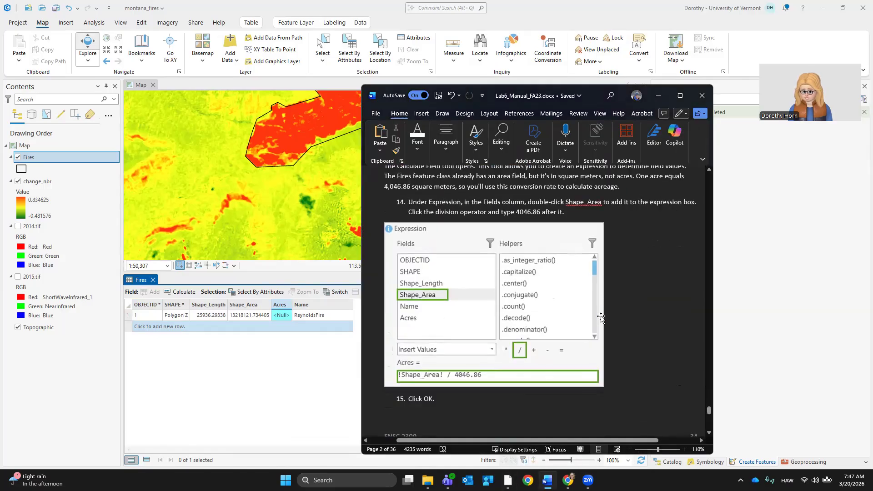
pyautogui.scroll(-2, 601, 317)
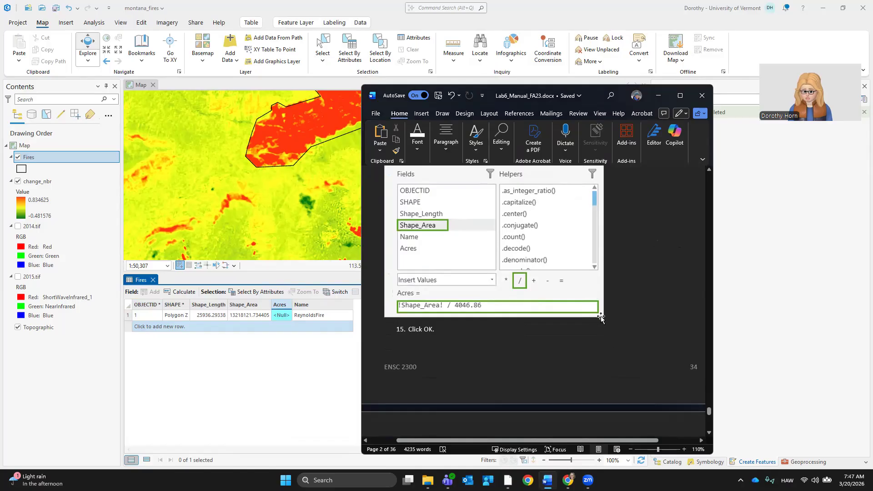
pyautogui.scroll(3, 601, 316)
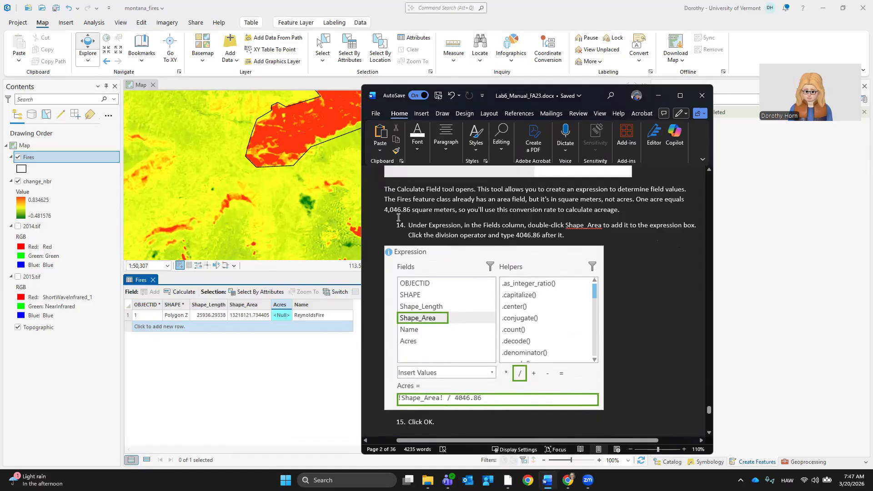
pyautogui.scroll(-3, 666, 294)
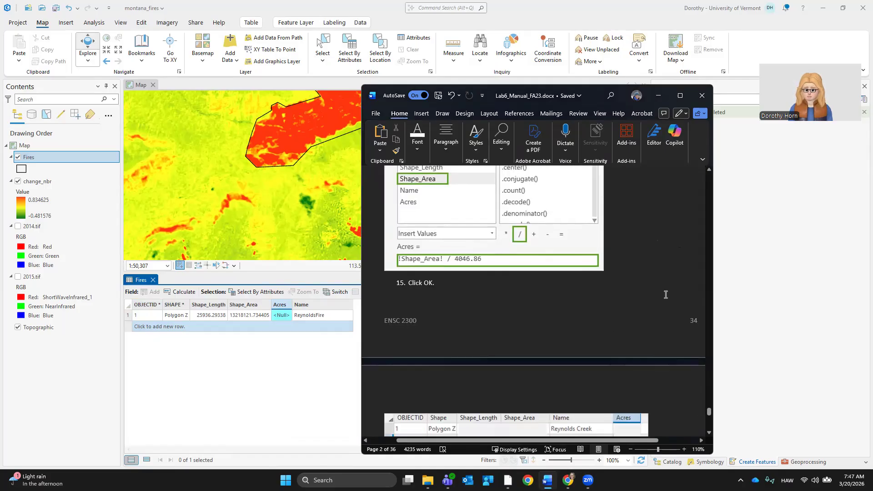
pyautogui.scroll(-1, 665, 295)
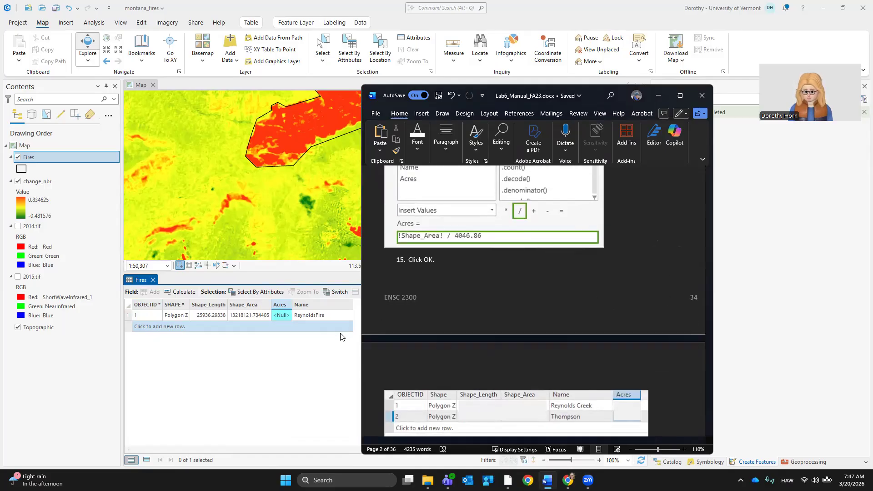
pyautogui.click(311, 324)
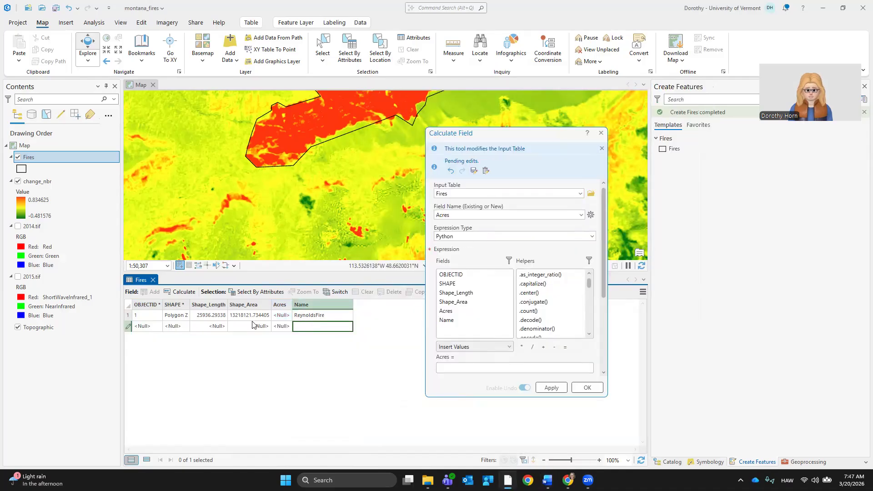
pyautogui.rightClick(128, 327)
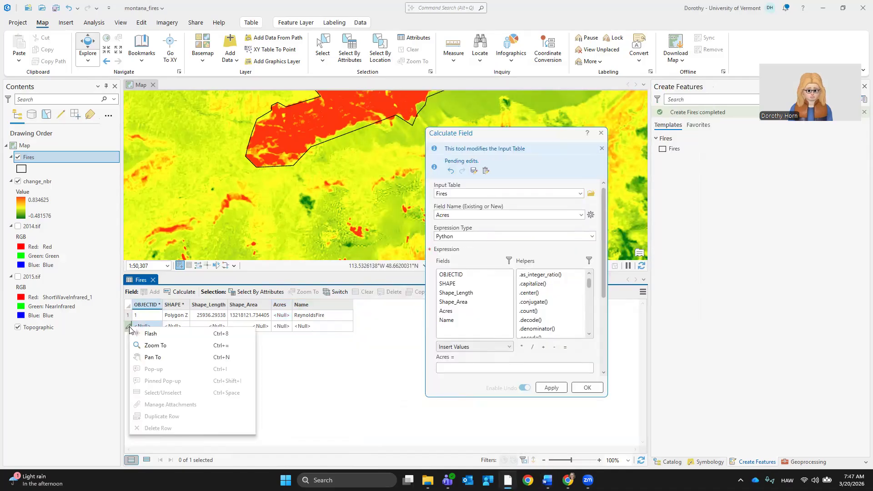
pyautogui.click(177, 430)
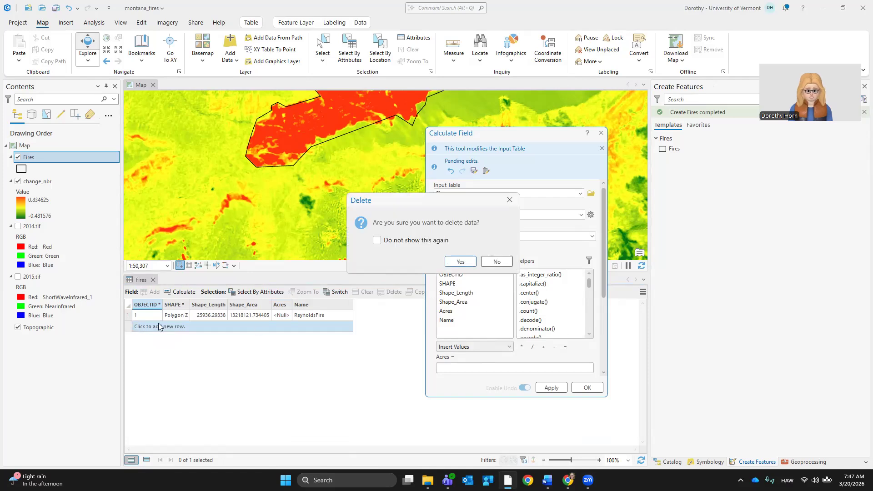
pyautogui.click(460, 262)
pyautogui.click(69, 9)
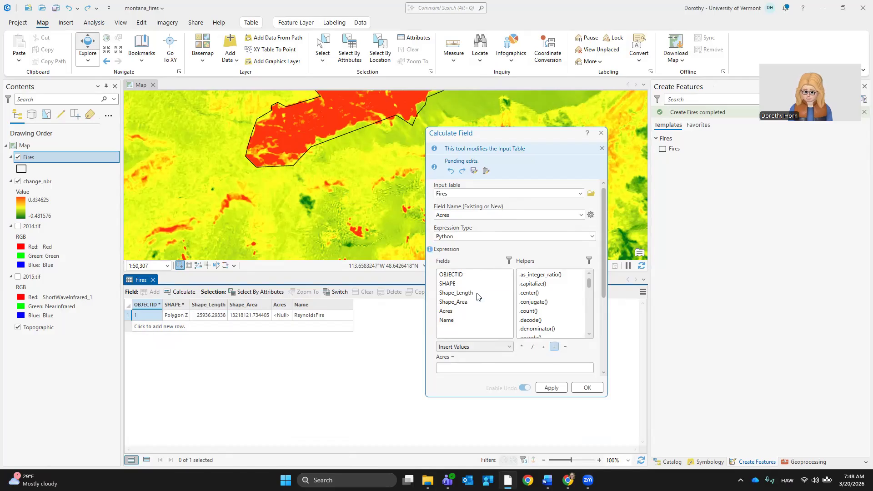
# Calculate the Acres field of Fires with the expression !Shape_Area! / 4046.86, checking the divisor in the manual
pyautogui.doubleClick(453, 302)
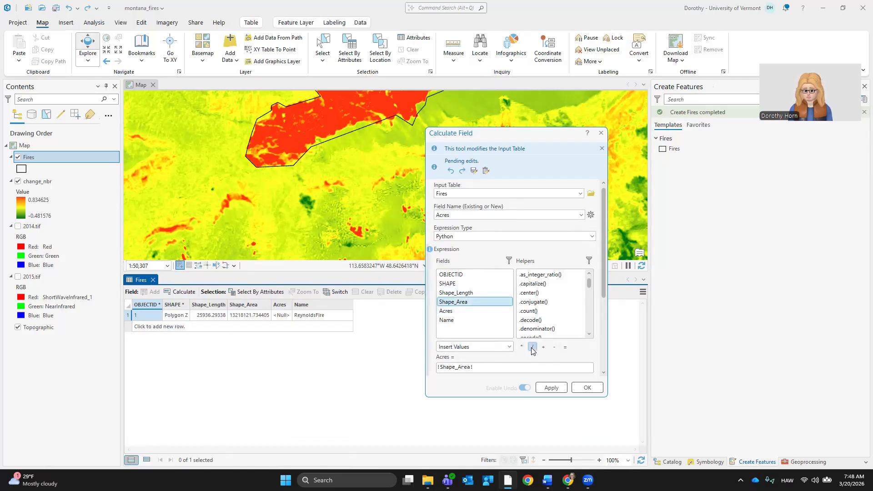
pyautogui.click(532, 347)
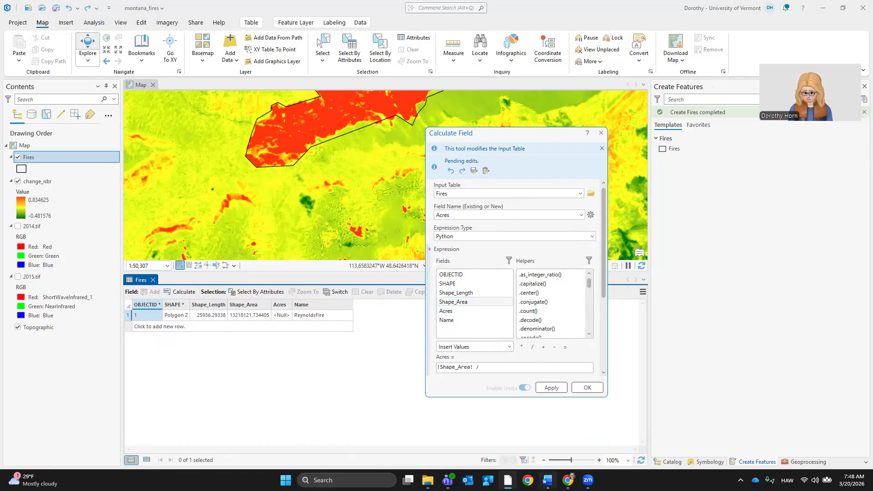
pyautogui.click(548, 432)
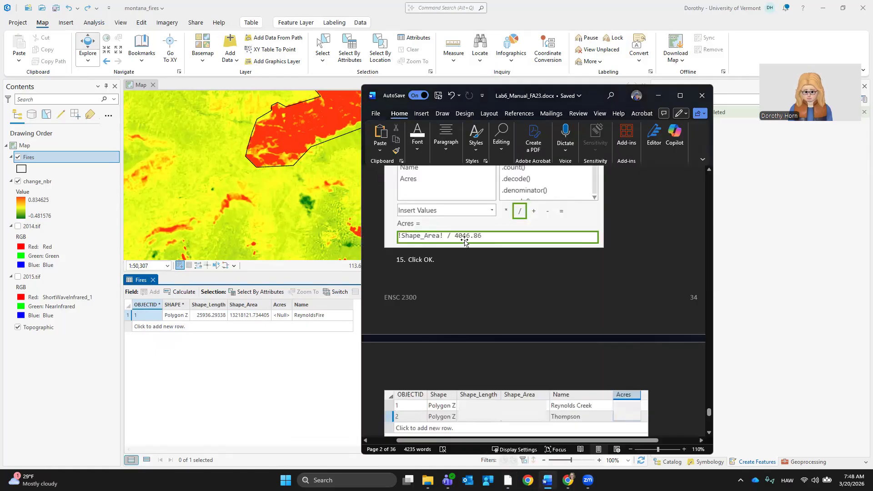
pyautogui.click(318, 395)
pyautogui.click(491, 364)
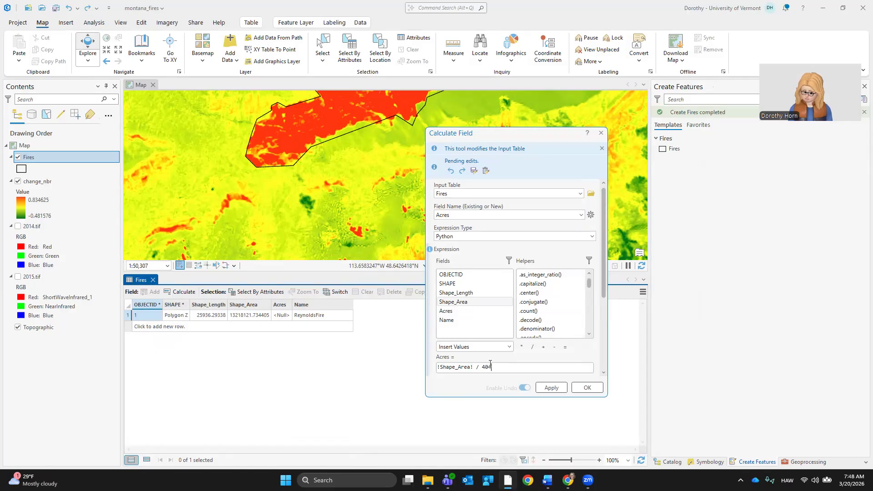
pyautogui.click(548, 391)
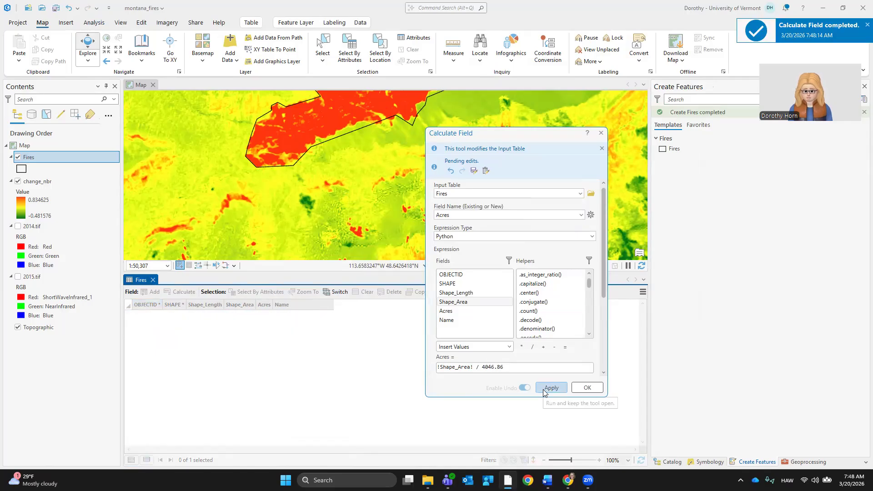
pyautogui.click(586, 389)
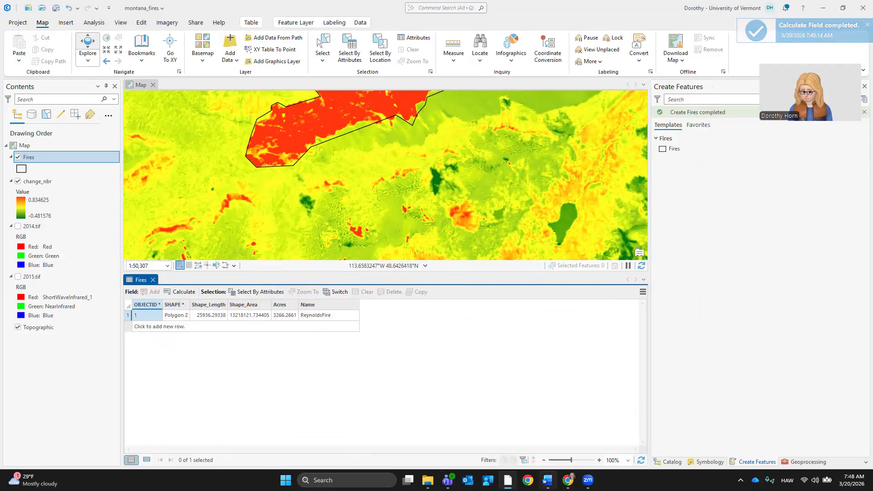
# Read the manual's Questions 14 and 15 on fire acreage and steps 16 to 18 on the screen capture
pyautogui.hotkey('alt', 'Tab')
pyautogui.scroll(-1, 586, 283)
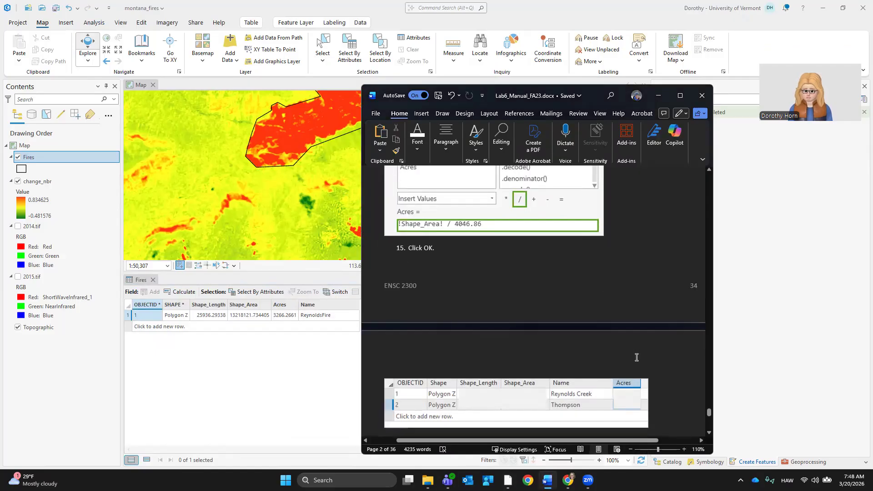
pyautogui.scroll(-4, 630, 348)
pyautogui.scroll(-1, 631, 348)
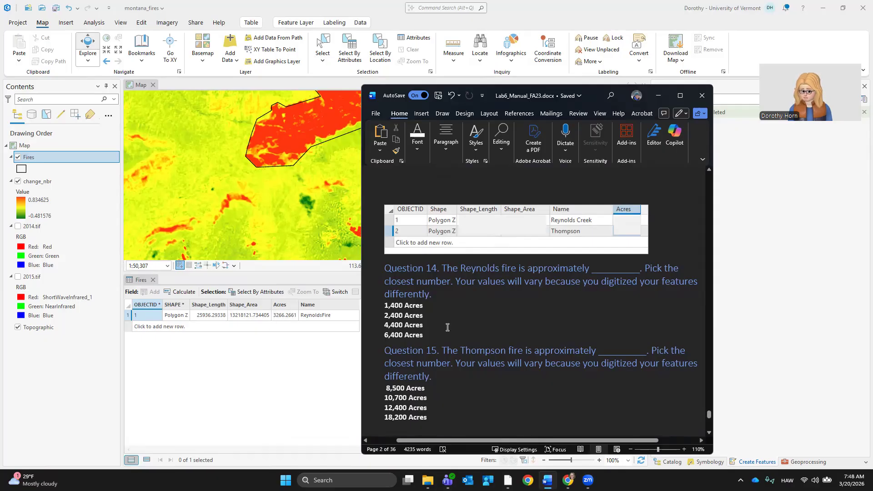
pyautogui.scroll(-5, 568, 318)
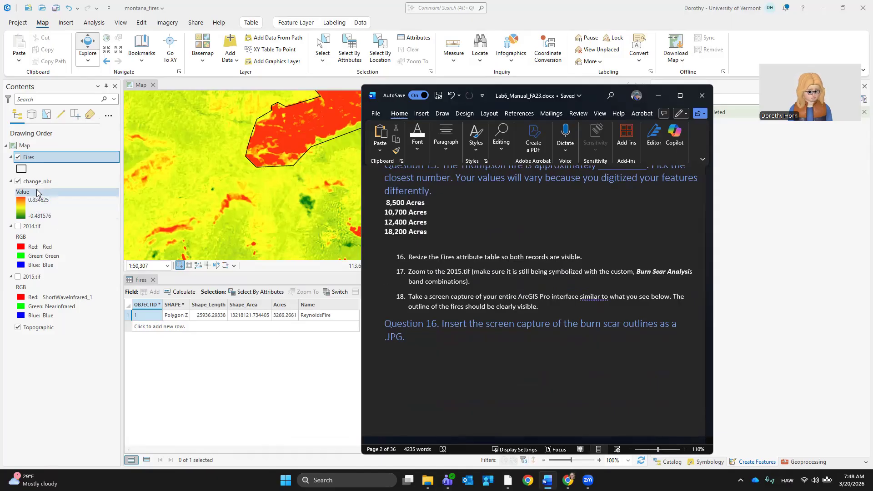
# Turn on the 2015.tif layer, zoom to its extent, and hide change_nbr to match the manual's example capture
pyautogui.click(18, 277)
pyautogui.rightClick(29, 277)
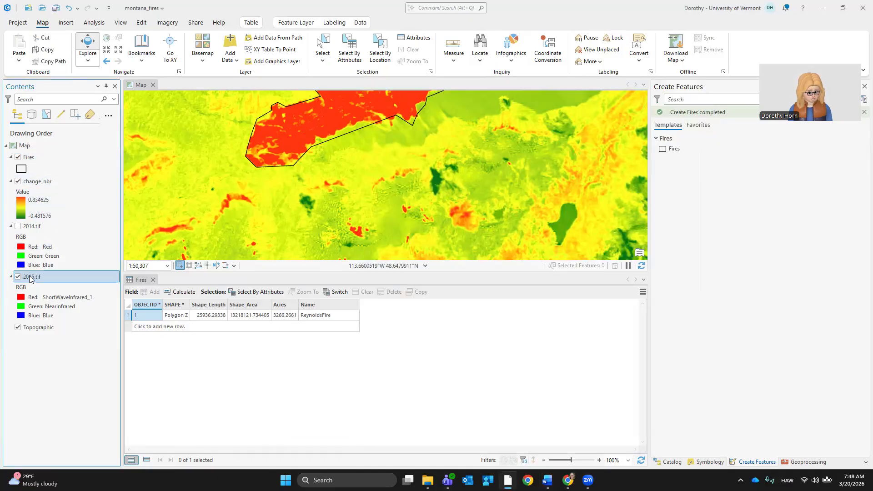
pyautogui.click(78, 122)
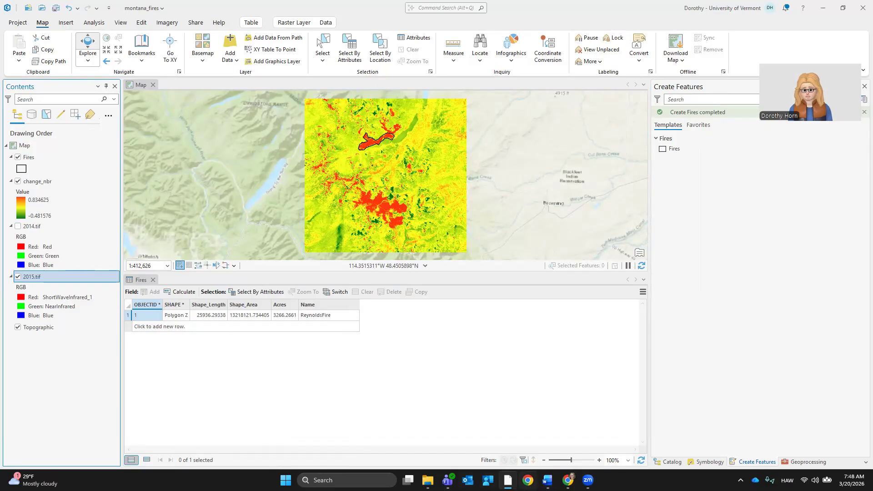
pyautogui.click(547, 481)
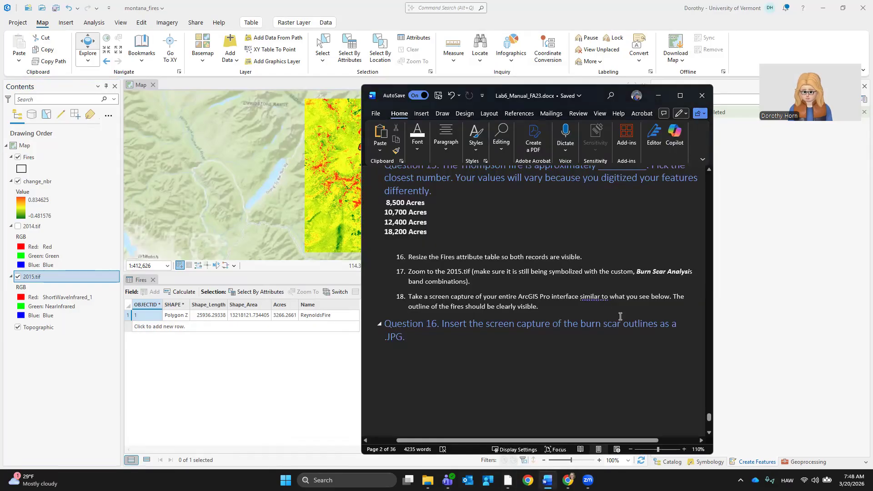
pyautogui.scroll(-3, 620, 316)
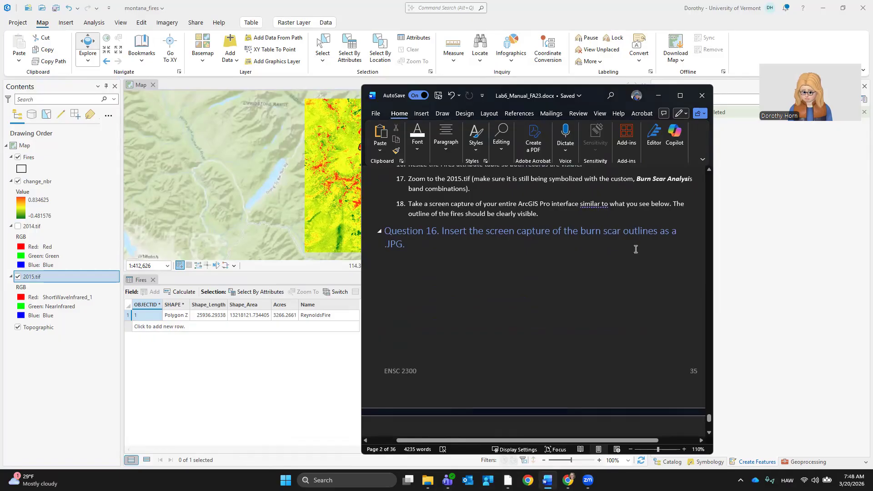
pyautogui.scroll(-10, 636, 249)
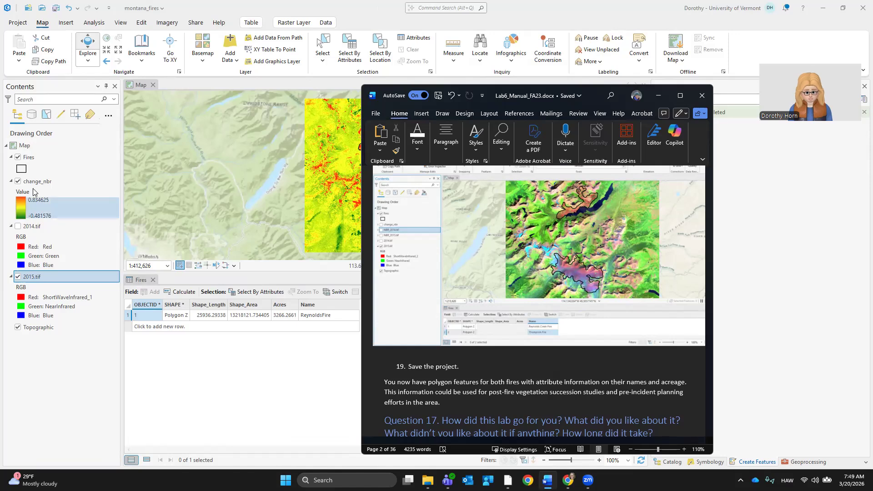
pyautogui.click(17, 181)
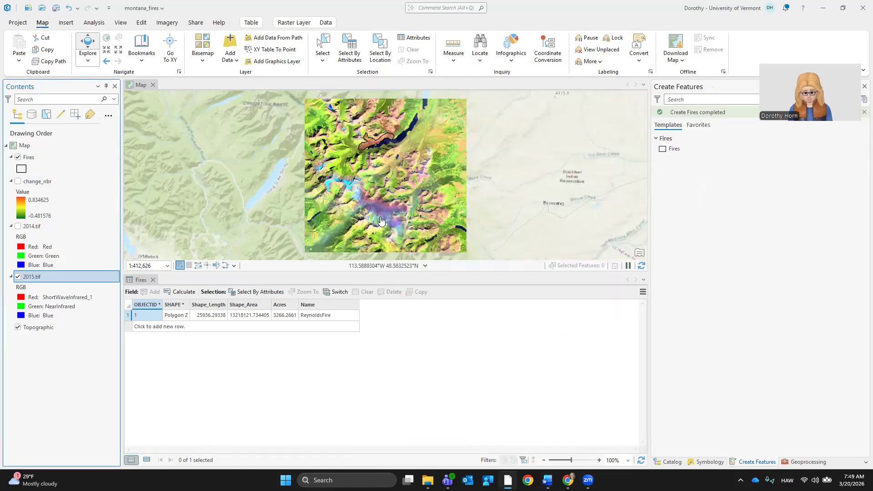
# Read the manual's step 19 and Question 17, close the manual, and save the montana_fires project
pyautogui.click(547, 480)
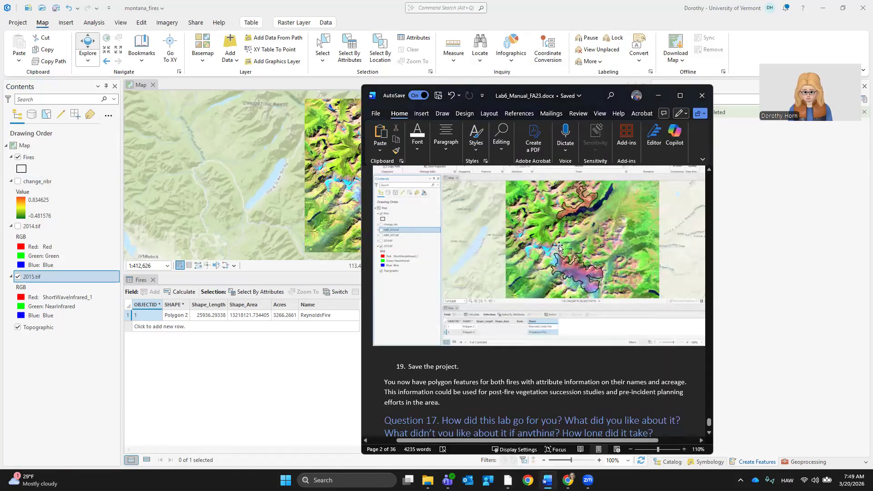
pyautogui.scroll(-3, 559, 245)
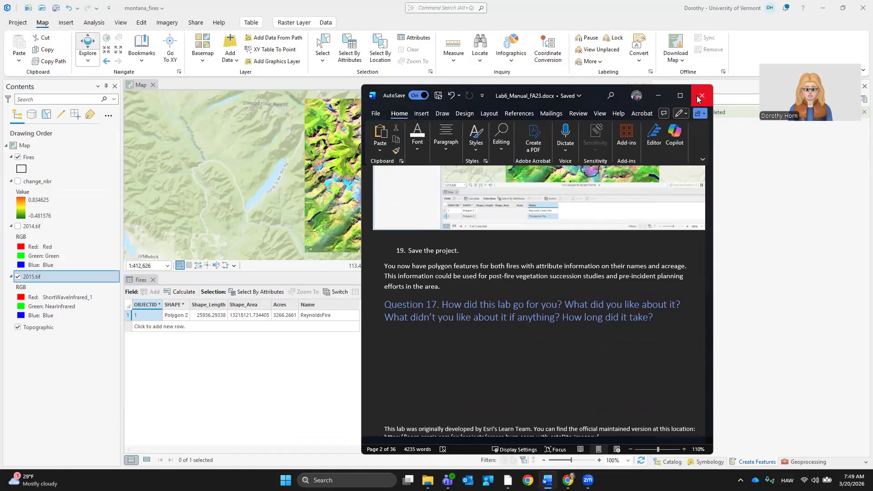
pyautogui.click(700, 96)
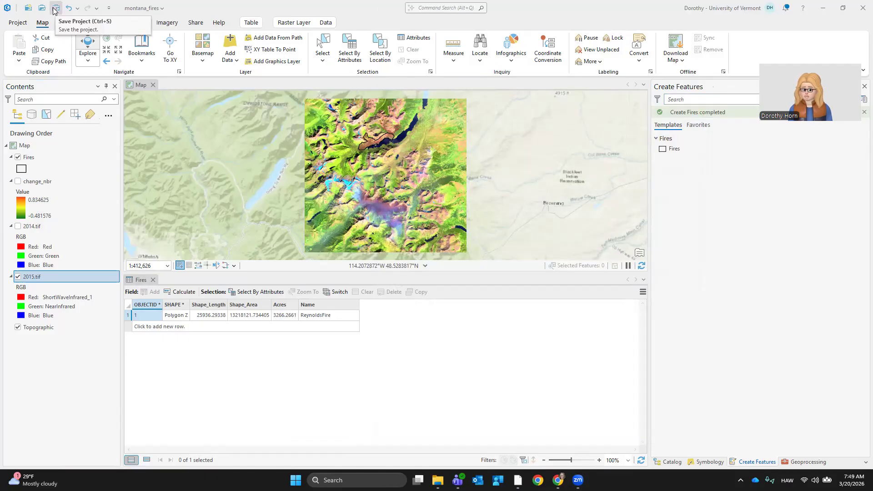
pyautogui.click(55, 10)
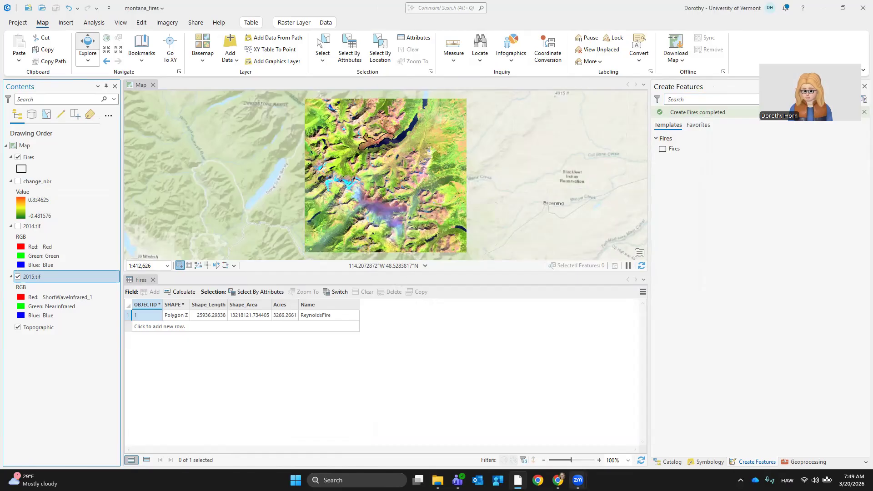
pyautogui.moveTo(578, 480)
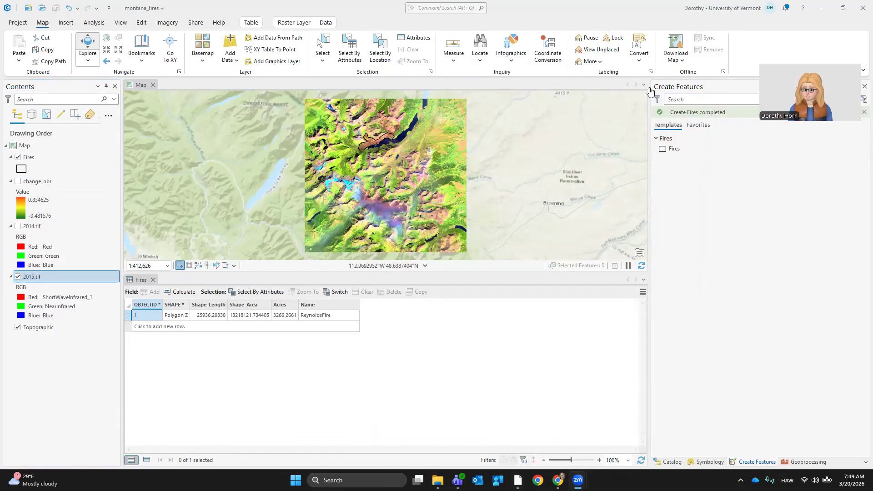